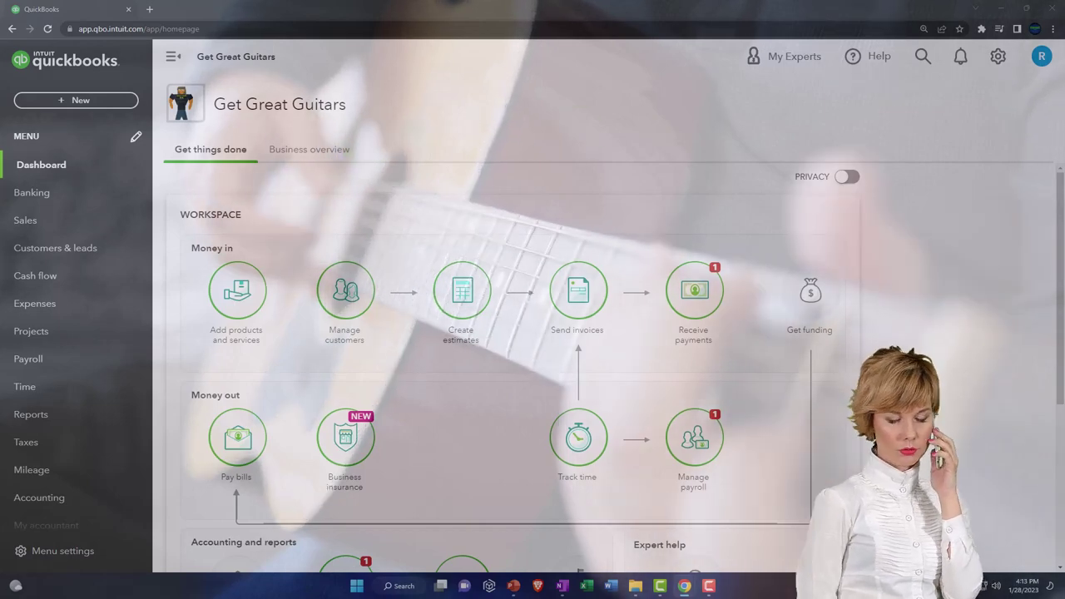
# Step: Place the Sample Company test drive over the Get Great Guitars dashboard and review the Chrome and settings menus
pyautogui.moveTo(1064, 133); pyautogui.dragTo(503, 133)
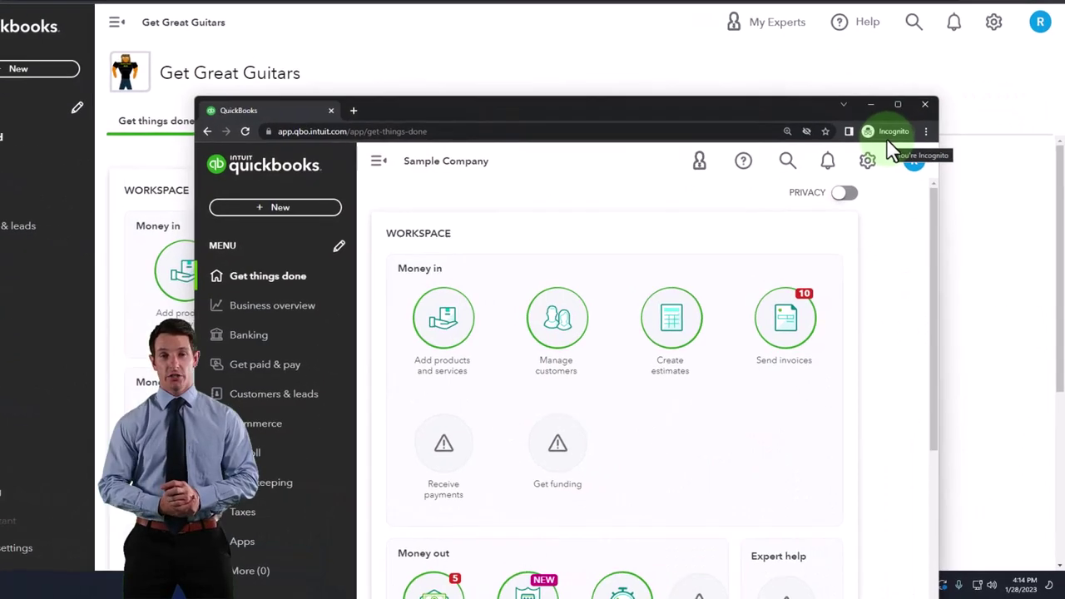
pyautogui.click(914, 94)
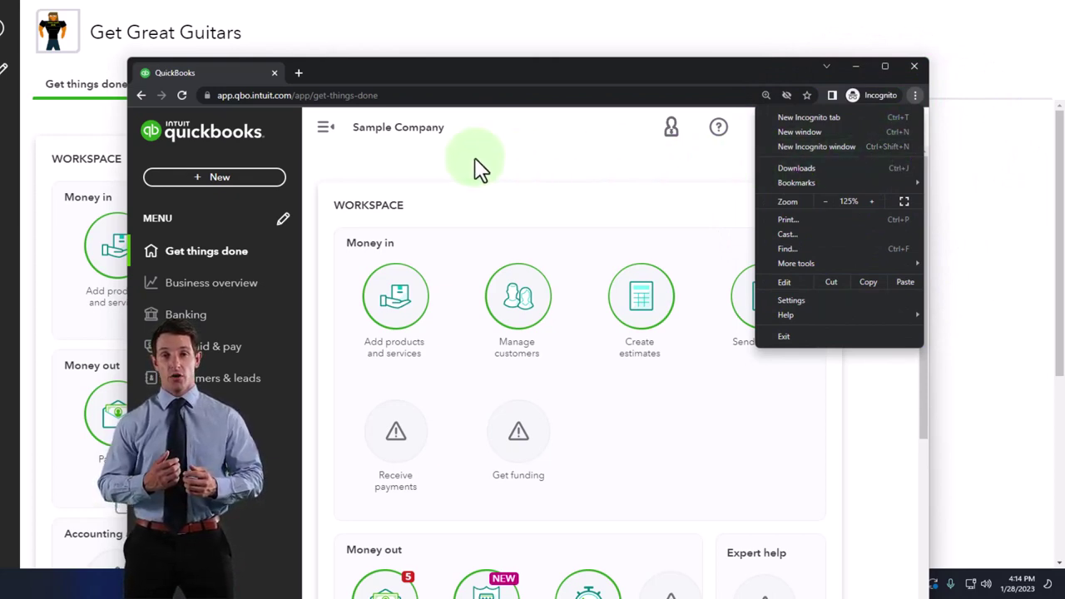
pyautogui.click(435, 161)
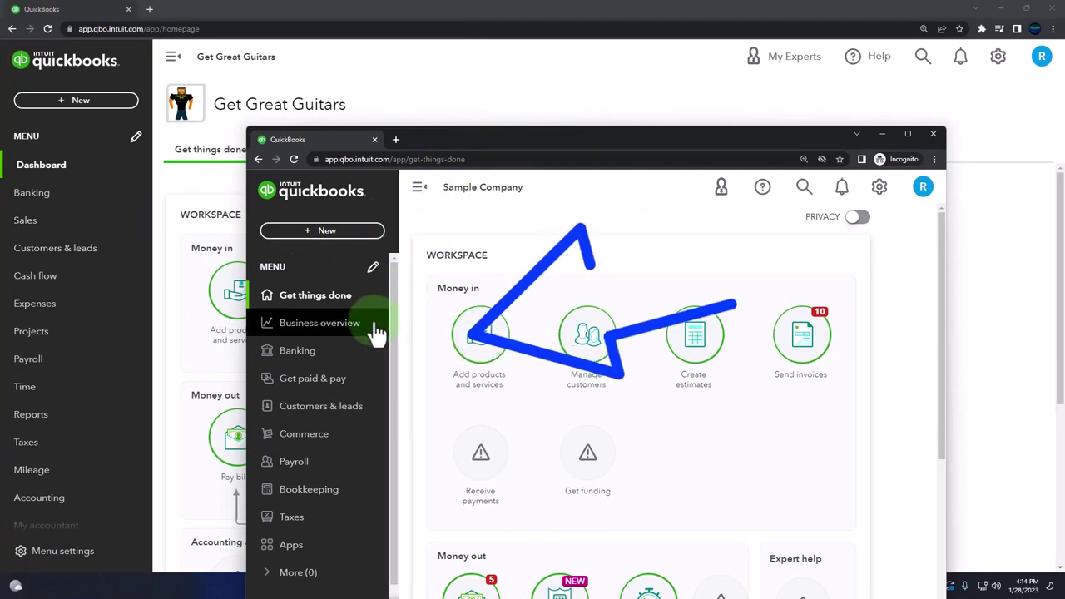
pyautogui.click(880, 190)
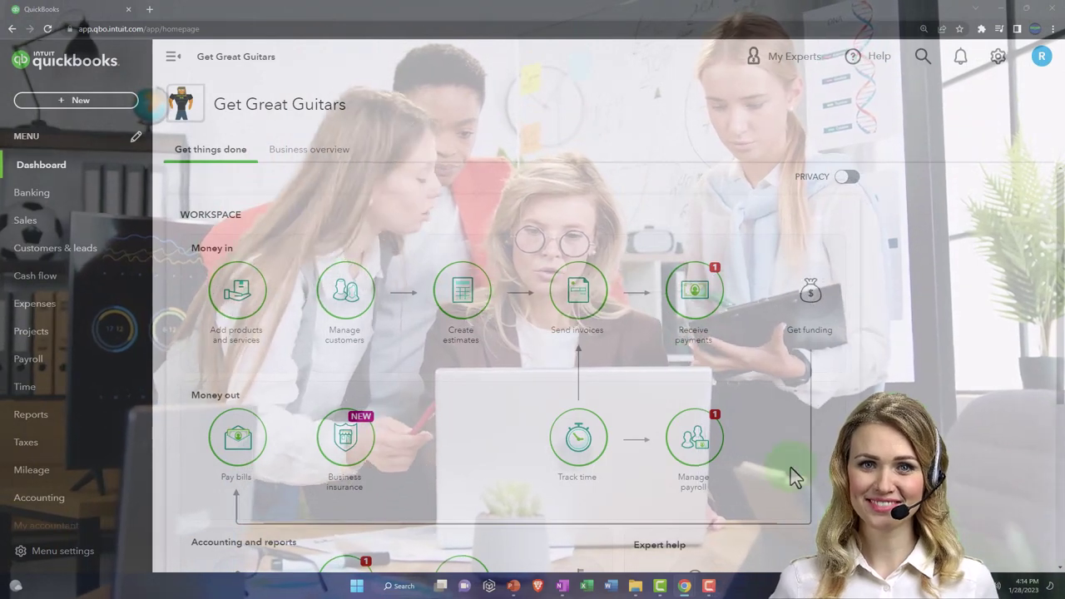
pyautogui.click(80, 421)
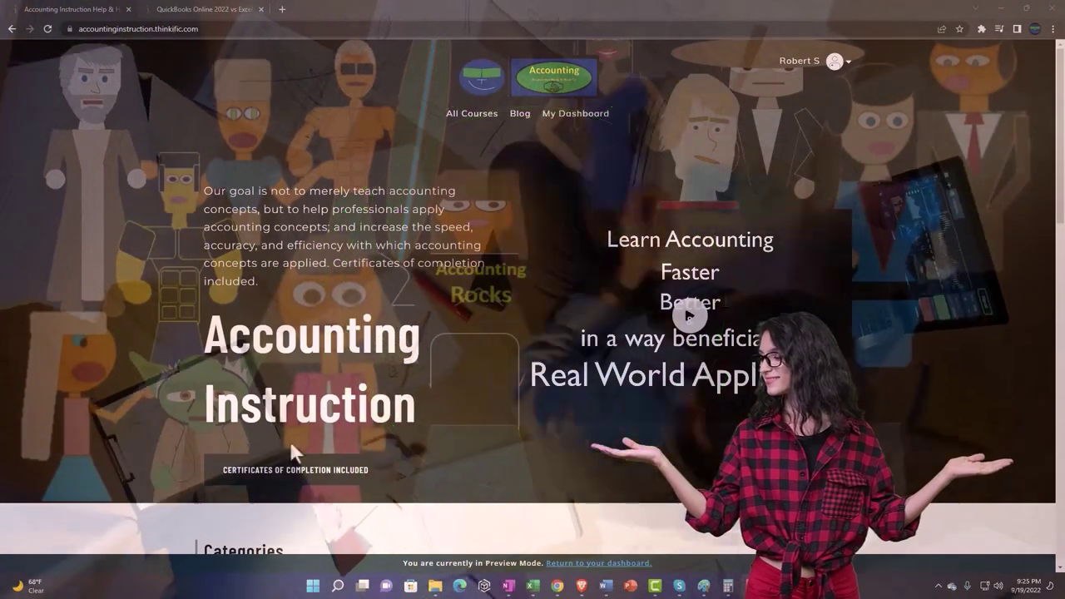
# Step: Open the QuickBooks Online 2022 vs Excel lessons, expand OneNote - Getting Started, then return to QuickBooks Reports
pyautogui.scroll(-6, 146, 455)
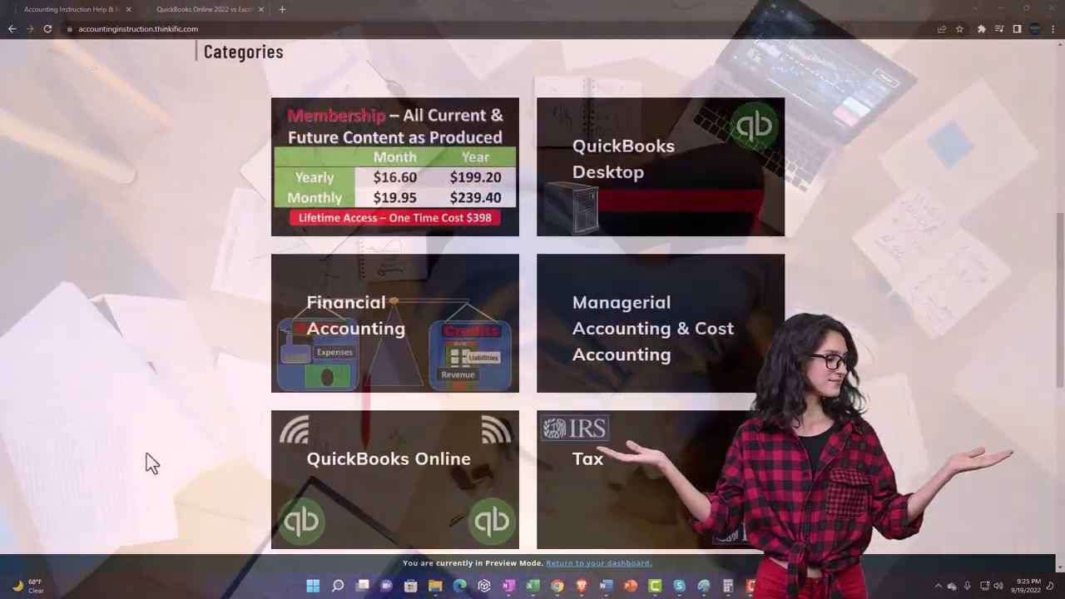
pyautogui.scroll(-5, 147, 455)
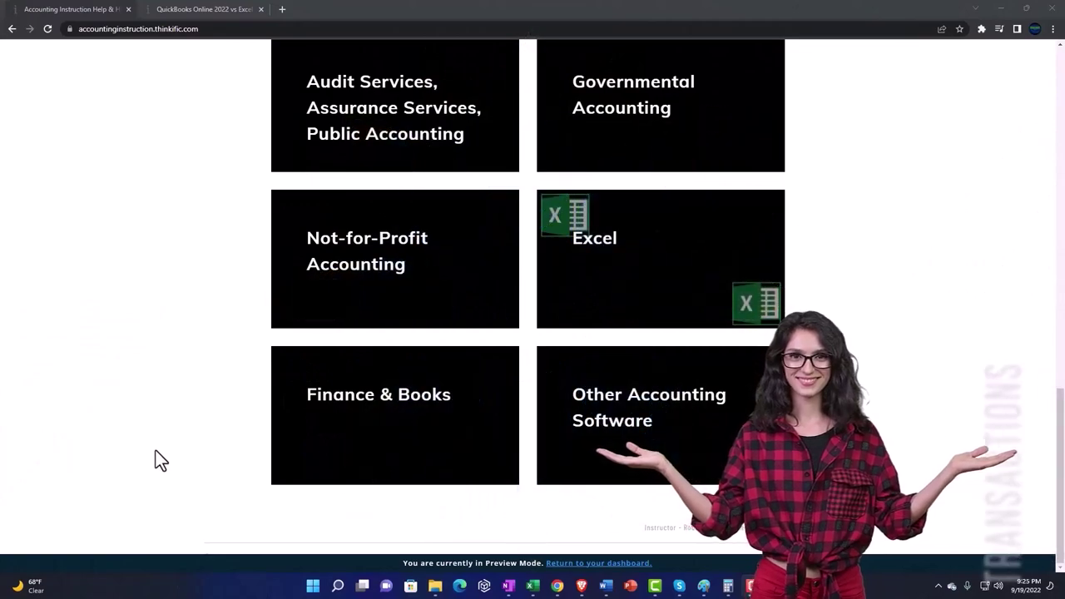
pyautogui.click(189, 12)
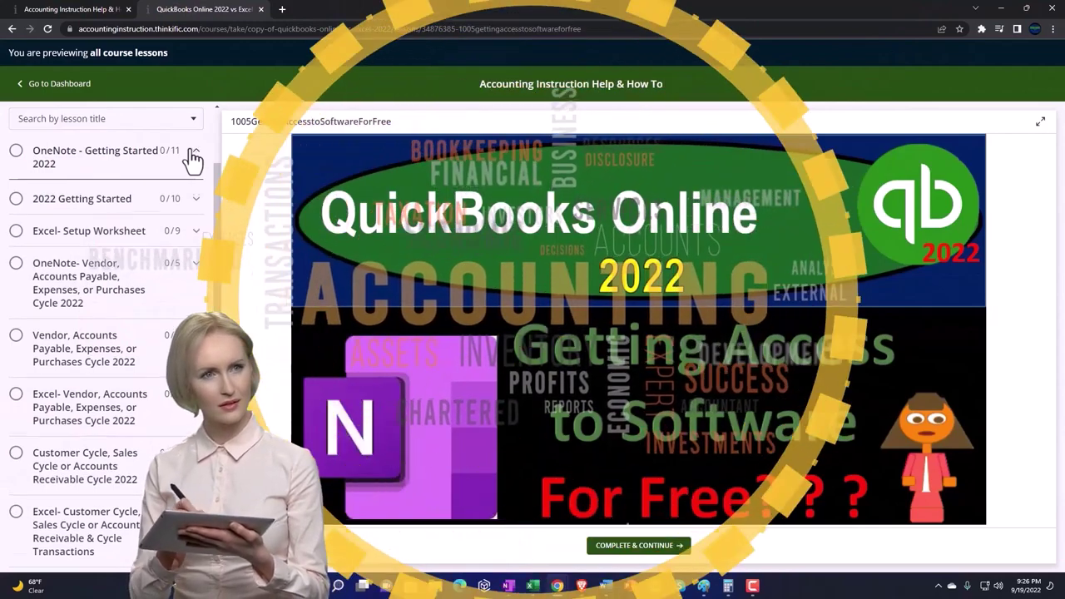
pyautogui.click(190, 153)
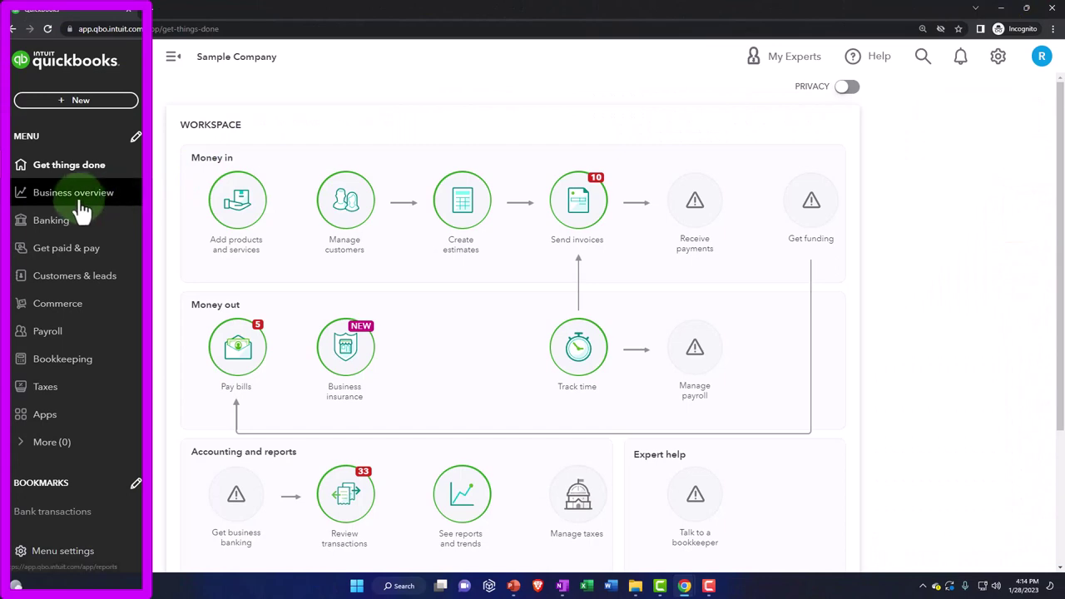
pyautogui.click(82, 200)
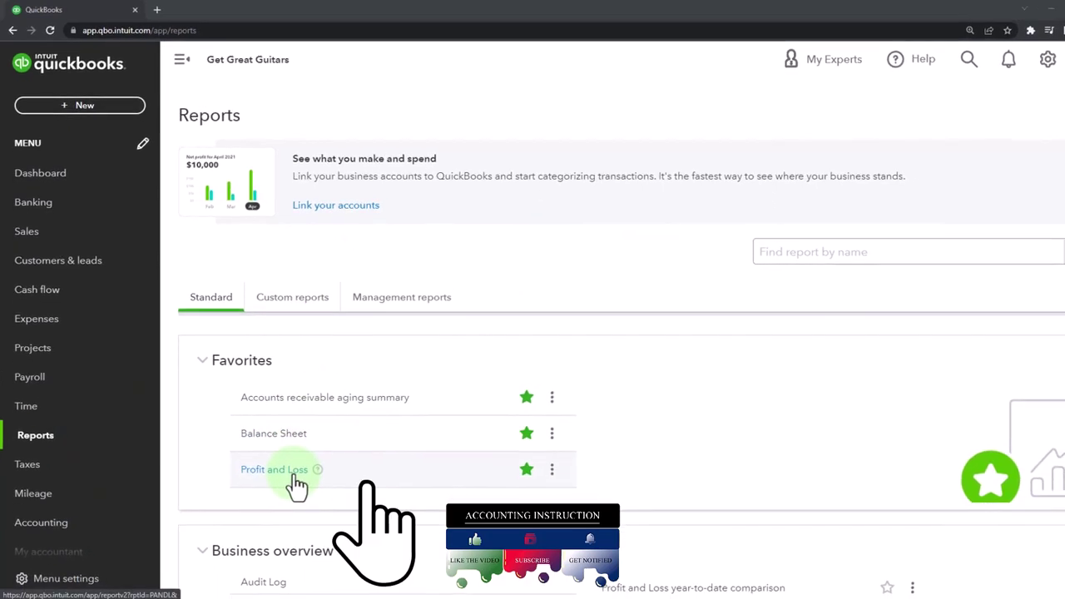
# Step: Switch to the Custom reports tab to list the Months End Reports group
pyautogui.click(289, 308)
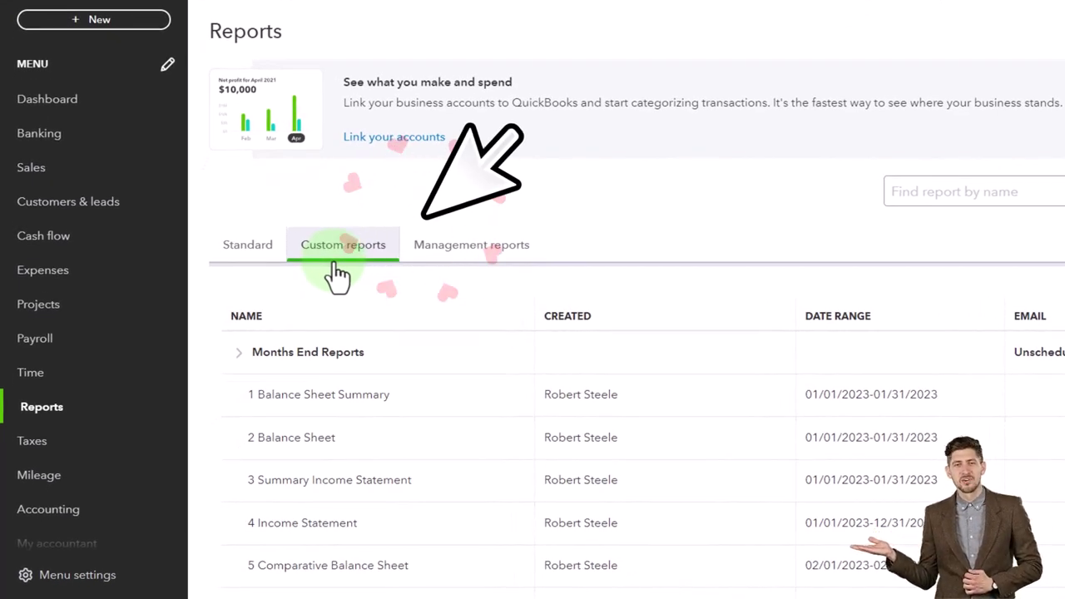
# Step: Collapse the side menu, re-toggle Months End Reports, and open 1 Balance Sheet Summary for January 2023
pyautogui.click(172, 57)
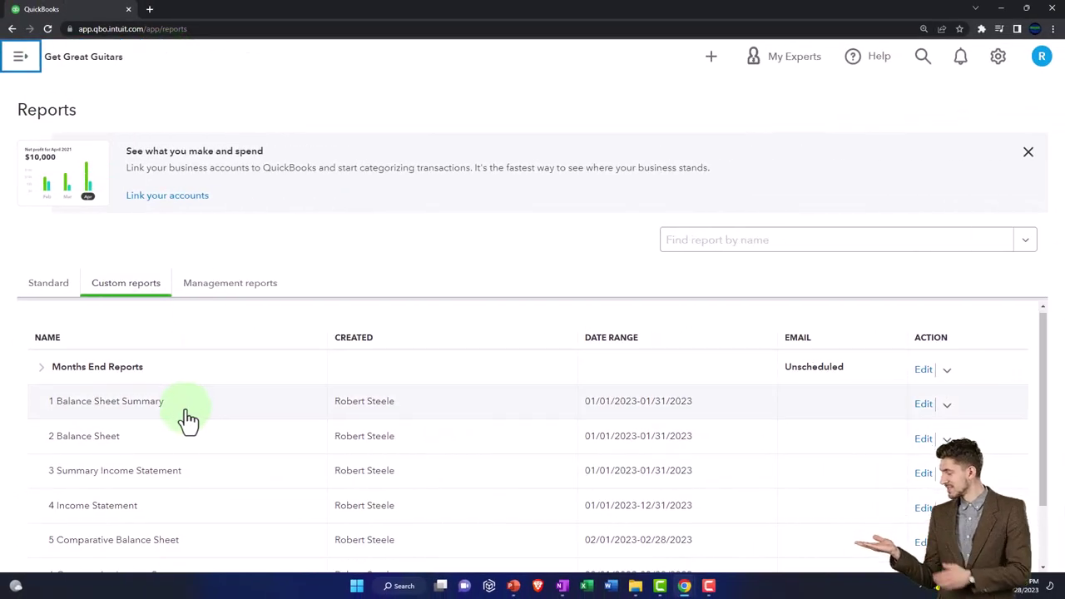
pyautogui.scroll(-1, 188, 420)
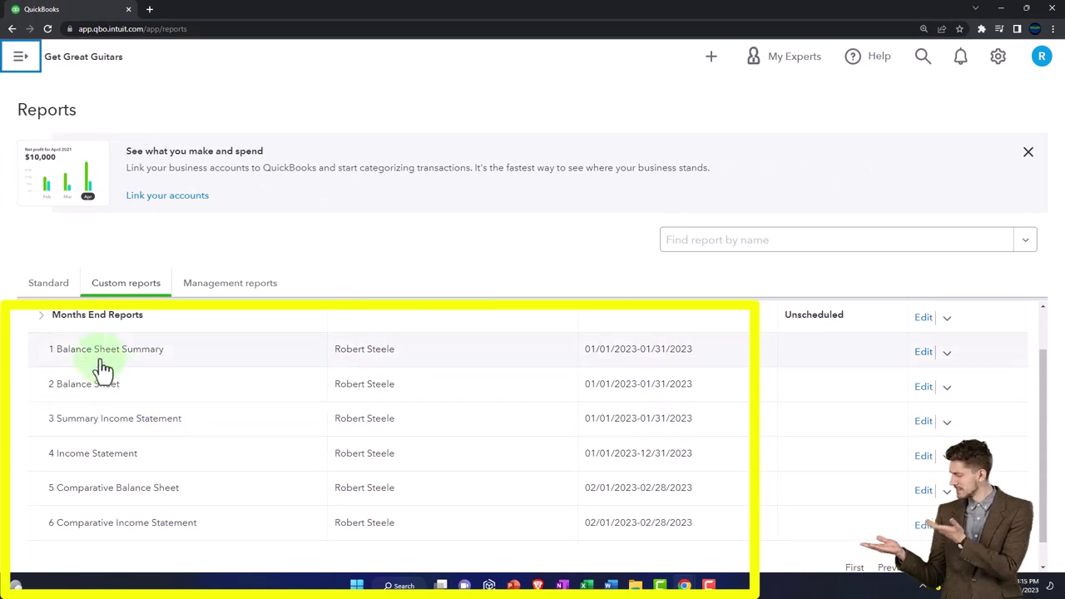
pyautogui.click(42, 320)
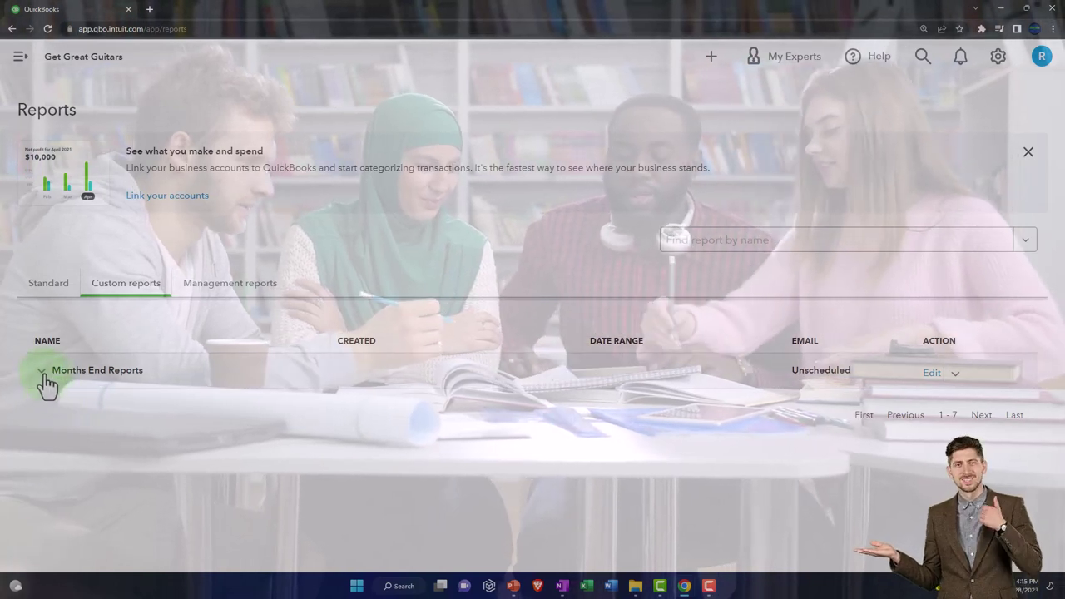
pyautogui.click(43, 376)
pyautogui.scroll(-1, 39, 434)
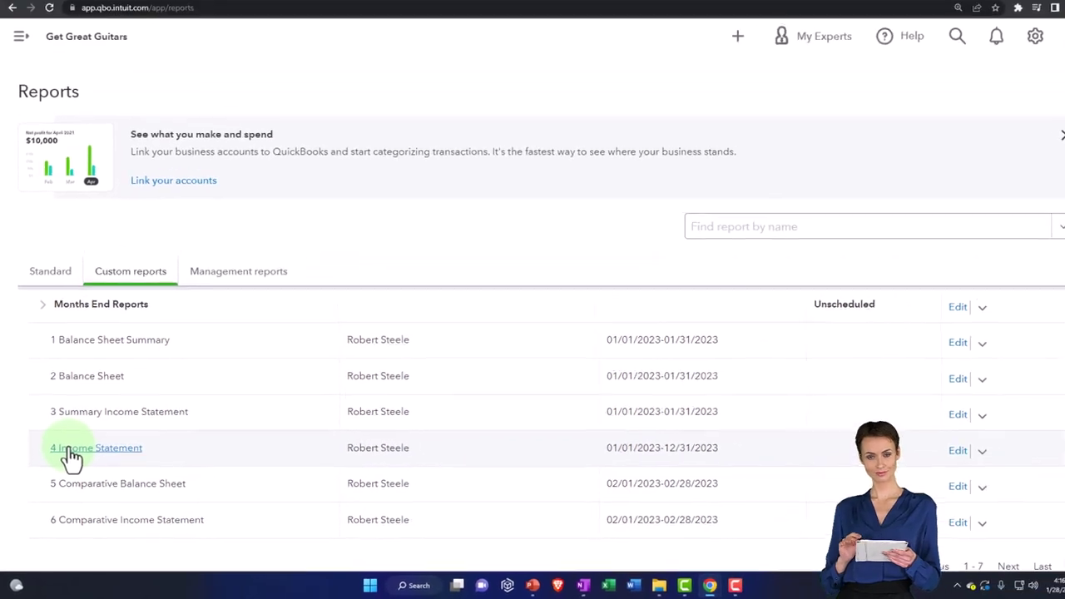
pyautogui.scroll(1, 314, 352)
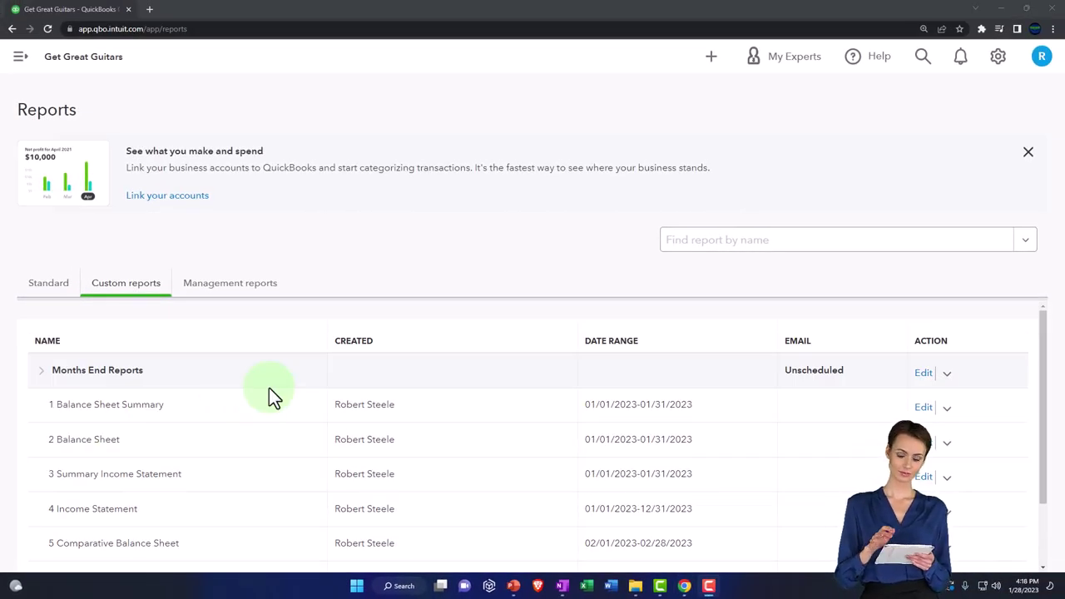
pyautogui.scroll(-1, 269, 391)
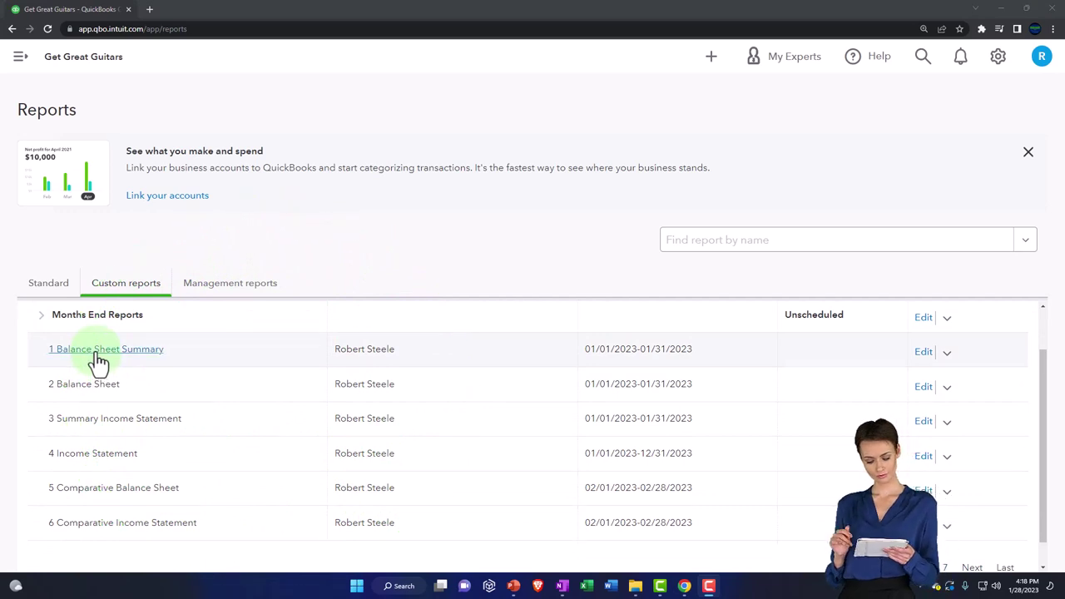
pyautogui.click(99, 352)
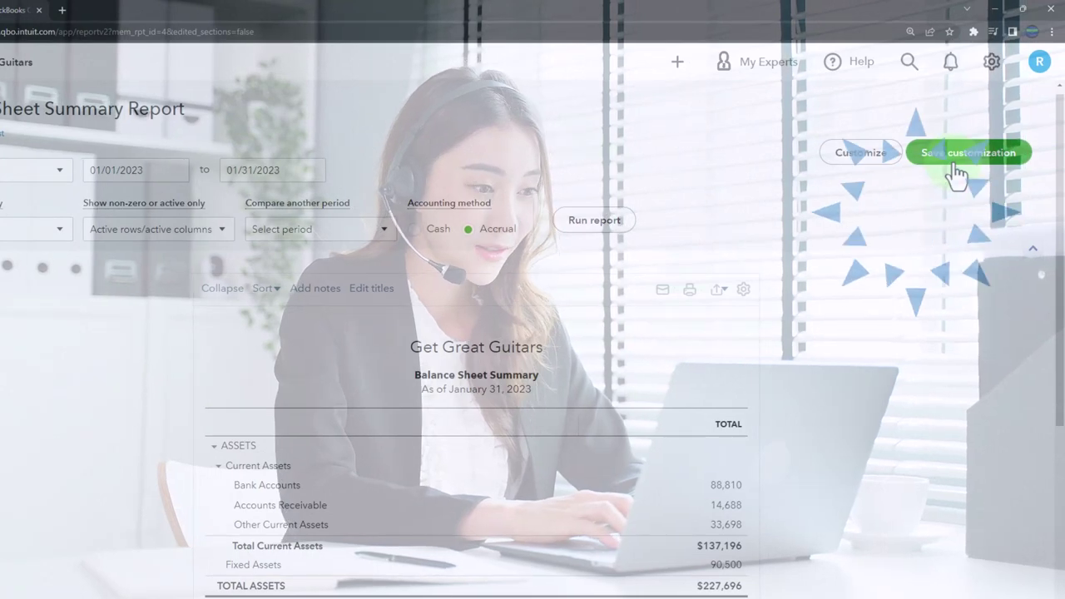
# Step: Review the Balance Sheet Summary's Header/Footer customization settings without making changes
pyautogui.click(869, 156)
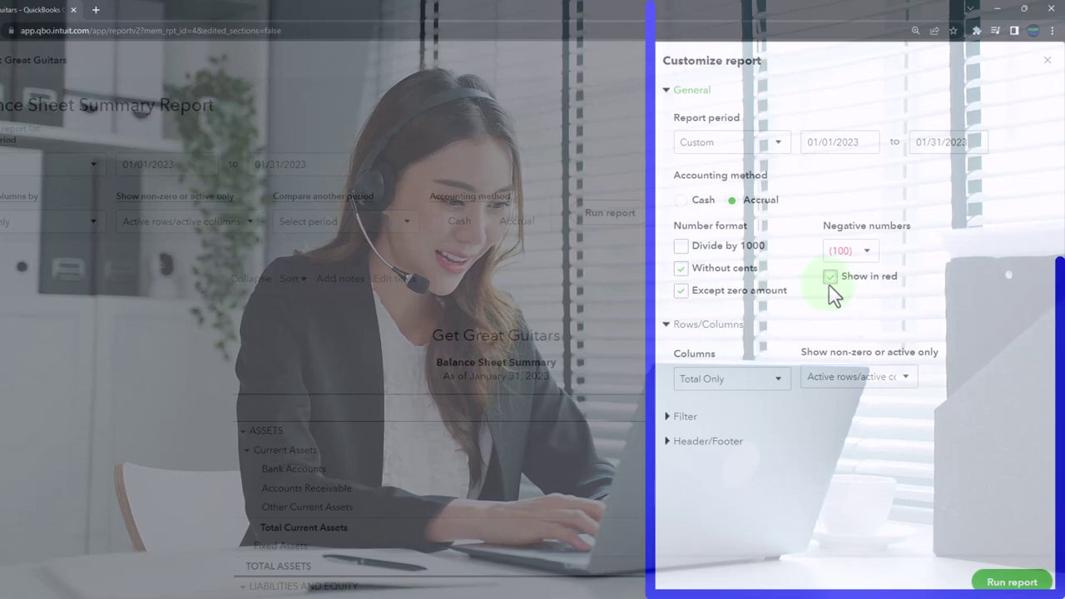
pyautogui.click(675, 441)
pyautogui.scroll(-3, 679, 450)
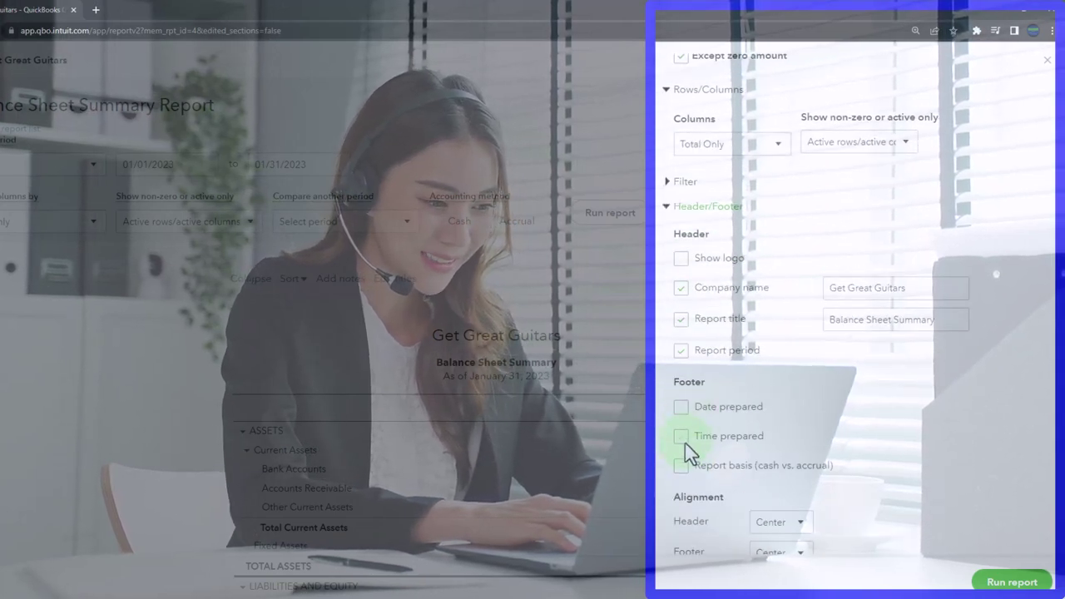
pyautogui.click(1047, 61)
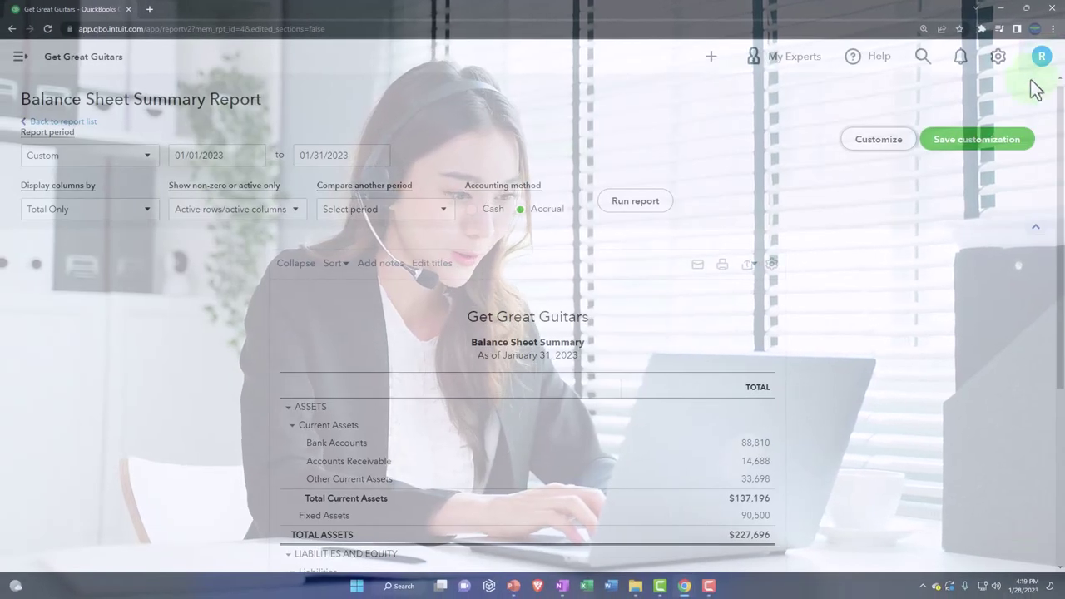
# Step: Save the report customization in the Months End Reports group
pyautogui.click(995, 148)
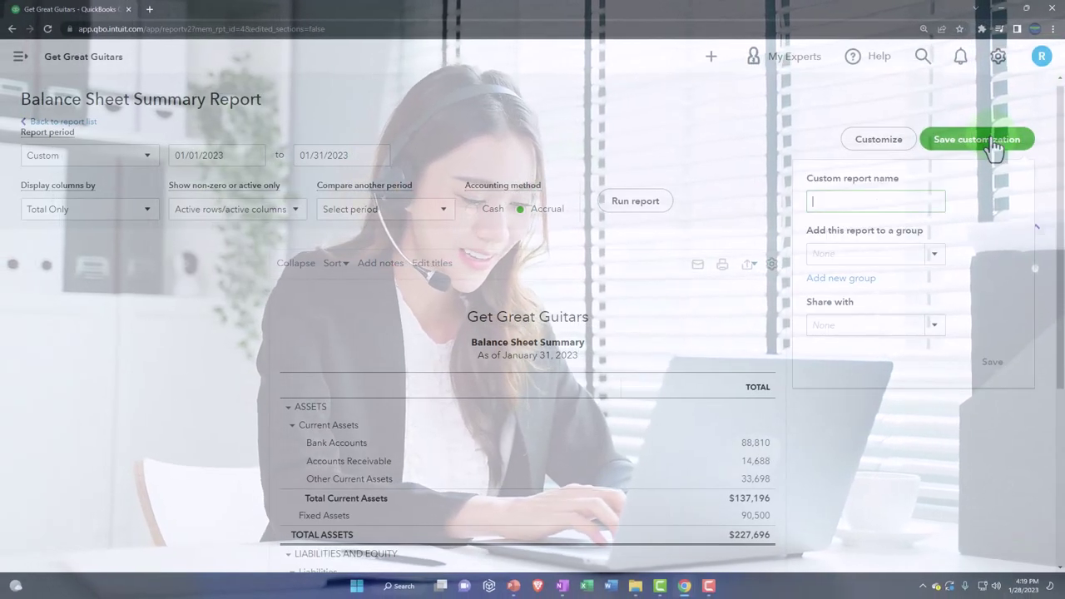
pyautogui.click(942, 257)
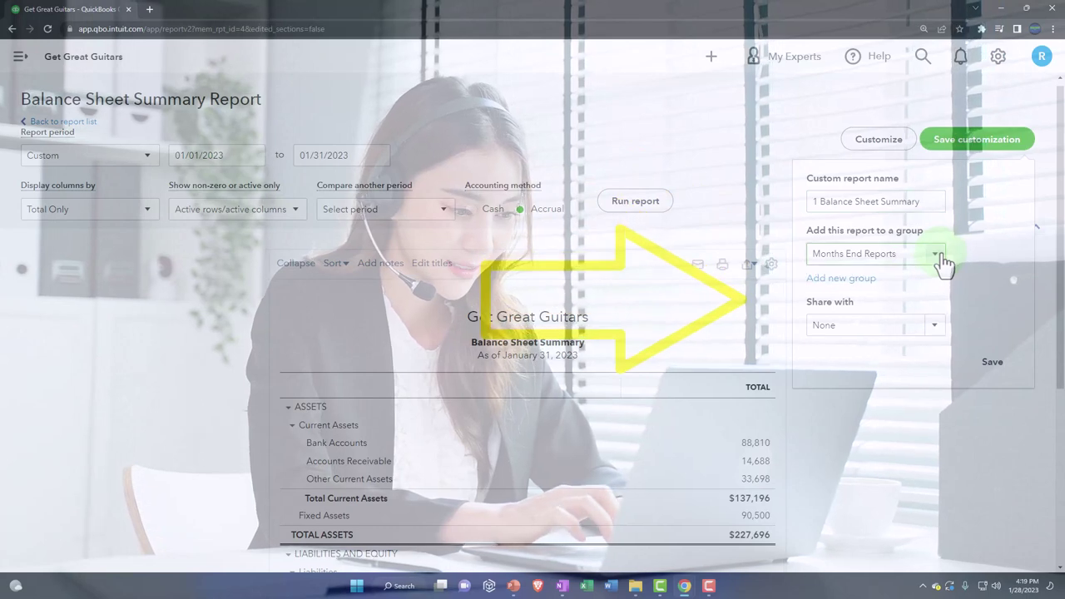
pyautogui.click(848, 280)
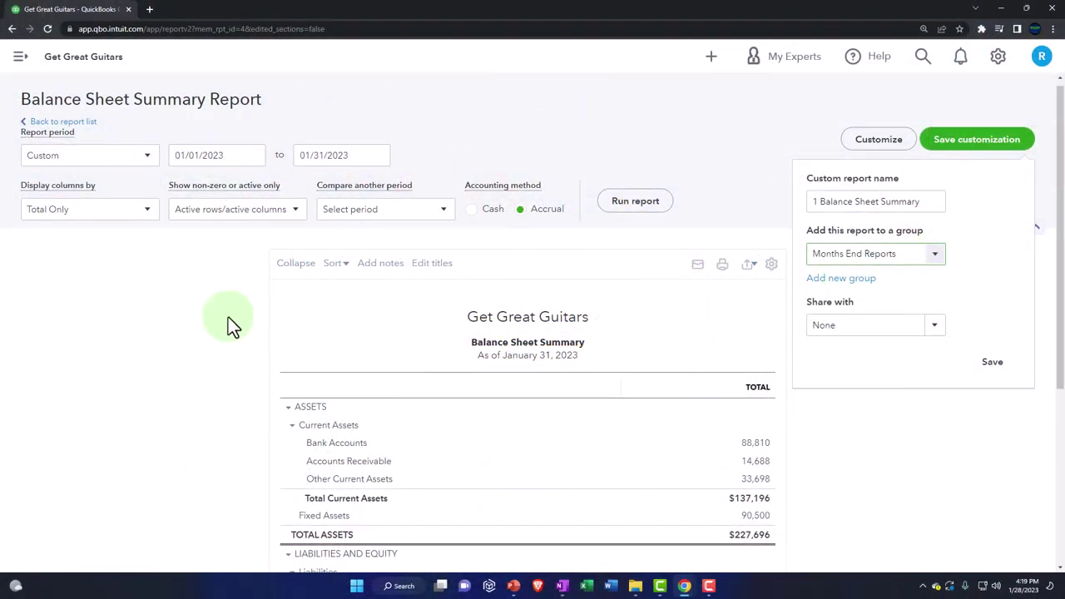
pyautogui.click(87, 353)
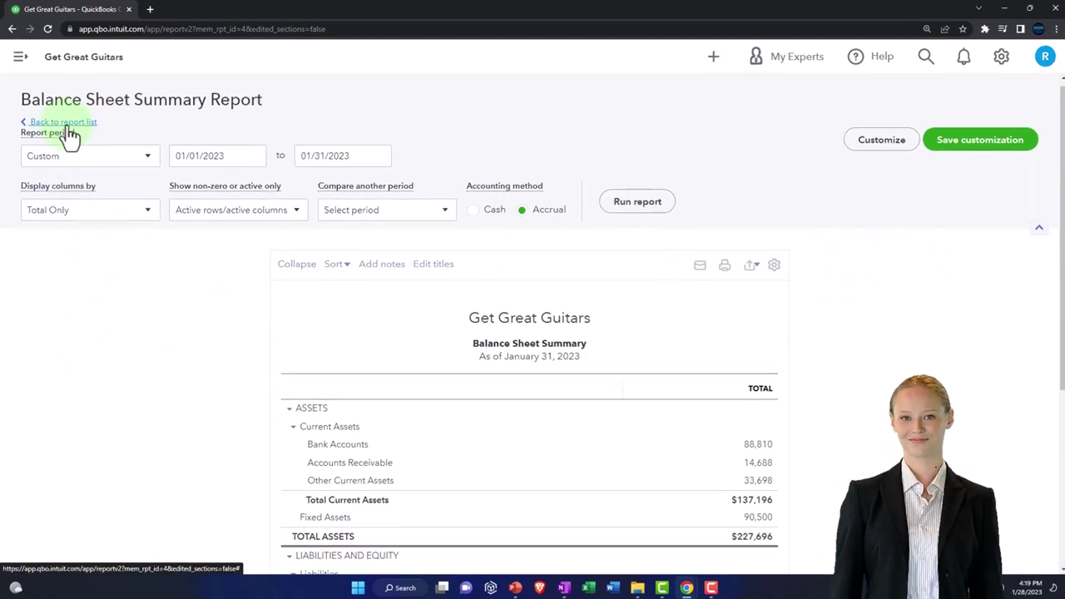
# Step: Reopen 1 Balance Sheet Summary from the report list and show its Export to Excel/PDF choices
pyautogui.click(82, 148)
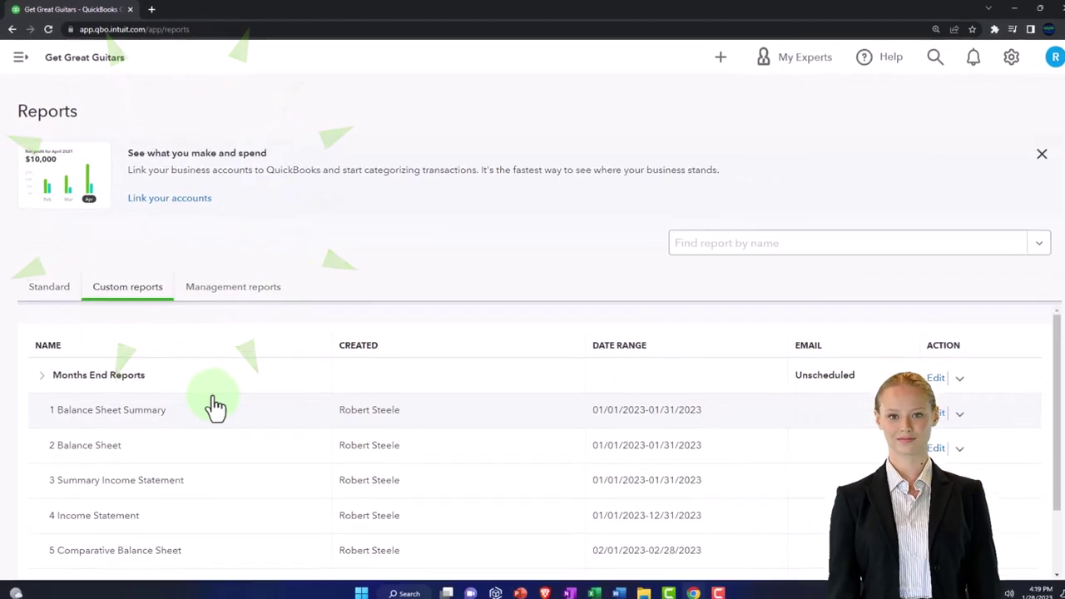
pyautogui.scroll(-1, 211, 402)
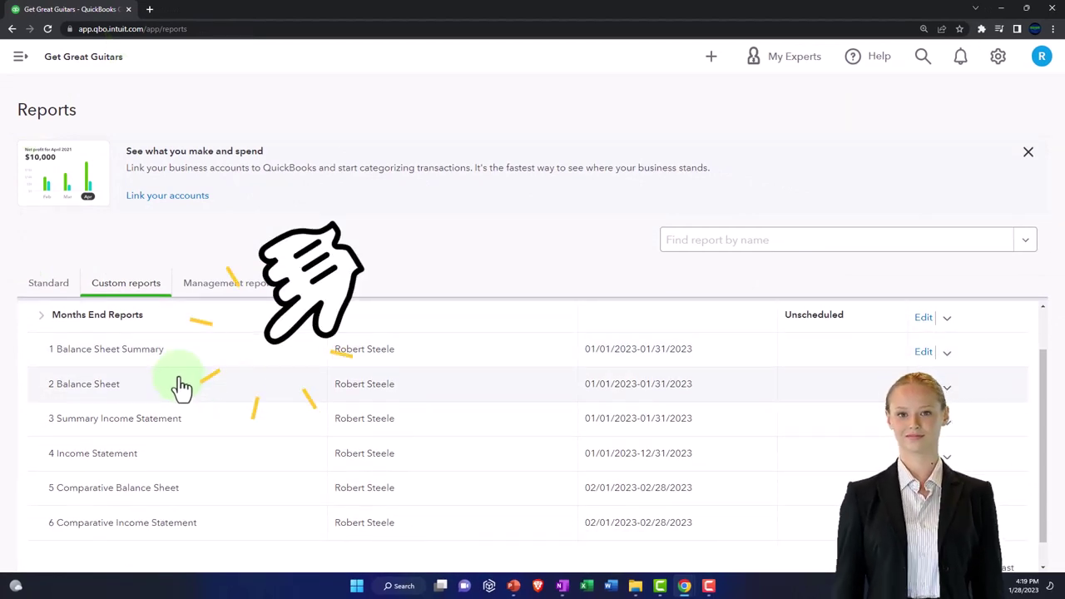
pyautogui.click(133, 354)
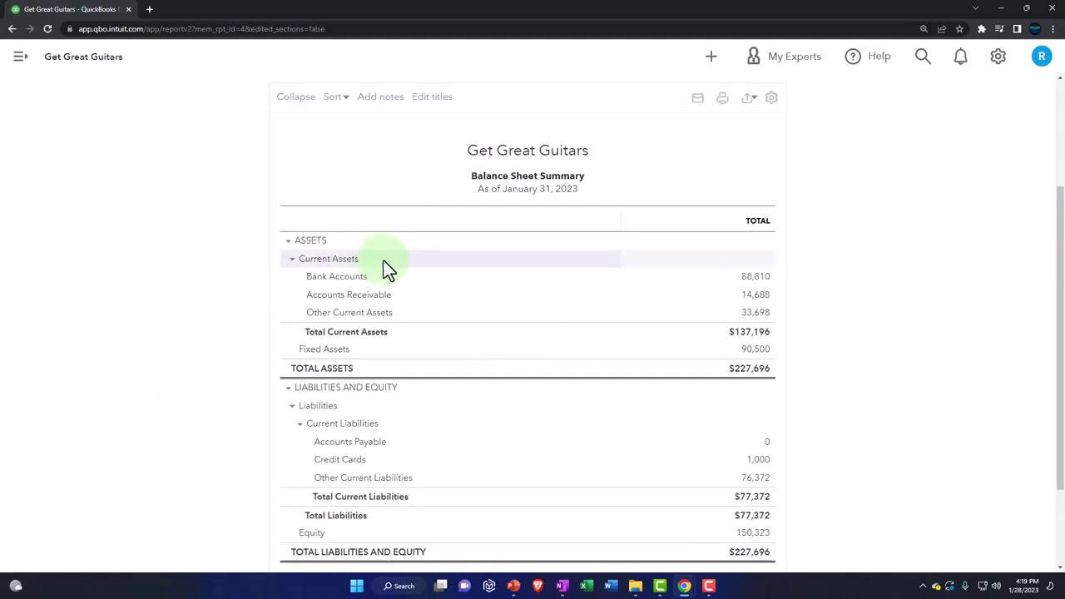
pyautogui.scroll(2, 515, 241)
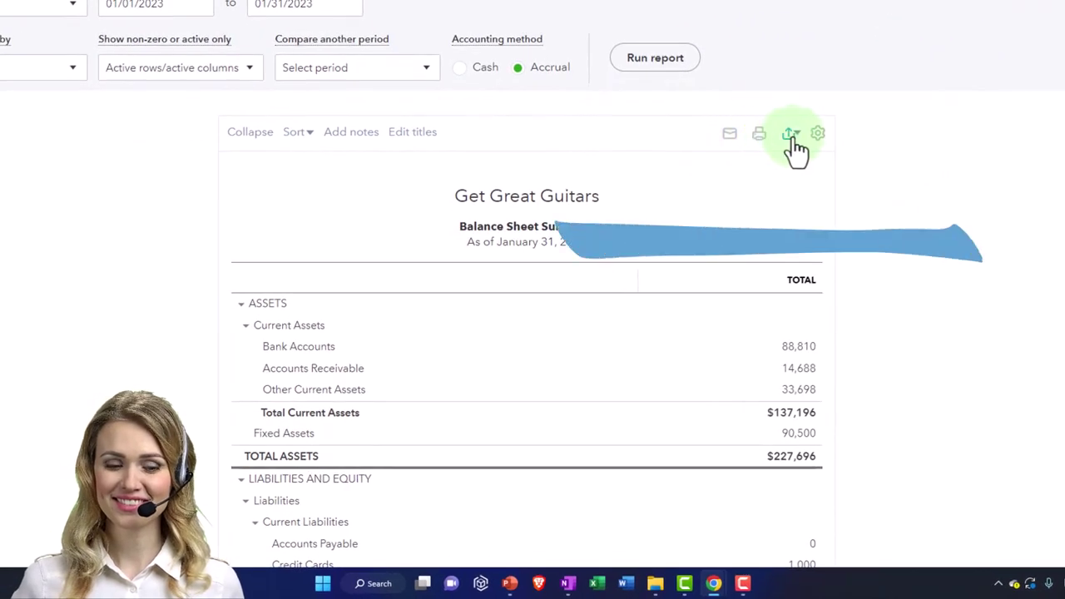
pyautogui.click(800, 141)
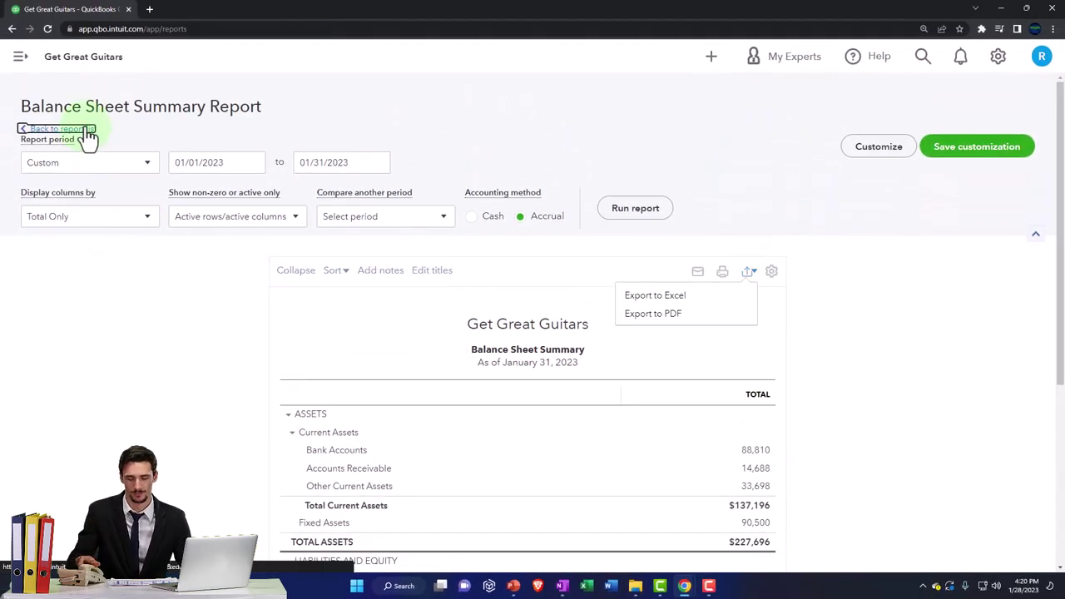
# Step: Return to the report list and show Custom reports 1 Balance Sheet Summary through 6 Comparative Income Statement
pyautogui.click(58, 129)
pyautogui.click(220, 293)
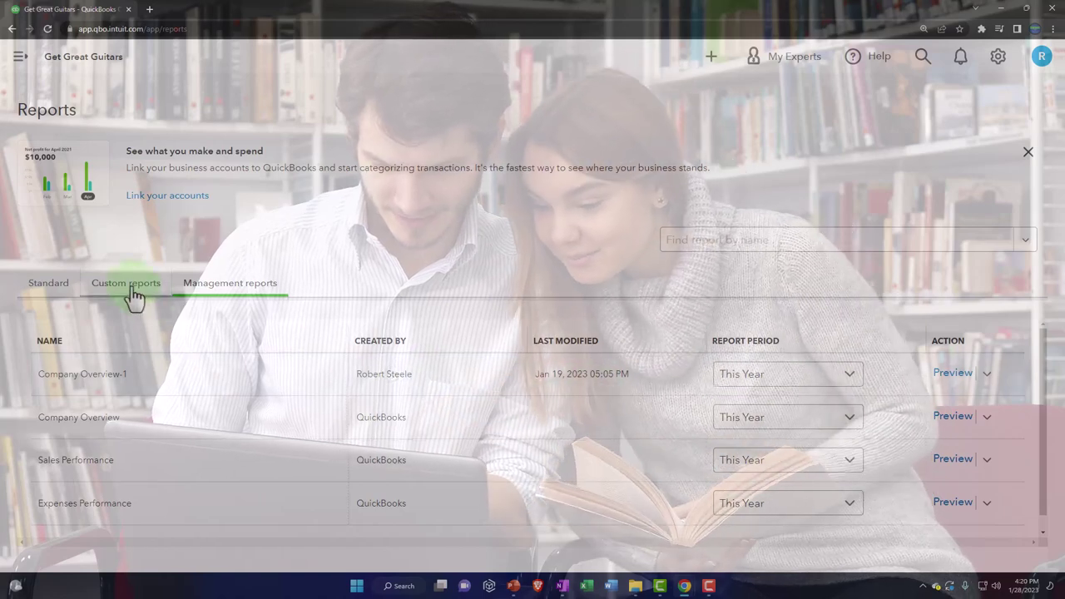
pyautogui.click(133, 293)
pyautogui.scroll(-2, 142, 387)
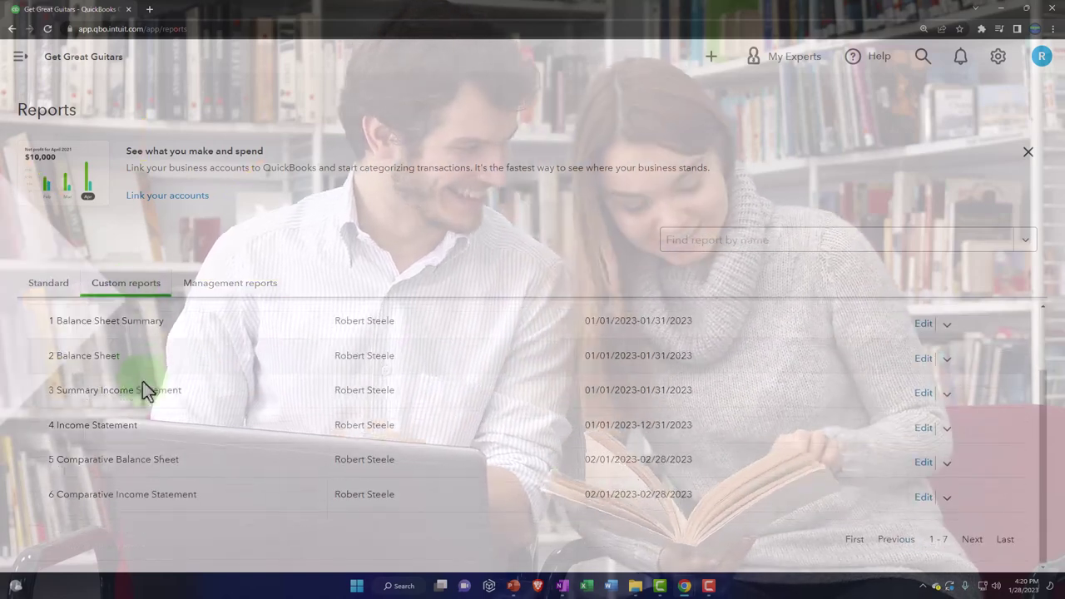
# Step: Run 1 Balance Sheet Summary from 01/01/2023 to 02/28/2023, showing total assets of $230,367
pyautogui.click(121, 325)
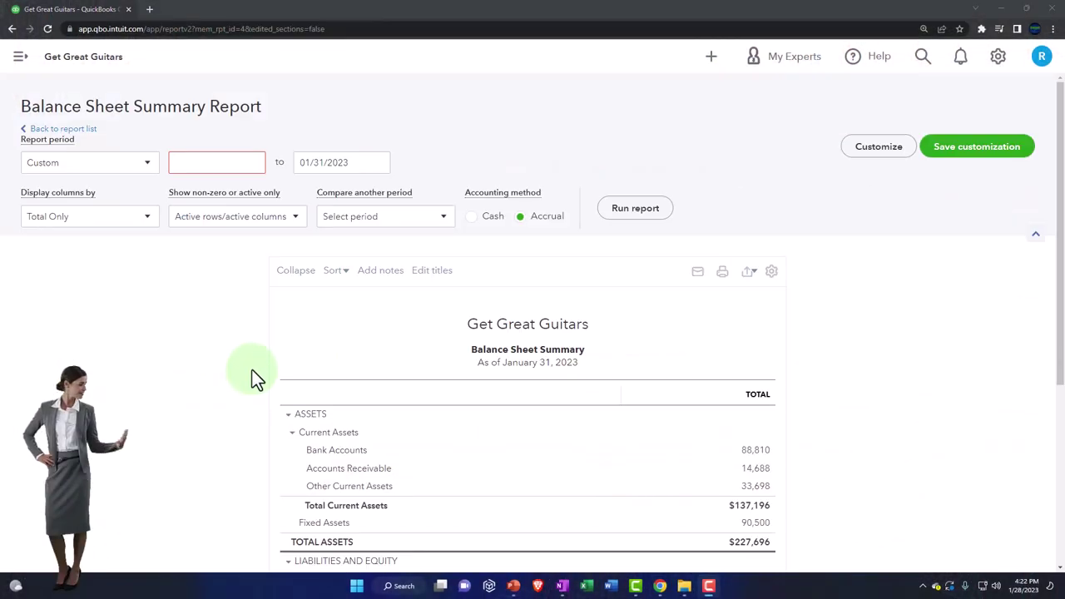
pyautogui.click(209, 171)
pyautogui.write('01')
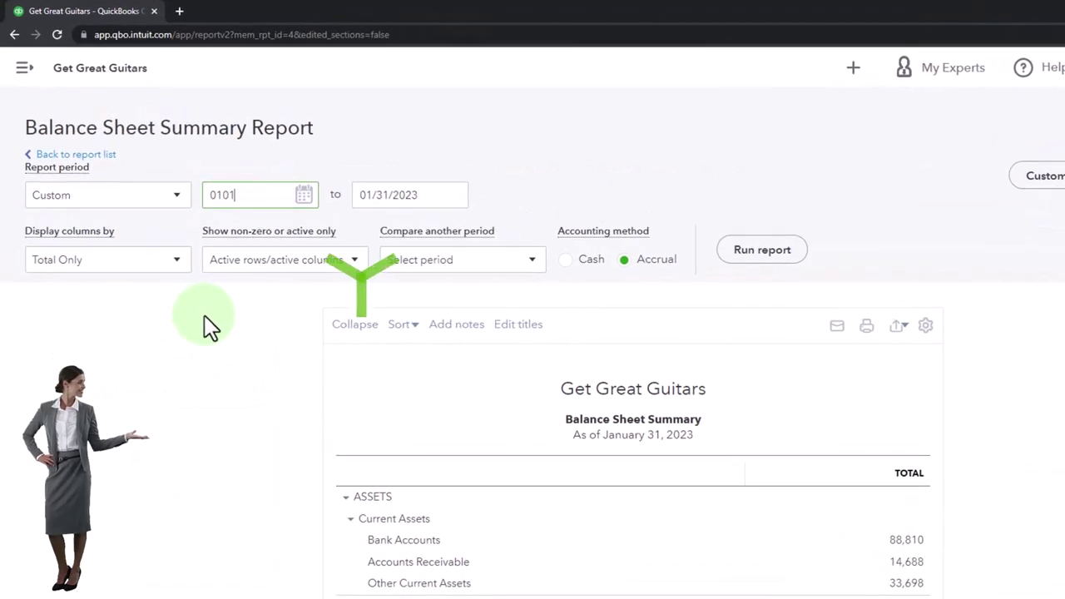
pyautogui.write('/01/2023')
pyautogui.press('Tab')
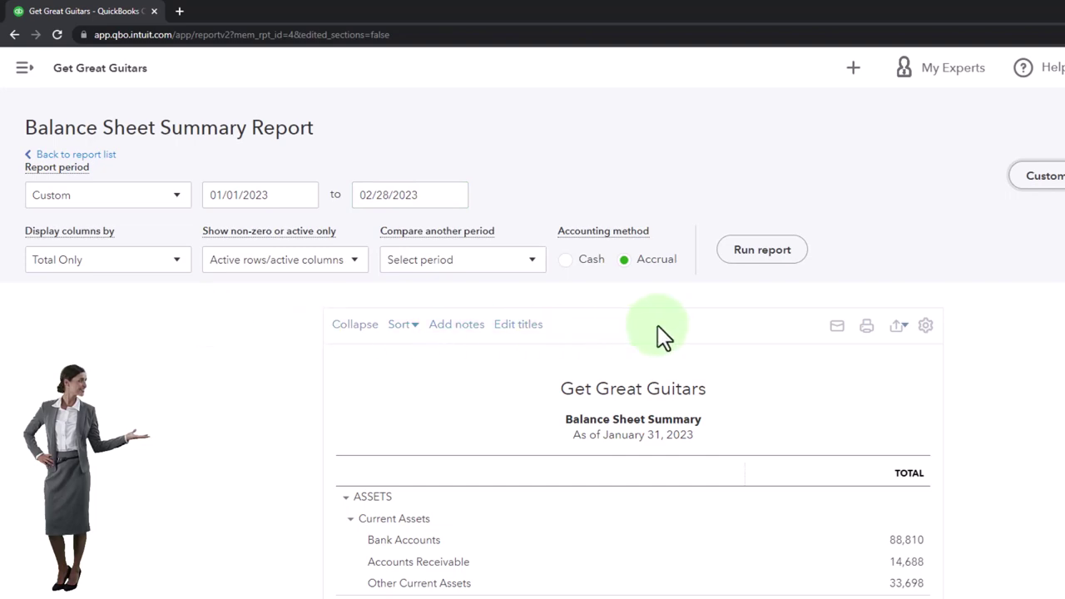
pyautogui.click(752, 256)
pyautogui.scroll(-3, 666, 241)
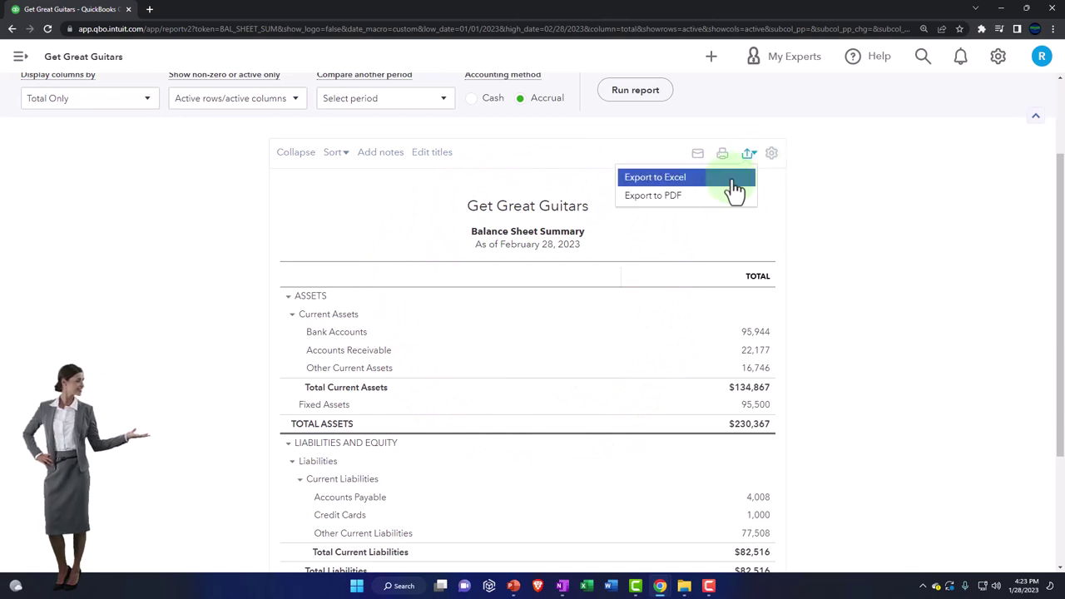
# Step: Save the February Balance Sheet Summary as a PDF and bring up the empty Second Month folder
pyautogui.click(675, 200)
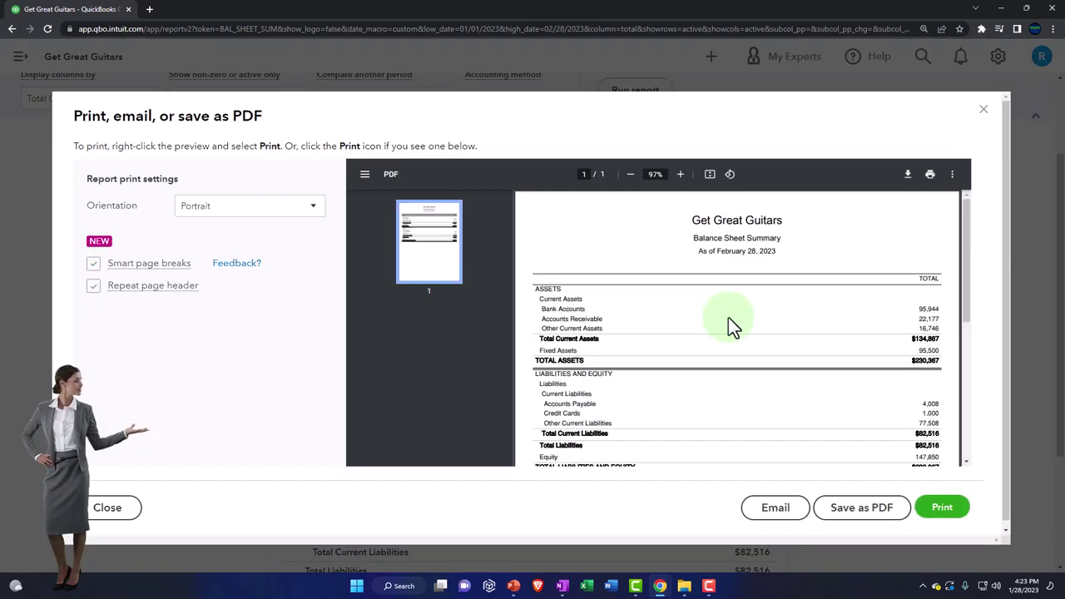
pyautogui.click(887, 521)
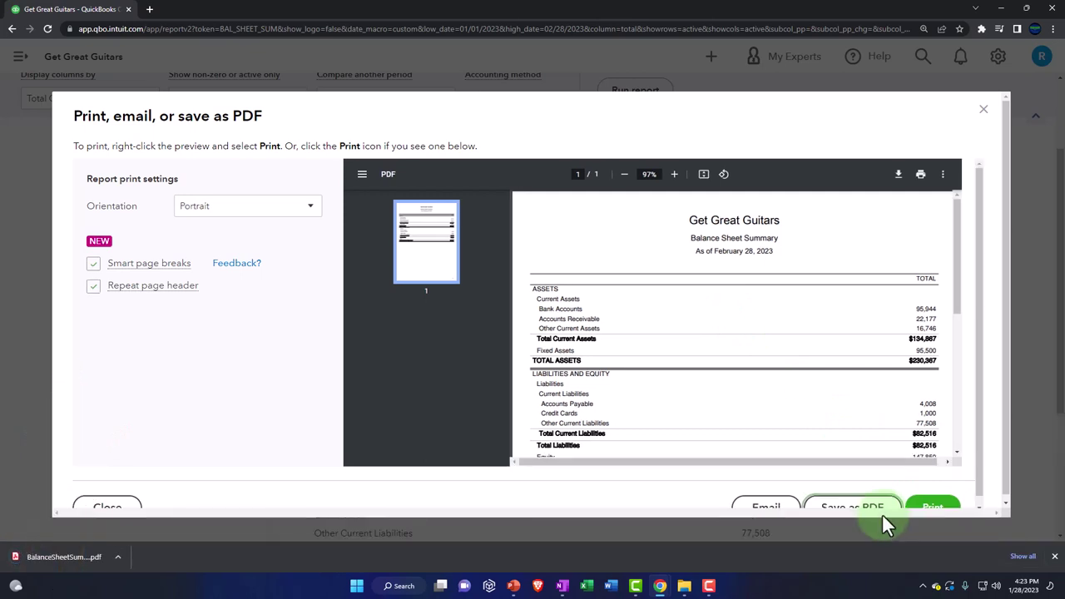
pyautogui.moveTo(684, 587)
pyautogui.click(773, 532)
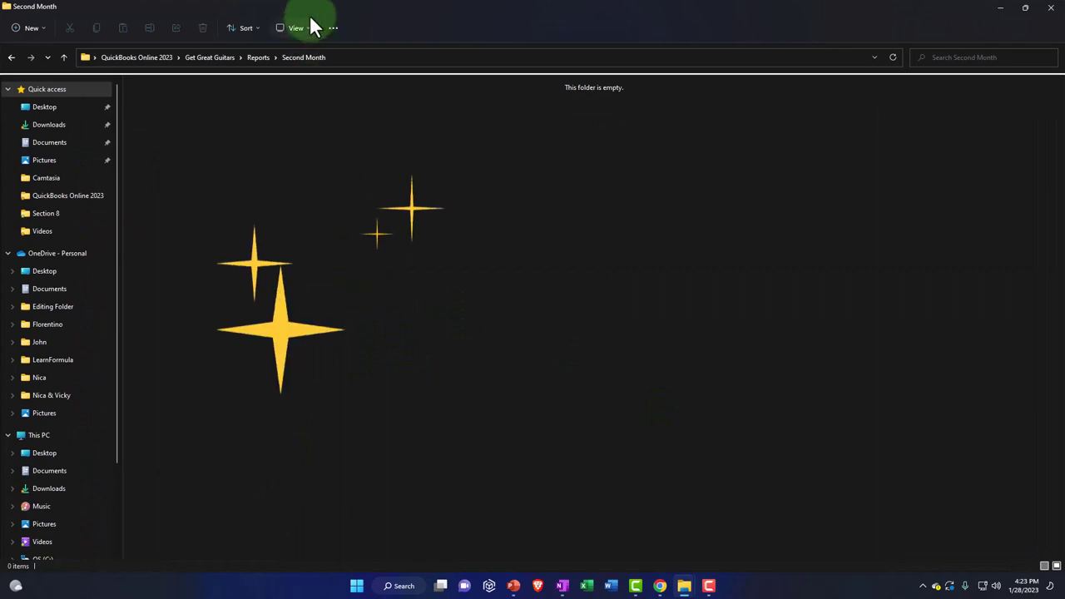
# Step: Drag the downloaded Balance Sheet PDF from Chrome's download bar into the Second Month folder
pyautogui.moveTo(375, 24); pyautogui.dragTo(1044, 5)
pyautogui.click(355, 484)
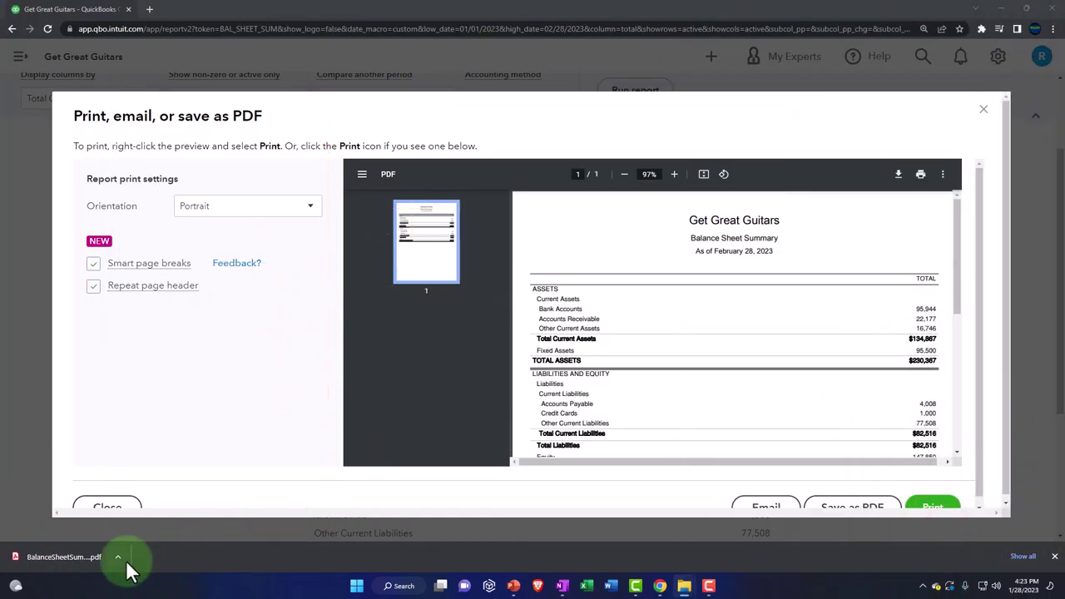
pyautogui.click(75, 559)
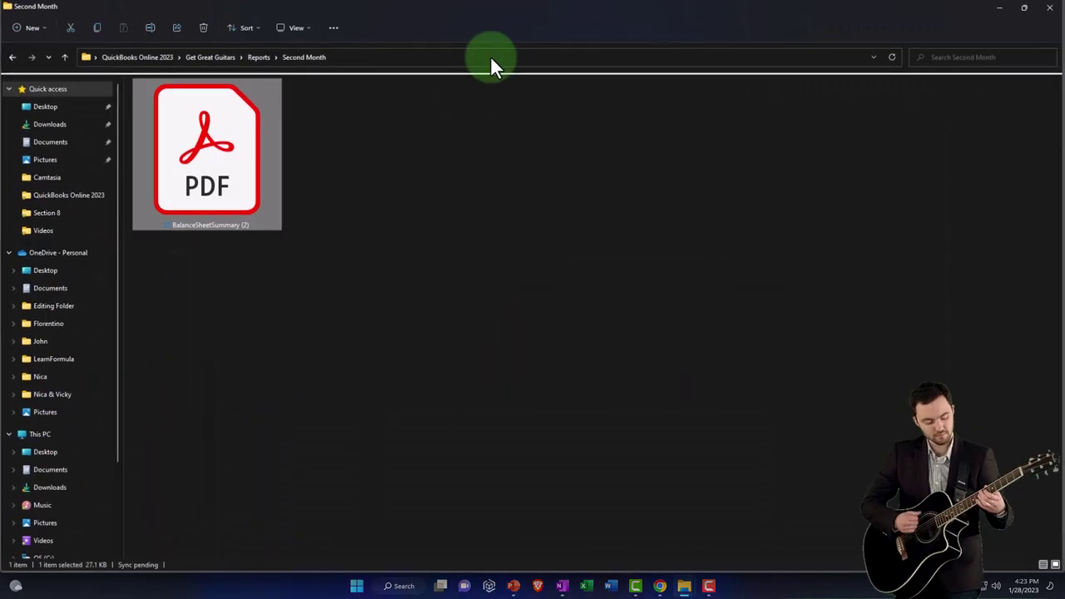
# Step: Rename the PDF to '1 BalanceSheetSummary (2)'
pyautogui.rightClick(227, 138)
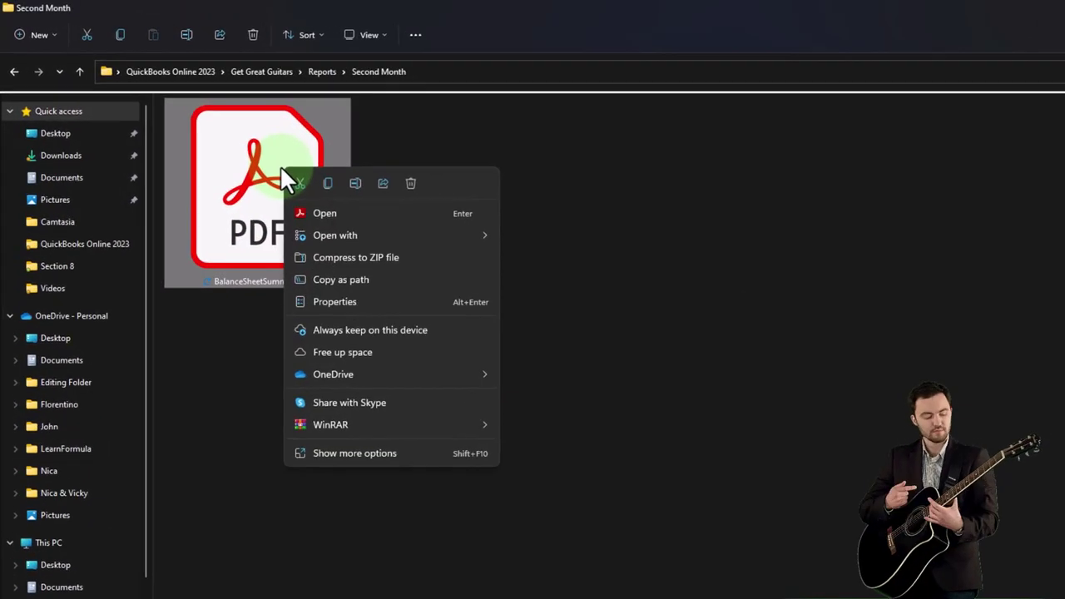
pyautogui.click(361, 185)
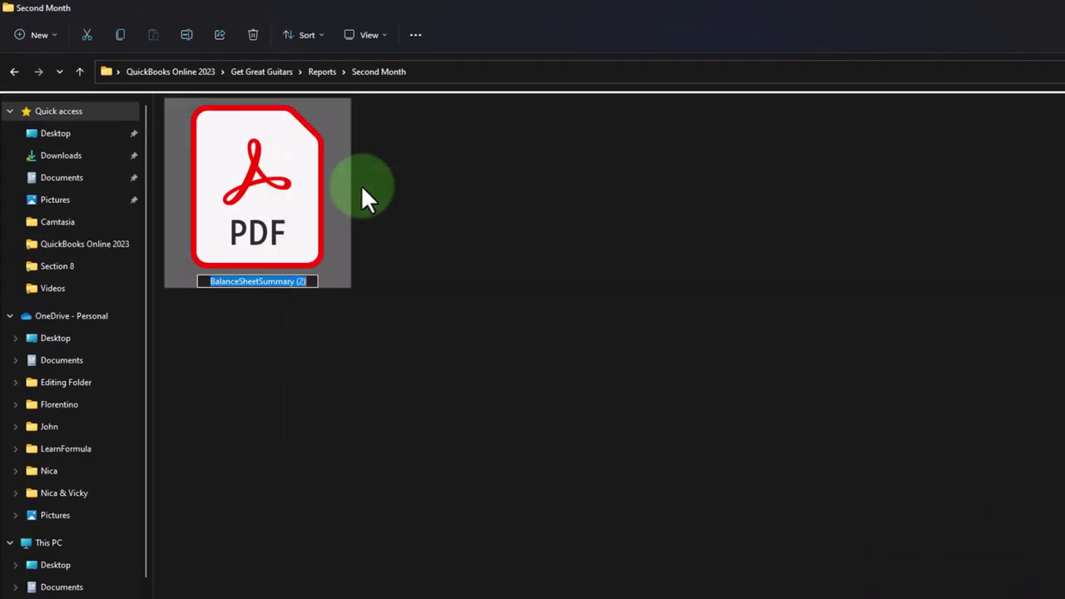
pyautogui.press('Home')
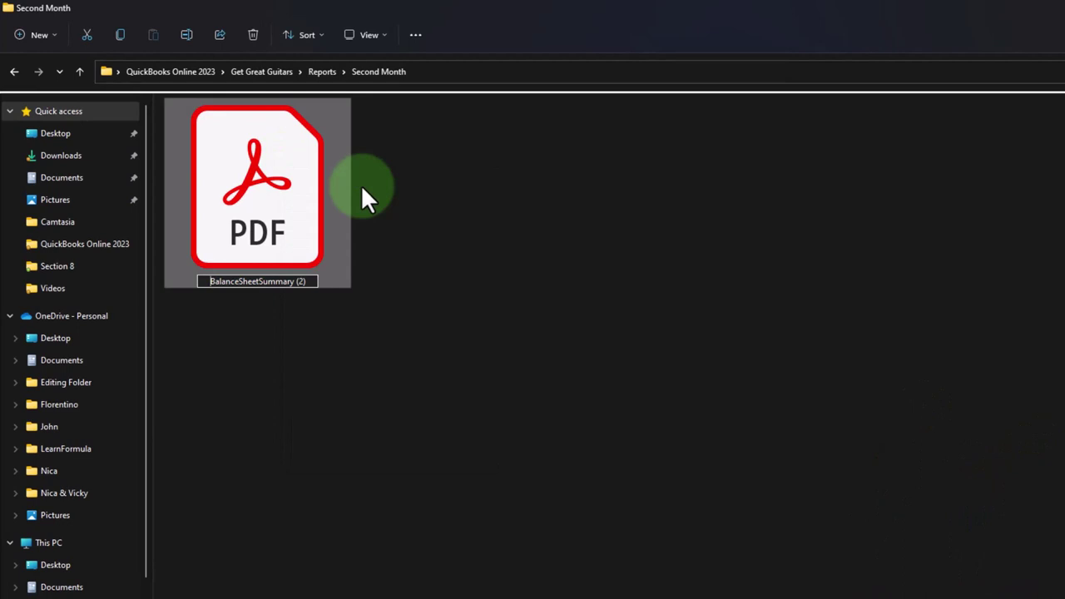
pyautogui.write('1')
pyautogui.click(401, 359)
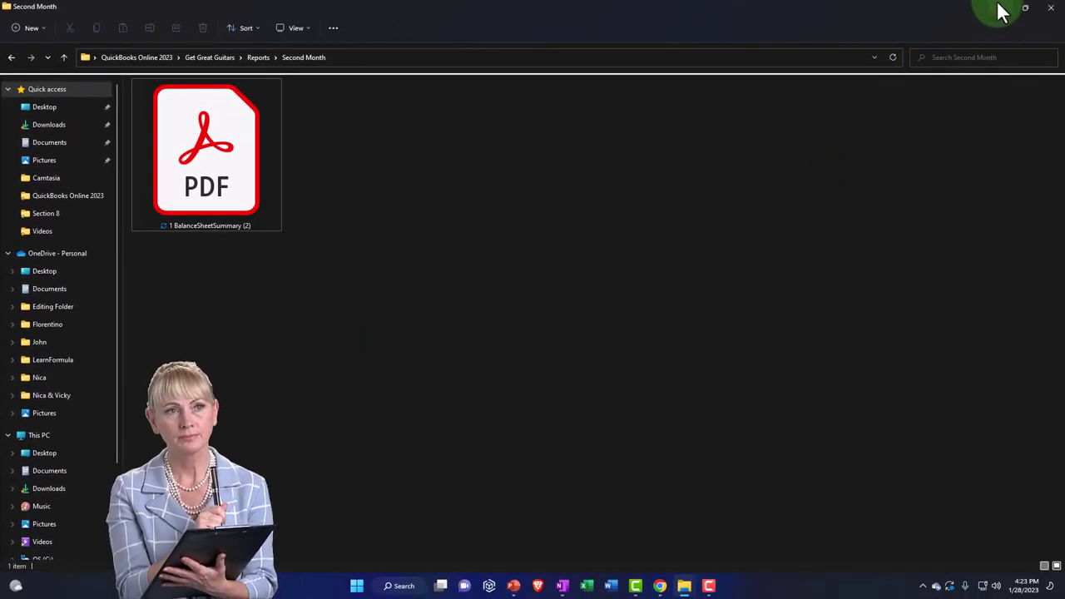
# Step: Run the Balance Sheet report with the end date set to 02/28/2023
pyautogui.click(1001, 8)
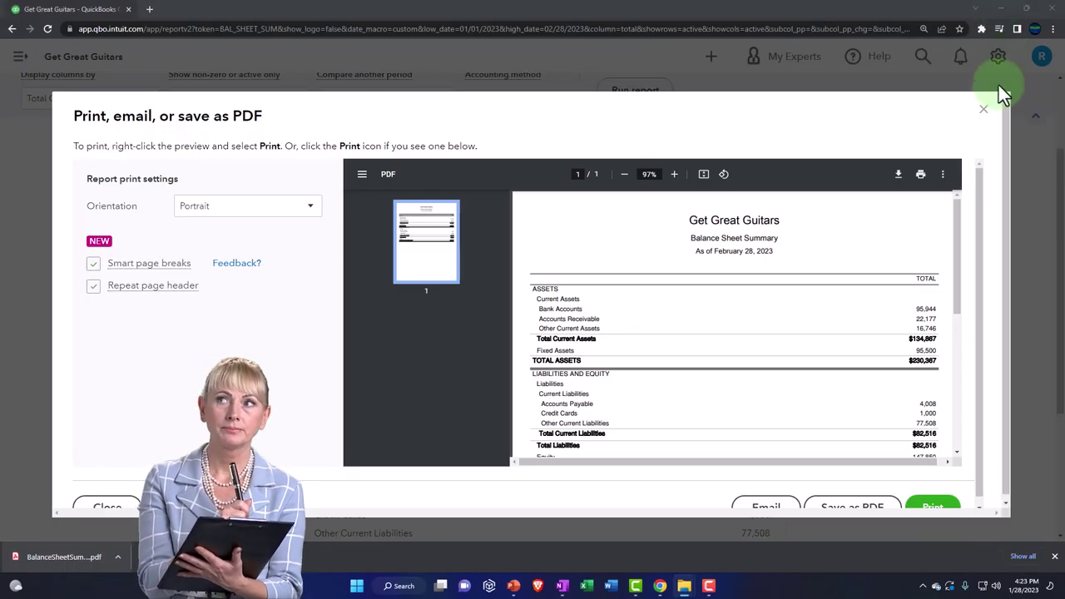
pyautogui.click(982, 110)
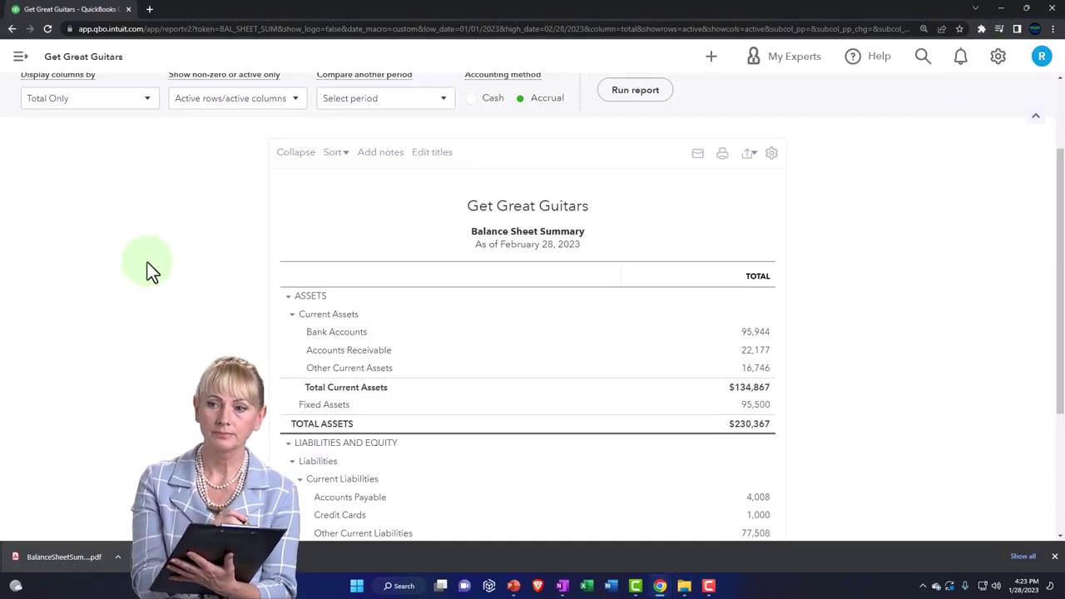
pyautogui.scroll(2, 147, 262)
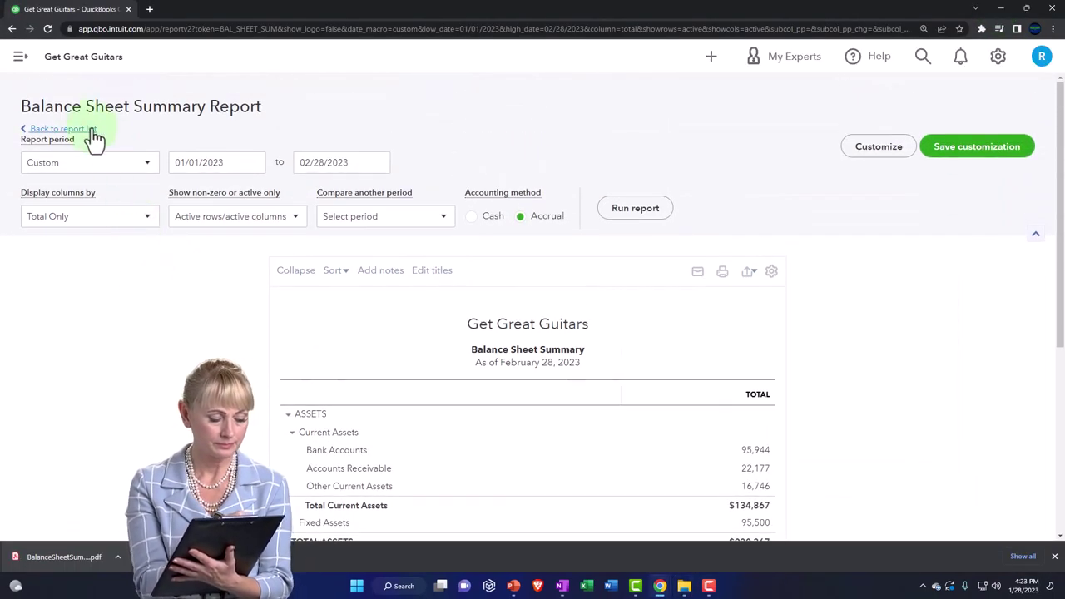
pyautogui.click(75, 131)
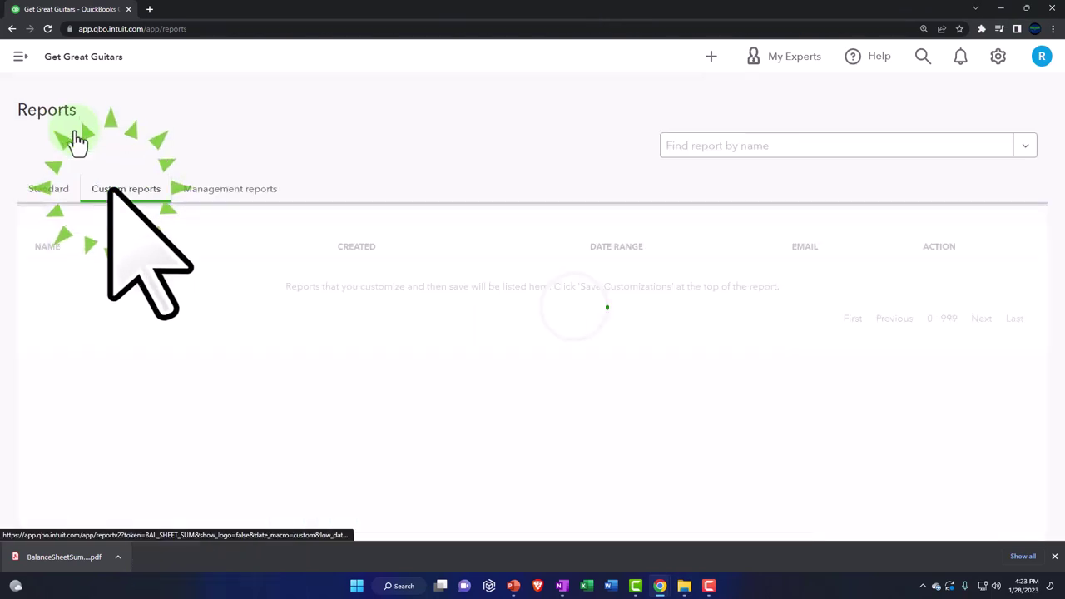
pyautogui.scroll(-1, 103, 392)
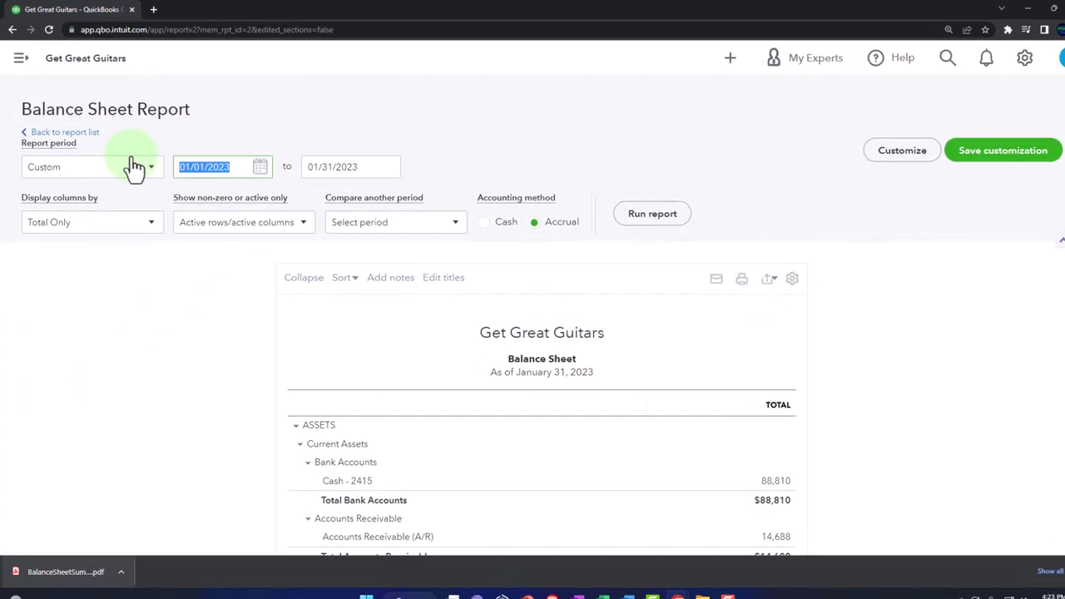
pyautogui.write('0')
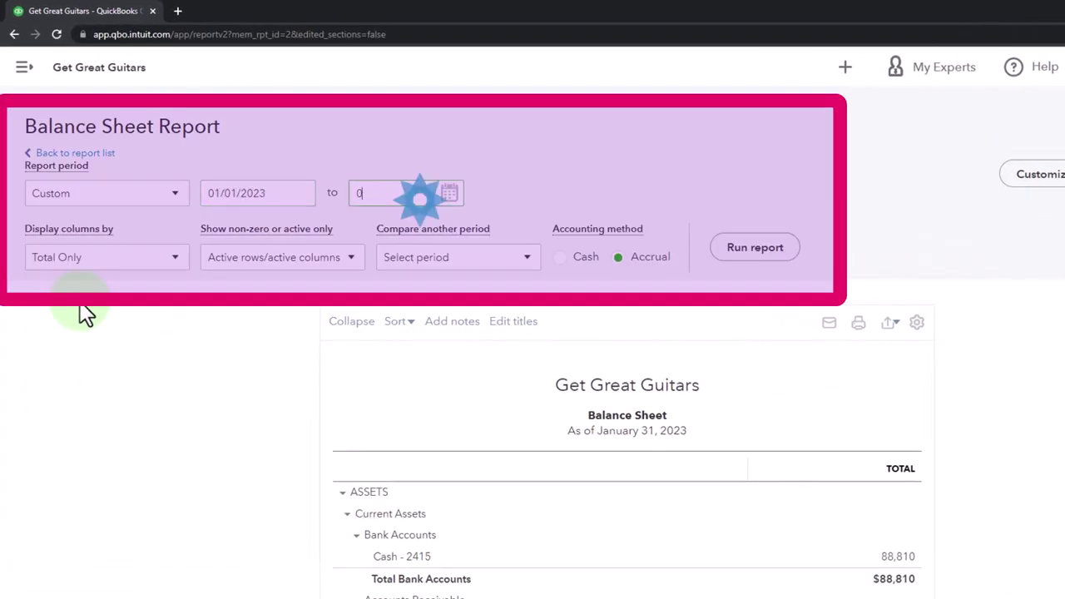
pyautogui.write('2/28/2023')
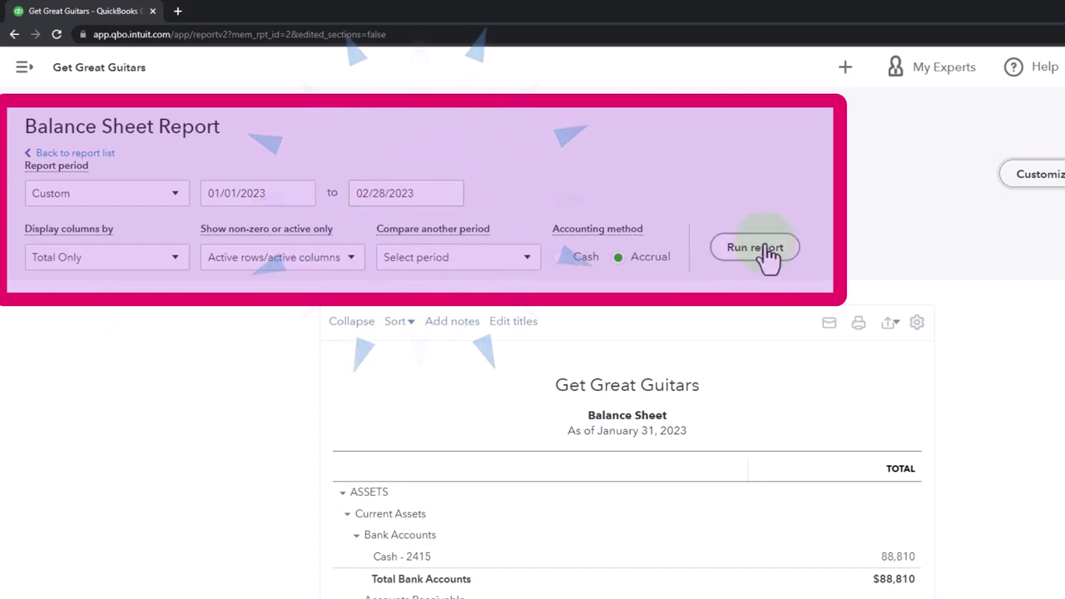
pyautogui.click(764, 250)
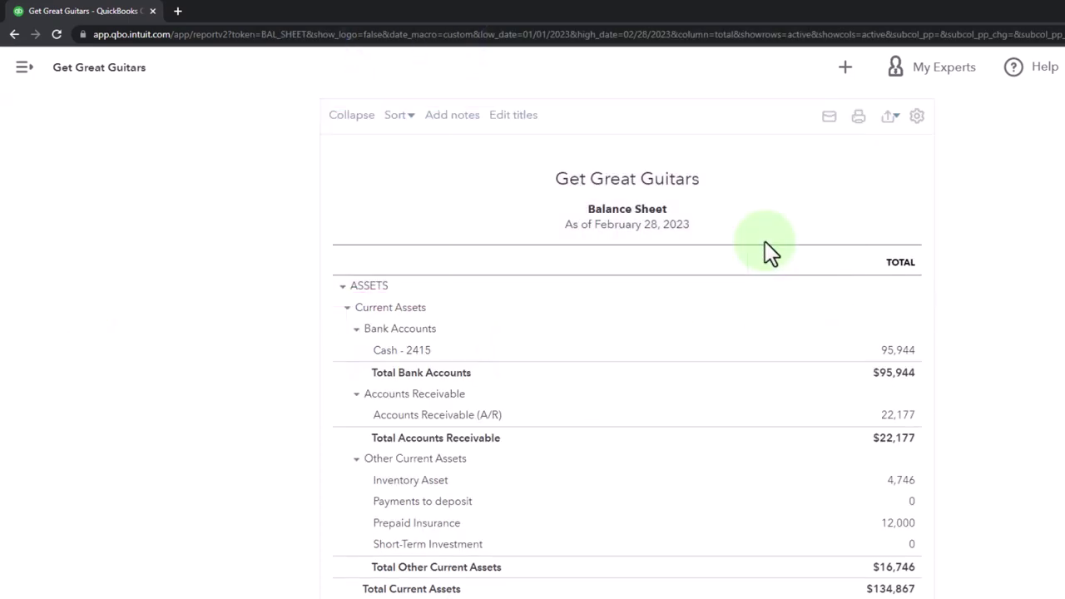
# Step: Export the Balance Sheet to PDF and save it as BalanceSheet (1) in Second Month
pyautogui.scroll(1, 688, 200)
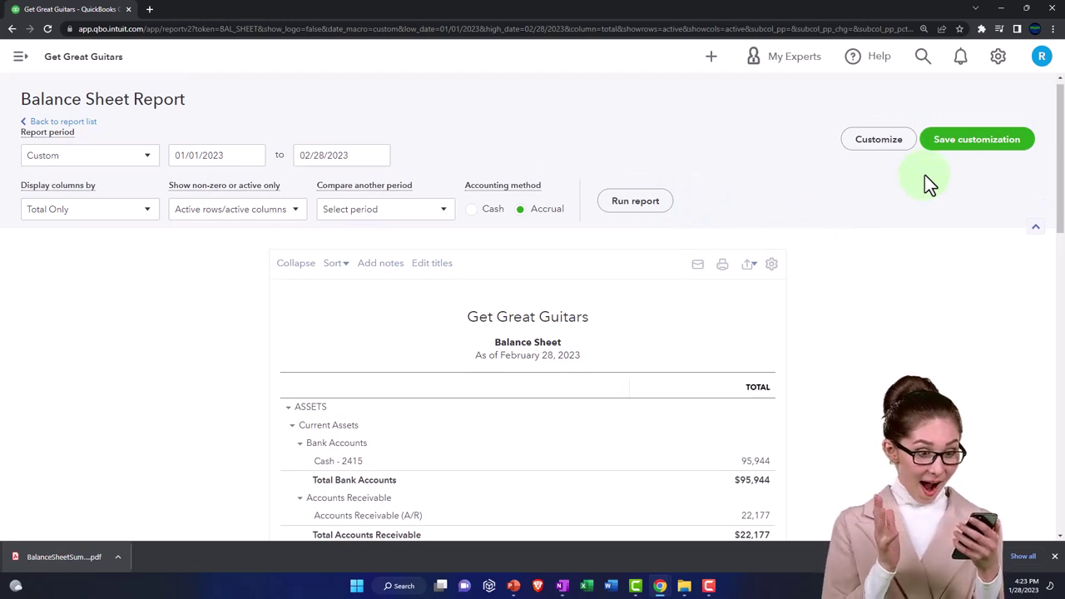
pyautogui.click(748, 263)
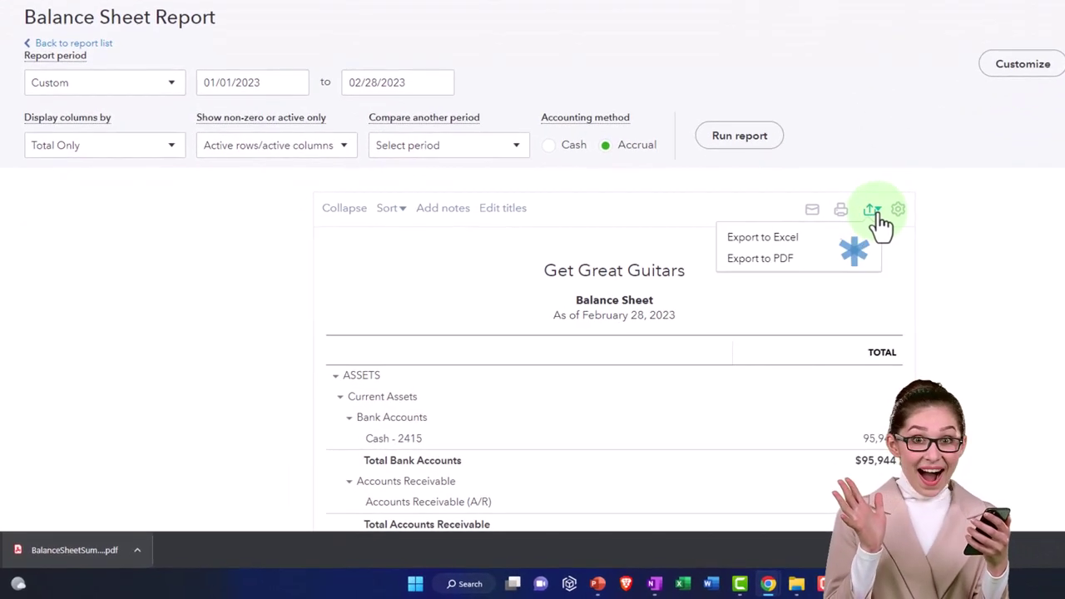
pyautogui.click(805, 261)
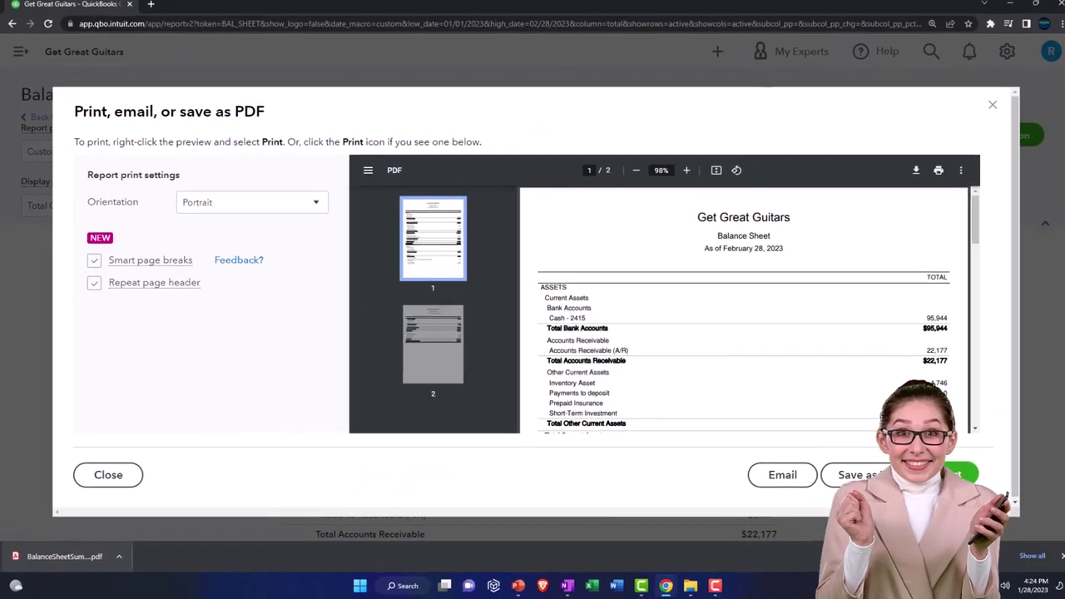
pyautogui.click(838, 476)
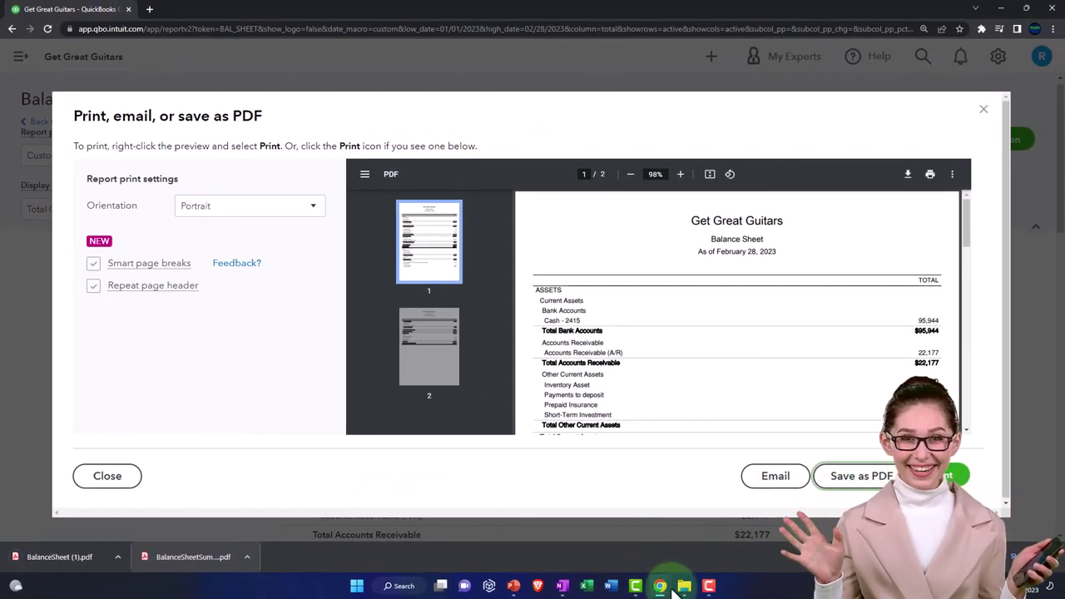
pyautogui.moveTo(686, 587)
pyautogui.click(772, 540)
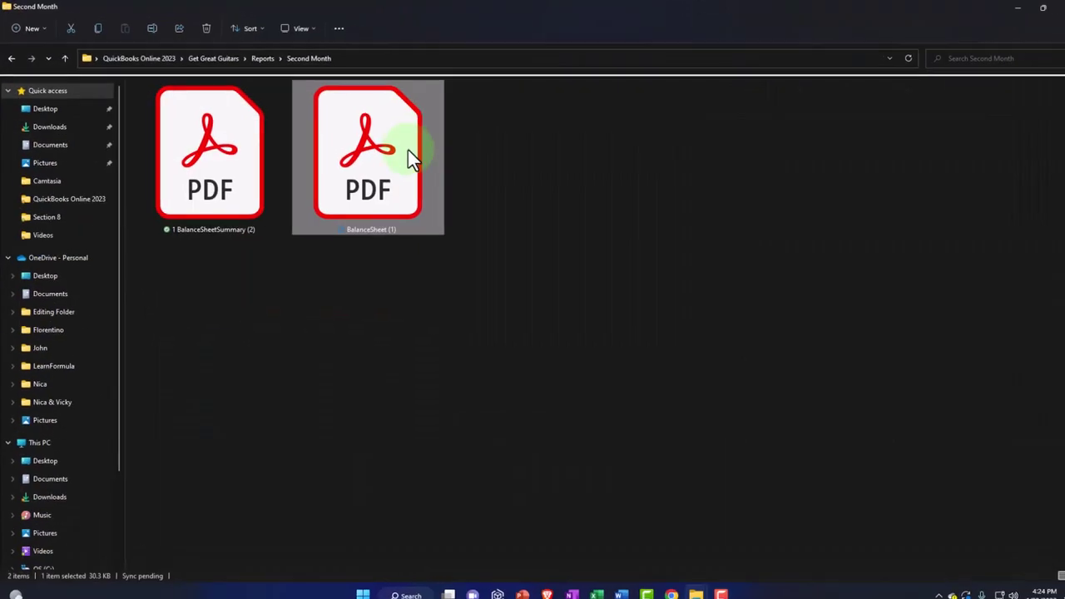
# Step: Rename BalanceSheet (1) to '2 BalanceSheet (1)' and return to QuickBooks
pyautogui.rightClick(469, 229)
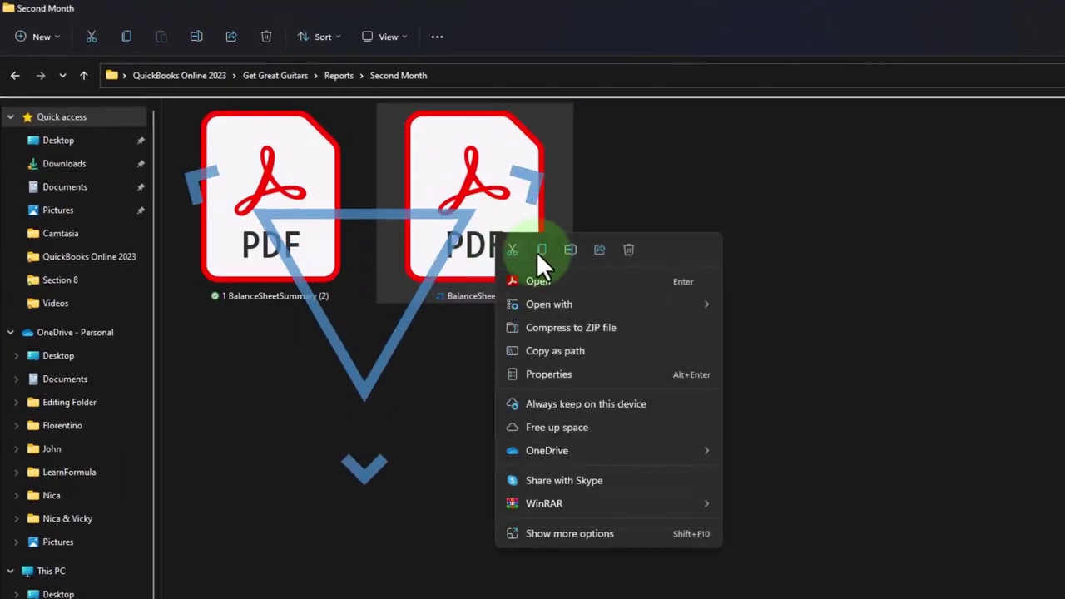
pyautogui.click(570, 249)
pyautogui.press('Home')
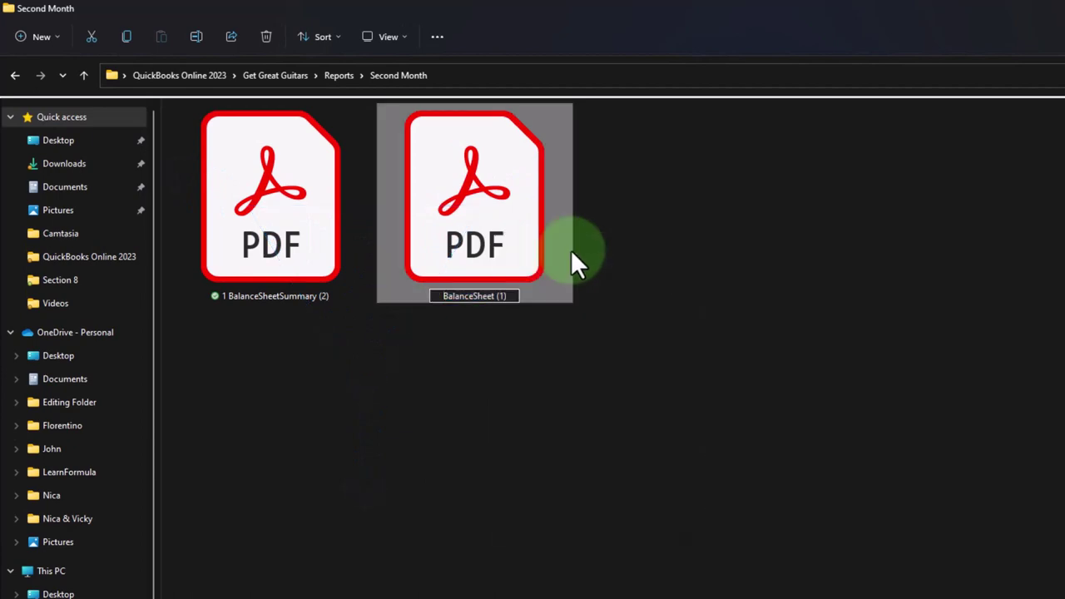
pyautogui.write('2')
pyautogui.press('Return')
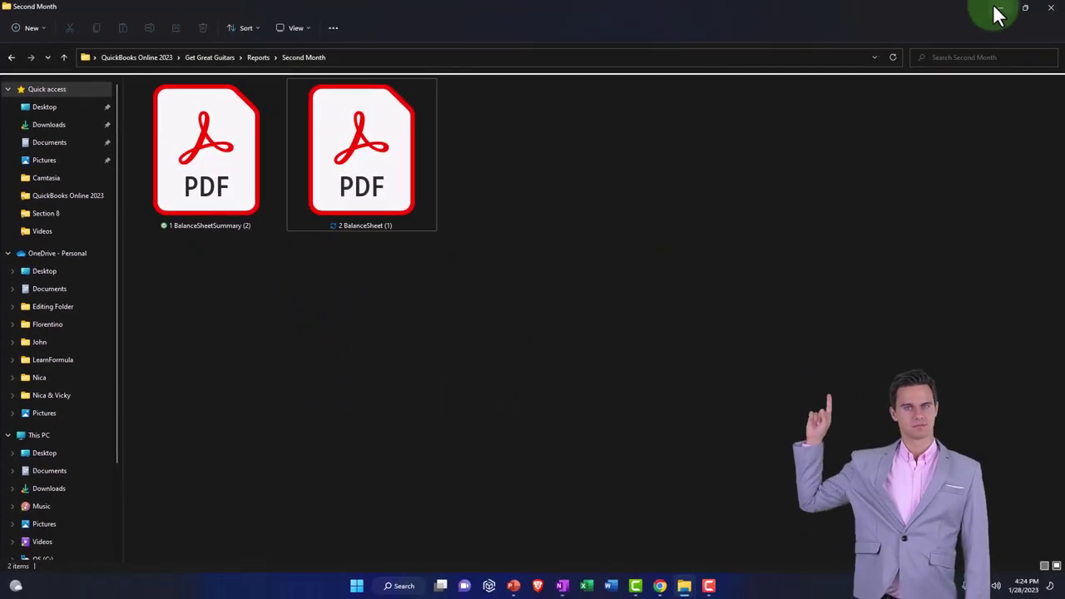
pyautogui.click(998, 12)
# Step: Run the 3 Summary Income Statement report for 01/01/2023 through 02/28/2023
pyautogui.click(983, 109)
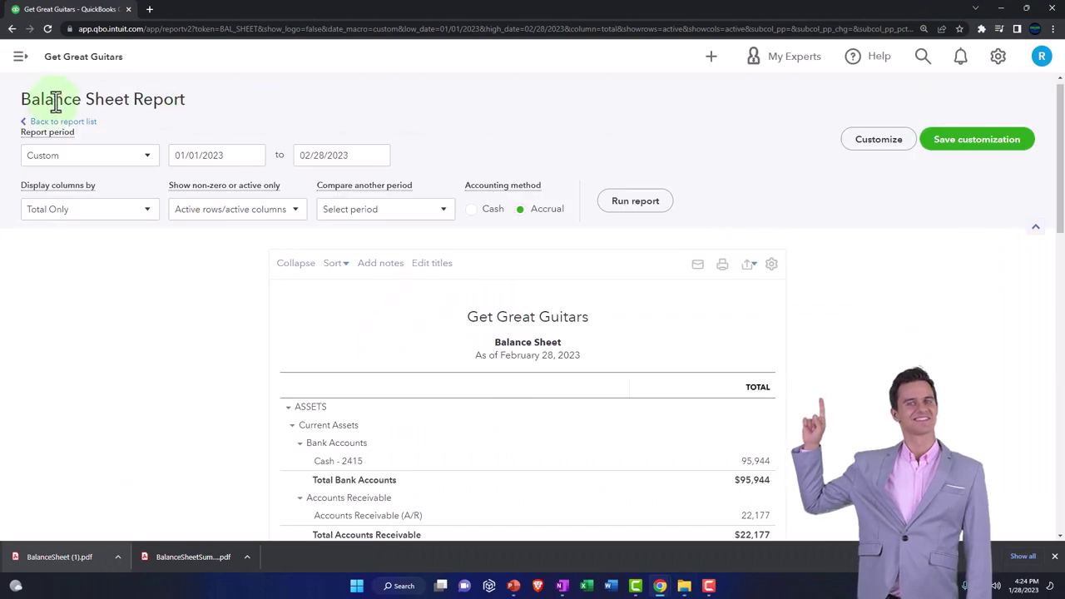
pyautogui.click(49, 126)
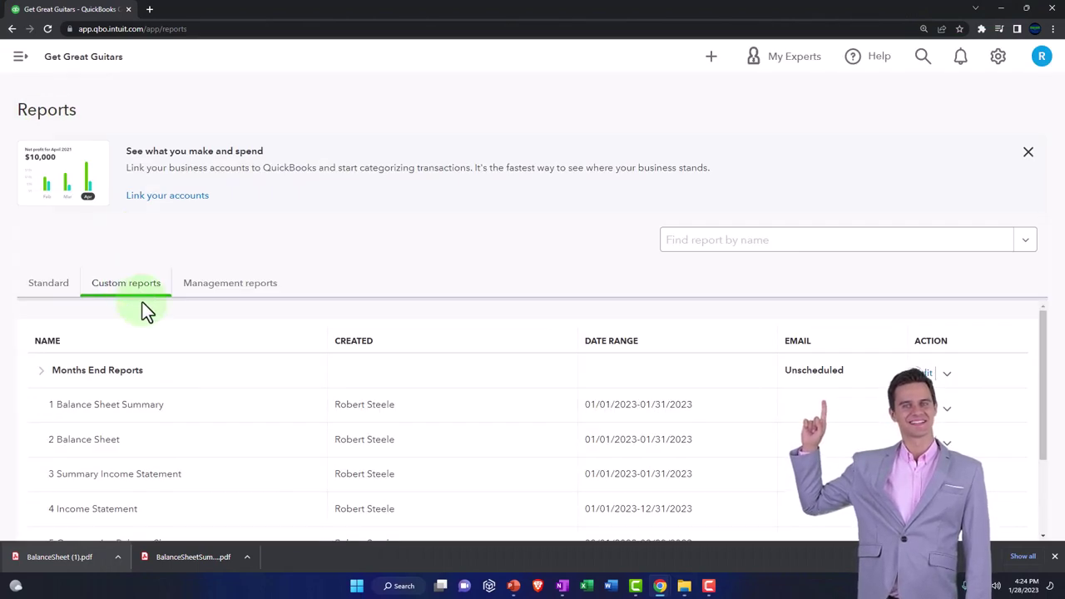
pyautogui.scroll(-1, 113, 407)
pyautogui.click(102, 425)
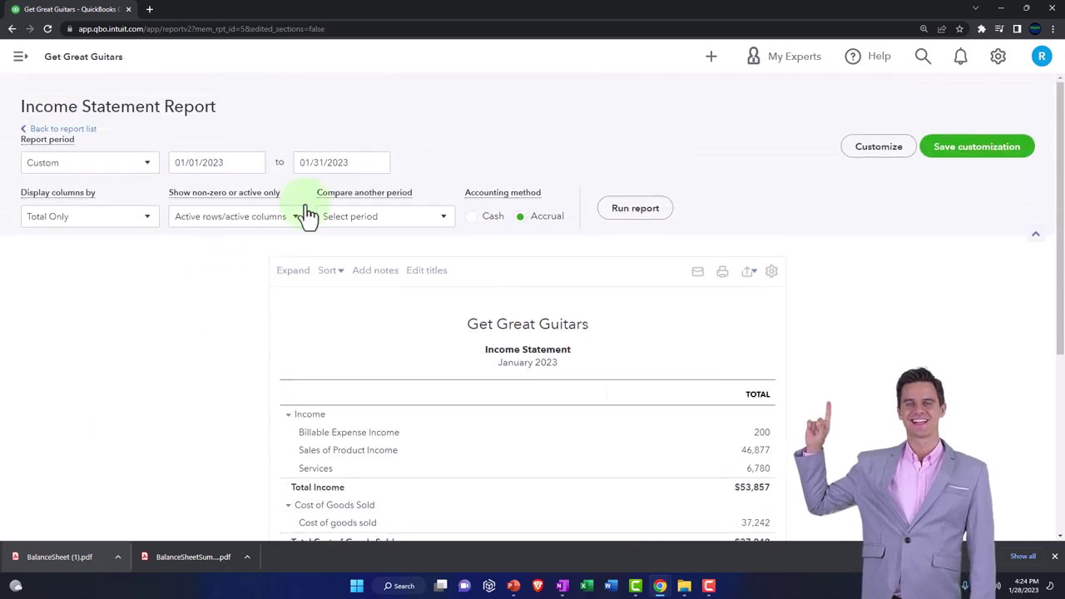
pyautogui.write('012023')
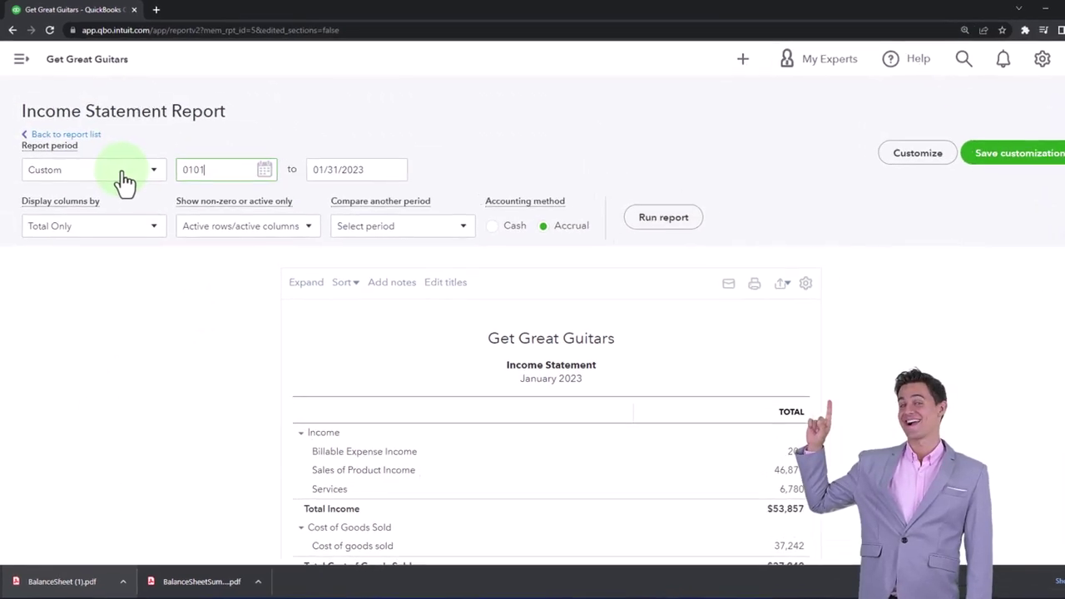
pyautogui.press('Tab')
pyautogui.write('022')
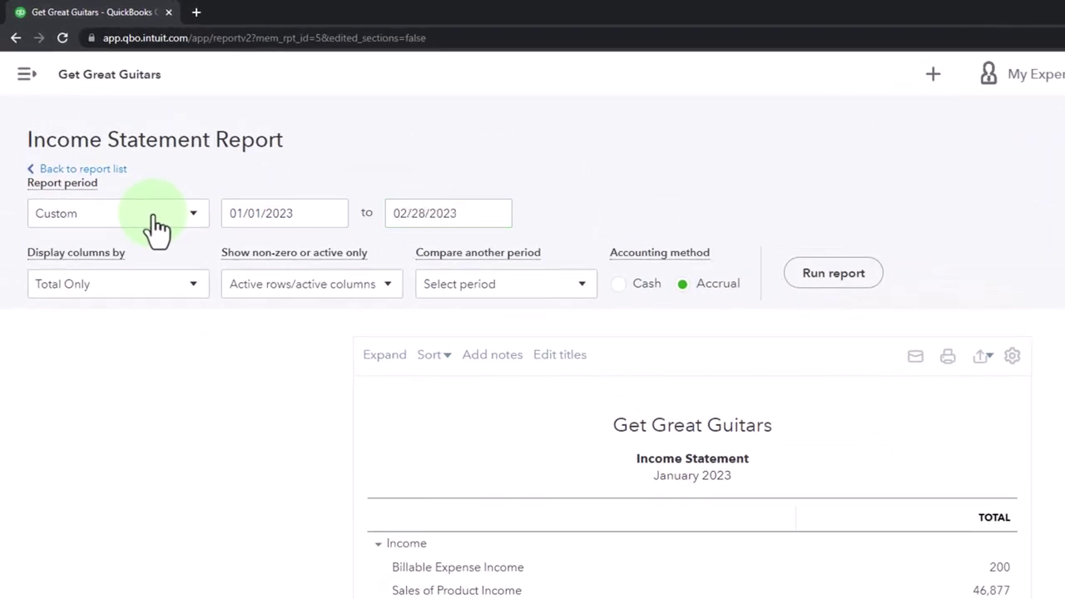
pyautogui.click(811, 282)
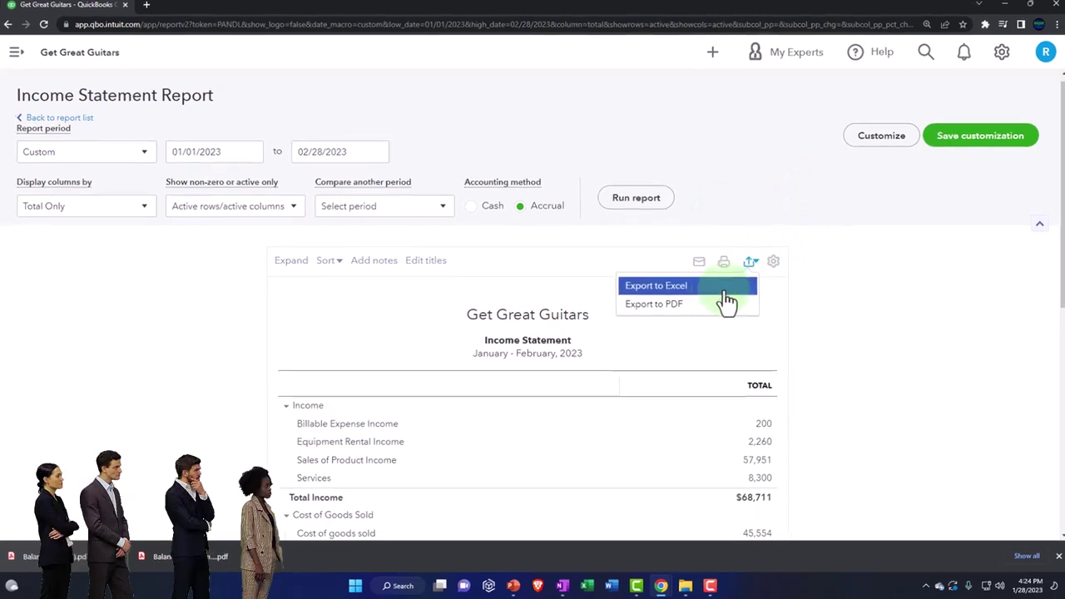
# Step: Export the income statement to PDF as IncomeStatement (2) in Second Month
pyautogui.click(706, 306)
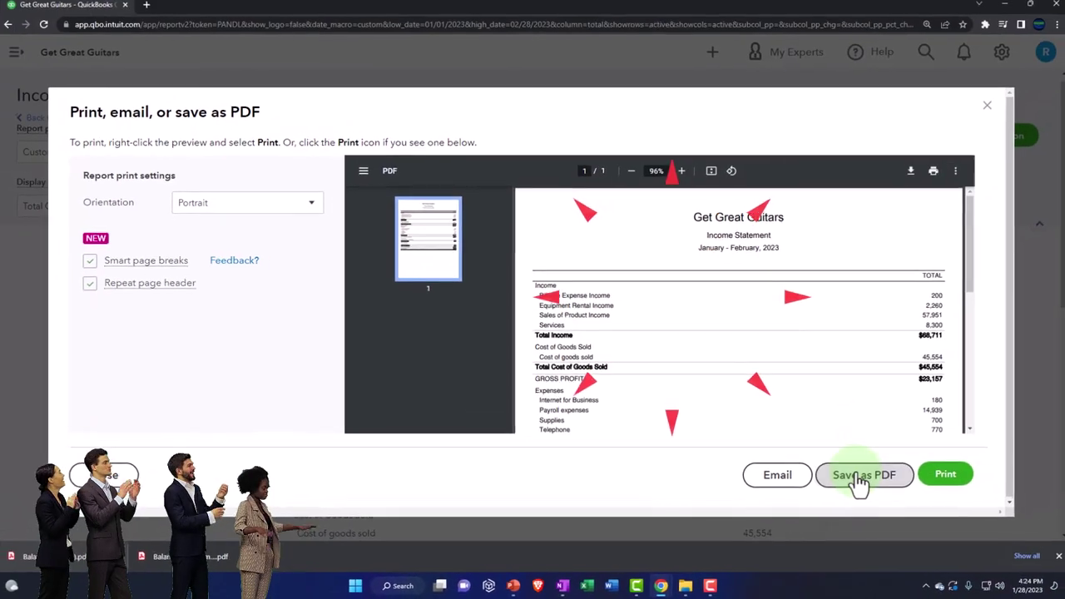
pyautogui.click(936, 448)
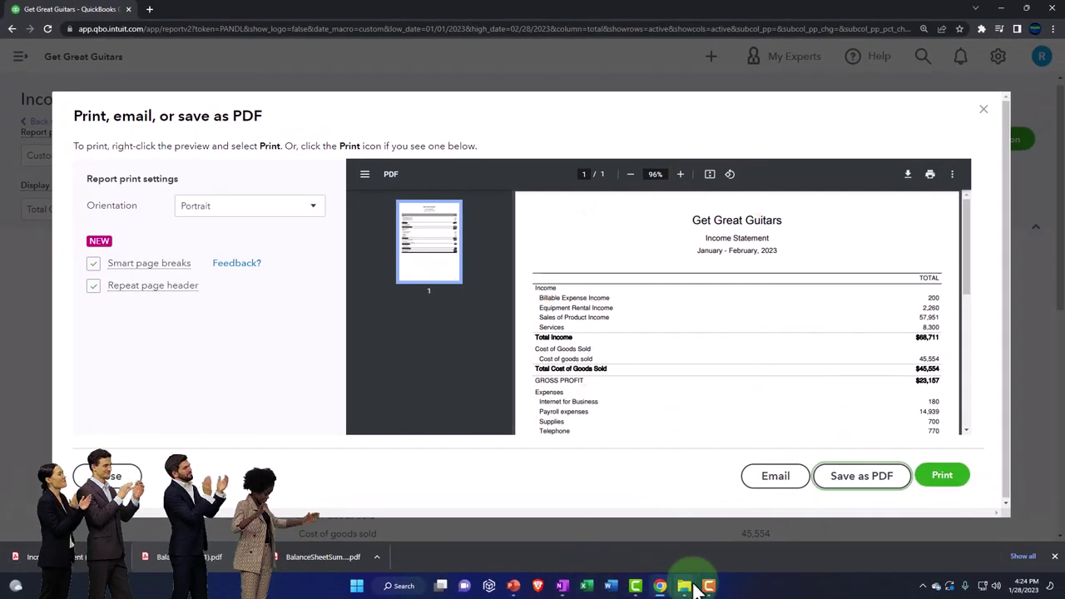
pyautogui.moveTo(684, 586)
pyautogui.click(747, 527)
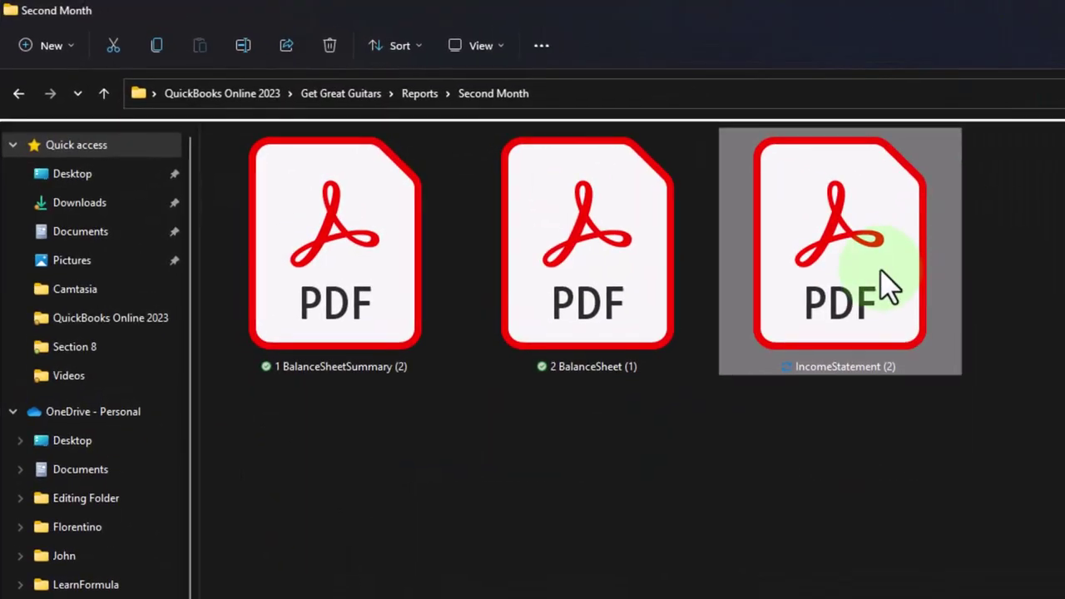
# Step: Prefix IncomeStatement (2) with 3 so it reads '3 IncomeStatement (2)'
pyautogui.rightClick(886, 282)
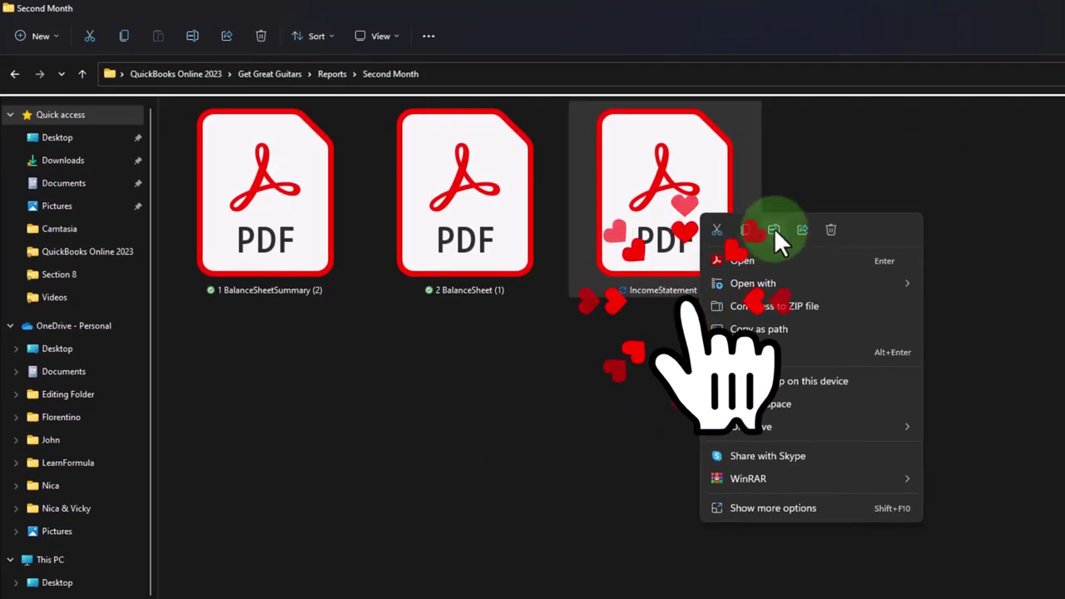
pyautogui.click(955, 275)
pyautogui.press('Home')
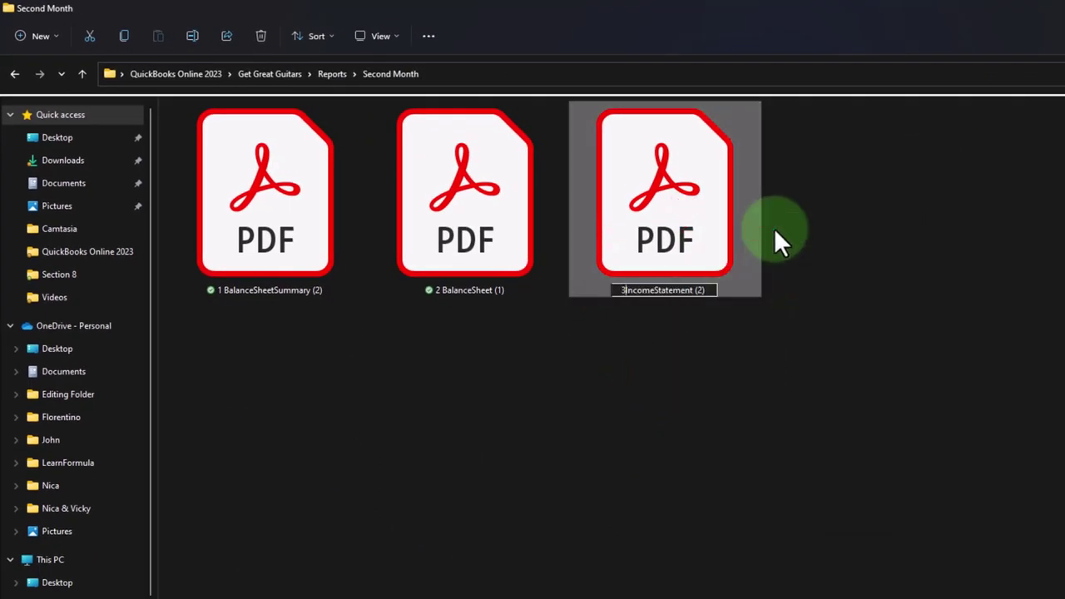
pyautogui.write('3')
pyautogui.press('Return')
# Step: Open the 4 Income Statement report and set its start date to 01/01/2023
pyautogui.click(987, 16)
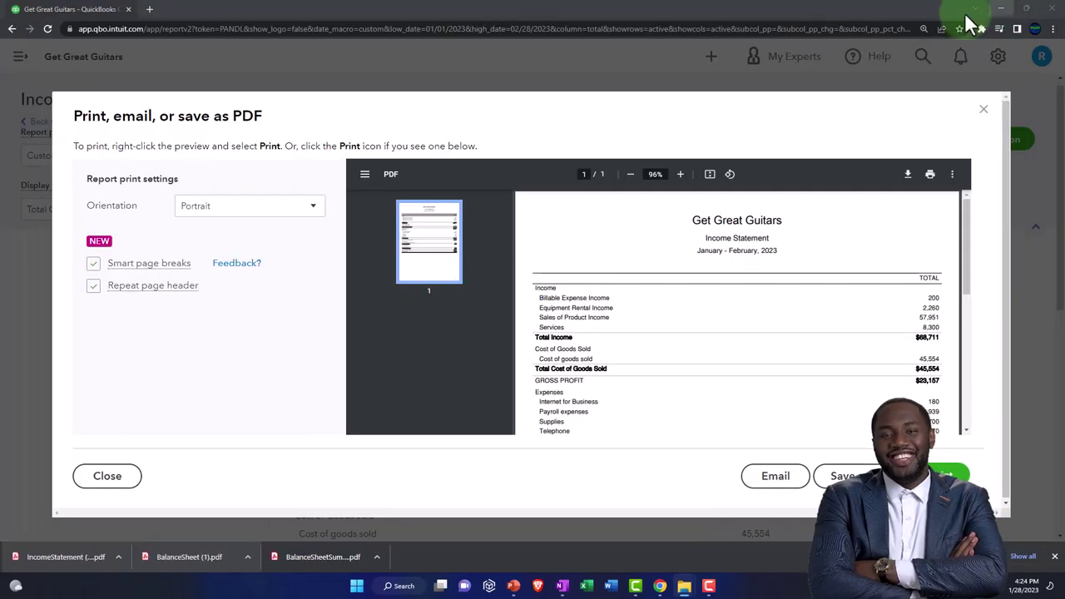
pyautogui.click(978, 108)
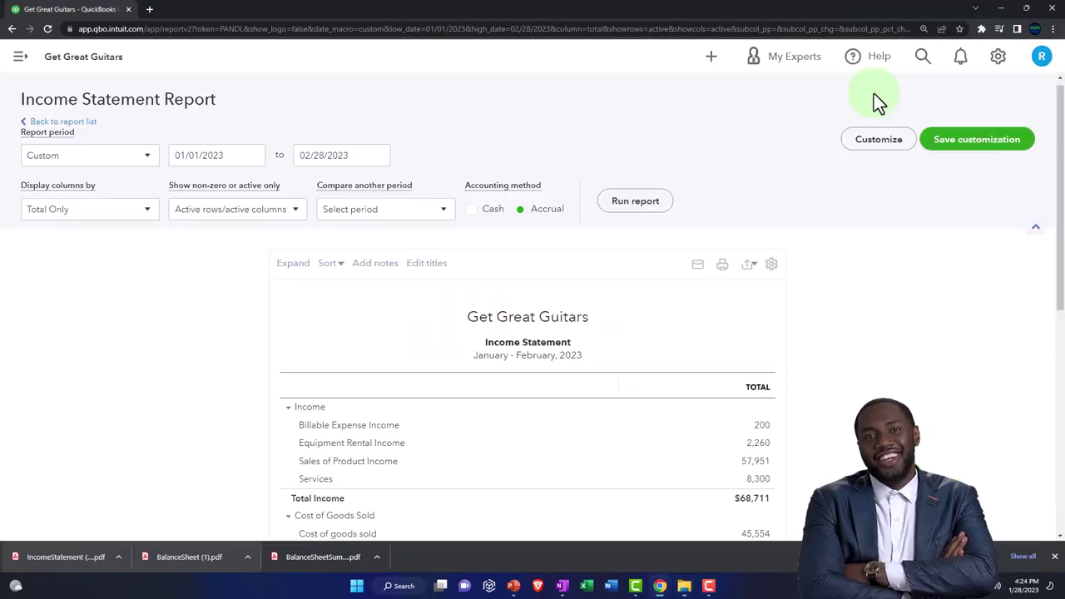
pyautogui.click(51, 123)
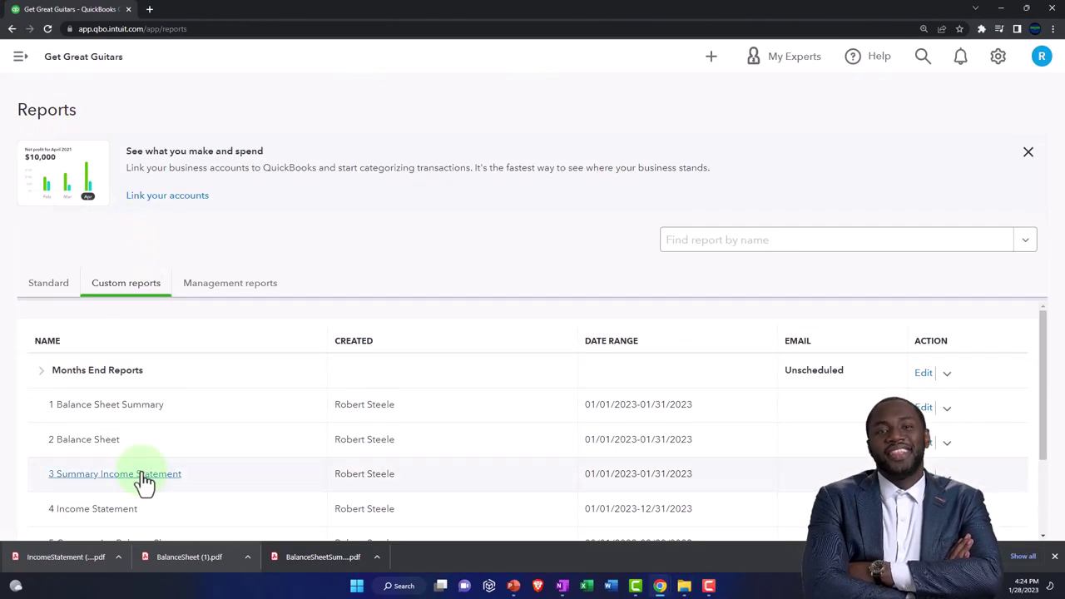
pyautogui.scroll(-1, 143, 481)
pyautogui.click(98, 456)
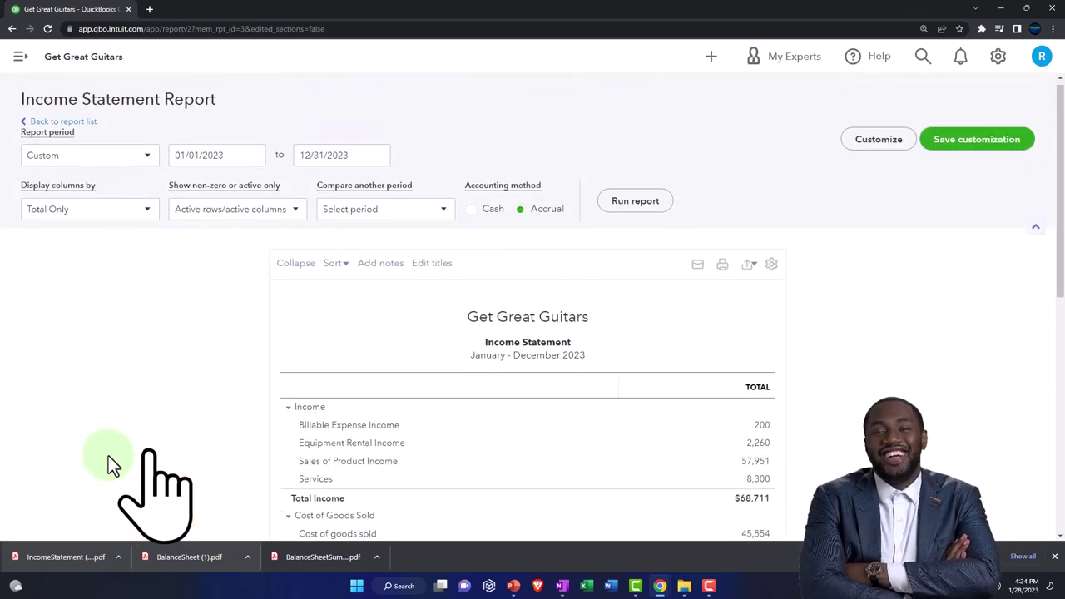
pyautogui.click(230, 154)
pyautogui.write('010')
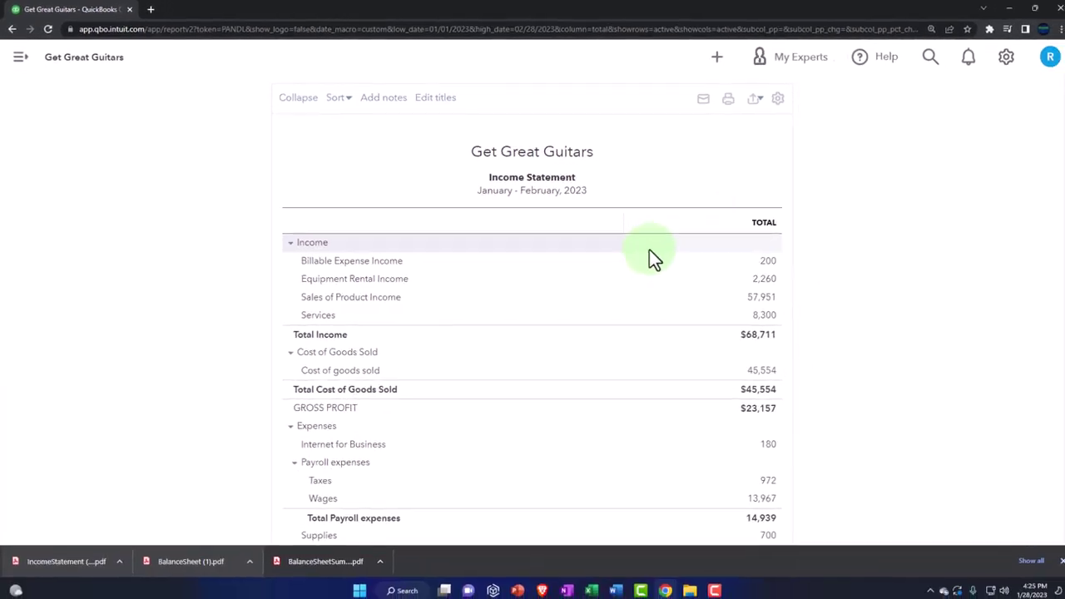
# Step: Export the Income Statement to PDF as IncomeStatement (3) in Second Month
pyautogui.click(748, 270)
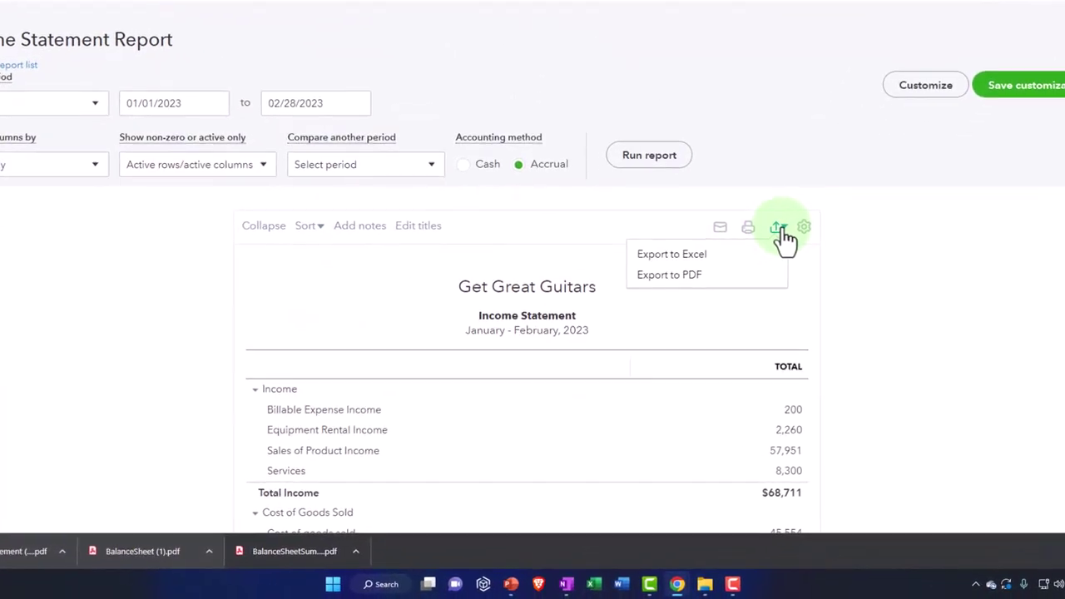
pyautogui.click(752, 277)
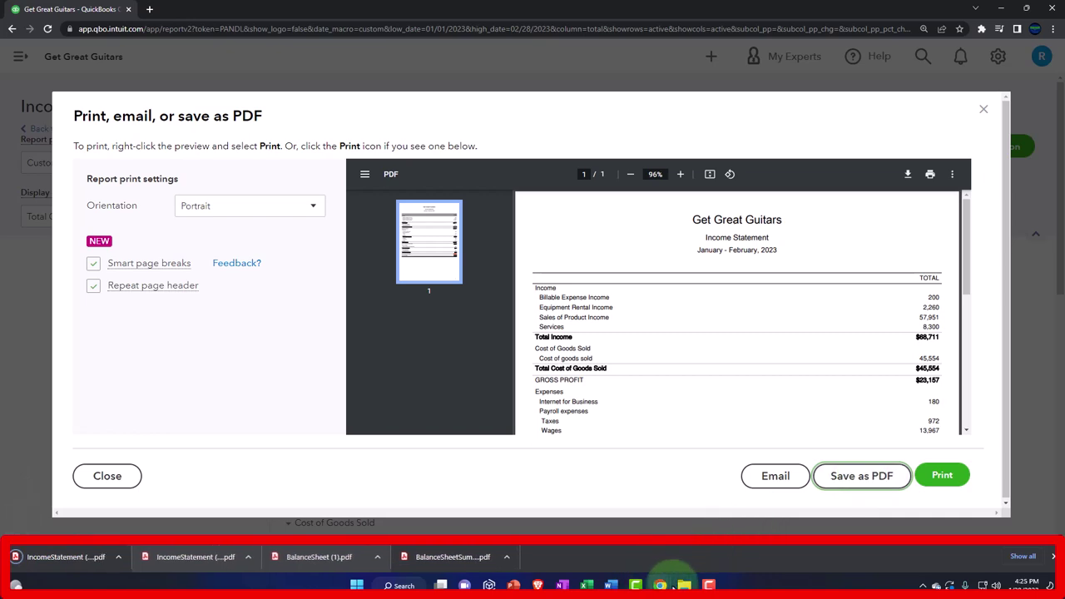
pyautogui.click(687, 587)
pyautogui.click(763, 552)
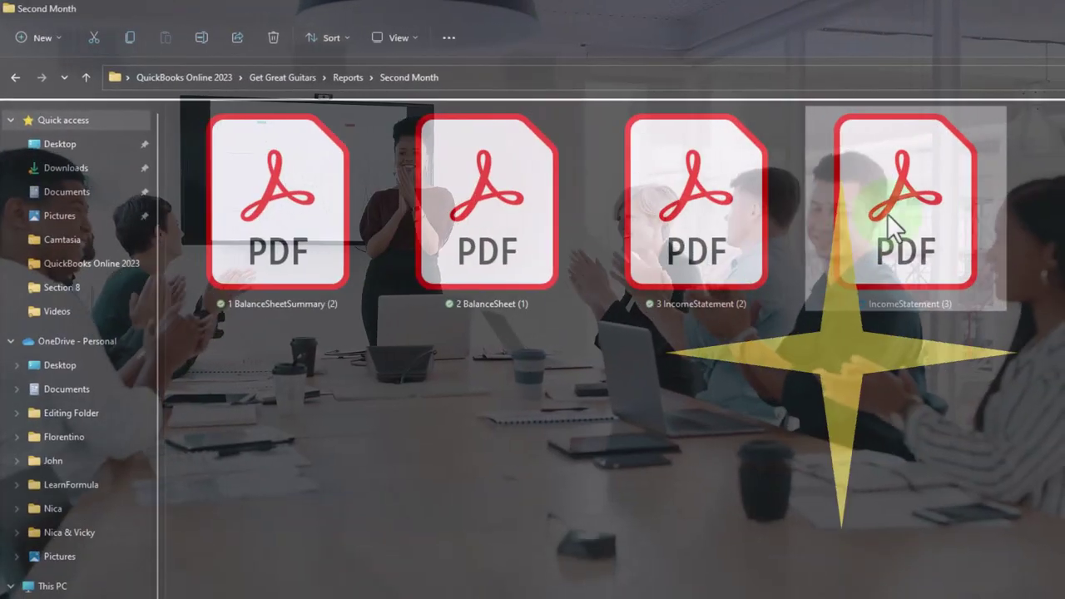
# Step: Rename IncomeStatement (3) to '4 IncomeStatement (3)'
pyautogui.rightClick(900, 208)
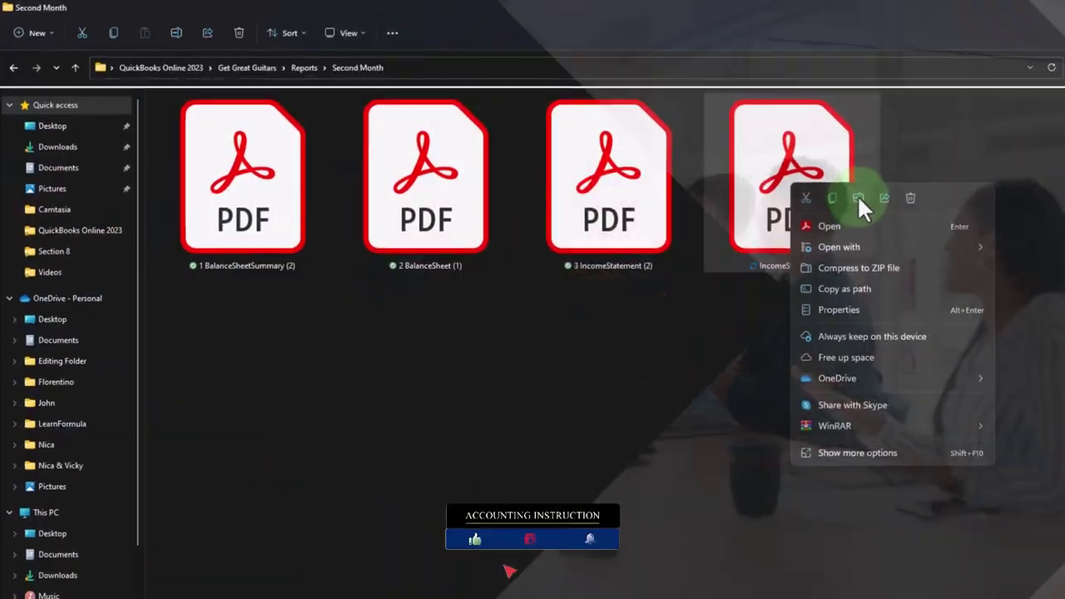
pyautogui.click(858, 200)
pyautogui.press('Home')
pyautogui.write('4')
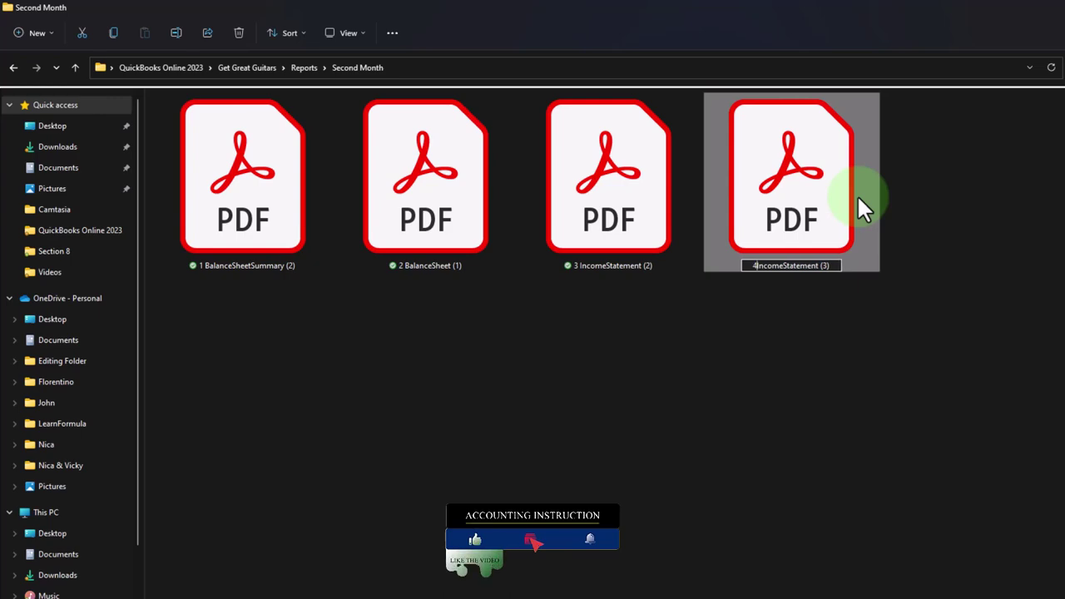
pyautogui.click(856, 408)
# Step: Close the QuickBooks PDF preview and return to the report list
pyautogui.click(1002, 12)
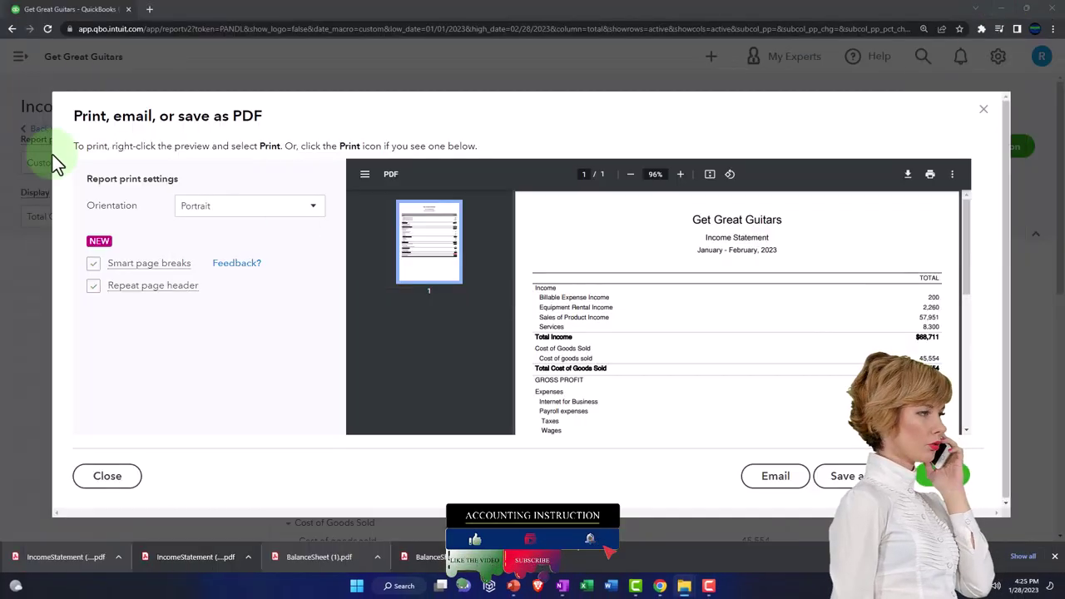
pyautogui.click(981, 109)
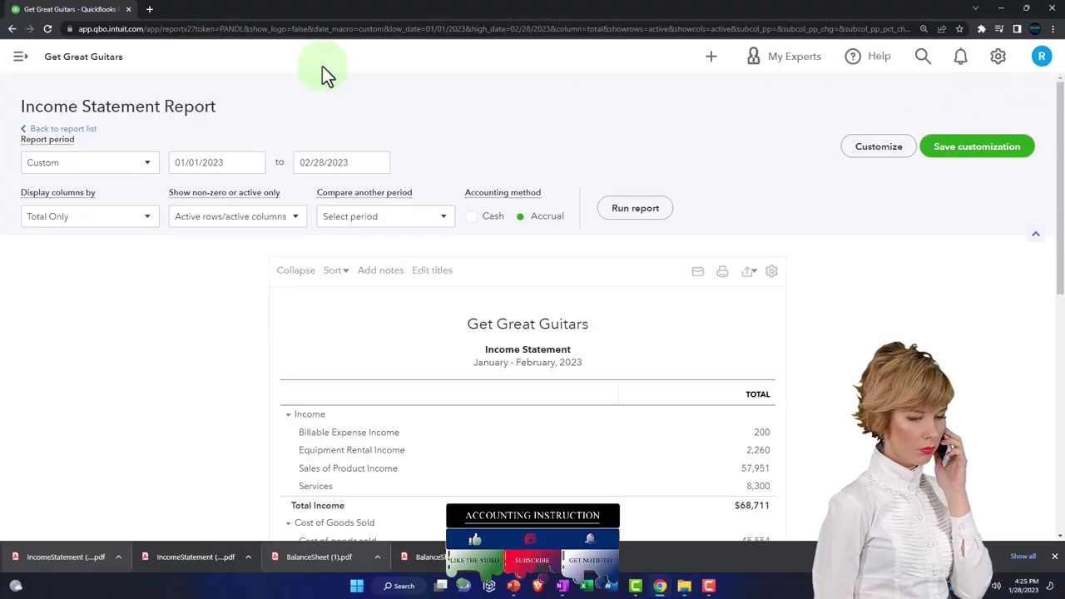
pyautogui.click(46, 130)
pyautogui.scroll(-1, 221, 396)
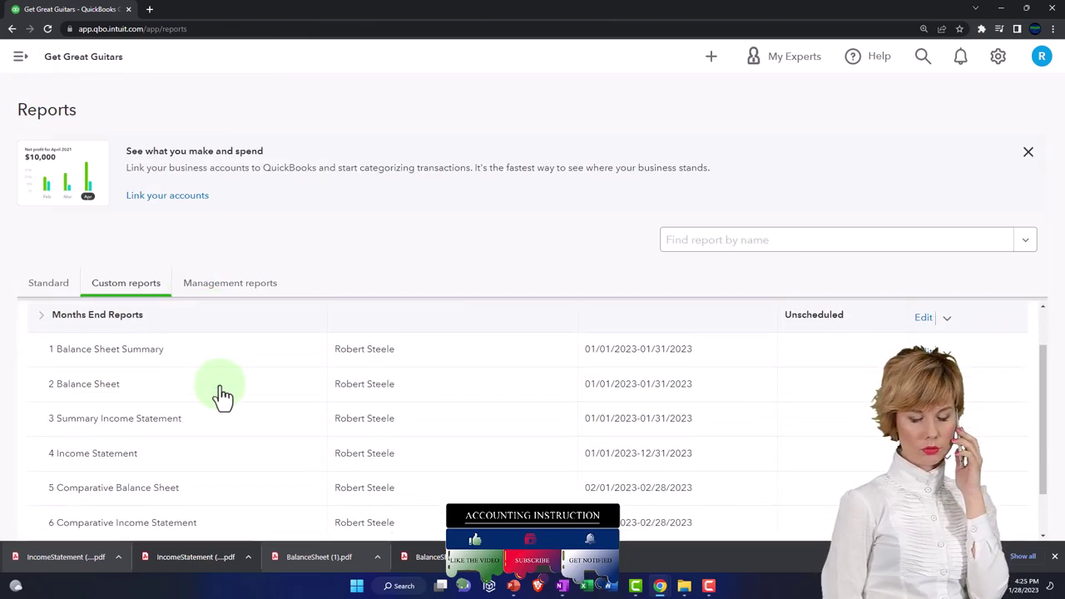
# Step: Open the 5 Comparative Balance Sheet report and run it from 01/01/2023
pyautogui.moveTo(684, 586)
pyautogui.click(782, 541)
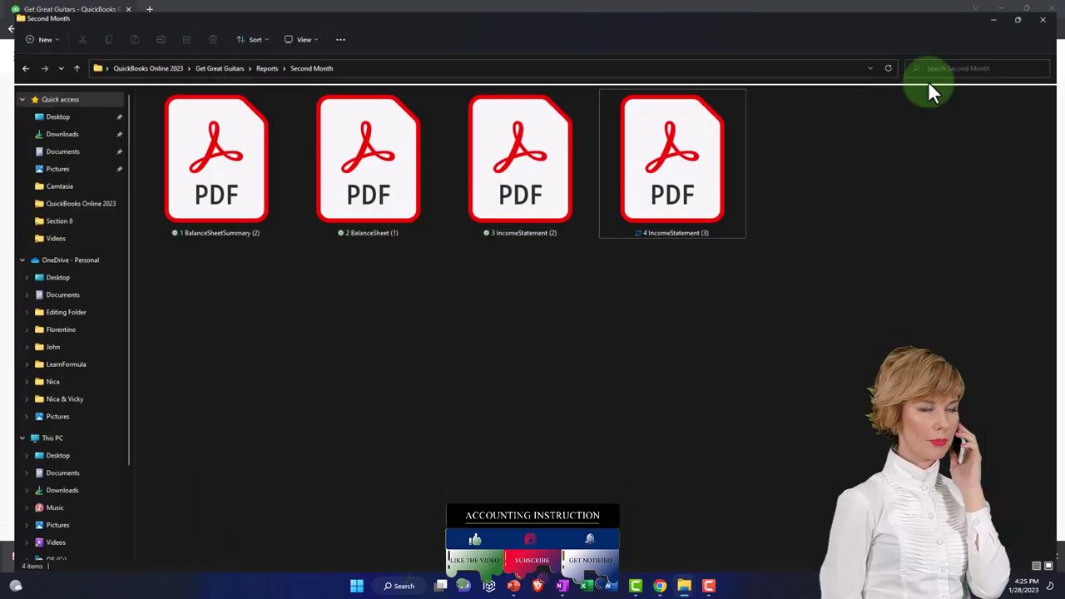
pyautogui.click(998, 11)
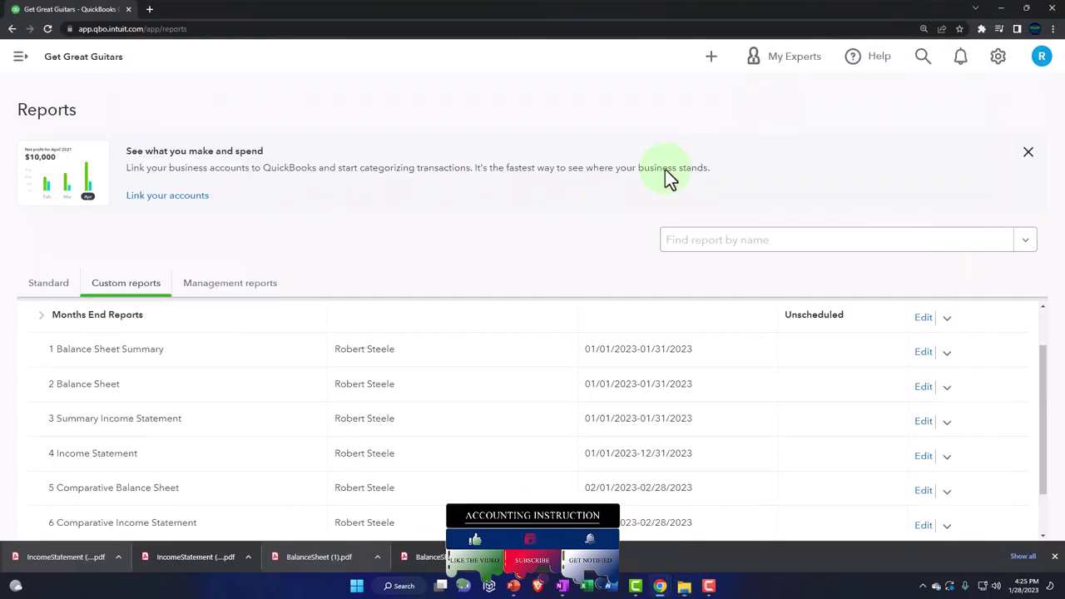
pyautogui.click(93, 489)
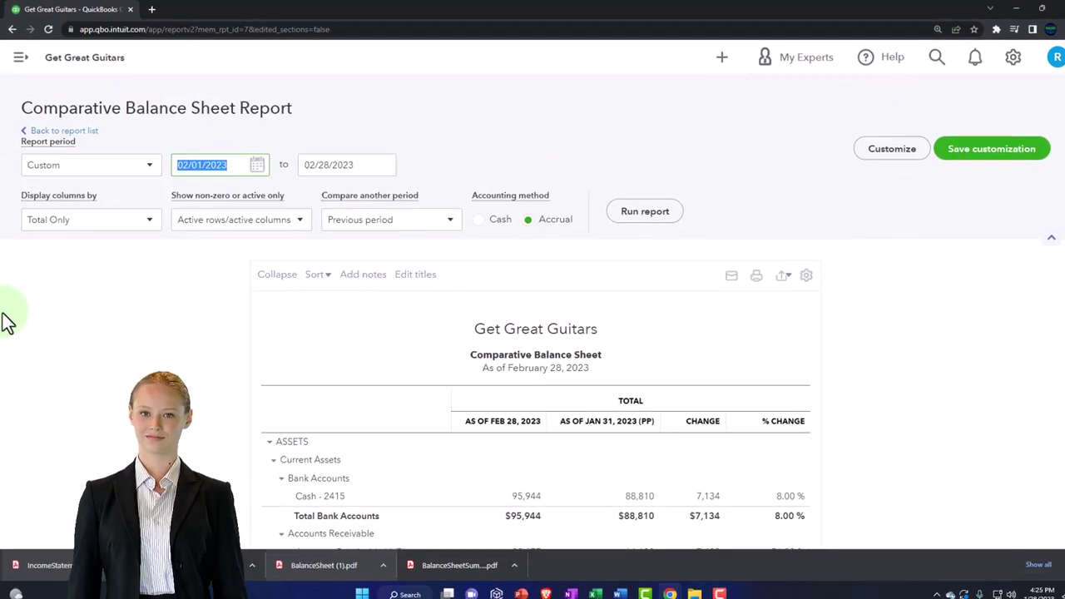
pyautogui.write('010123')
pyautogui.press('Tab')
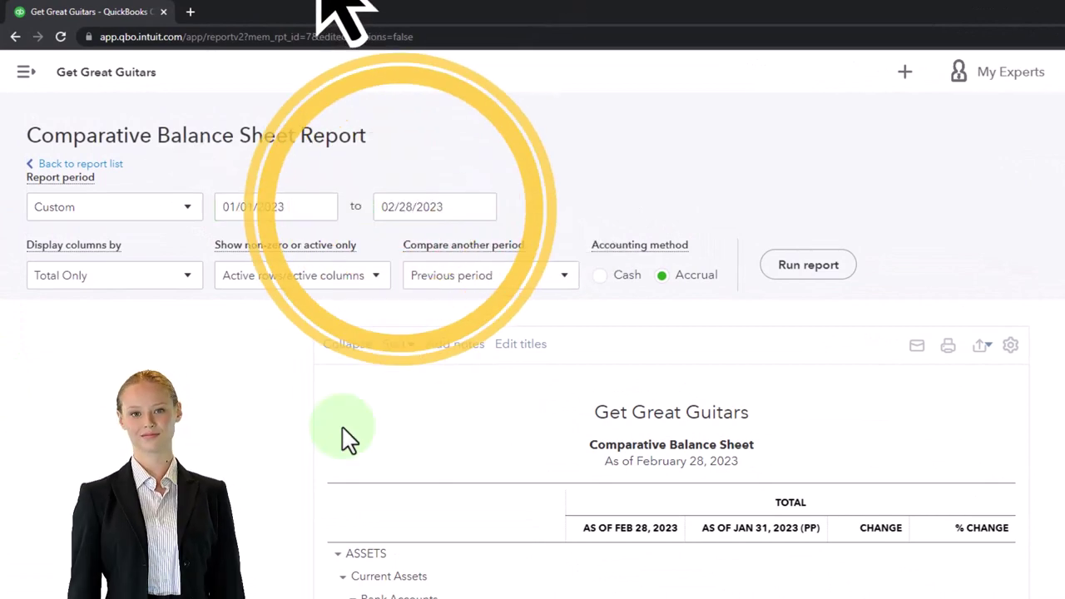
pyautogui.click(808, 265)
# Step: Rerun it with start date 02/01/2023, comparing Feb 28 against Jan 31, 2023
pyautogui.scroll(-5, 647, 218)
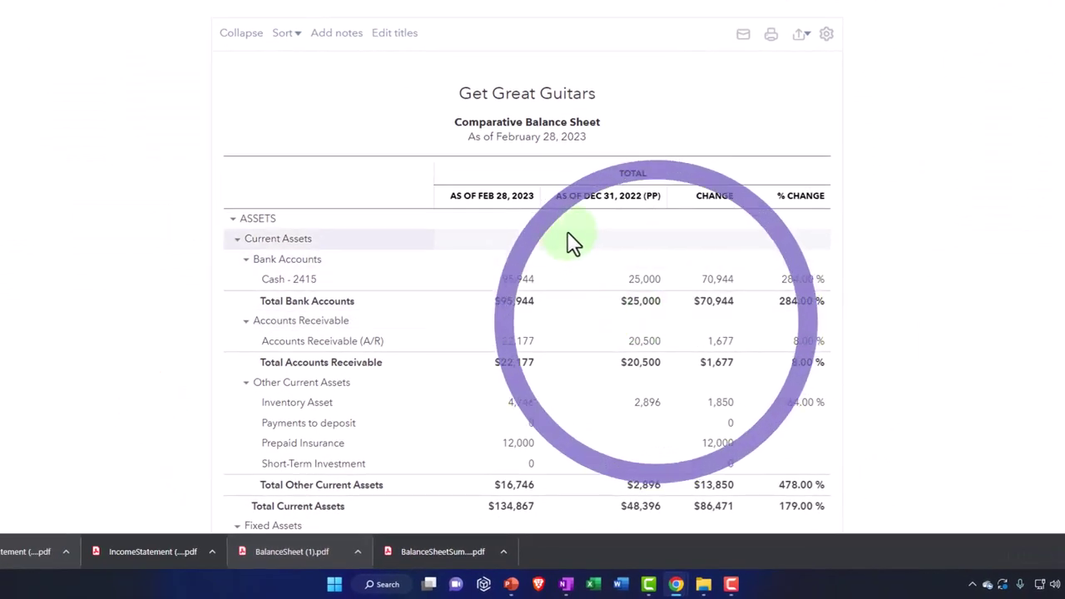
pyautogui.scroll(3, 526, 286)
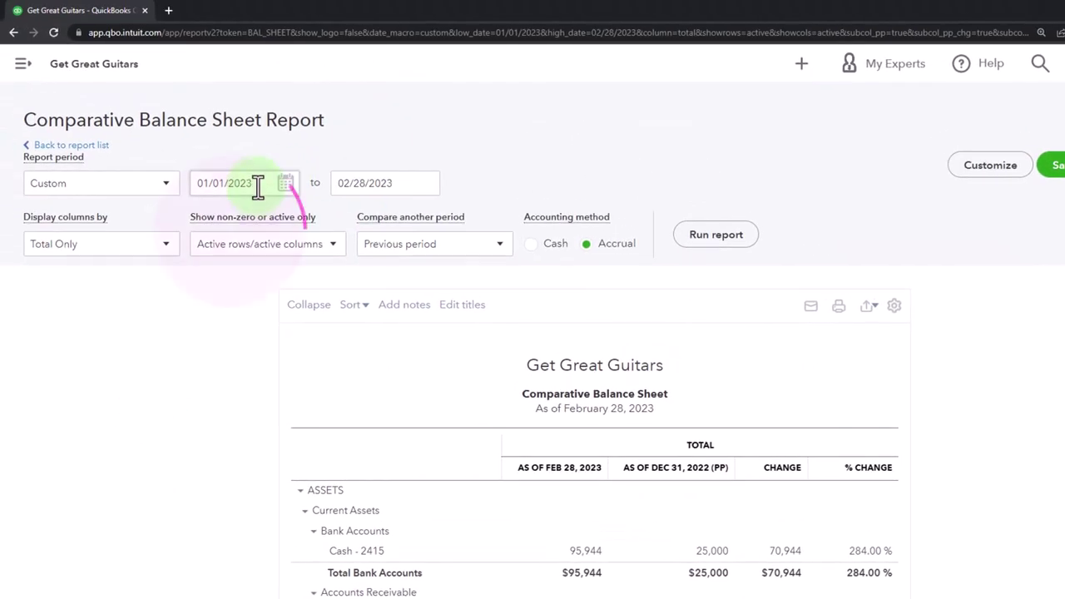
pyautogui.click(236, 159)
pyautogui.write('0')
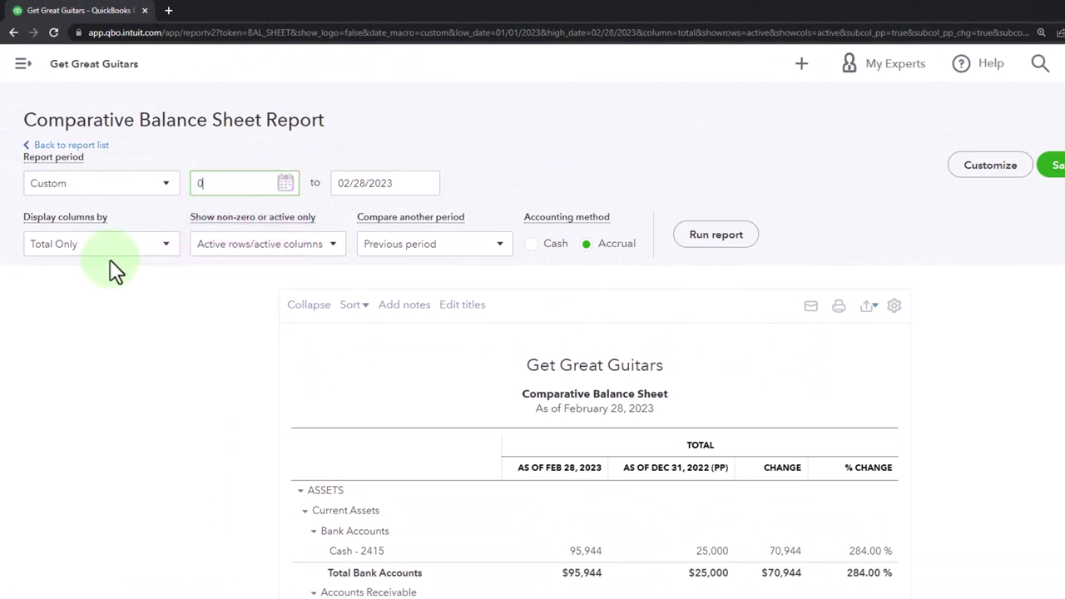
pyautogui.write('2/01/2023')
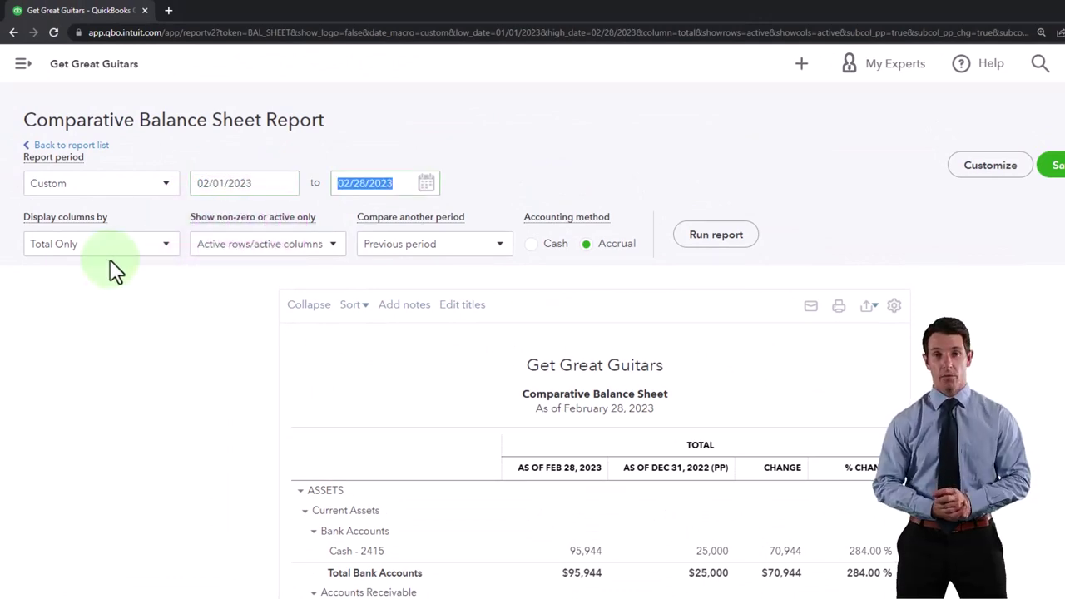
pyautogui.click(726, 243)
pyautogui.scroll(-3, 632, 432)
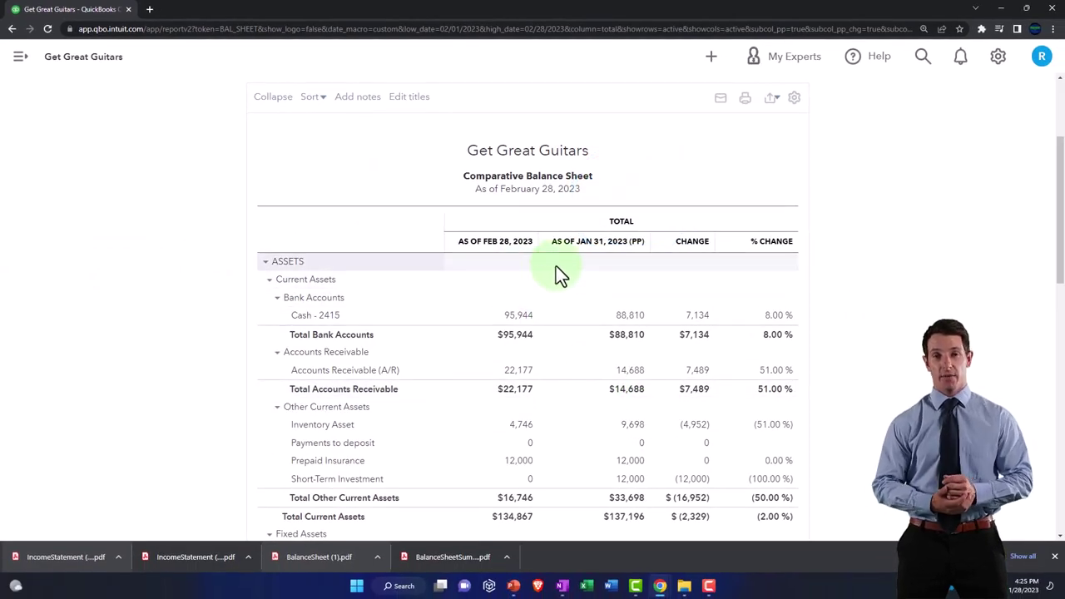
pyautogui.scroll(2, 556, 266)
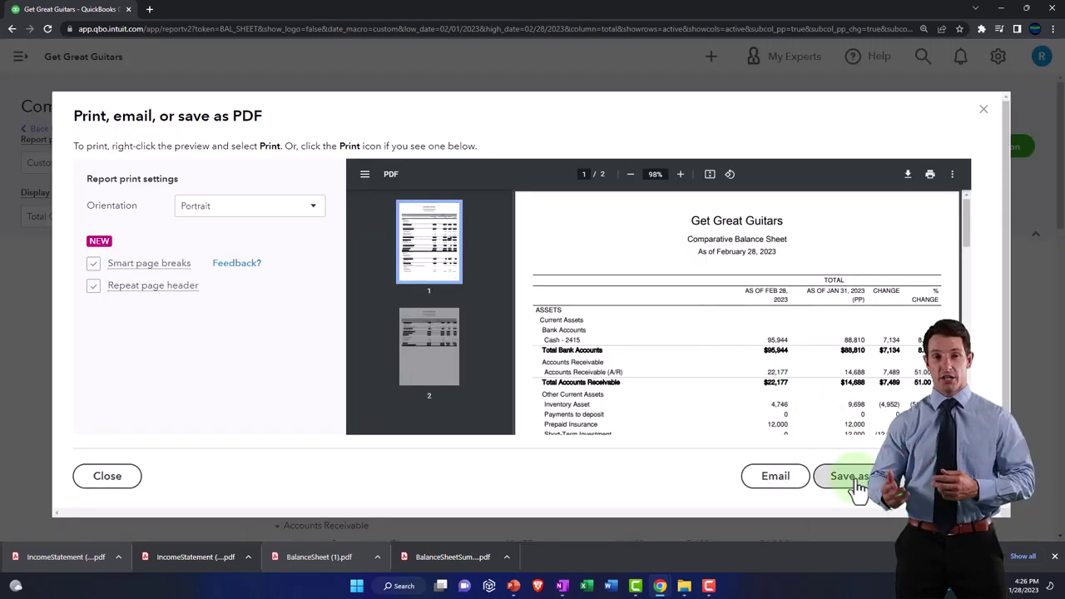
pyautogui.moveTo(689, 591)
pyautogui.click(798, 537)
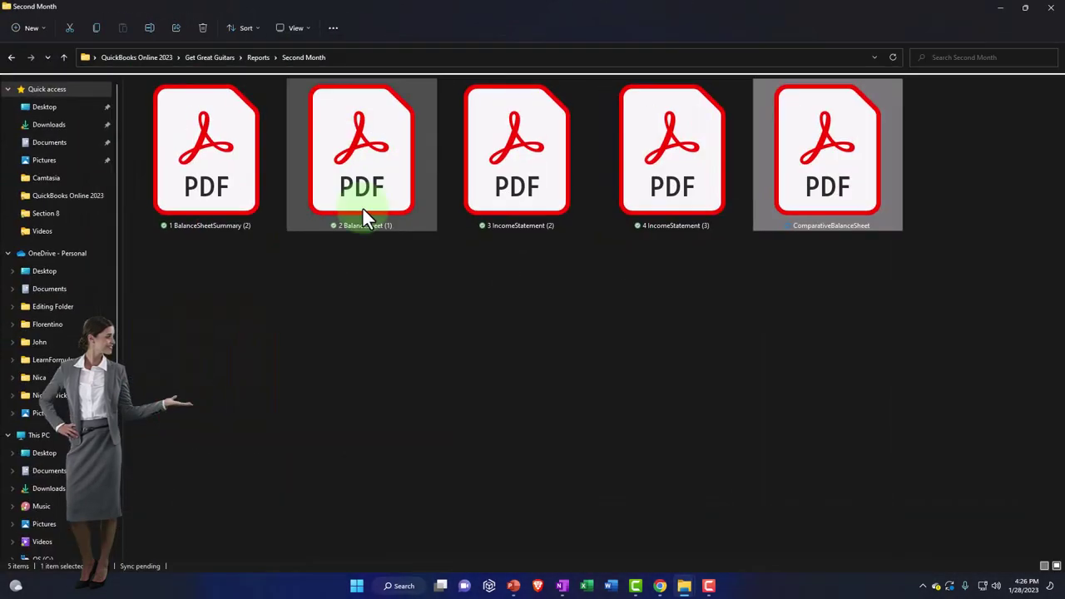
# Step: Rename ComparativeBalanceSheet to '5 ComparativeBalanceSheet' and return to QuickBooks
pyautogui.rightClick(830, 179)
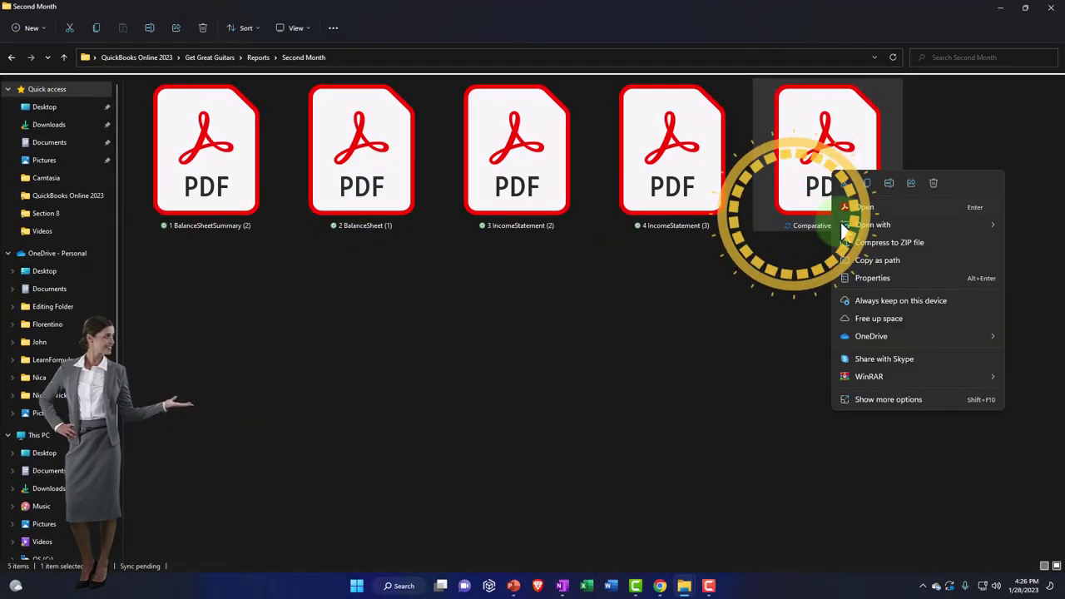
pyautogui.click(887, 183)
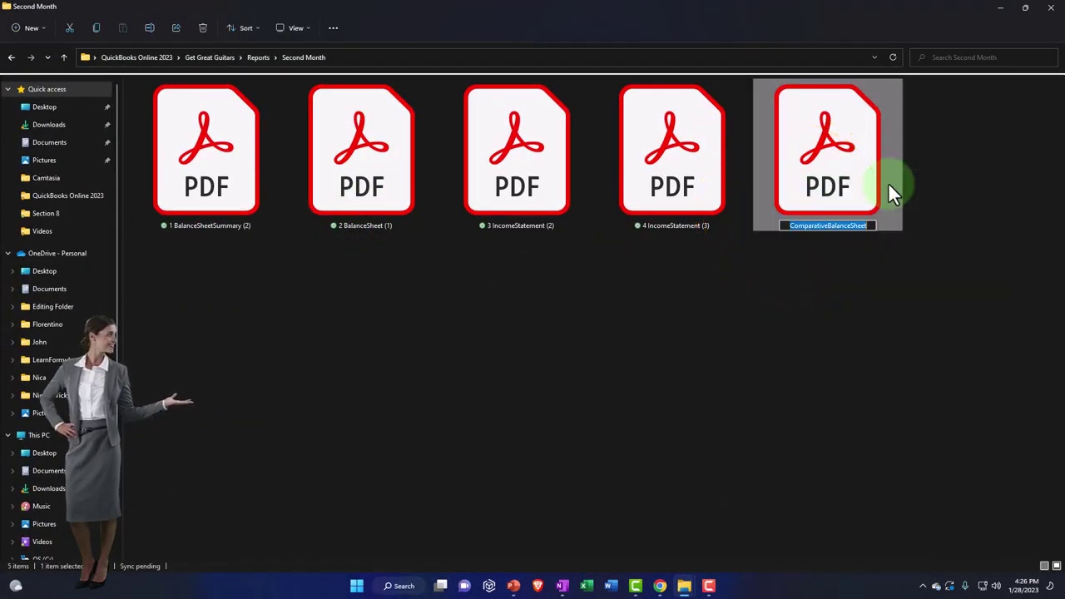
pyautogui.press('Home')
pyautogui.write('5')
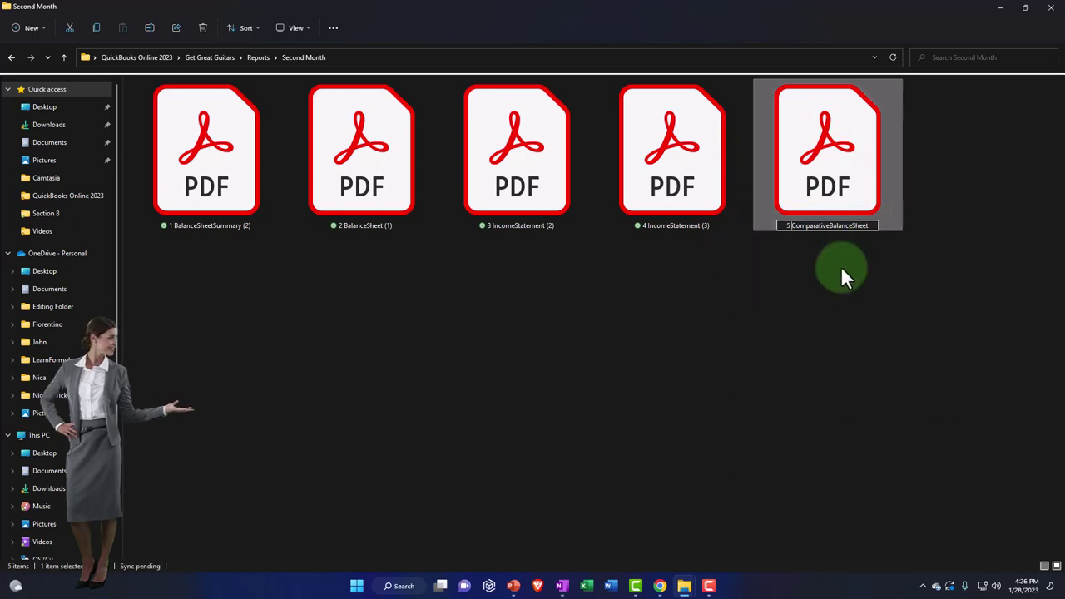
pyautogui.click(1002, 10)
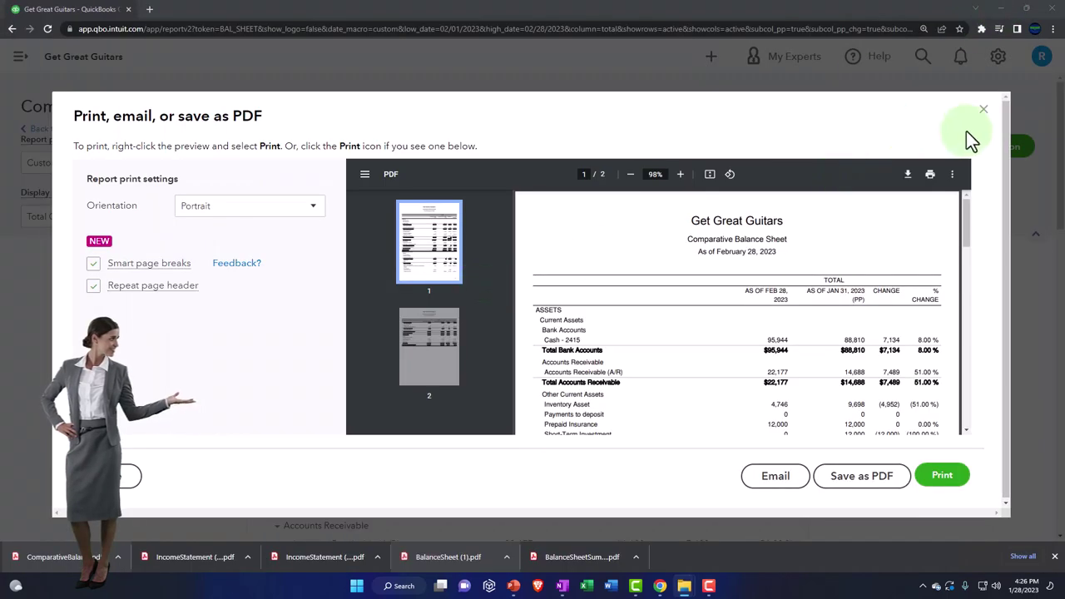
# Step: Open the Comparative Income Statement custom report and rerun it with a February 2023 start date
pyautogui.click(982, 108)
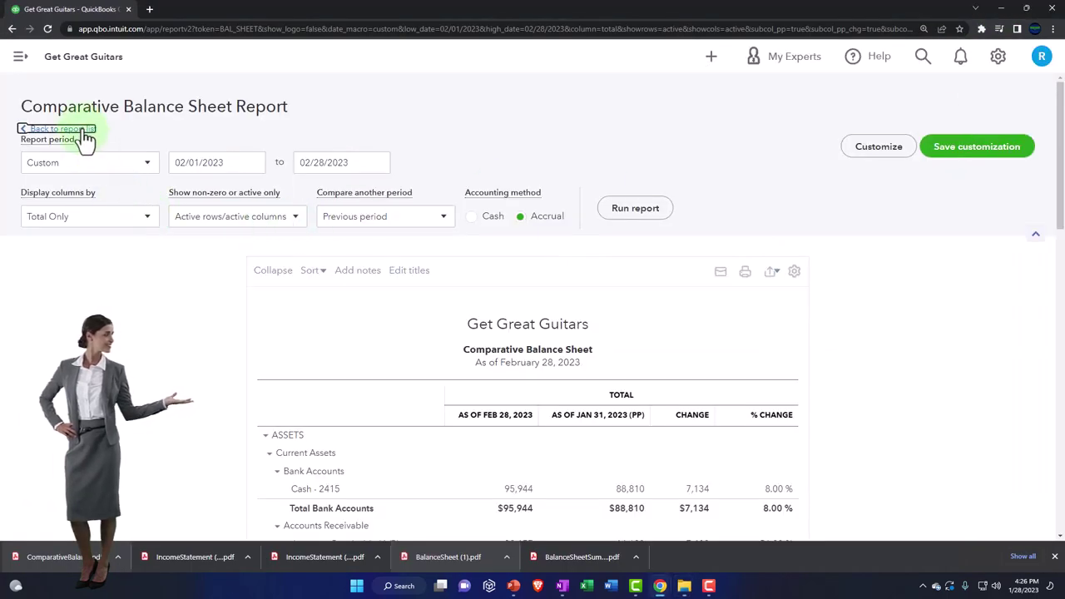
pyautogui.click(58, 129)
pyautogui.scroll(-2, 177, 433)
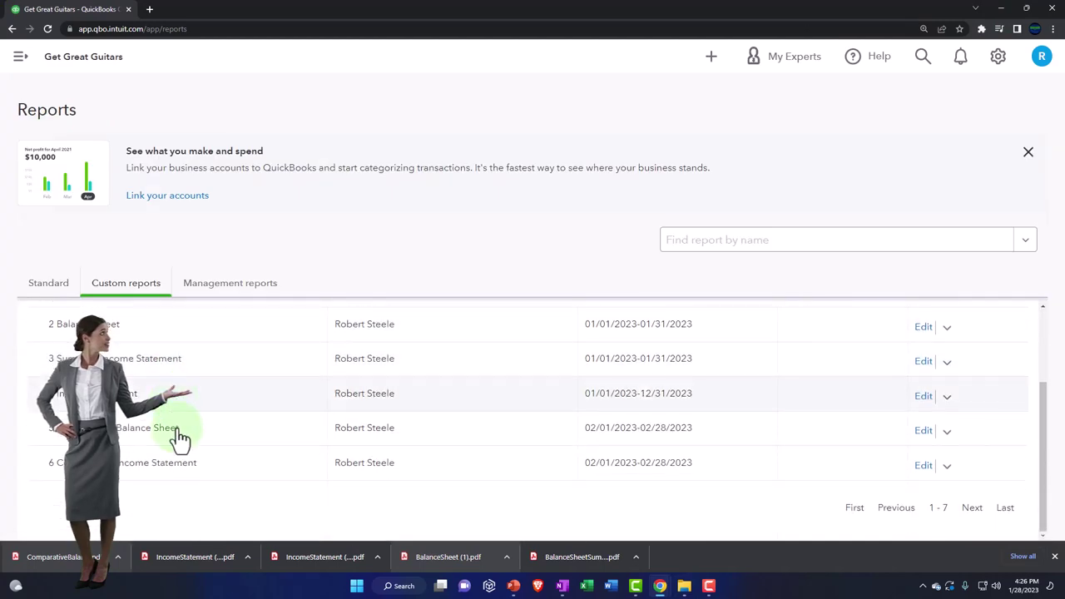
pyautogui.click(126, 468)
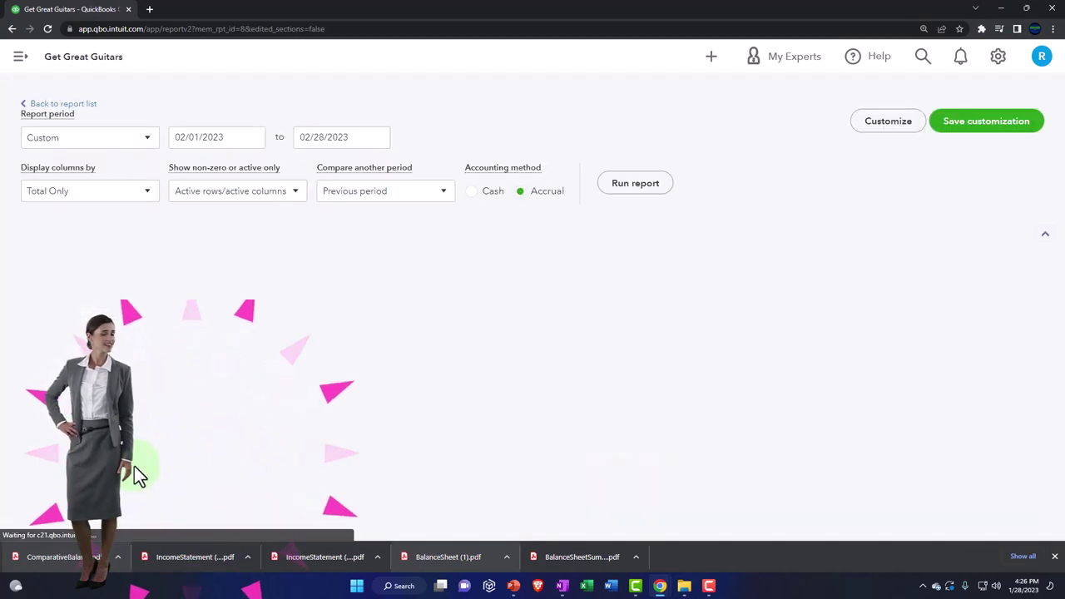
pyautogui.moveTo(232, 164); pyautogui.dragTo(145, 160)
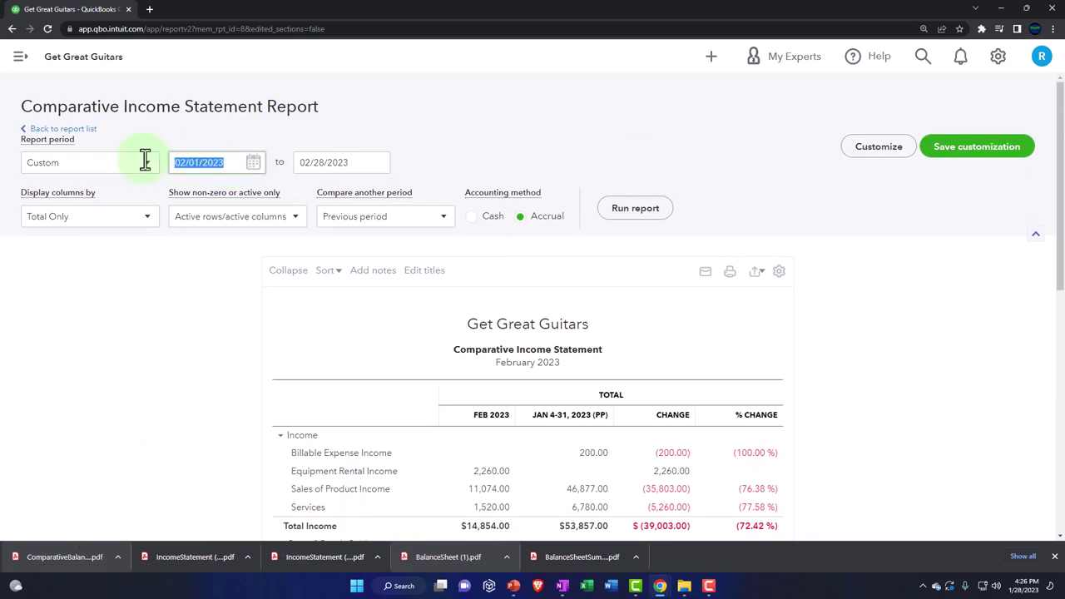
pyautogui.write('02')
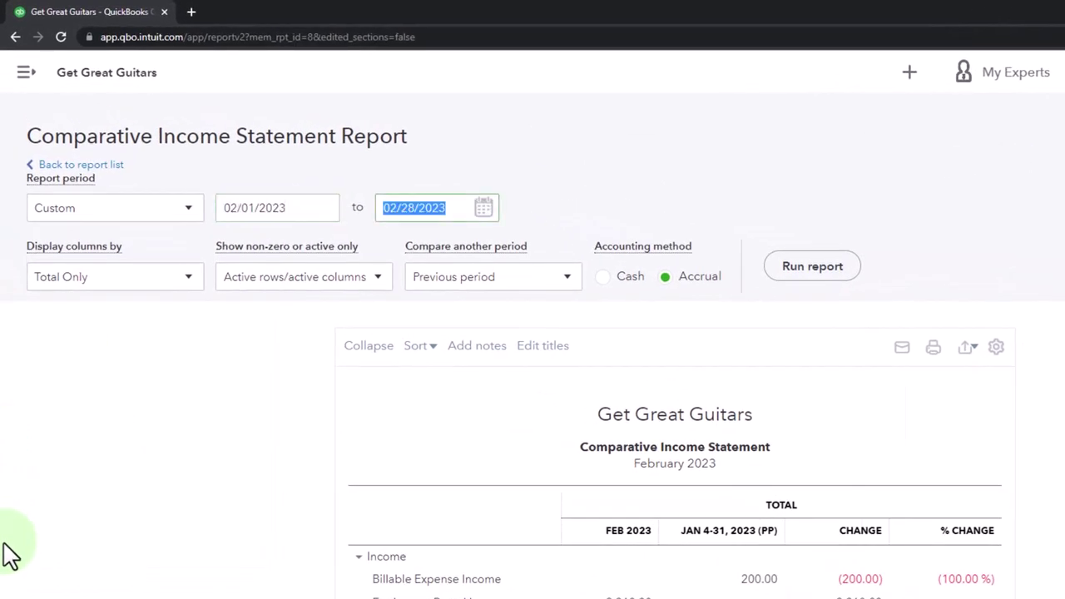
pyautogui.click(812, 266)
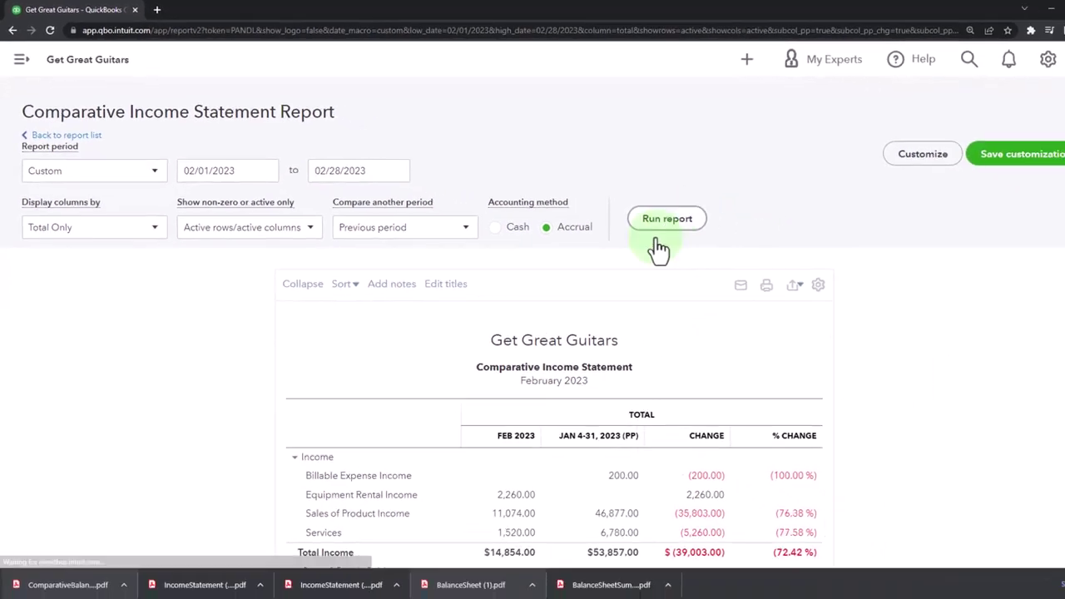
# Step: Review the report and check which period it compares against
pyautogui.scroll(-2, 682, 427)
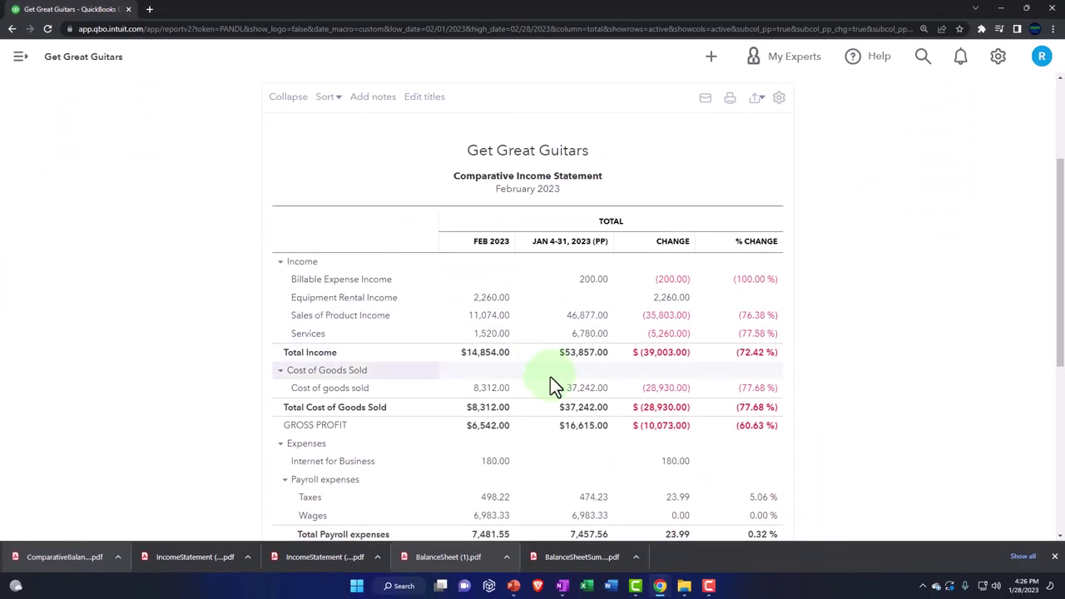
pyautogui.scroll(2, 450, 303)
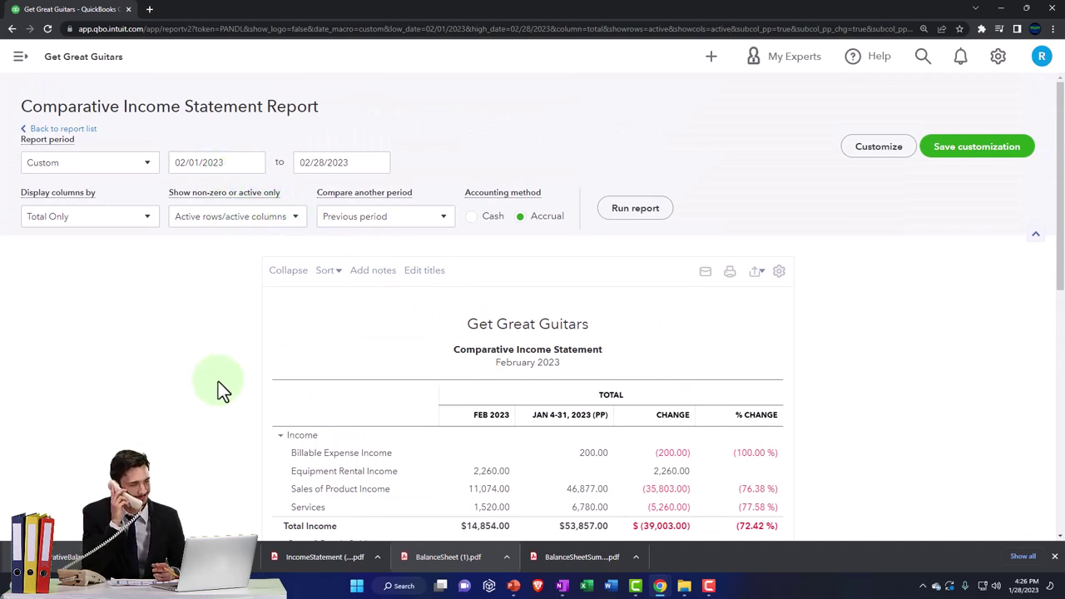
pyautogui.scroll(-1, 218, 381)
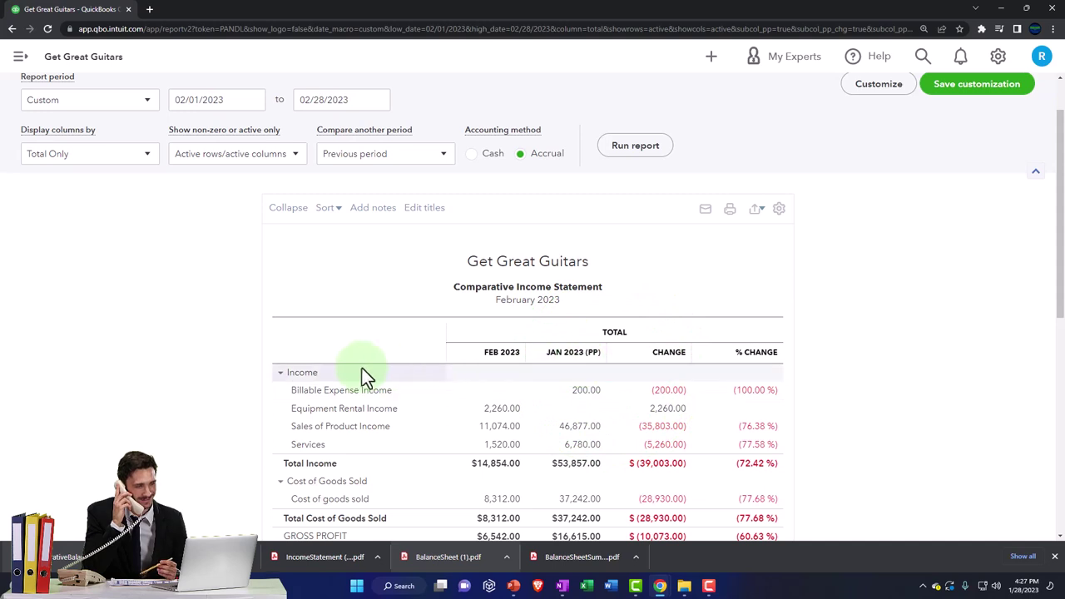
pyautogui.scroll(1, 366, 302)
pyautogui.click(446, 213)
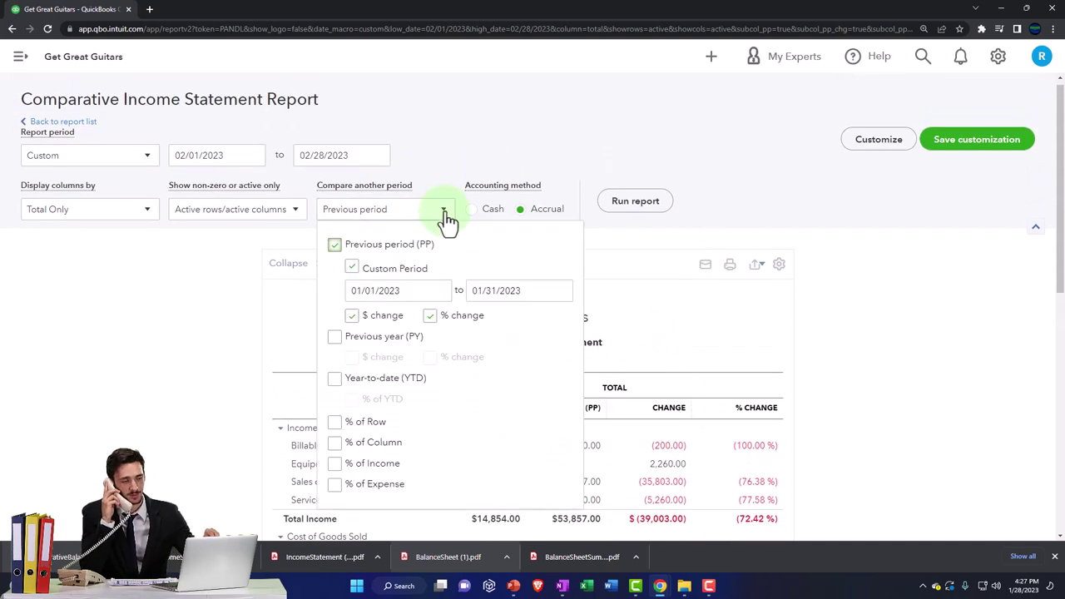
pyautogui.click(183, 324)
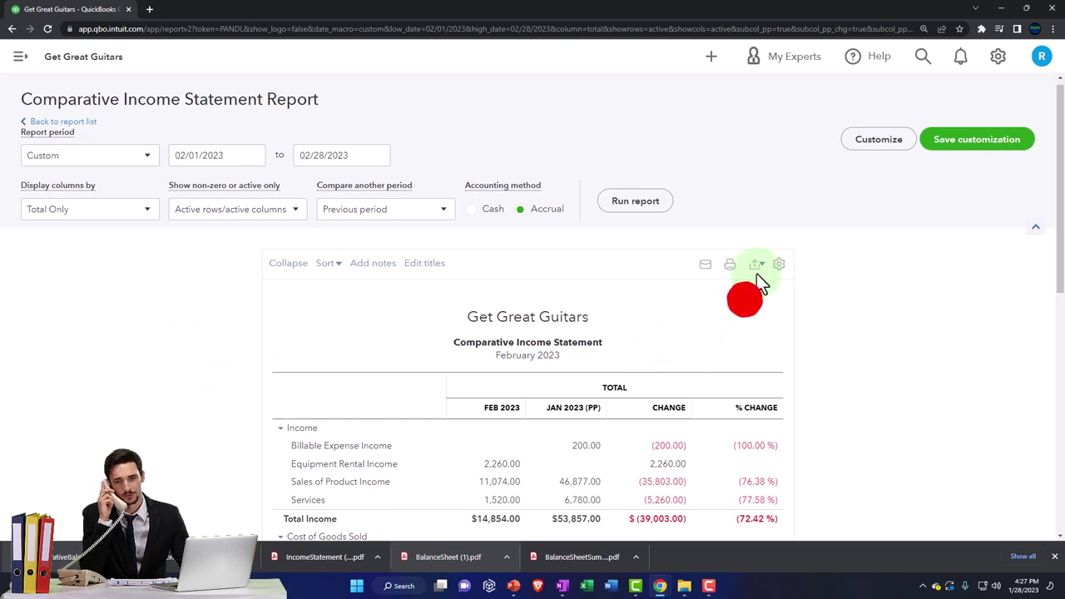
# Step: Save the Comparative Income Statement as a PDF in the Second Month folder
pyautogui.click(704, 308)
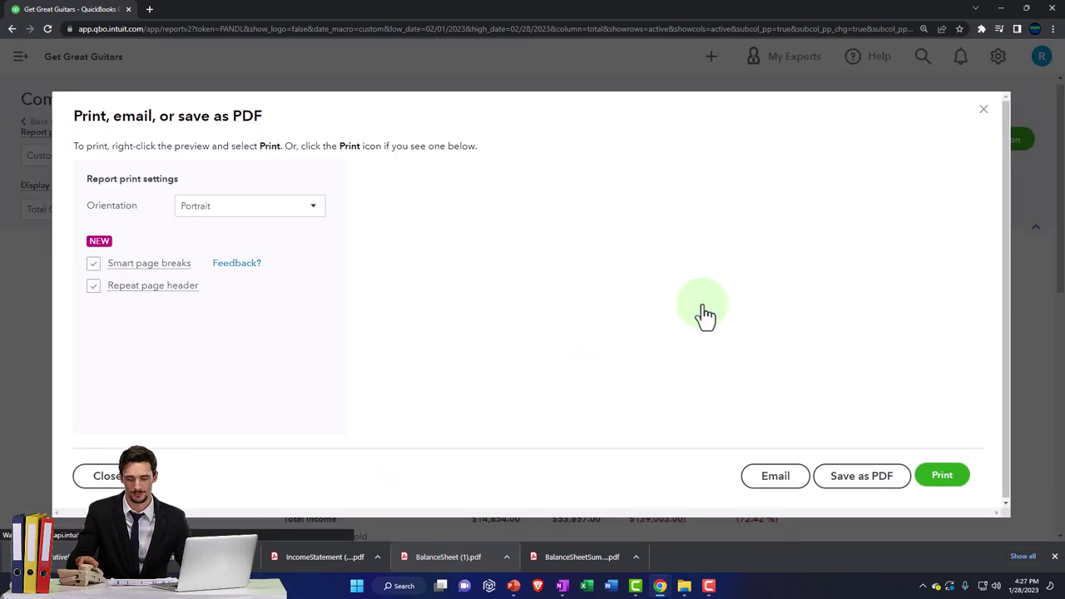
pyautogui.click(861, 481)
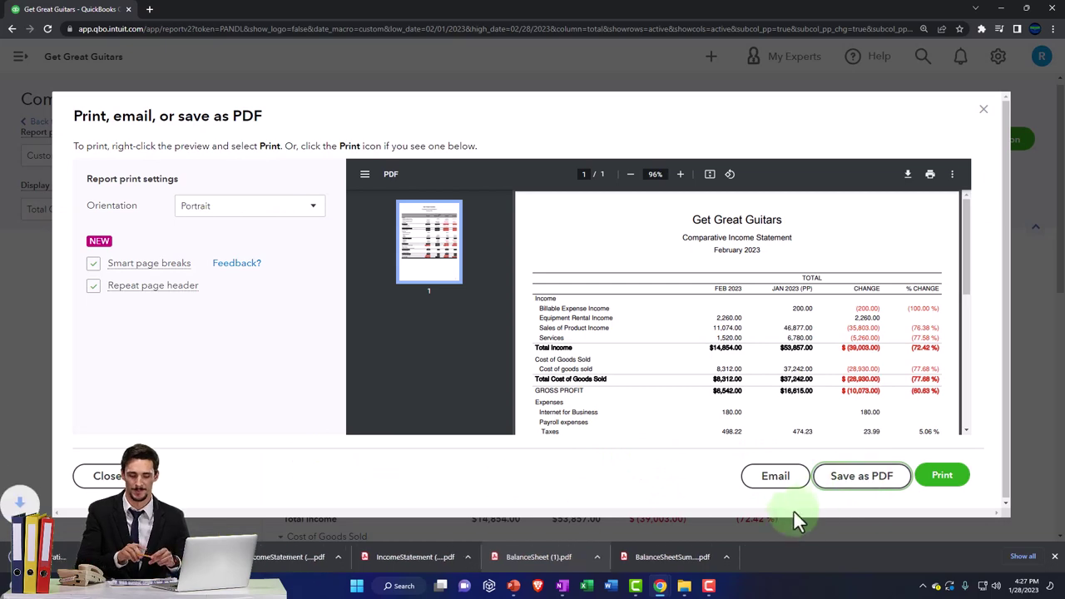
pyautogui.moveTo(691, 593)
pyautogui.click(796, 532)
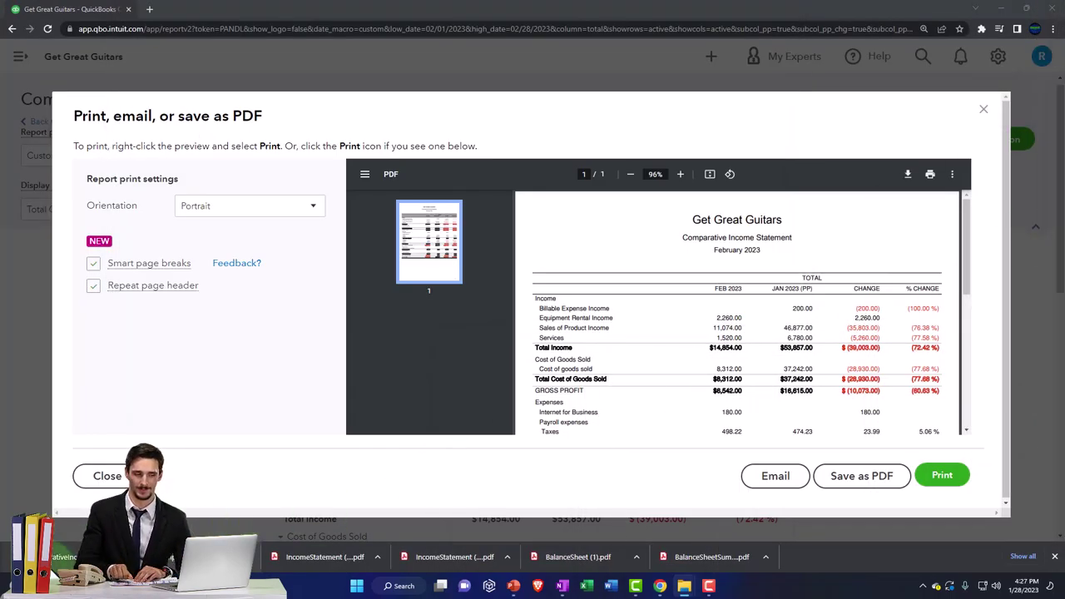
pyautogui.click(861, 479)
pyautogui.click(66, 557)
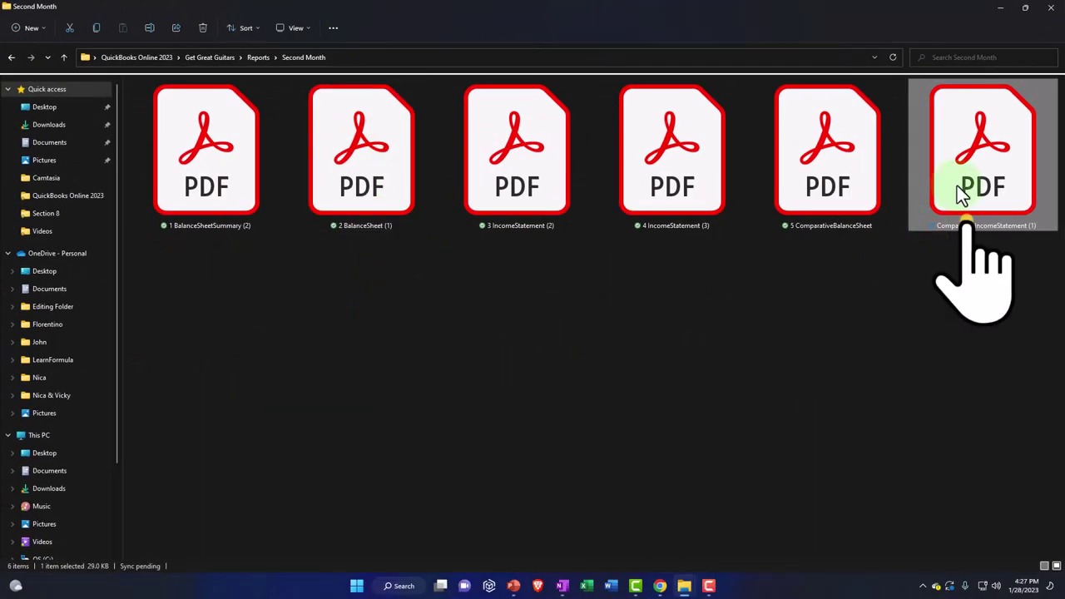
# Step: Rename ComparativeIncomeStatement (1) to '6 ComparativeIncomeStatement (1)'
pyautogui.rightClick(961, 194)
pyautogui.click(840, 200)
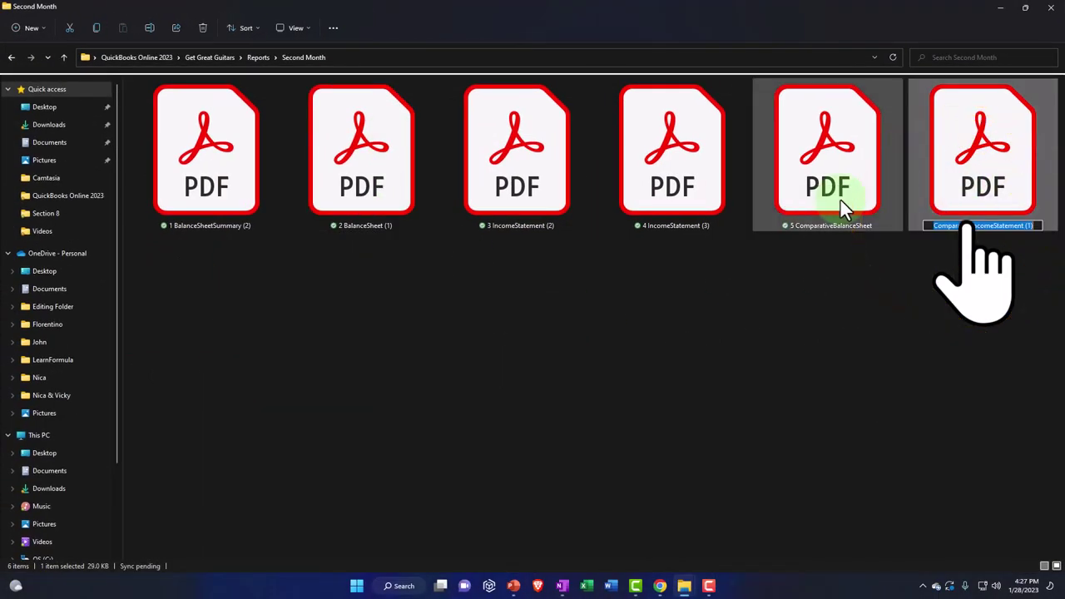
pyautogui.write('6')
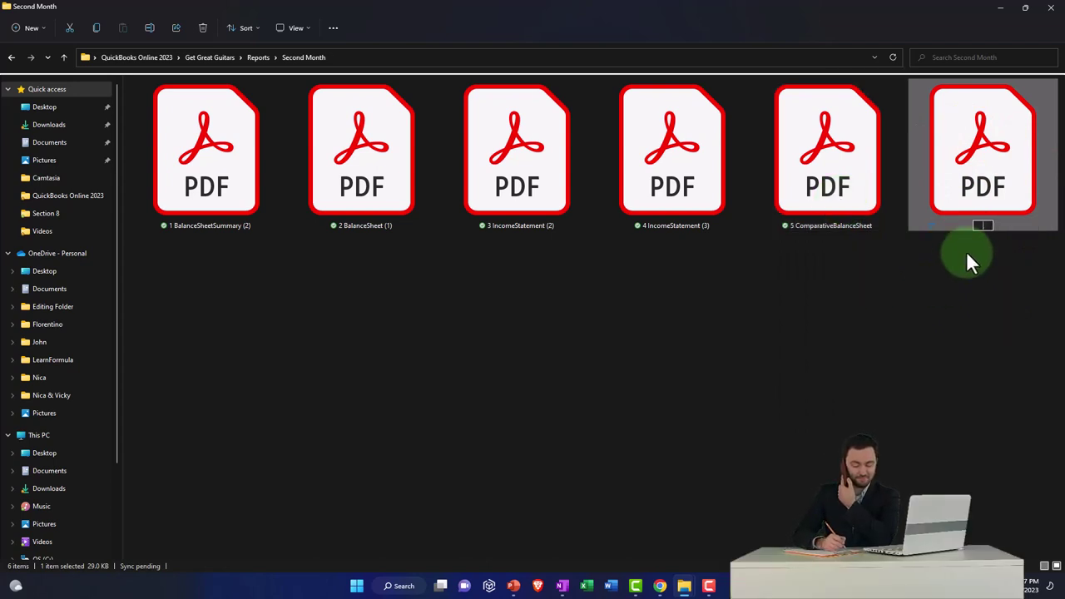
pyautogui.press('Escape')
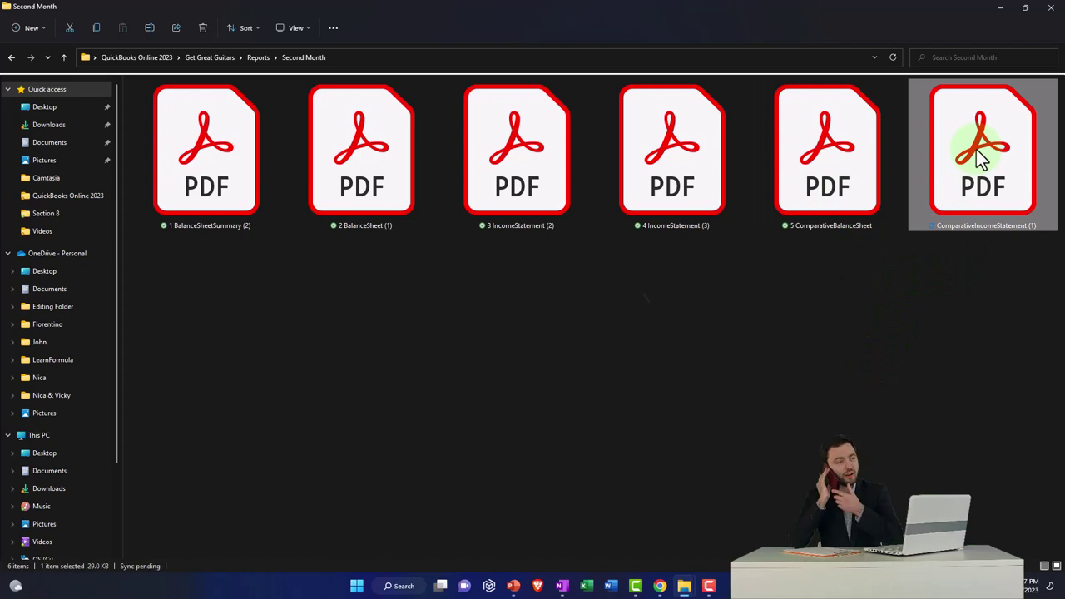
pyautogui.rightClick(978, 156)
pyautogui.click(857, 161)
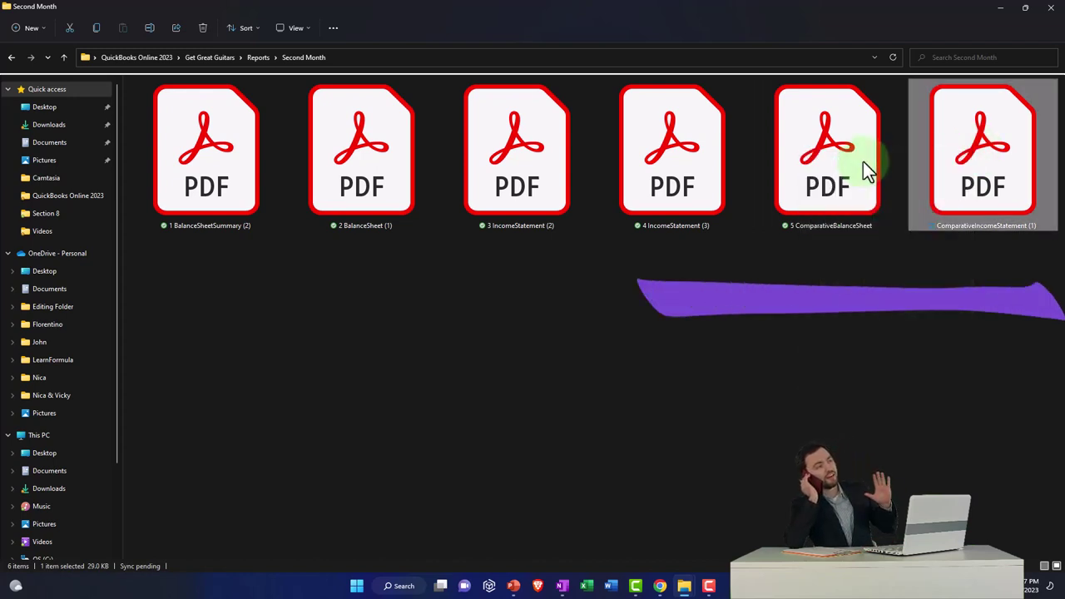
pyautogui.press('Home')
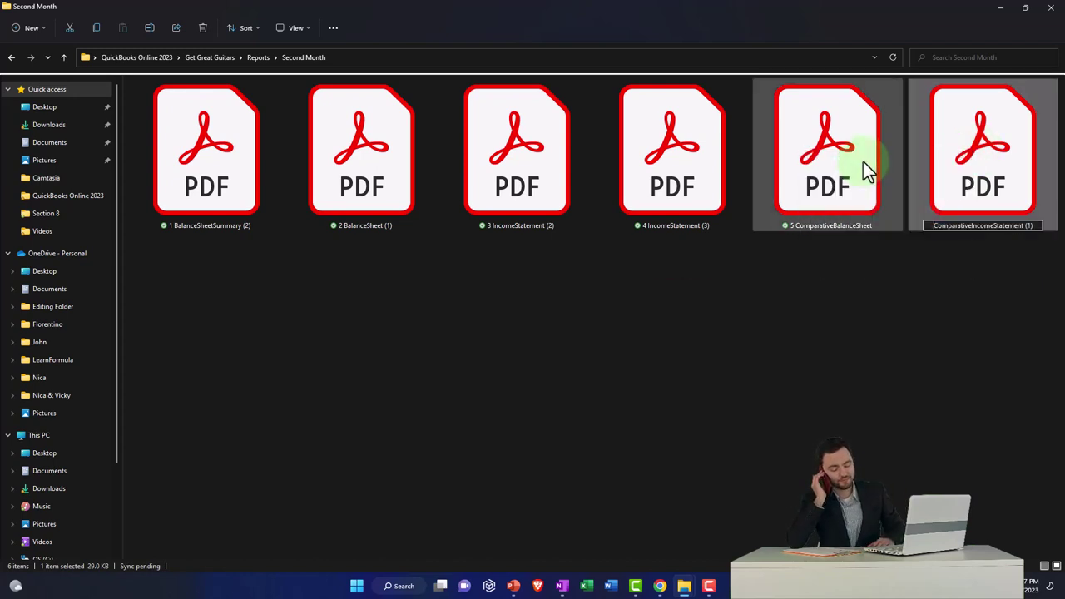
pyautogui.write('6')
pyautogui.click(516, 324)
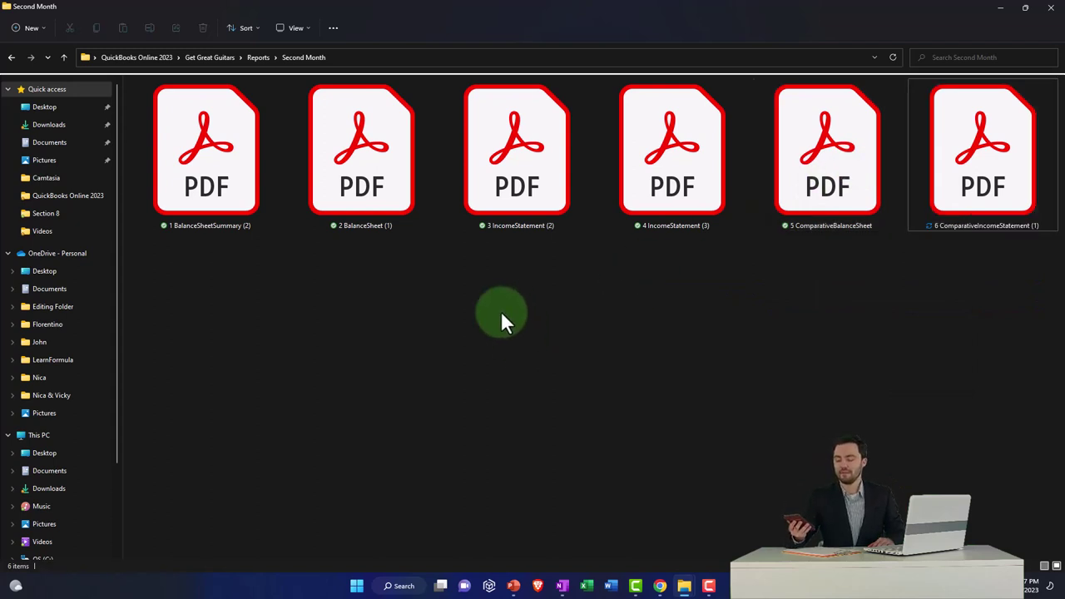
# Step: Open Second Month under Reports and create a new folder, naming it 'Reports Month Two'
pyautogui.click(263, 58)
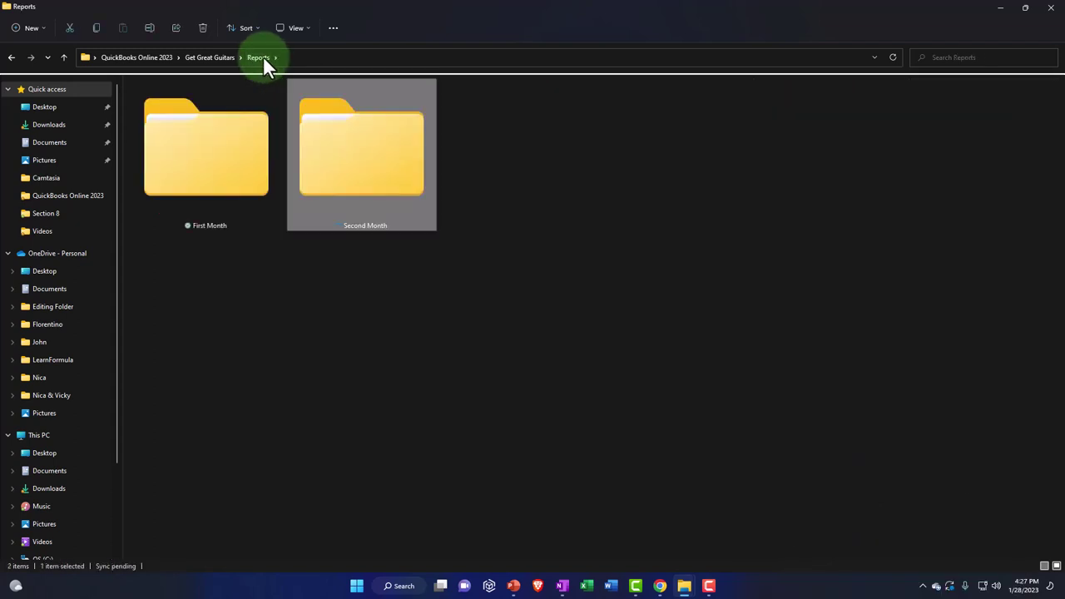
pyautogui.doubleClick(358, 155)
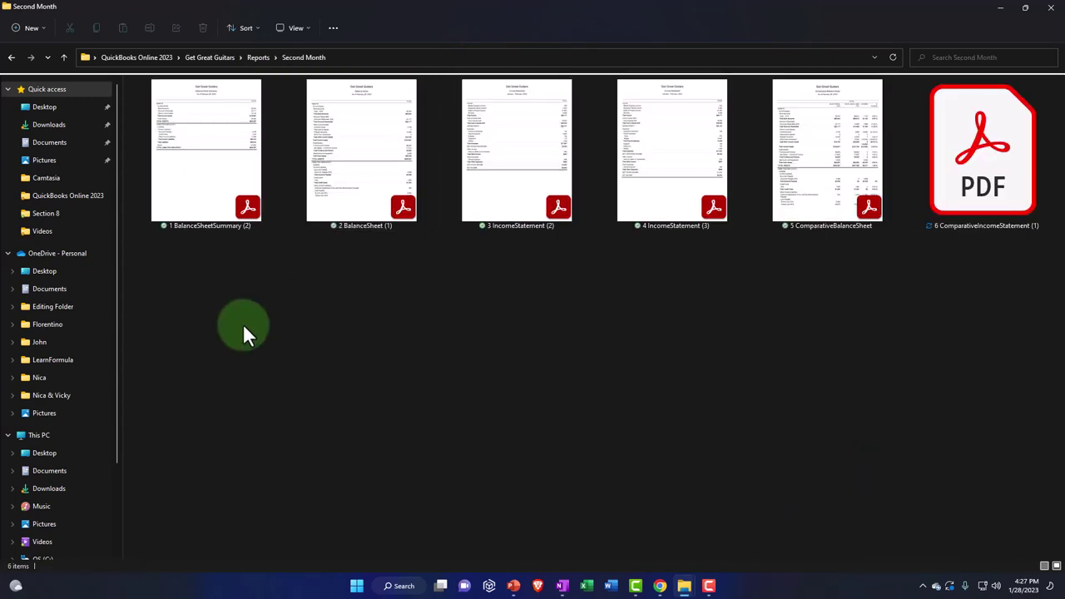
pyautogui.rightClick(244, 326)
pyautogui.click(270, 410)
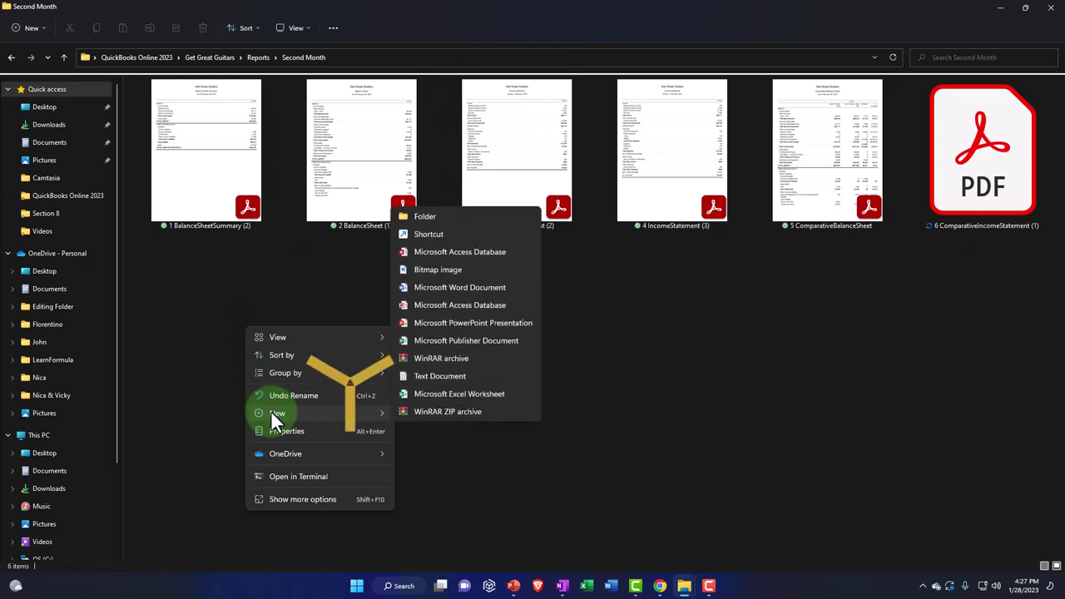
pyautogui.click(219, 385)
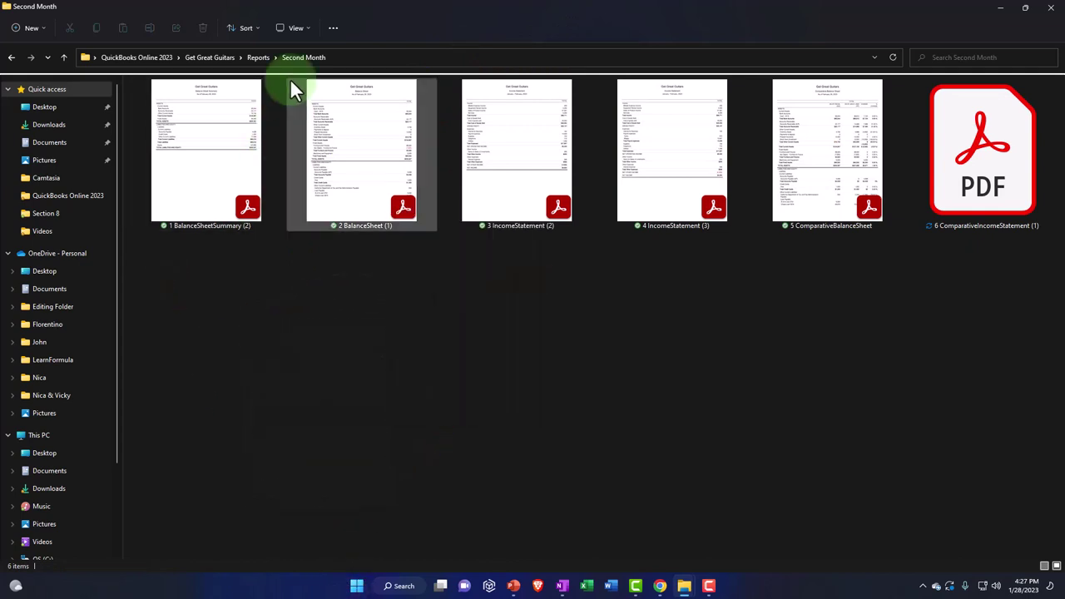
pyautogui.click(293, 26)
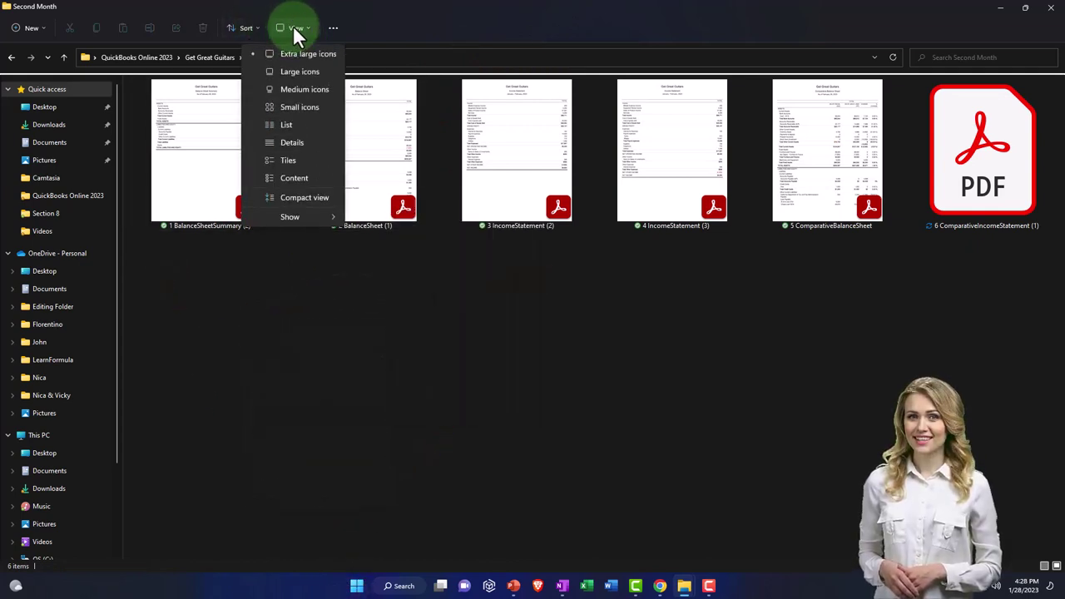
pyautogui.click(288, 297)
pyautogui.click(38, 29)
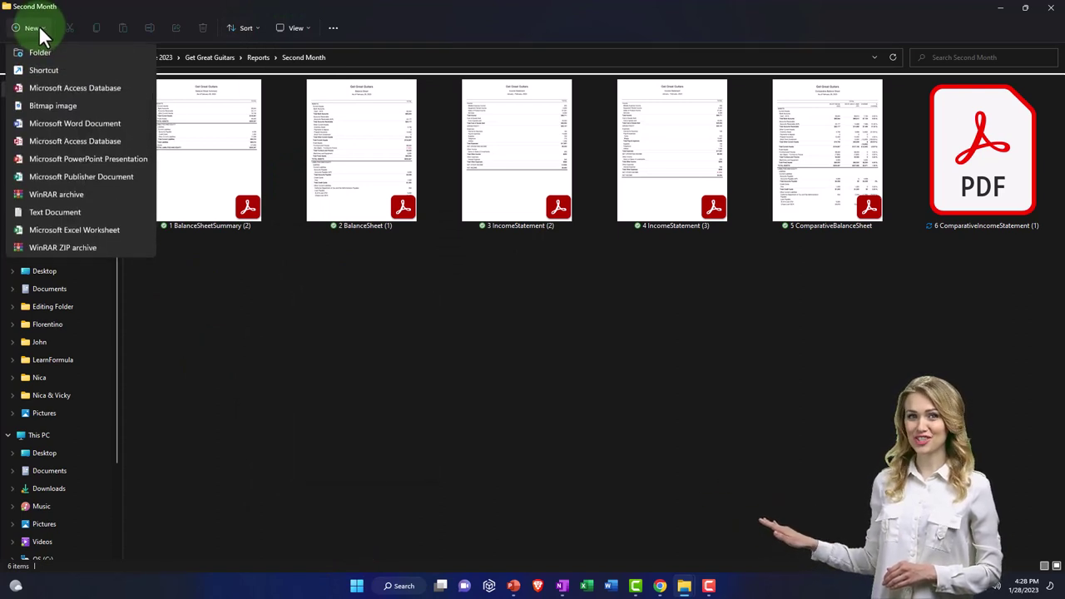
pyautogui.click(38, 51)
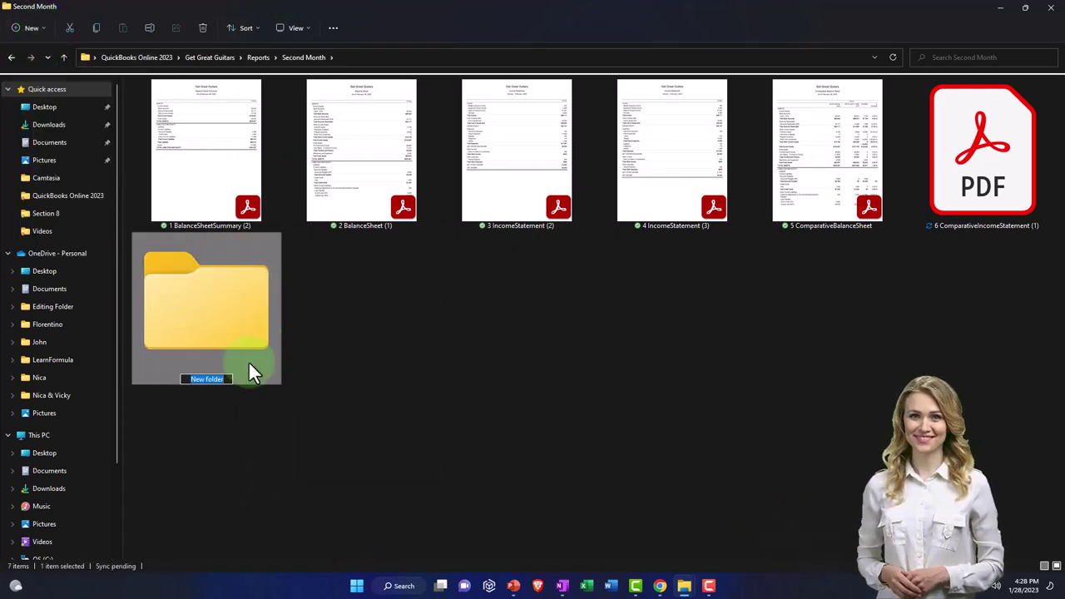
pyautogui.write('Repor')
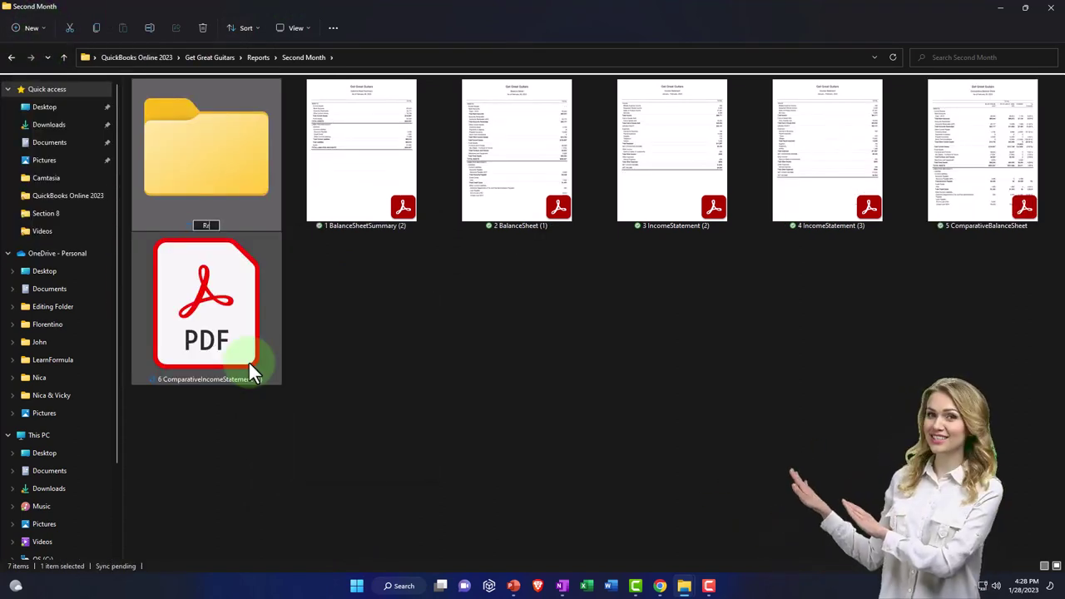
pyautogui.write('ts Mo')
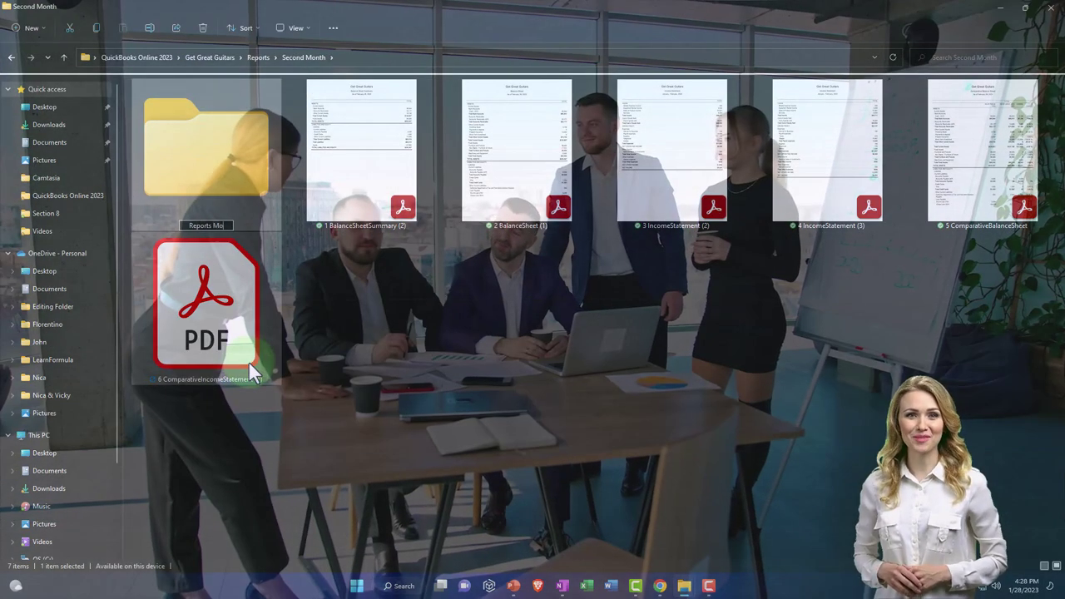
pyautogui.write('nth Two')
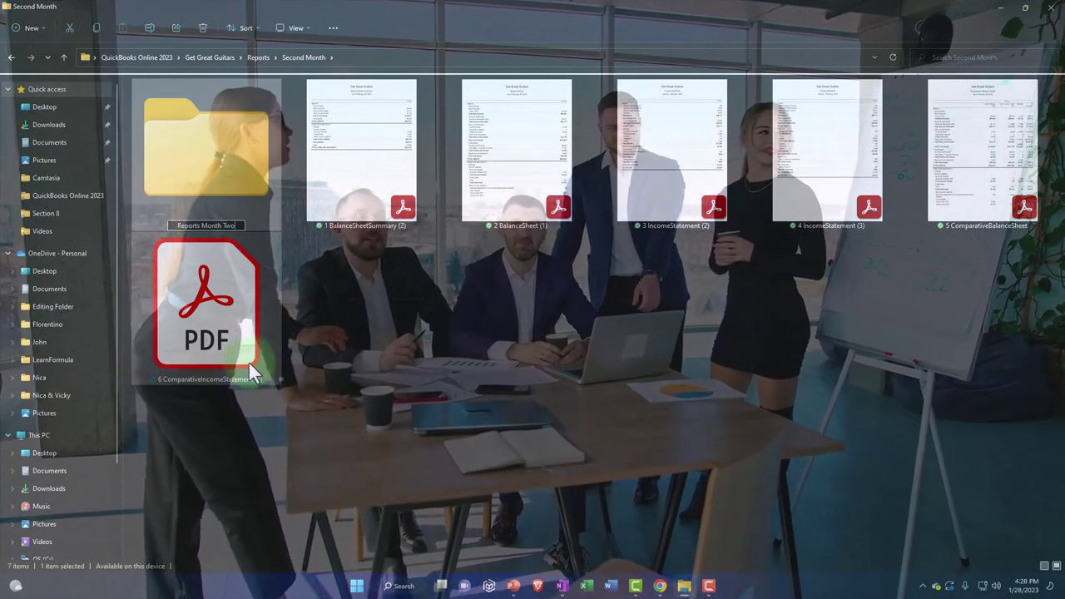
# Step: Confirm the folder name and move all six report PDFs into Reports Month Two
pyautogui.click(387, 196)
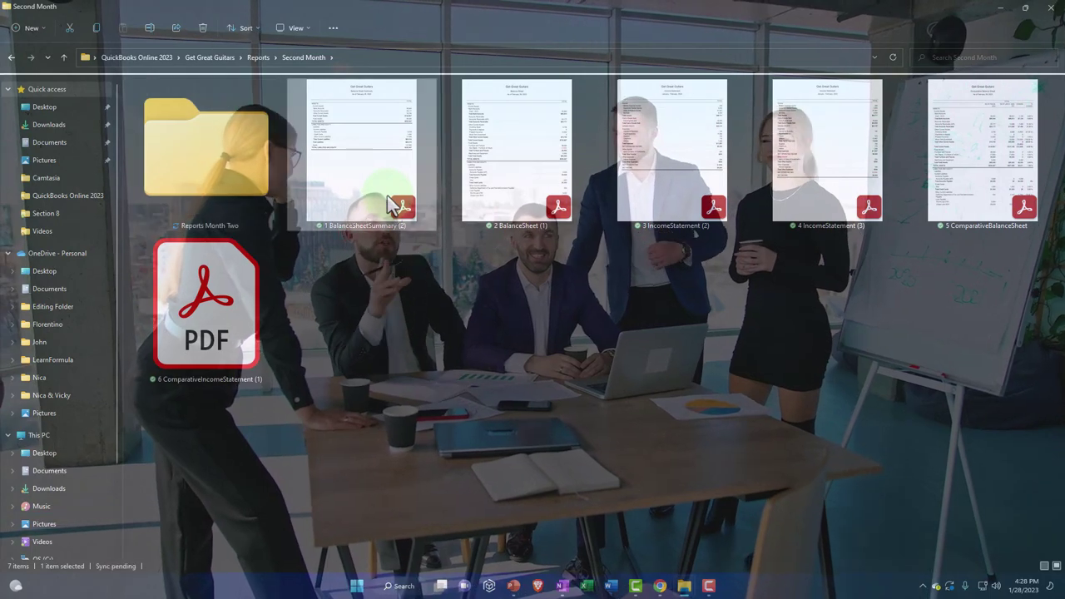
pyautogui.keyDown('shift'); pyautogui.click(255, 324); pyautogui.keyUp('shift')
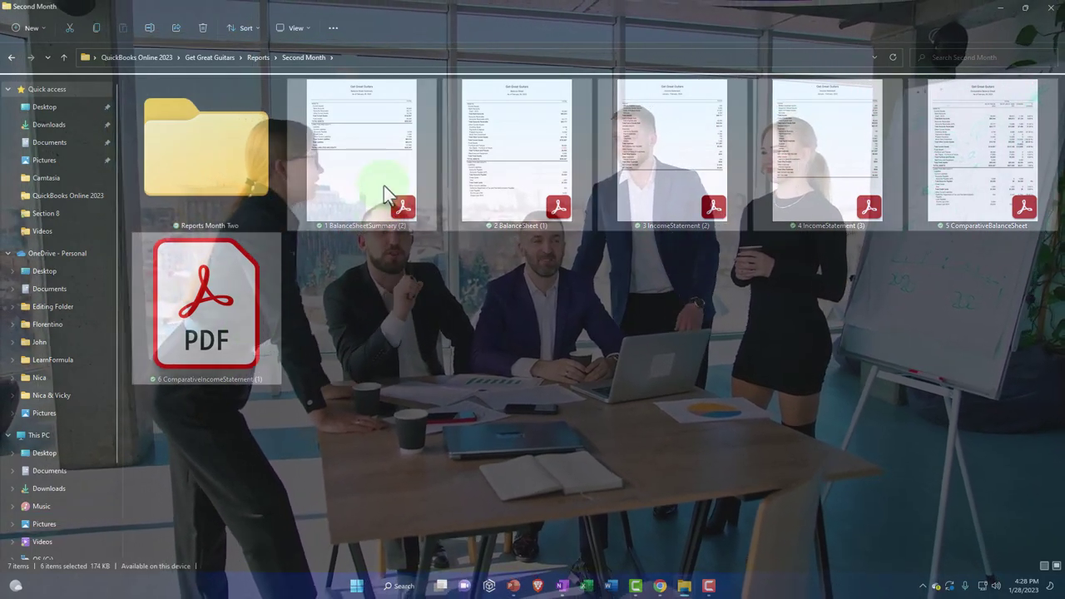
pyautogui.moveTo(389, 181); pyautogui.dragTo(228, 167)
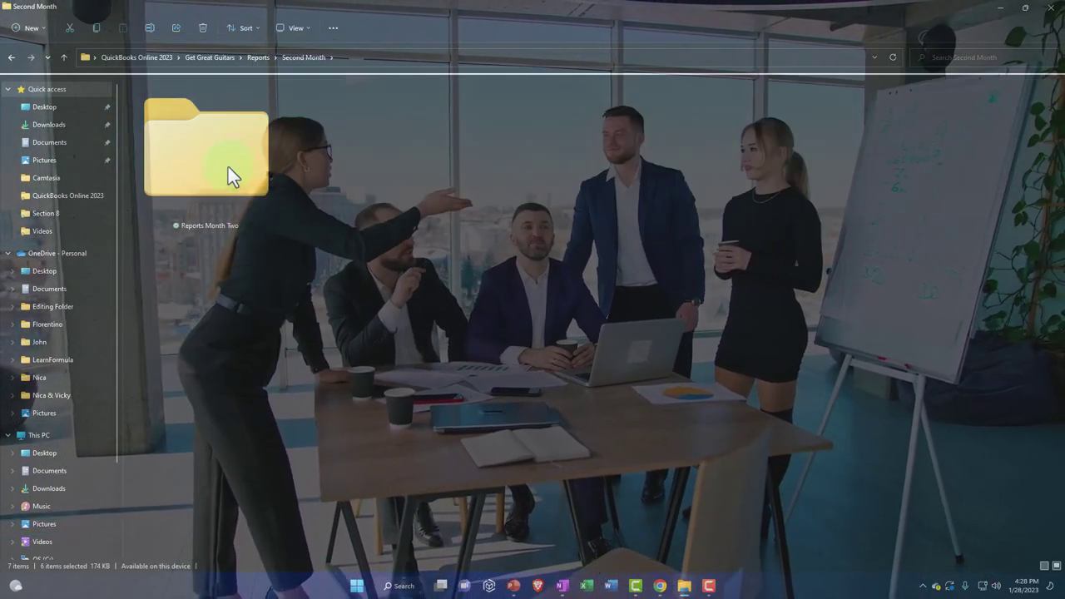
# Step: Compress the Reports Month Two folder into a ZIP archive with the default name
pyautogui.rightClick(230, 166)
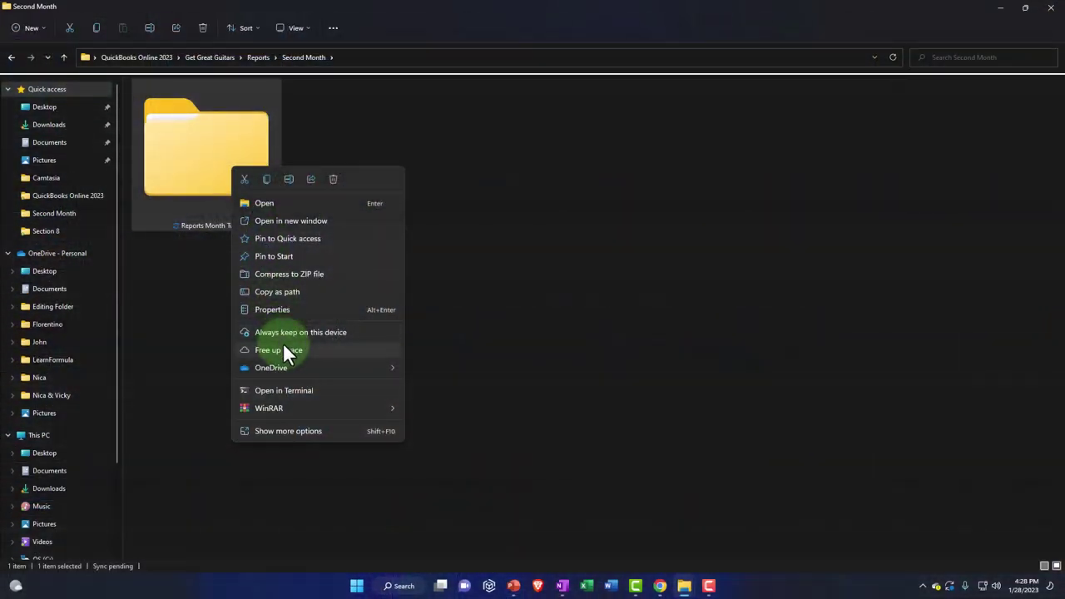
pyautogui.click(301, 274)
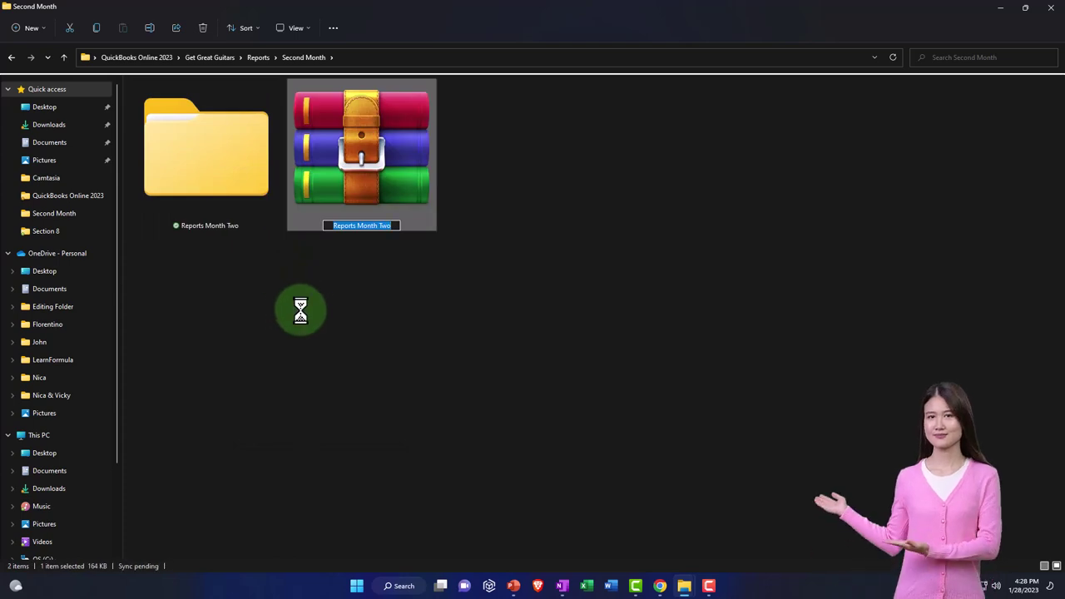
pyautogui.press('Return')
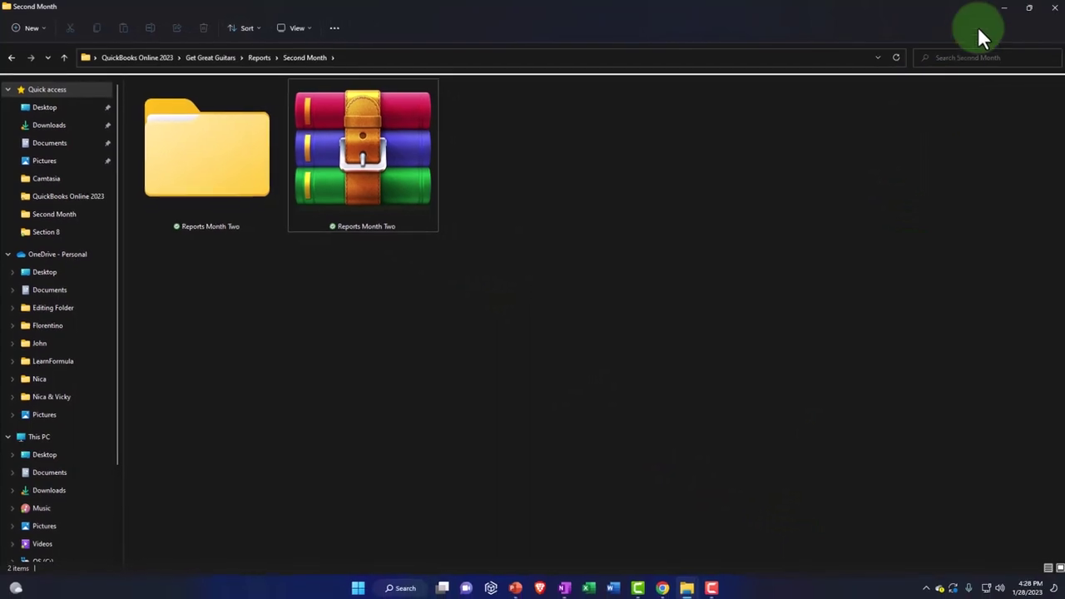
# Step: Close the PDF preview and go to the Management reports list
pyautogui.click(1003, 8)
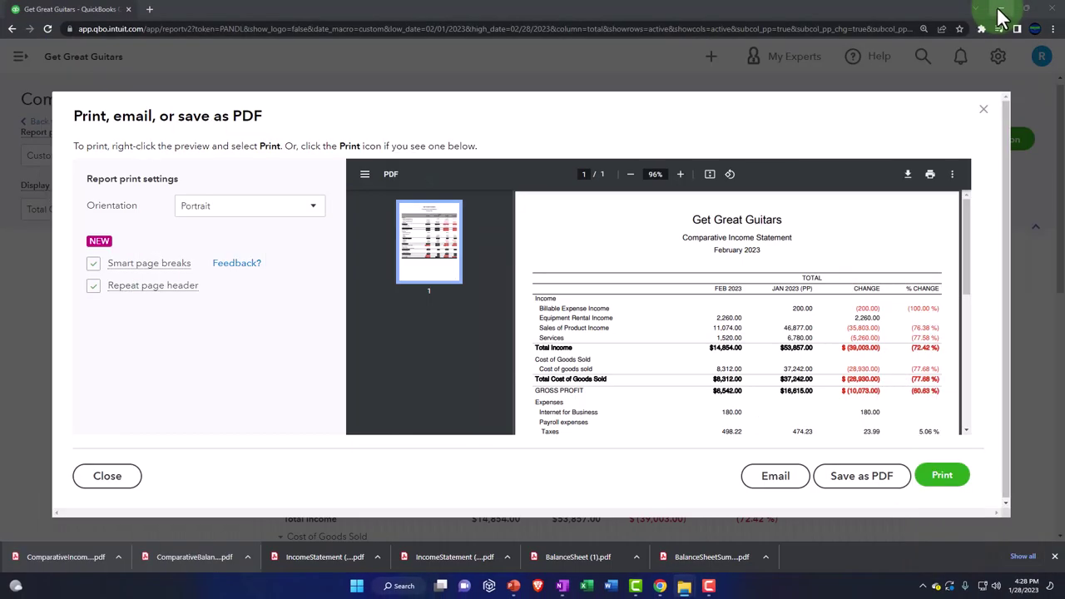
pyautogui.click(984, 113)
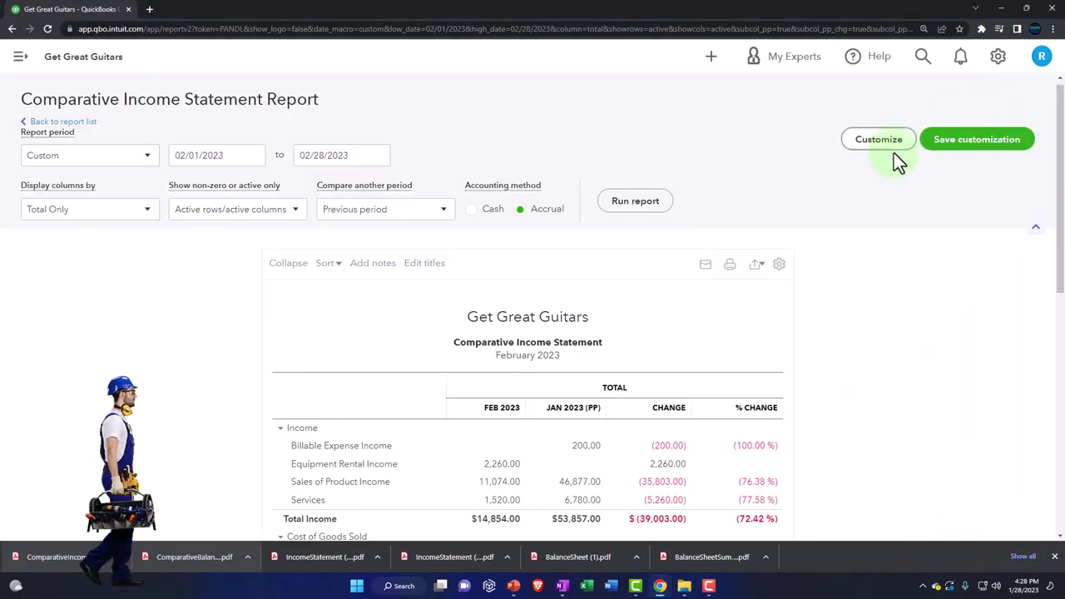
pyautogui.click(79, 122)
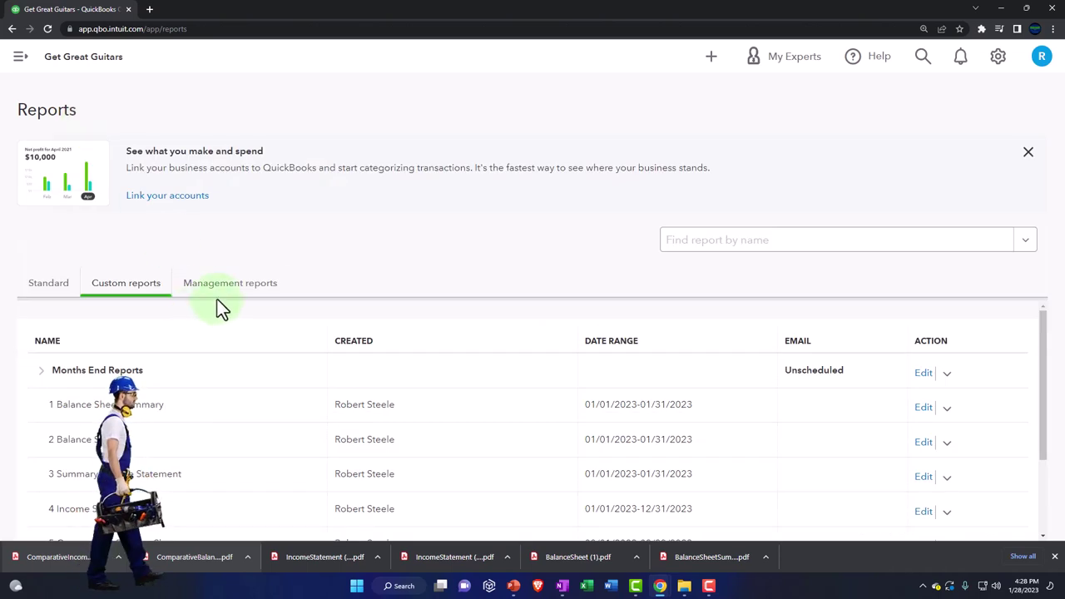
pyautogui.click(226, 291)
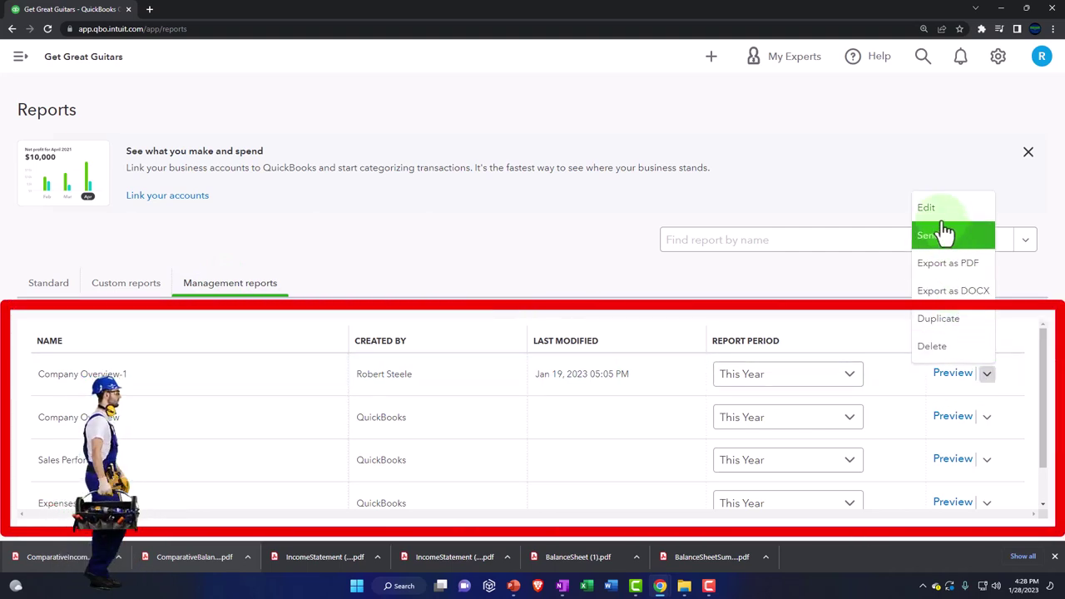
# Step: Edit Company Overview-1 and view its Reports section listing the included custom reports
pyautogui.click(940, 213)
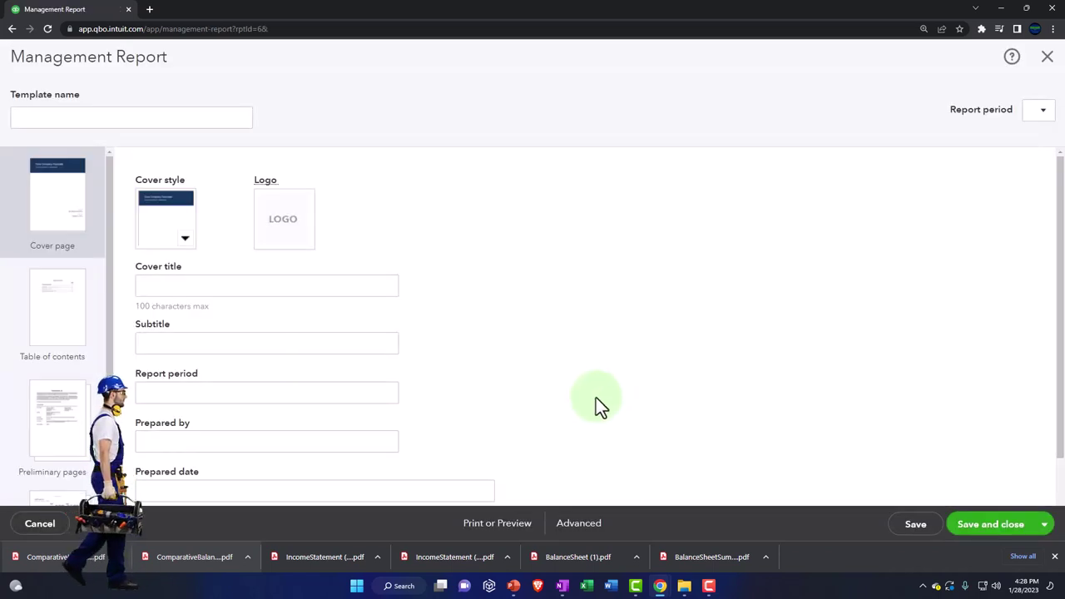
pyautogui.click(64, 319)
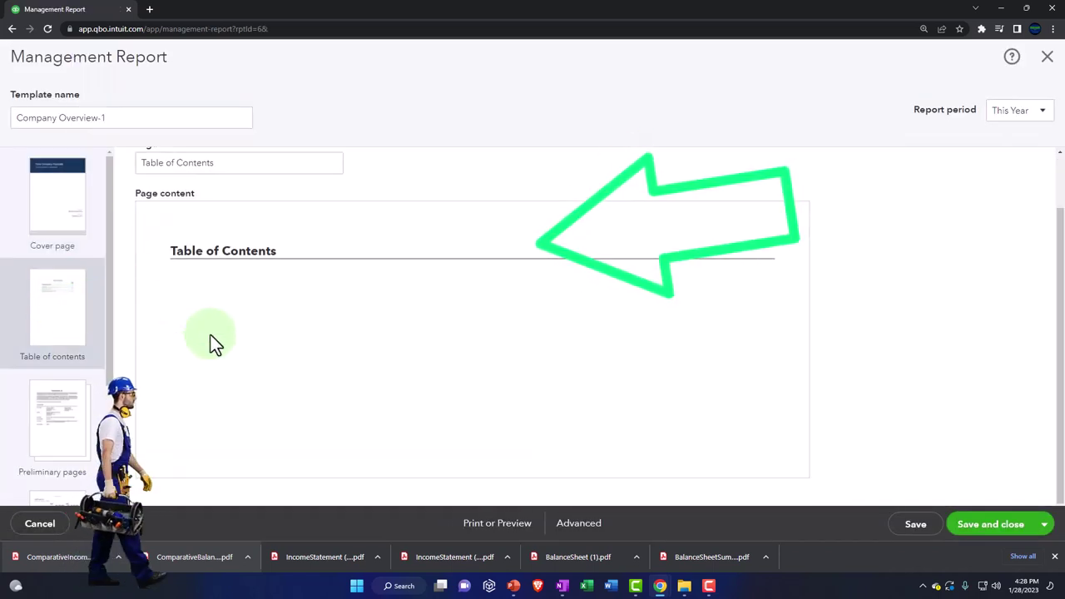
pyautogui.click(66, 421)
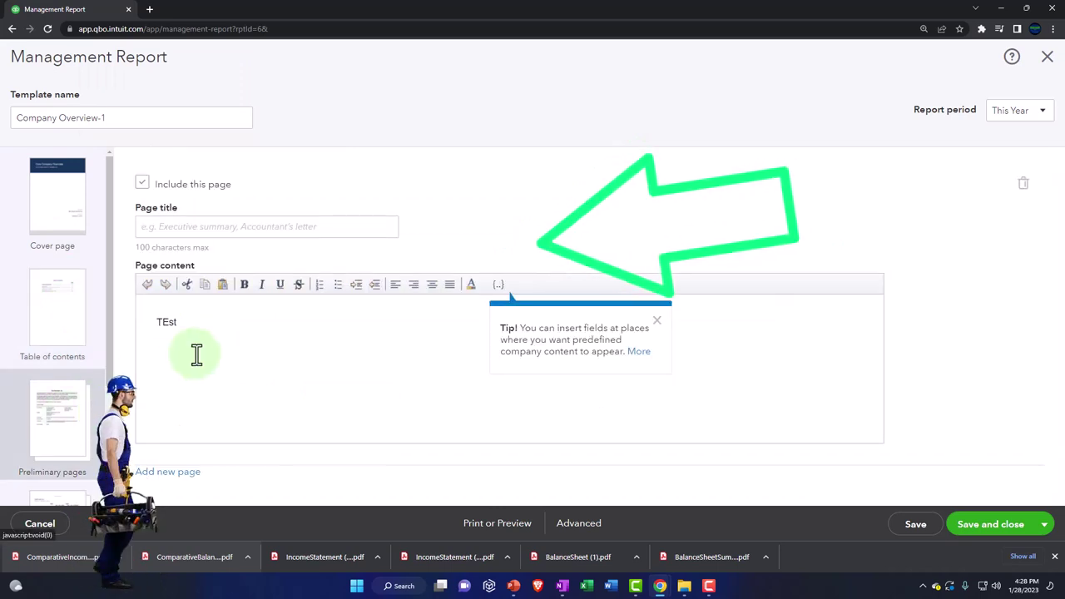
pyautogui.scroll(-2, 73, 391)
pyautogui.click(69, 404)
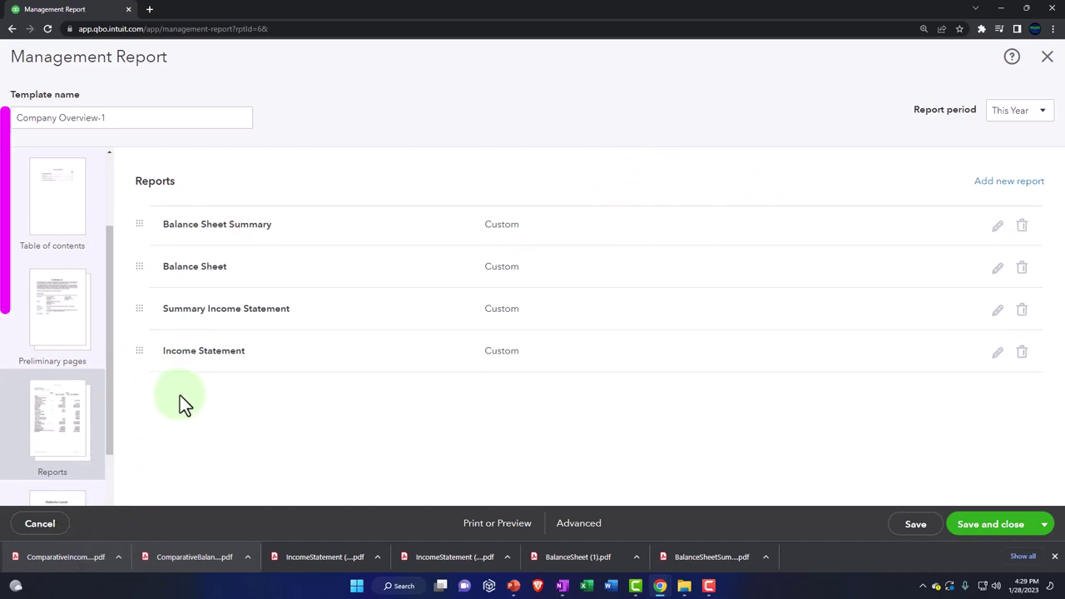
# Step: Add 5 Comparative Balance Sheet and 6 Comparative Income Statement to the report package
pyautogui.click(994, 187)
pyautogui.scroll(-1, 383, 378)
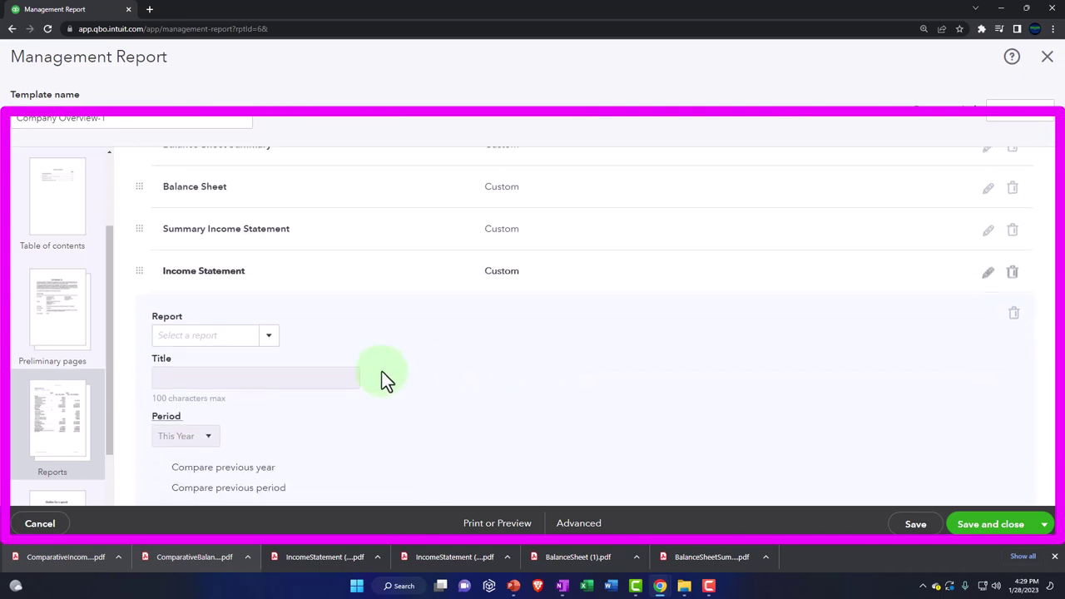
pyautogui.click(272, 338)
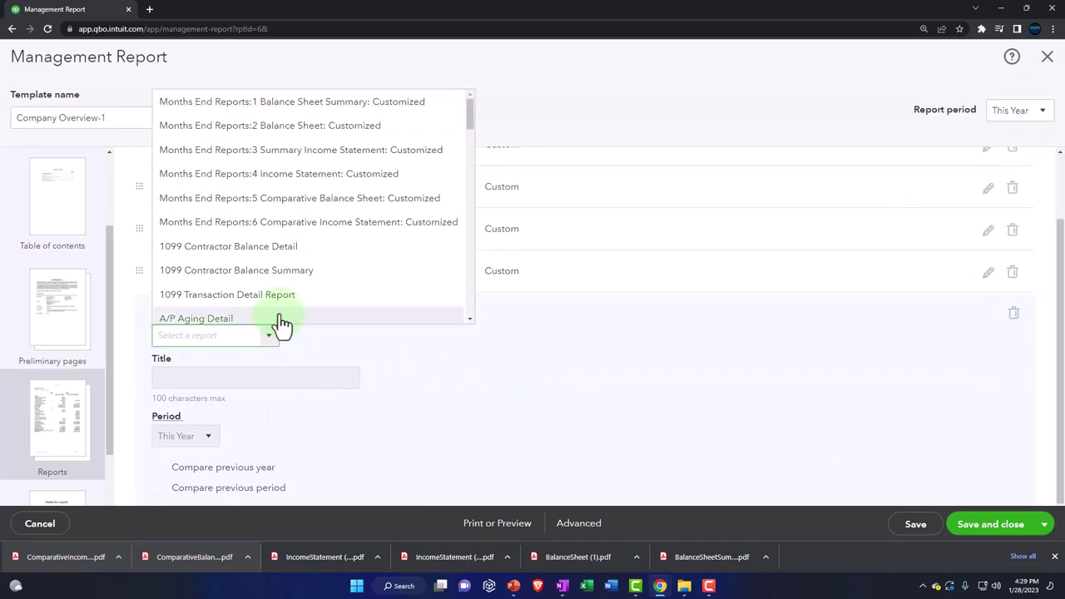
pyautogui.click(277, 204)
pyautogui.click(331, 368)
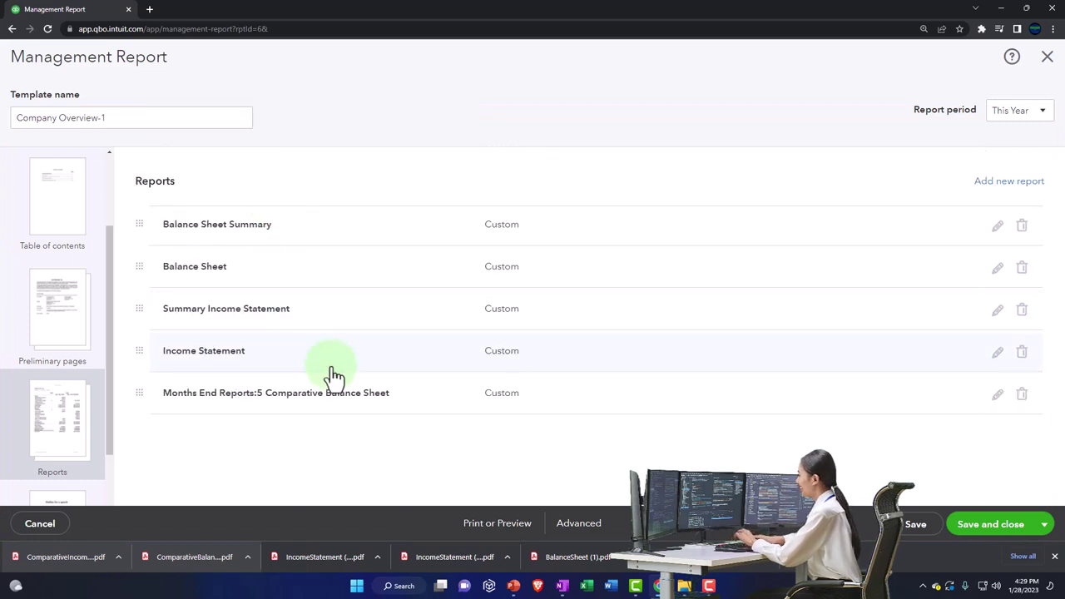
pyautogui.click(1037, 185)
pyautogui.click(270, 396)
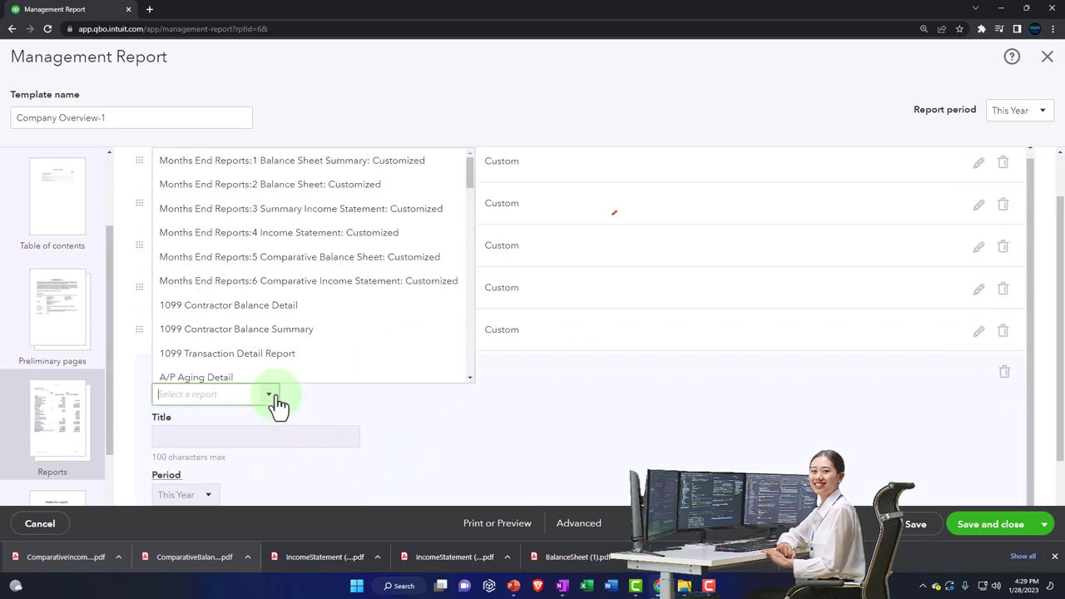
pyautogui.click(254, 283)
pyautogui.click(845, 420)
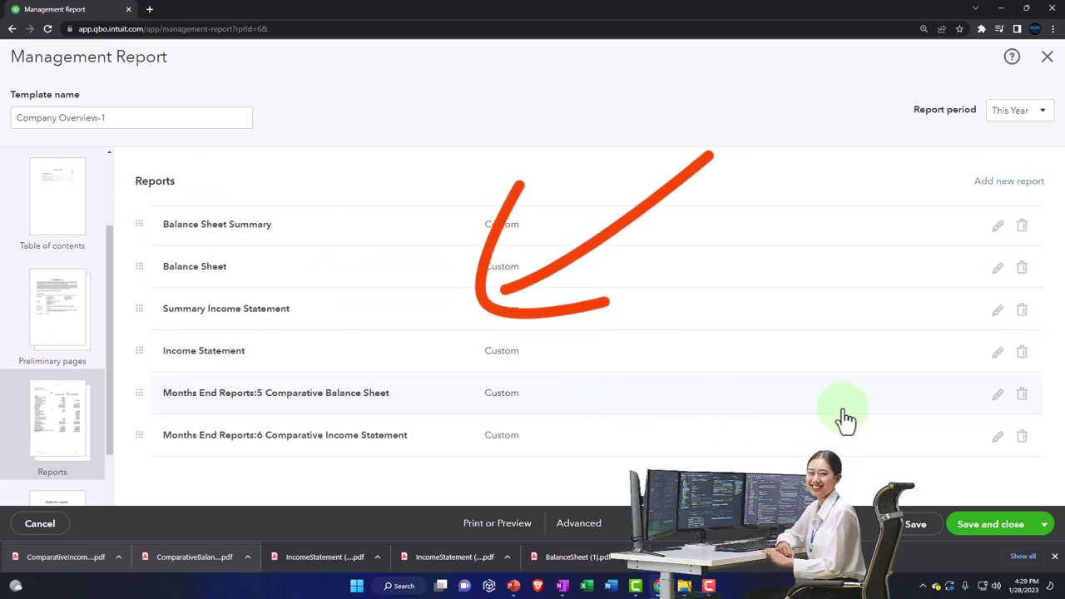
# Step: Remove the 'Months End Reports:' prefix from both comparative report titles
pyautogui.click(997, 395)
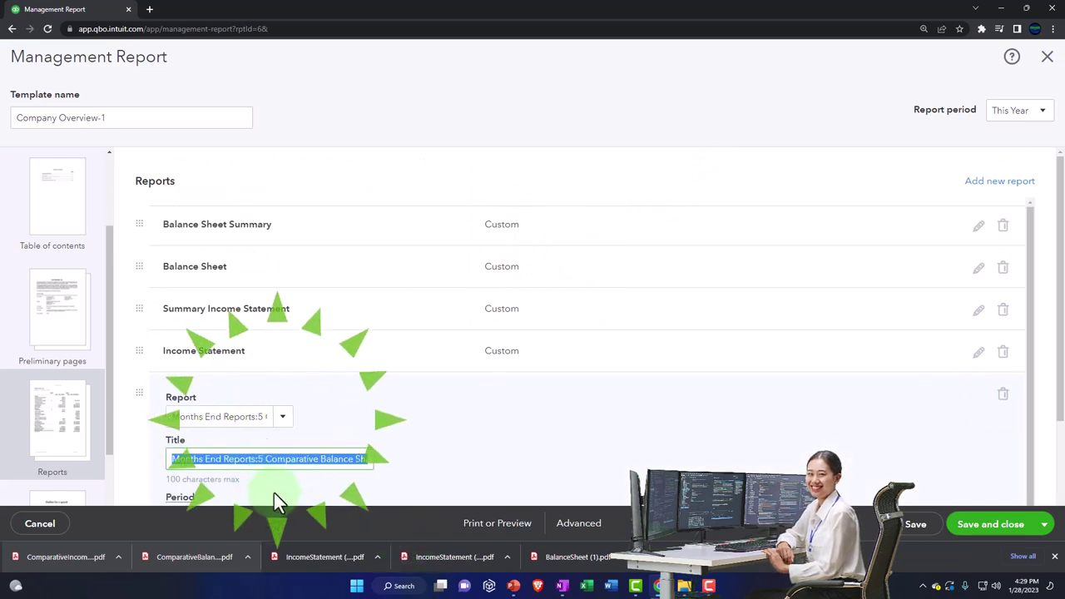
pyautogui.click(261, 460)
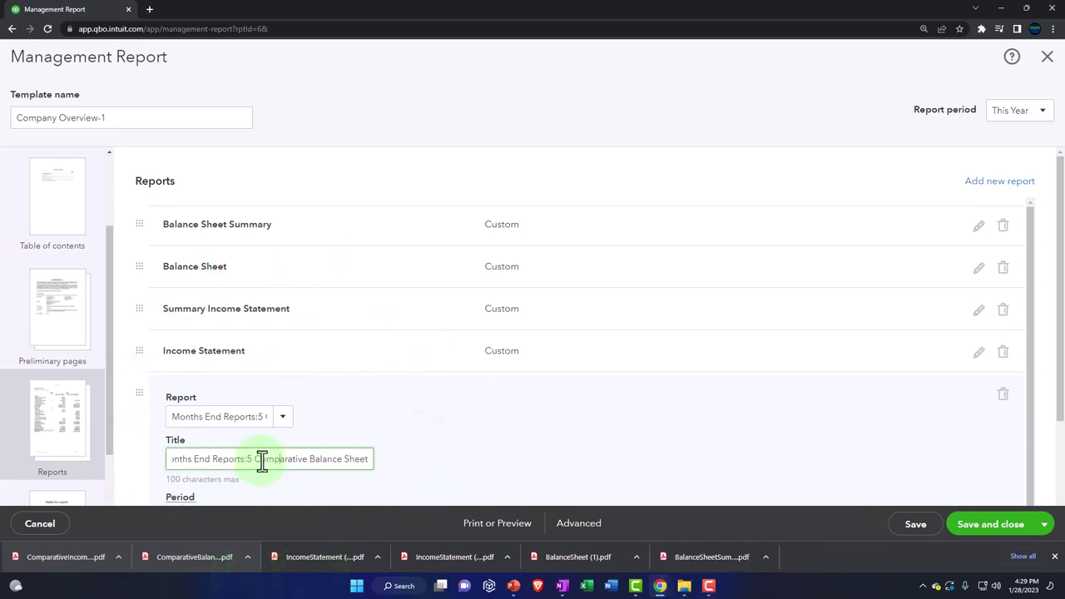
pyautogui.press('BackSpace')
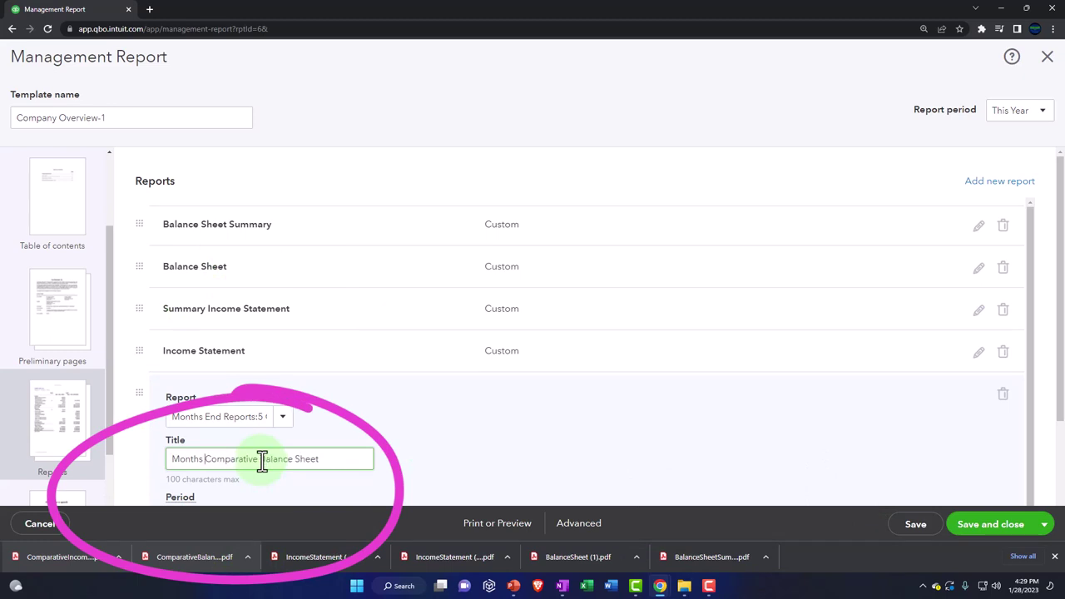
pyautogui.scroll(-2, 350, 416)
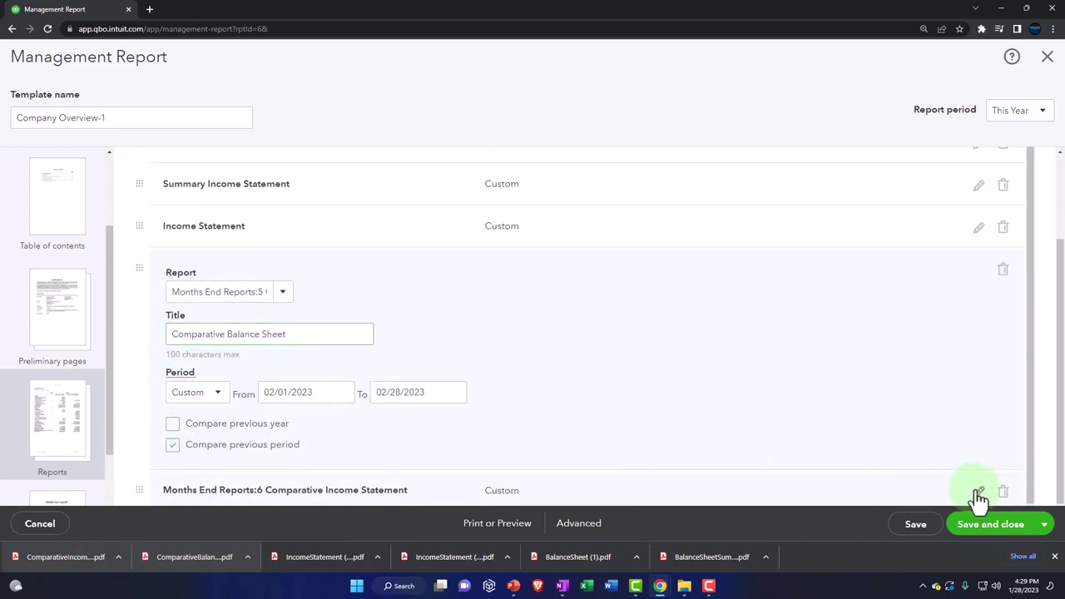
pyautogui.click(978, 493)
pyautogui.tripleClick(266, 383)
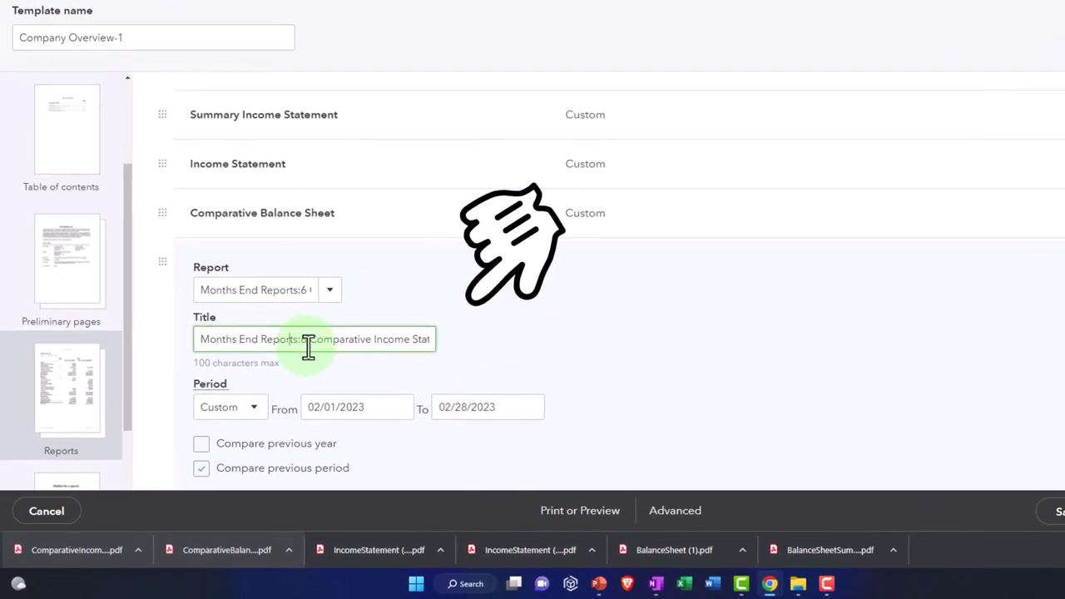
pyautogui.press('BackSpace')
pyautogui.press('BackSpace')
pyautogui.press('BackSpace')
pyautogui.press('BackSpace')
pyautogui.press('BackSpace')
pyautogui.press('BackSpace')
pyautogui.press('BackSpace')
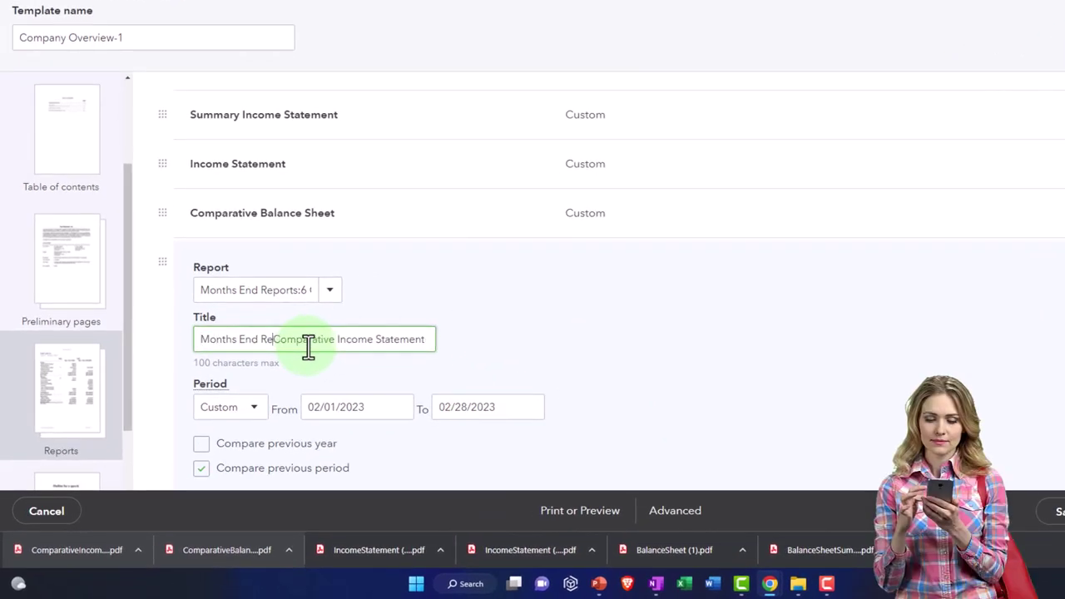
pyautogui.click(760, 130)
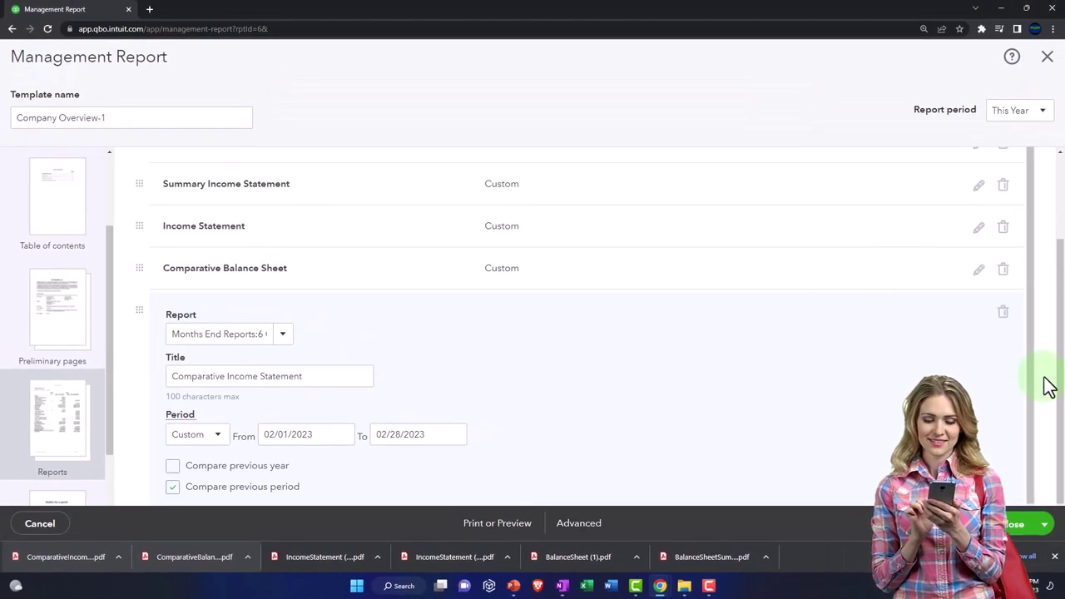
pyautogui.scroll(-1, 50, 416)
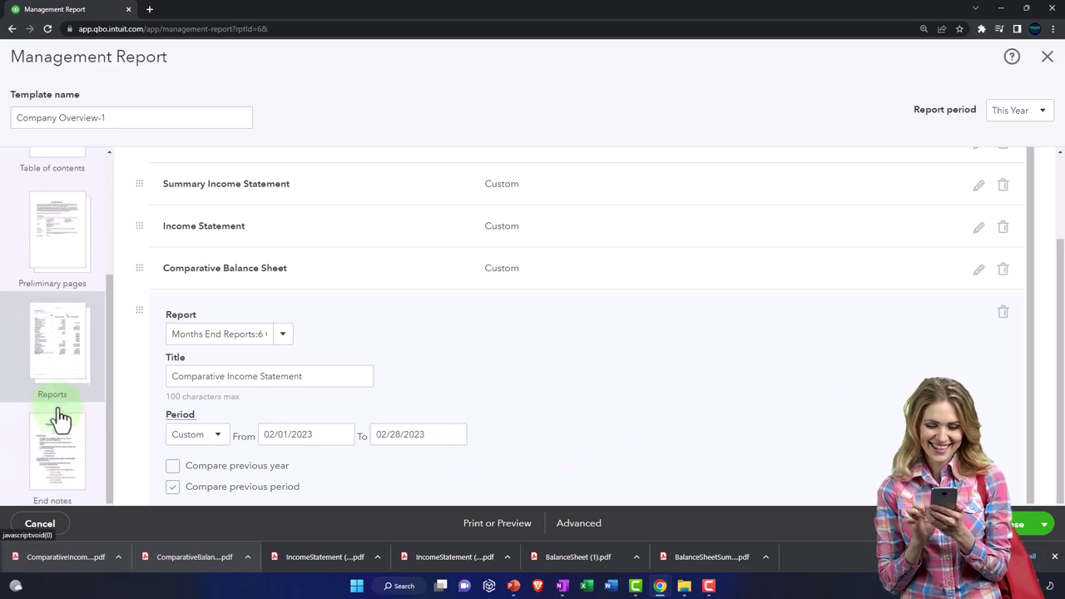
pyautogui.click(67, 461)
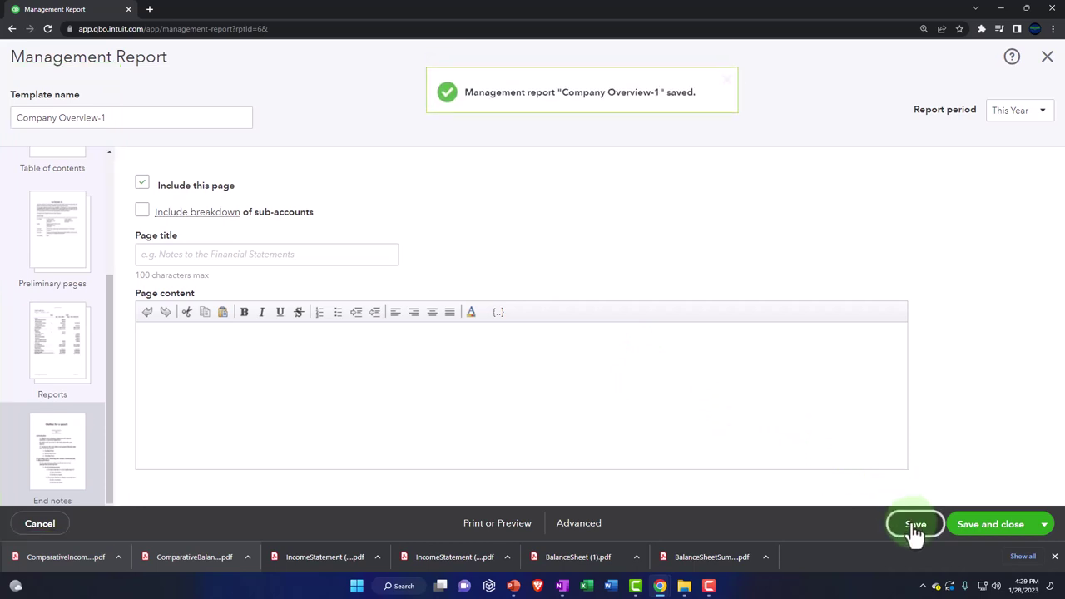
# Step: Save the Company Overview-1 management report and close the editor
pyautogui.click(1031, 523)
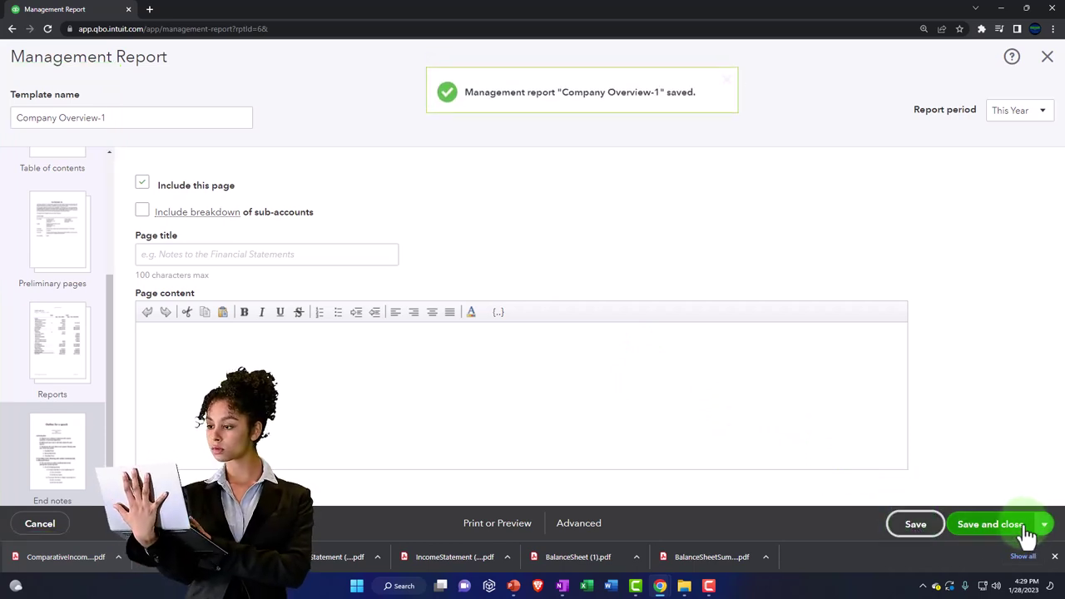
pyautogui.click(1043, 524)
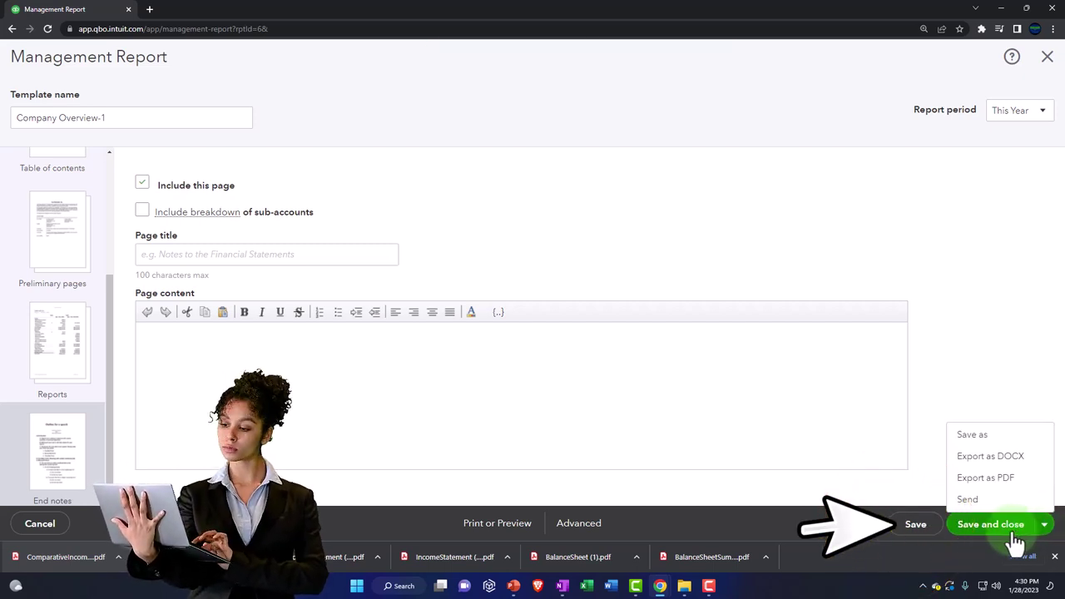
pyautogui.click(1014, 530)
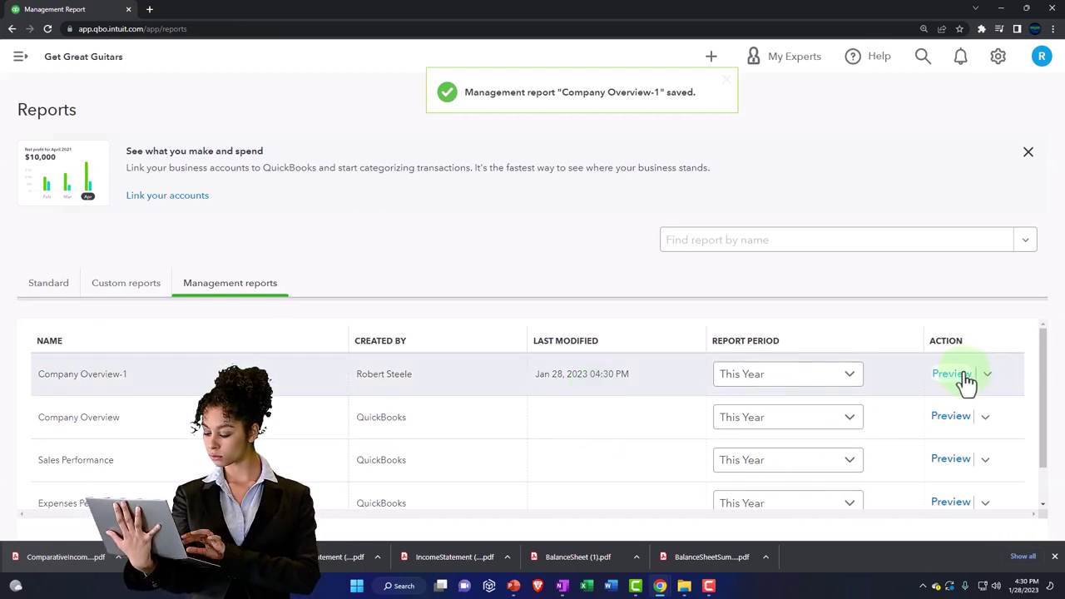
# Step: Preview Company Overview-1 and scroll through all eleven pages
pyautogui.click(953, 375)
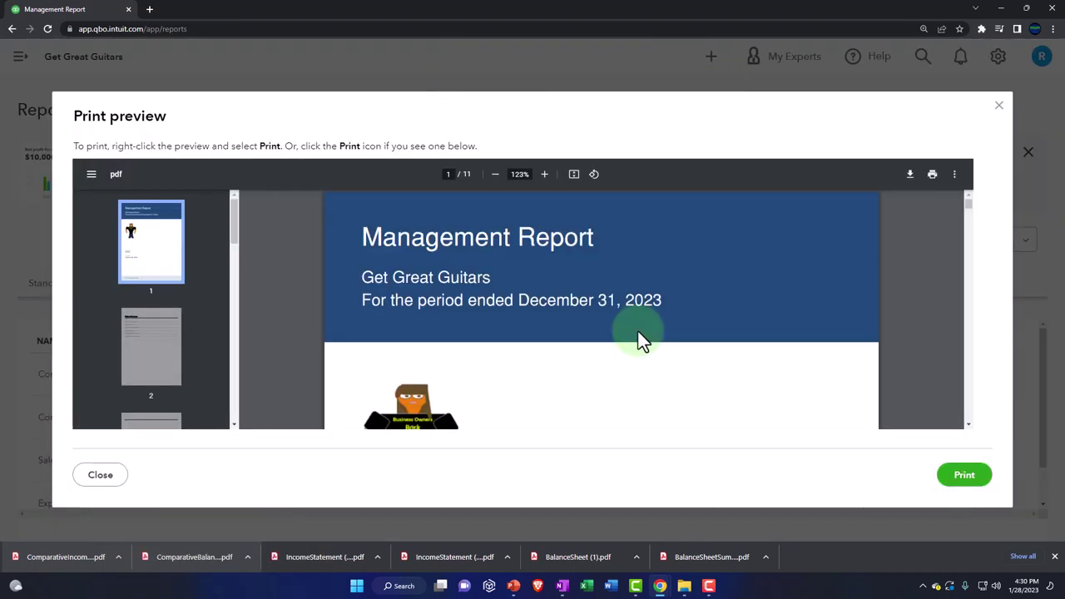
pyautogui.scroll(-2, 638, 331)
pyautogui.scroll(-10, 640, 336)
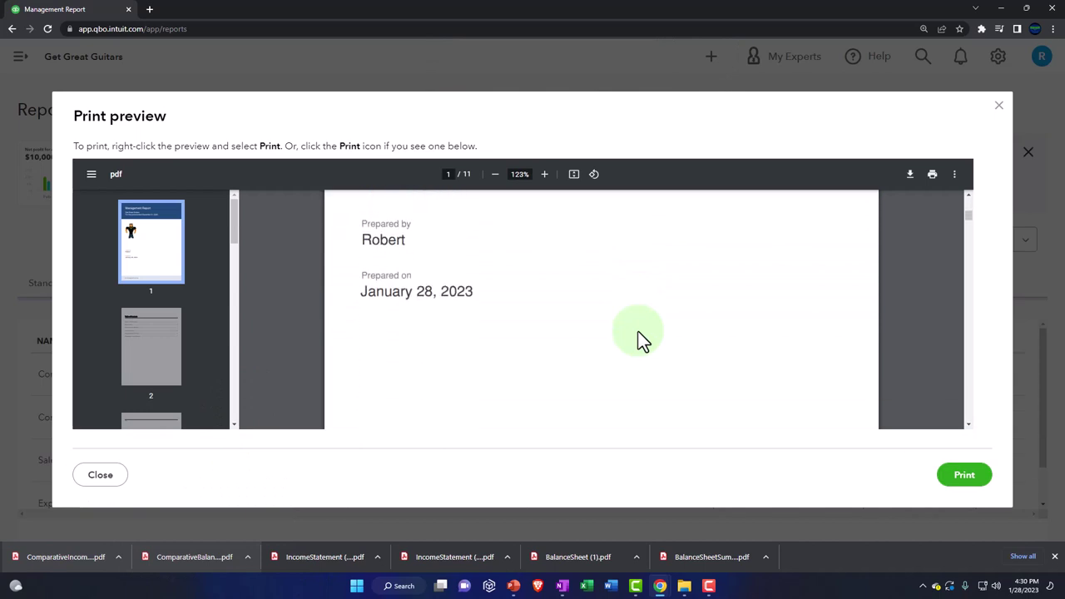
pyautogui.scroll(-8, 639, 337)
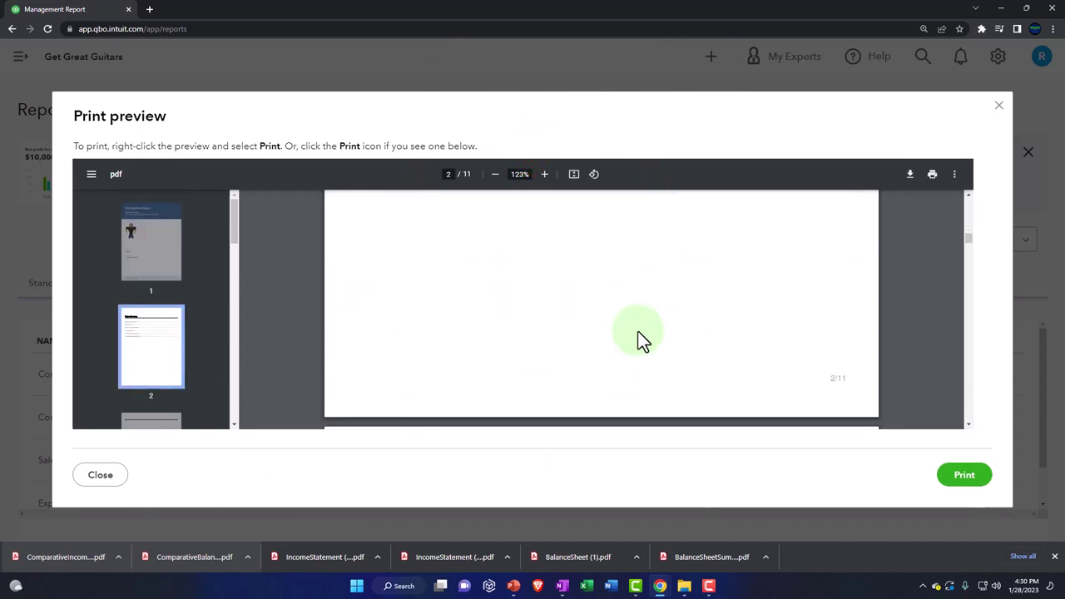
pyautogui.scroll(-8, 640, 336)
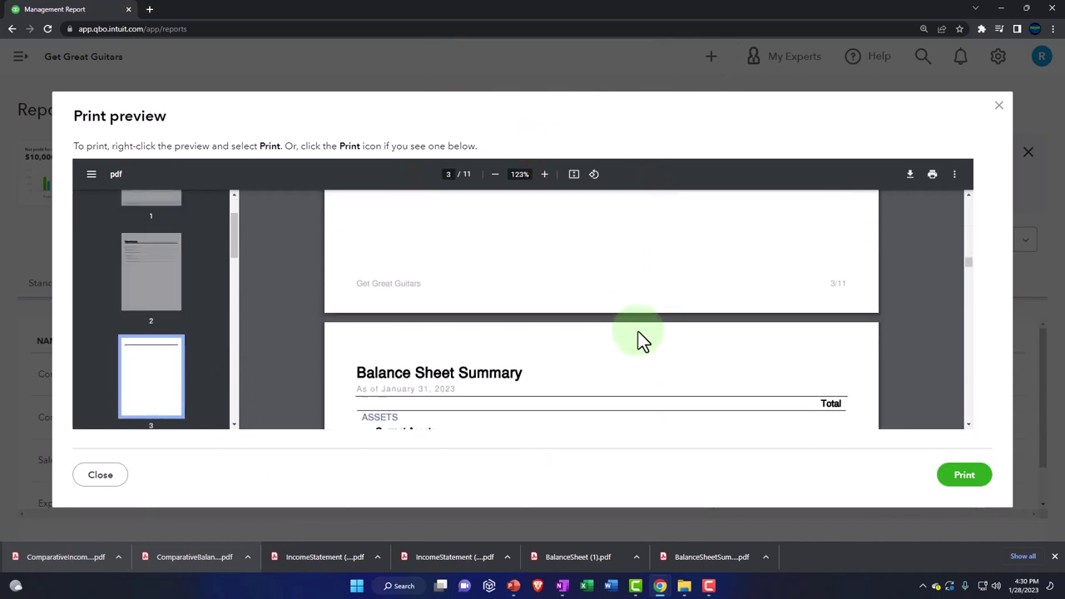
pyautogui.scroll(-3, 641, 340)
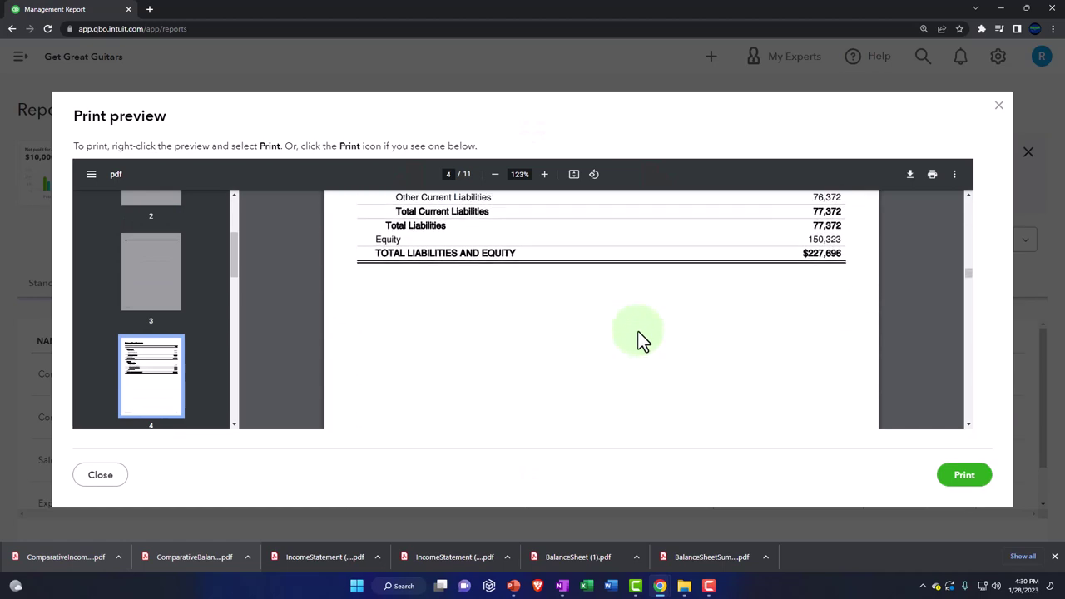
pyautogui.scroll(-10, 641, 340)
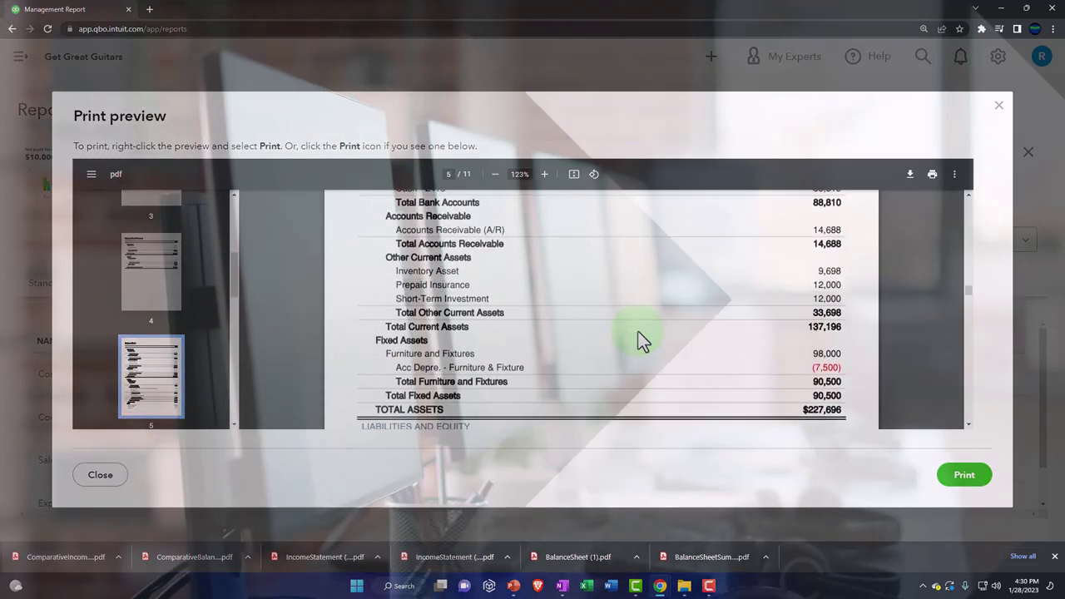
pyautogui.scroll(-15, 641, 340)
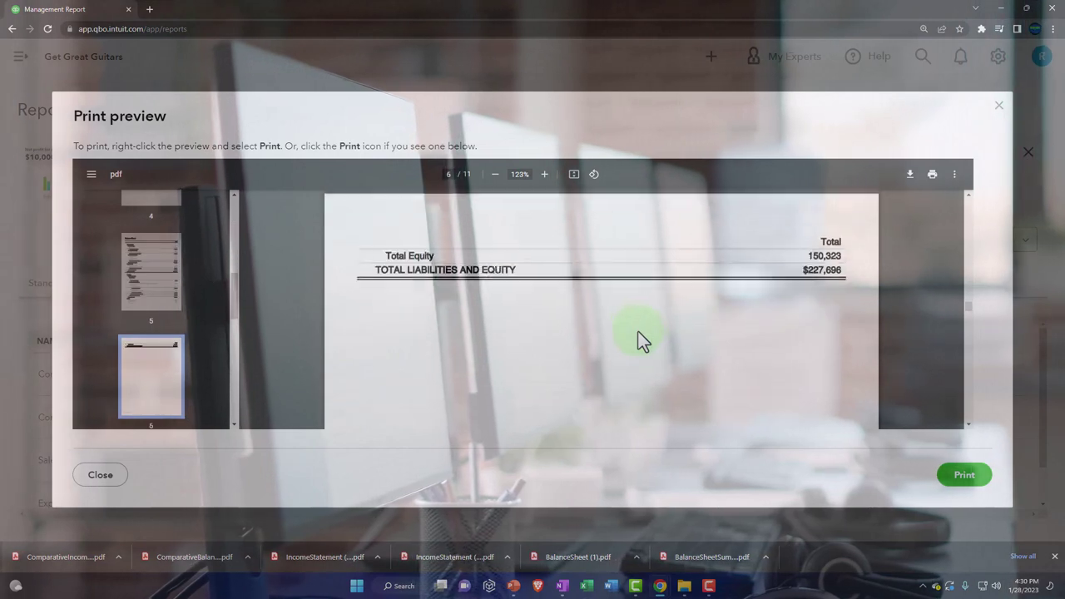
pyautogui.scroll(-15, 641, 340)
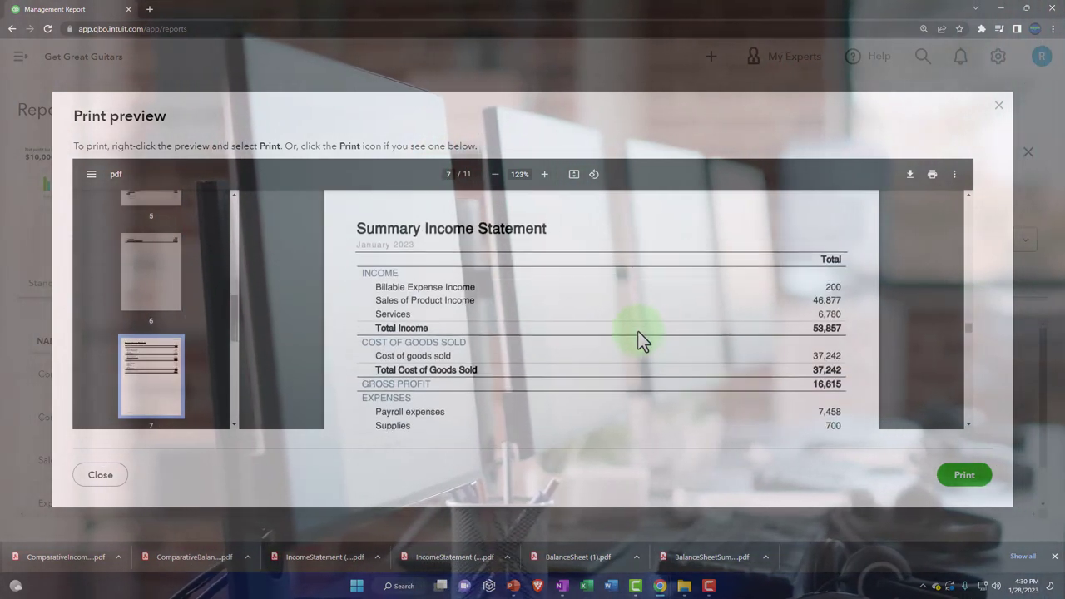
pyautogui.scroll(-20, 642, 339)
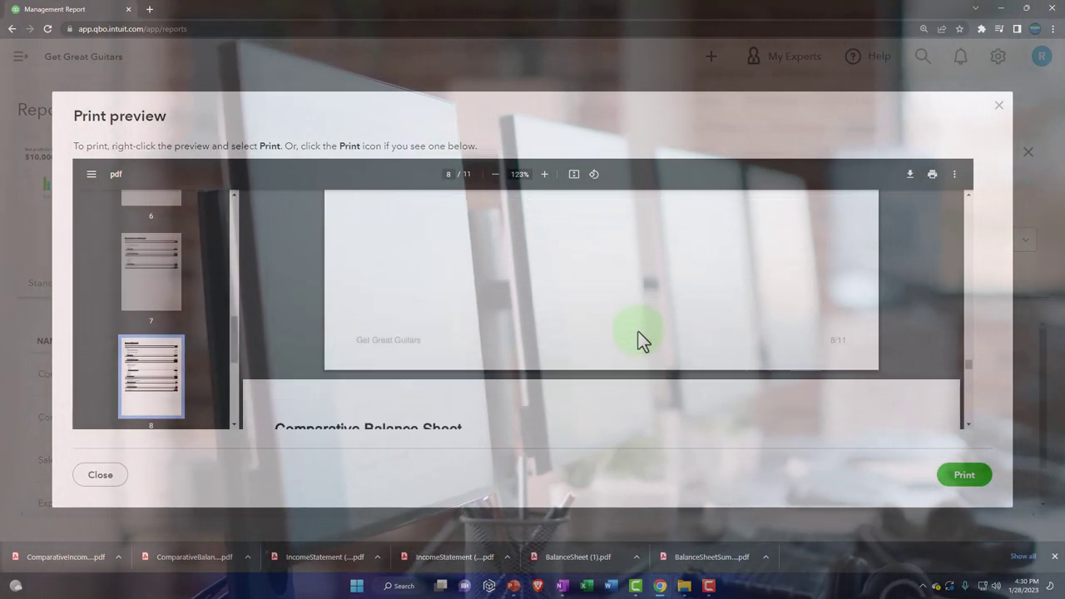
pyautogui.scroll(-20, 642, 339)
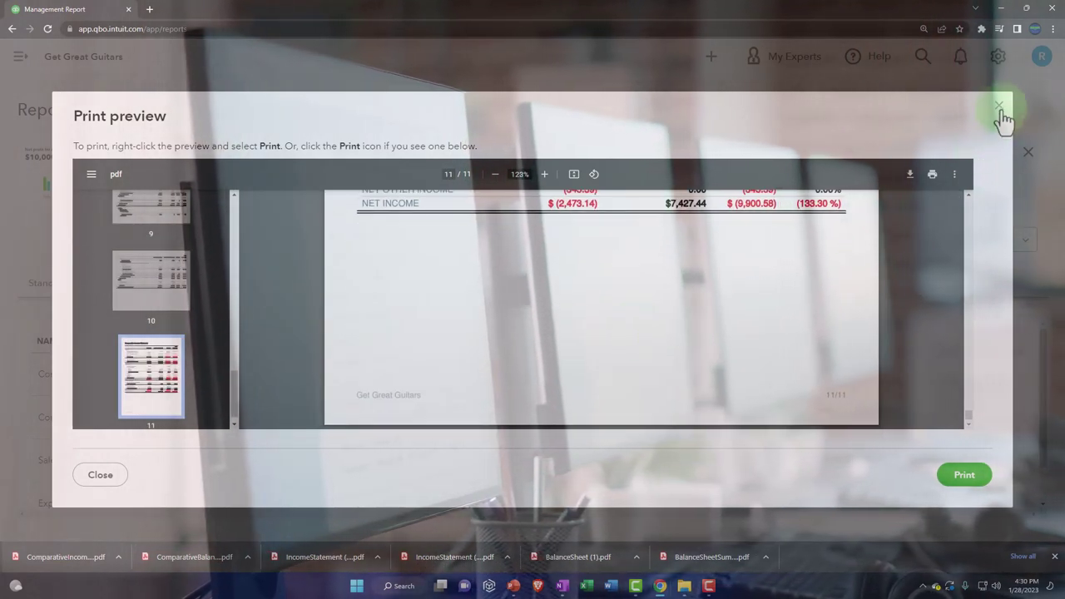
# Step: Close the preview and open the Balance Sheet Summary from the custom reports list
pyautogui.click(1001, 107)
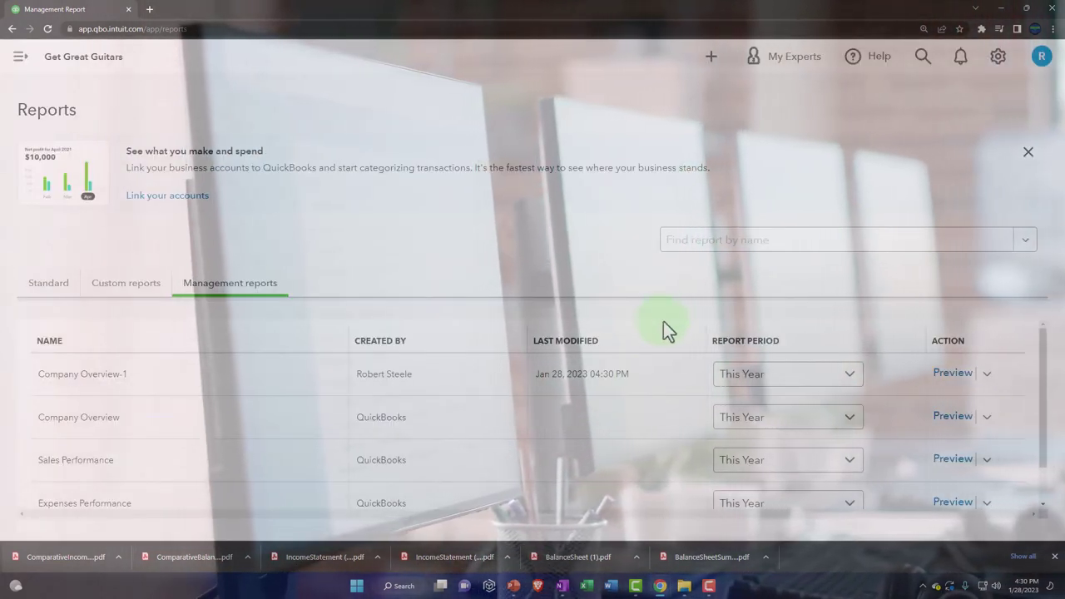
pyautogui.click(149, 287)
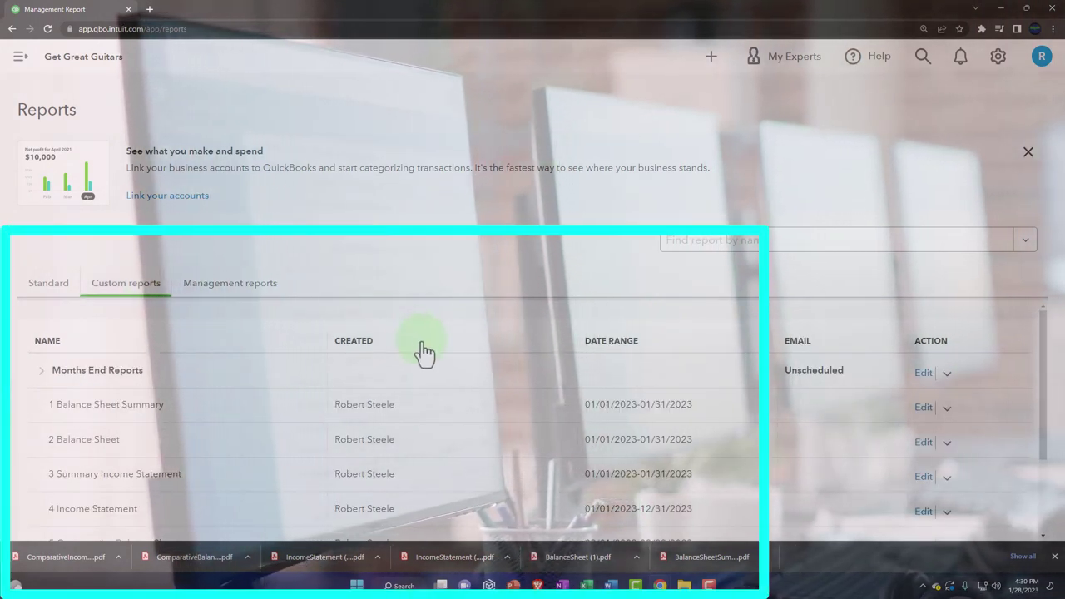
pyautogui.scroll(-3, 422, 352)
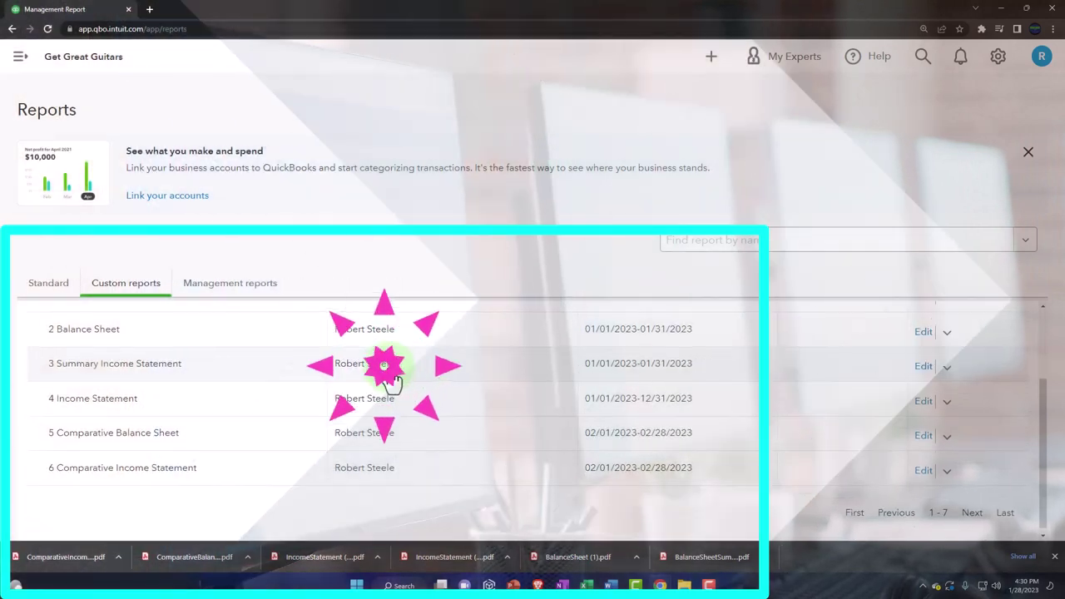
pyautogui.scroll(2, 385, 361)
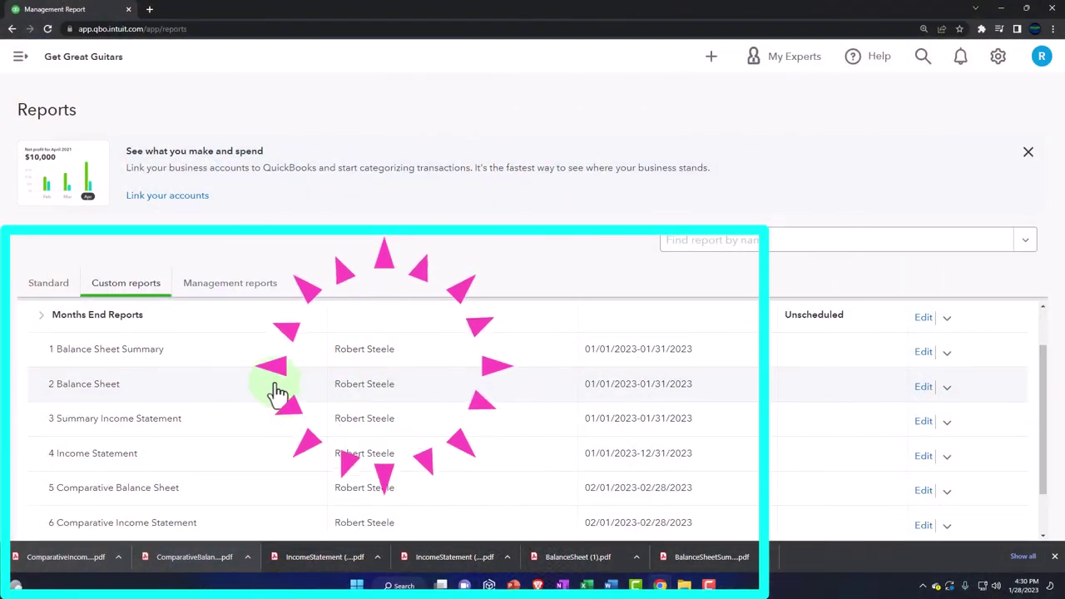
pyautogui.click(116, 351)
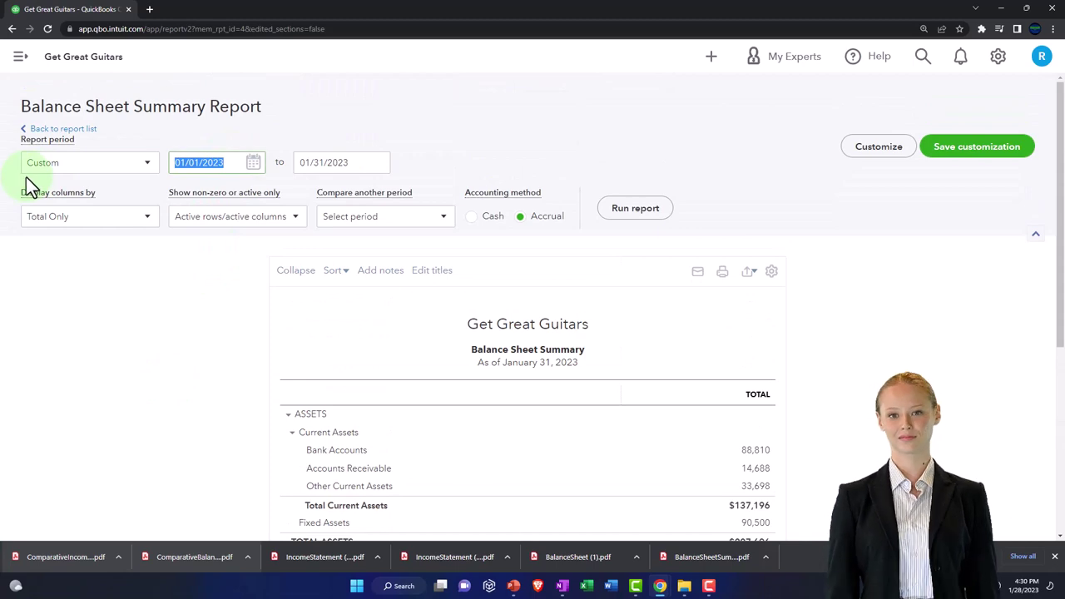
# Step: Rerun the Balance Sheet Summary for 01/01/2023–02/28/2023 and start its Excel export
pyautogui.write('01/01/2023')
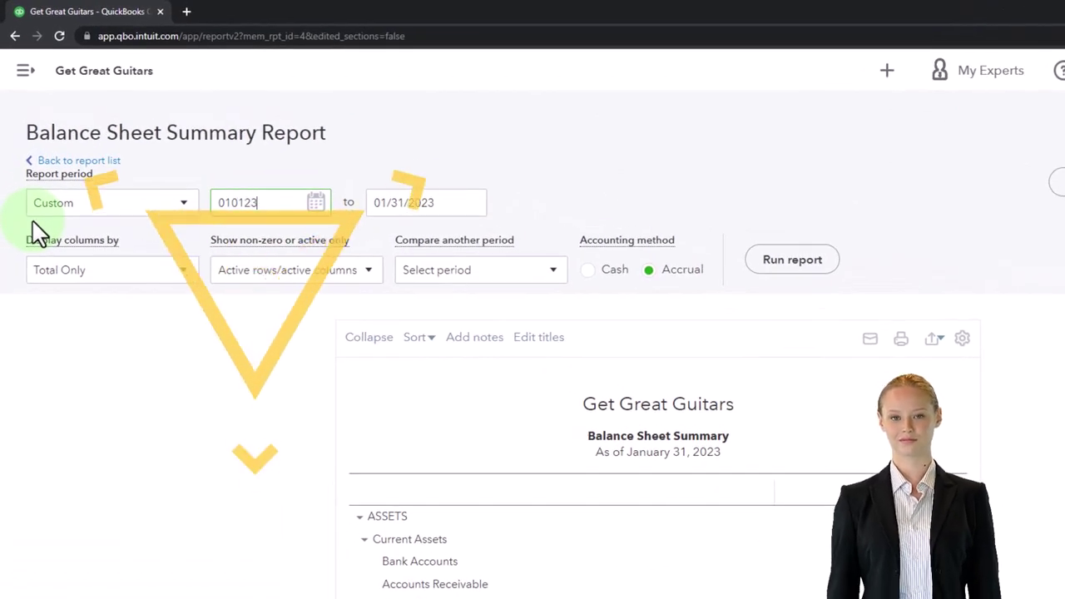
pyautogui.press('Tab')
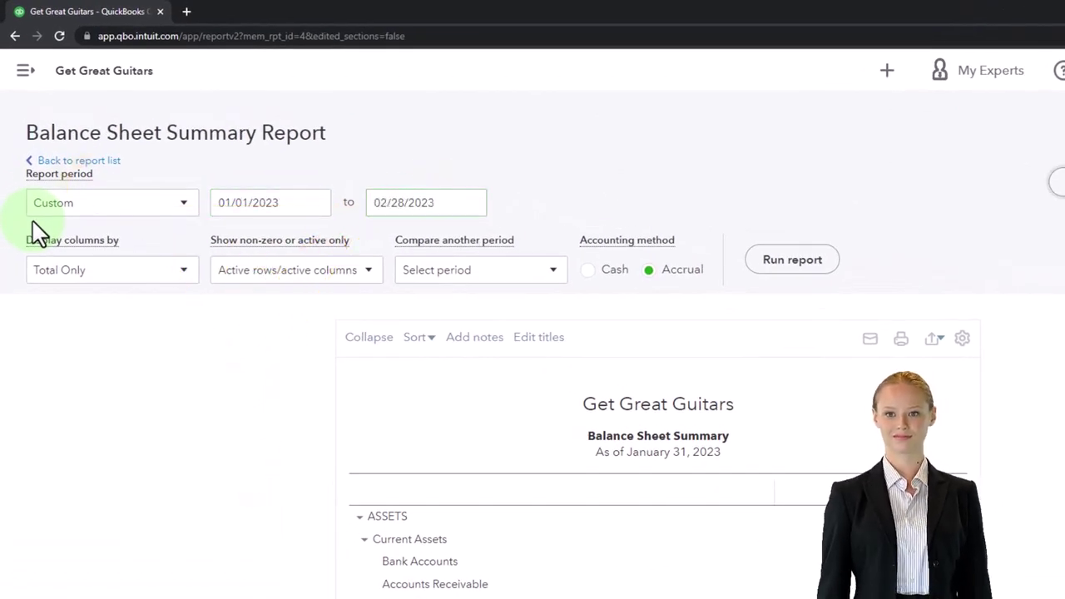
pyautogui.click(770, 260)
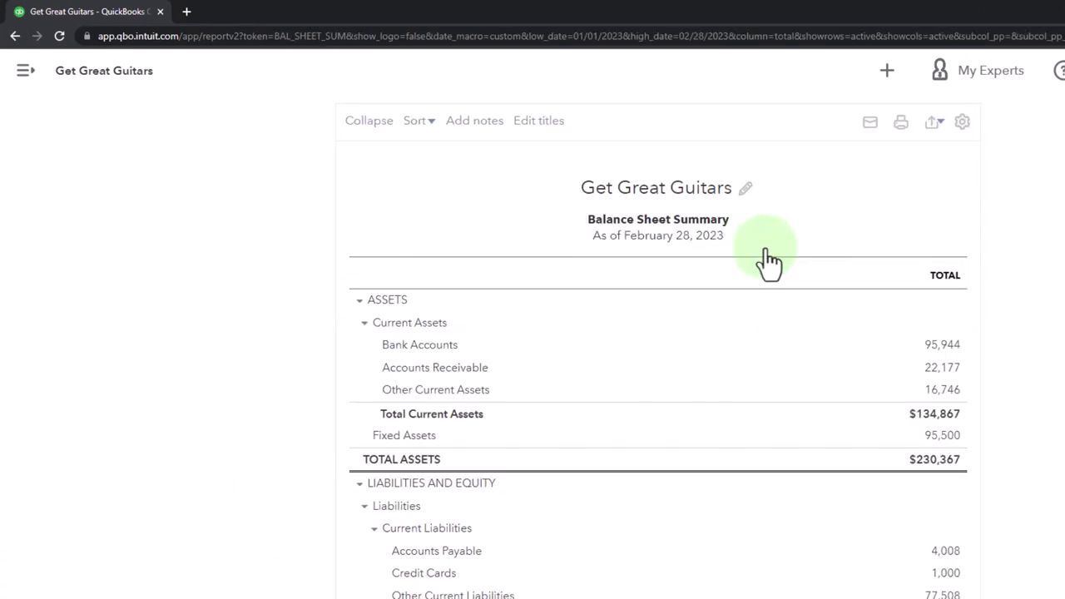
pyautogui.click(934, 121)
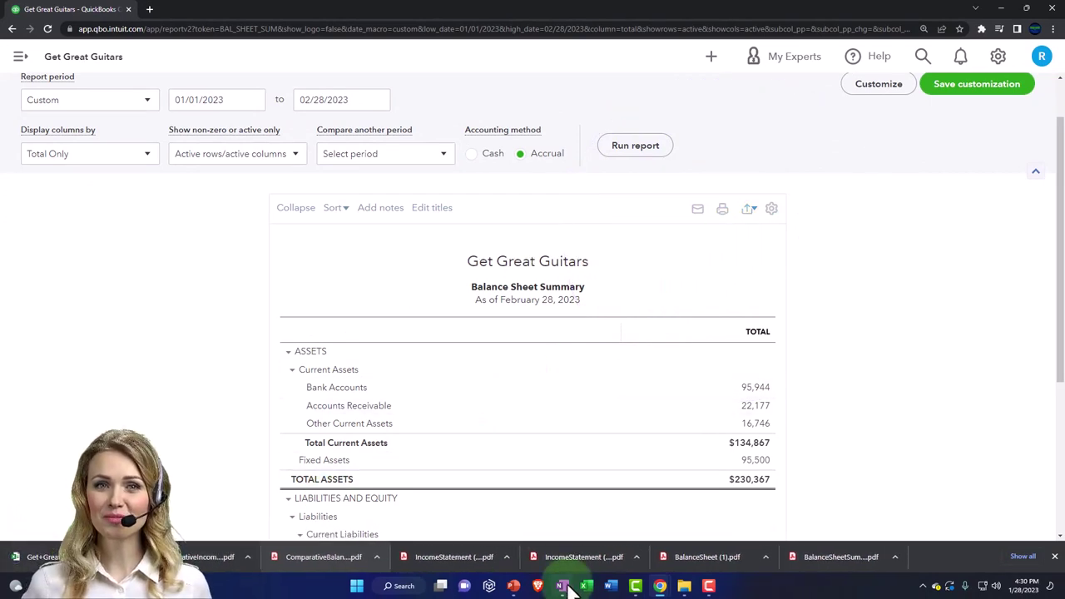
# Step: Open the Reports Month Two folder and show its files as extra large icons
pyautogui.click(684, 588)
pyautogui.click(800, 547)
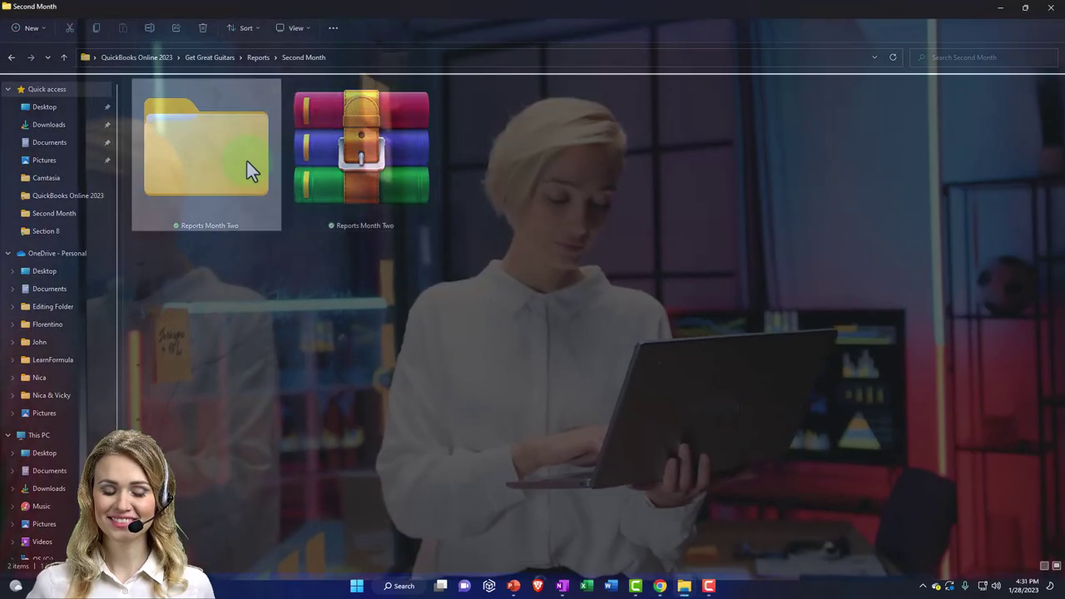
pyautogui.doubleClick(247, 161)
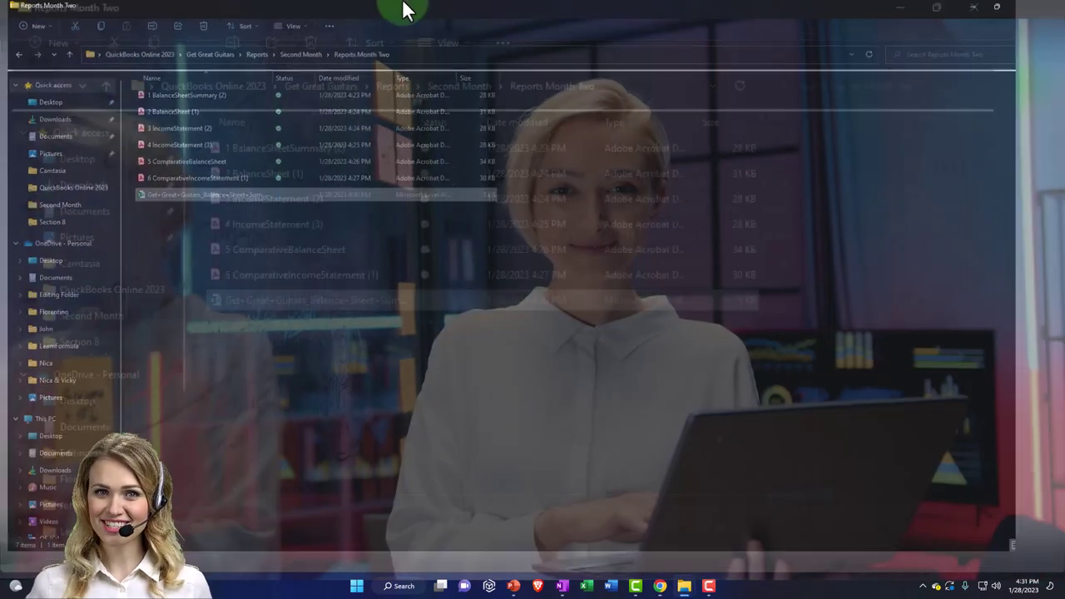
pyautogui.click(294, 26)
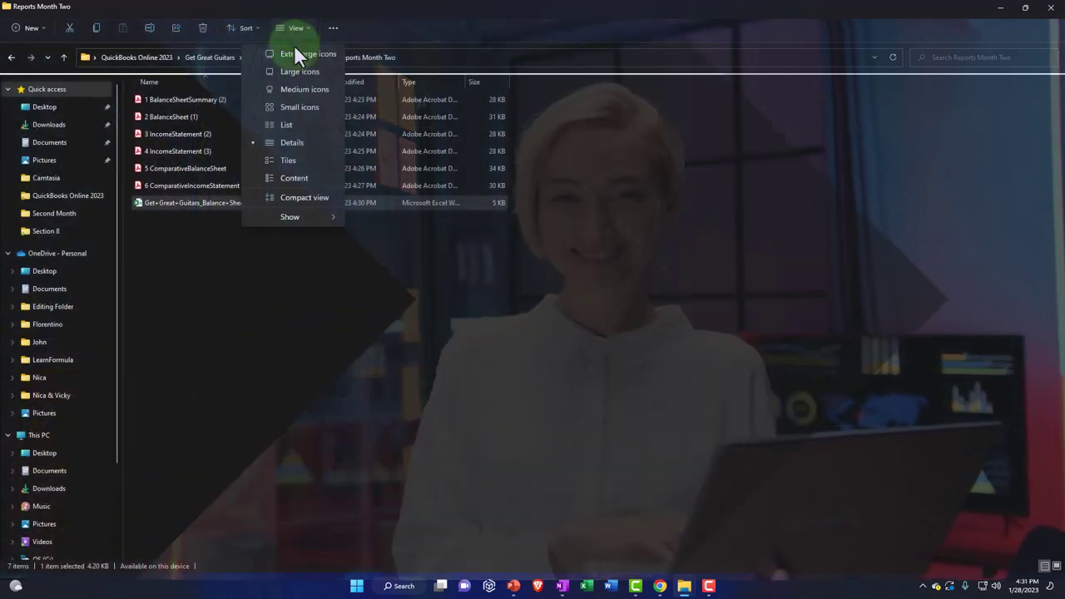
pyautogui.click(293, 46)
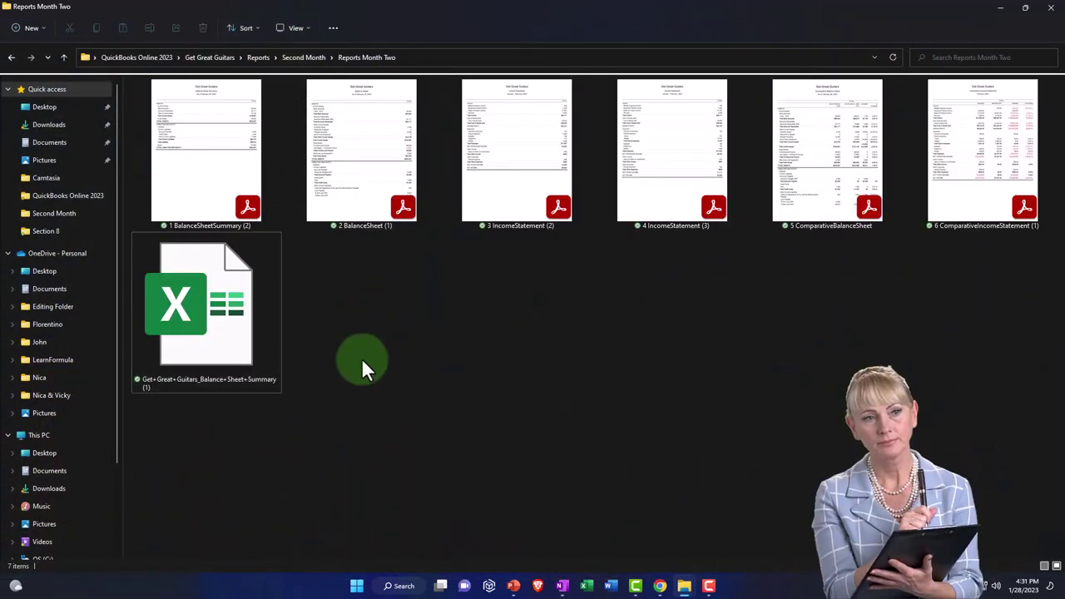
# Step: Rename the downloaded balance sheet workbook to 'Reports Month Two' and open it
pyautogui.click(214, 325)
pyautogui.rightClick(214, 322)
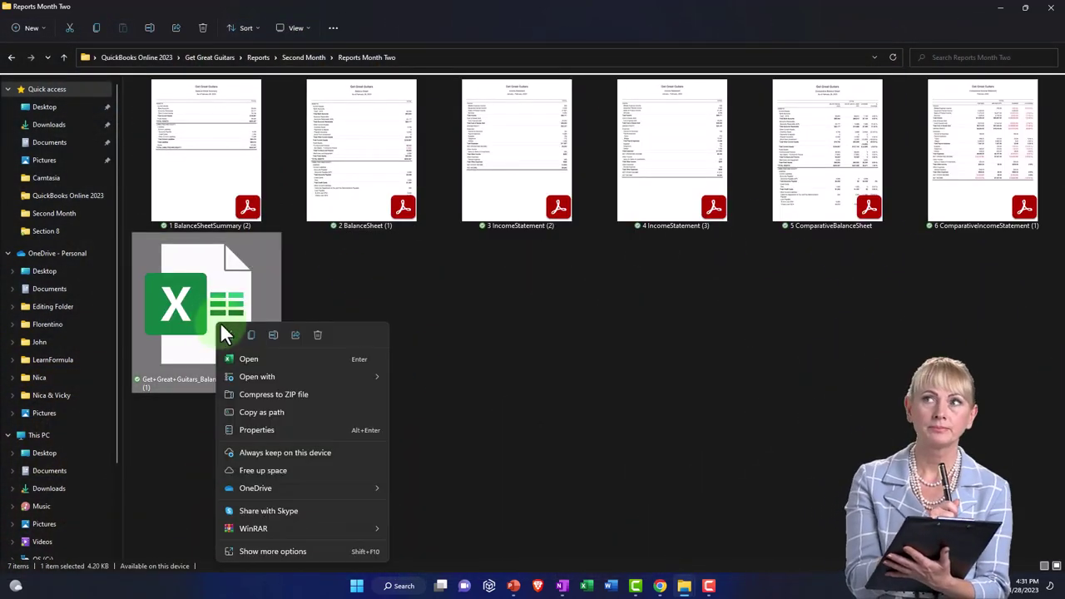
pyautogui.click(277, 335)
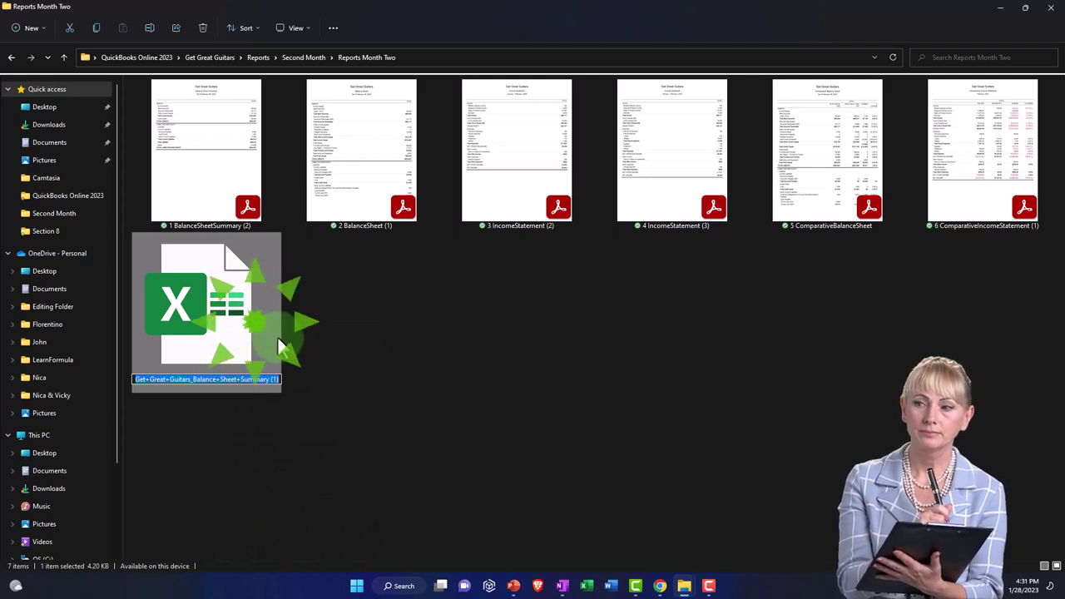
pyautogui.write('Reports MOnth')
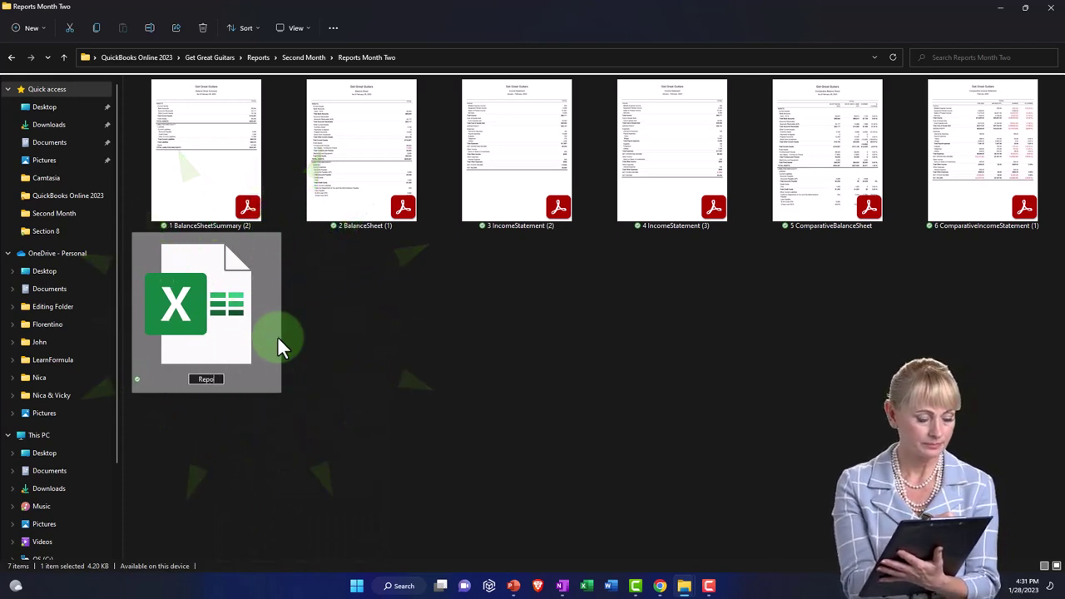
pyautogui.press('BackSpace')
pyautogui.press('BackSpace')
pyautogui.press('BackSpace')
pyautogui.press('BackSpace')
pyautogui.press('BackSpace')
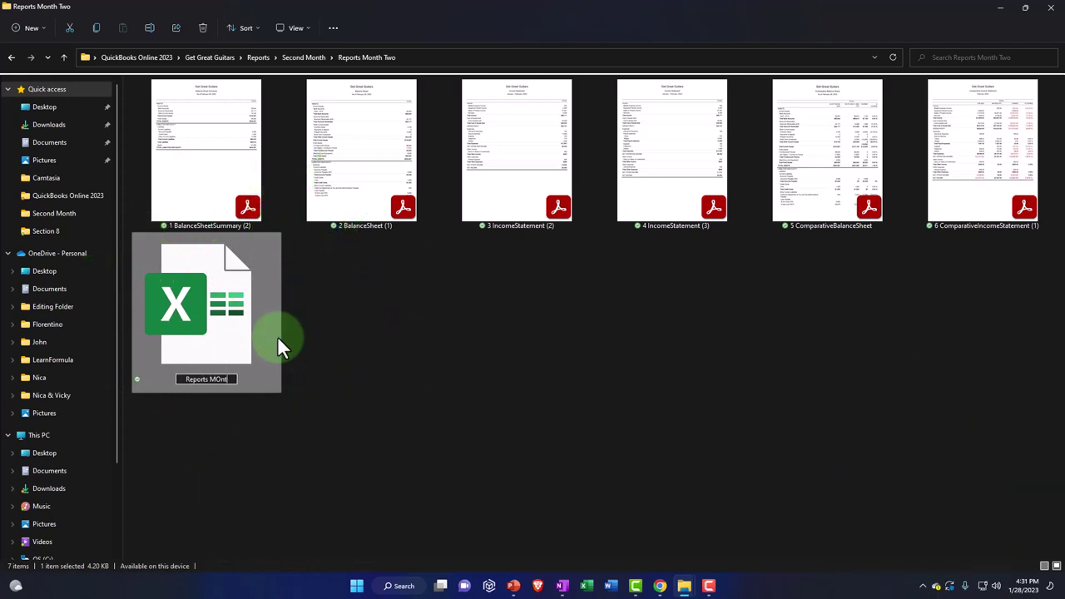
pyautogui.write('onth Two')
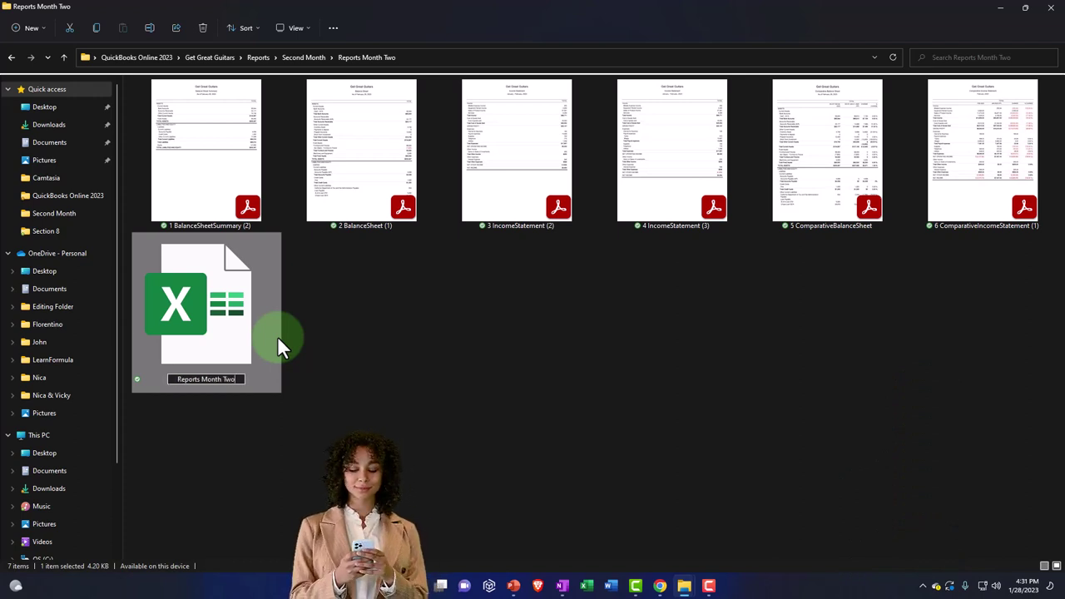
pyautogui.press('Return')
pyautogui.doubleClick(229, 330)
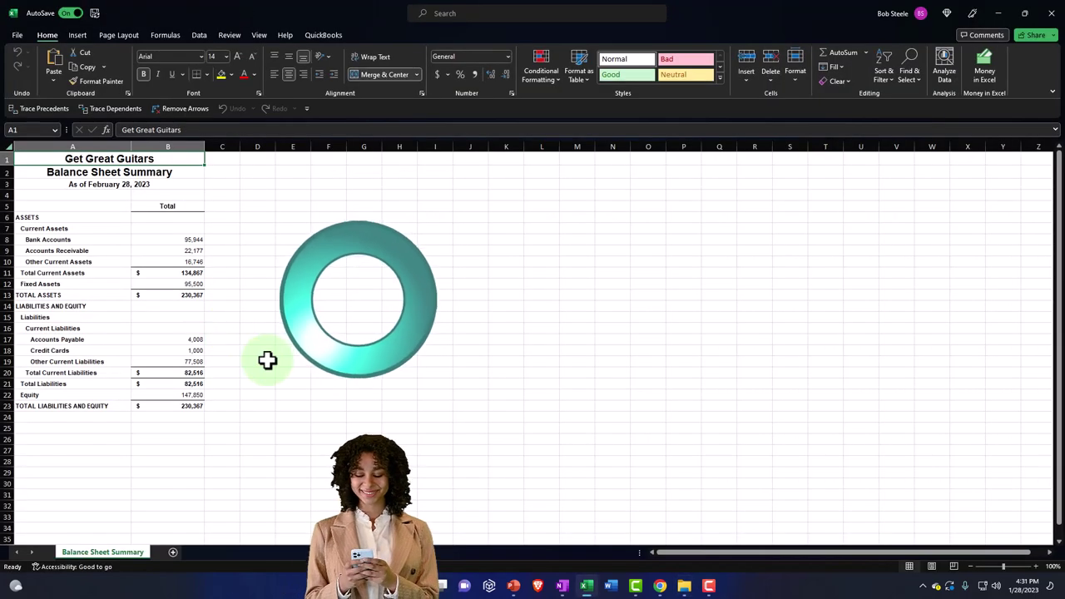
# Step: Widen column A to fit the labels and narrow column B
pyautogui.click(268, 361)
pyautogui.scroll(2, 268, 361)
pyautogui.scroll(2, 270, 362)
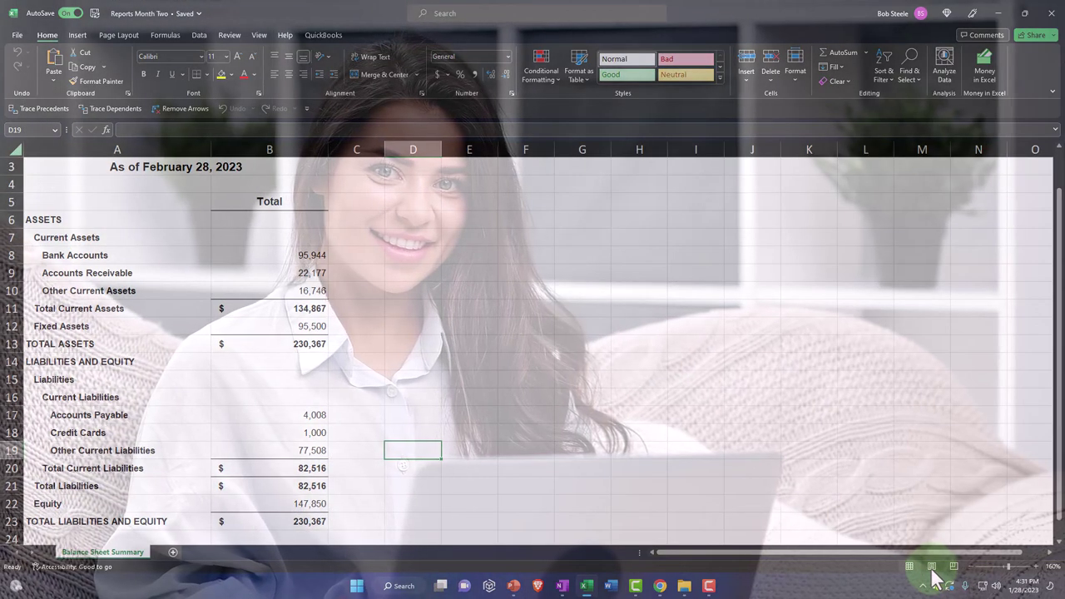
pyautogui.click(931, 566)
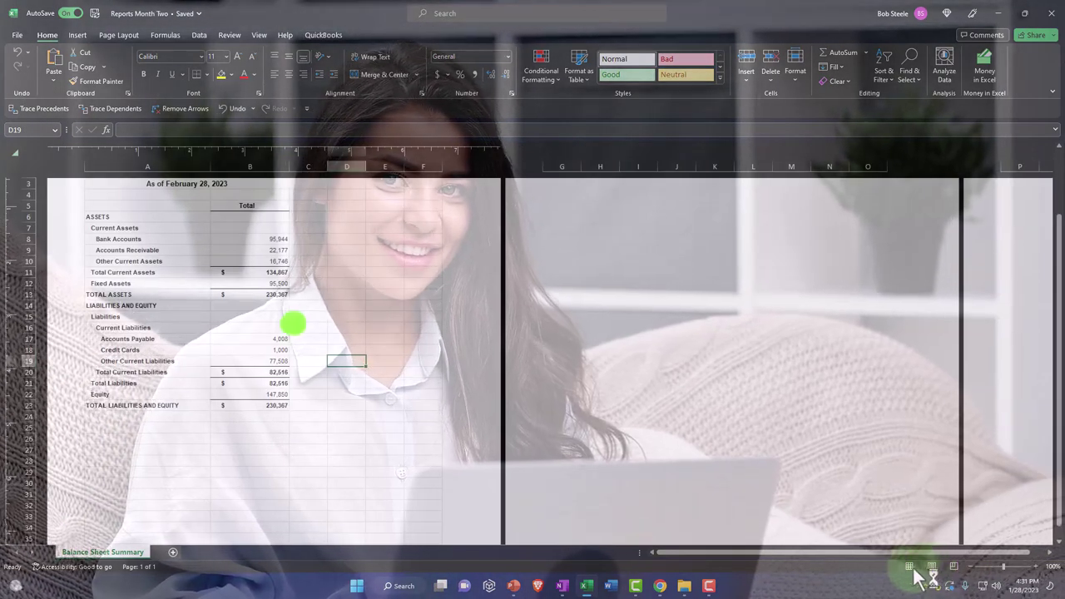
pyautogui.click(909, 566)
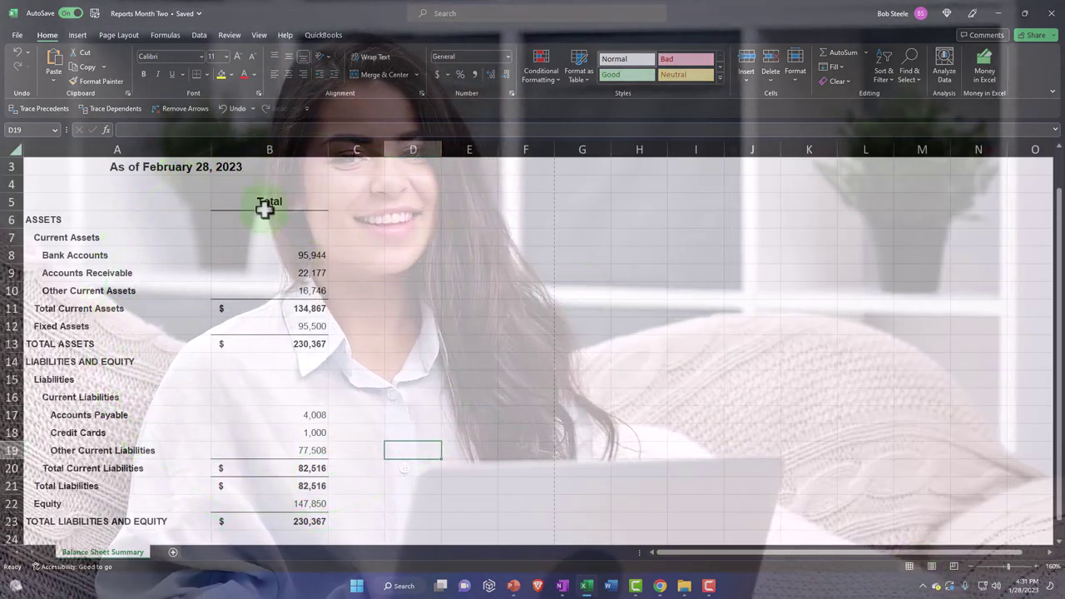
pyautogui.moveTo(212, 148); pyautogui.dragTo(430, 166)
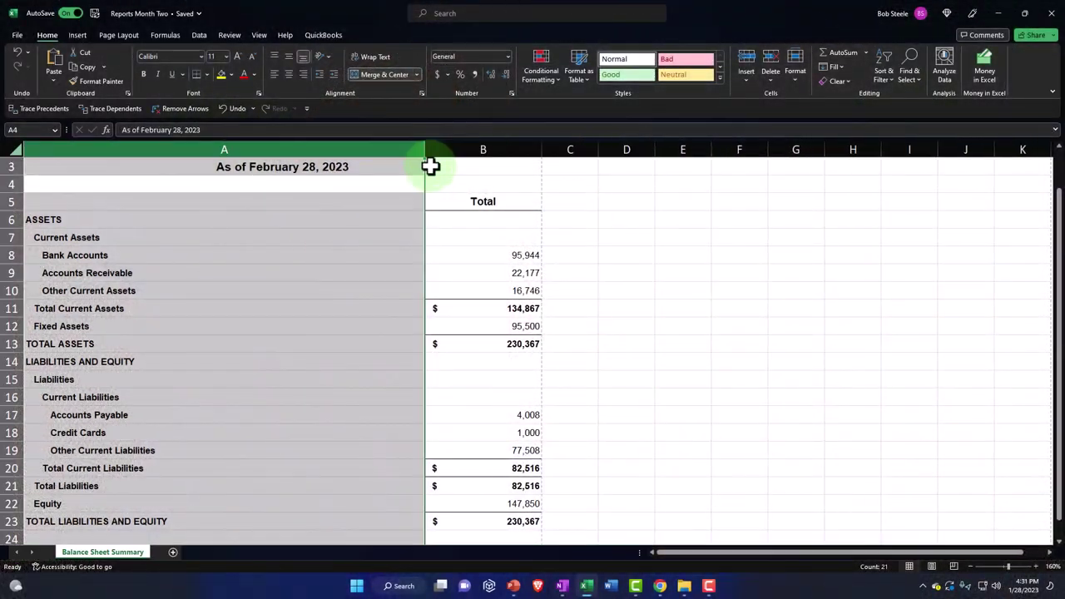
pyautogui.click(490, 178)
pyautogui.moveTo(529, 155)
pyautogui.mouseDown()
pyautogui.moveTo(516, 161)
pyautogui.moveTo(525, 162)
pyautogui.mouseUp()
# Step: Single-underline the figures in B10, B12 and B19
pyautogui.click(508, 291)
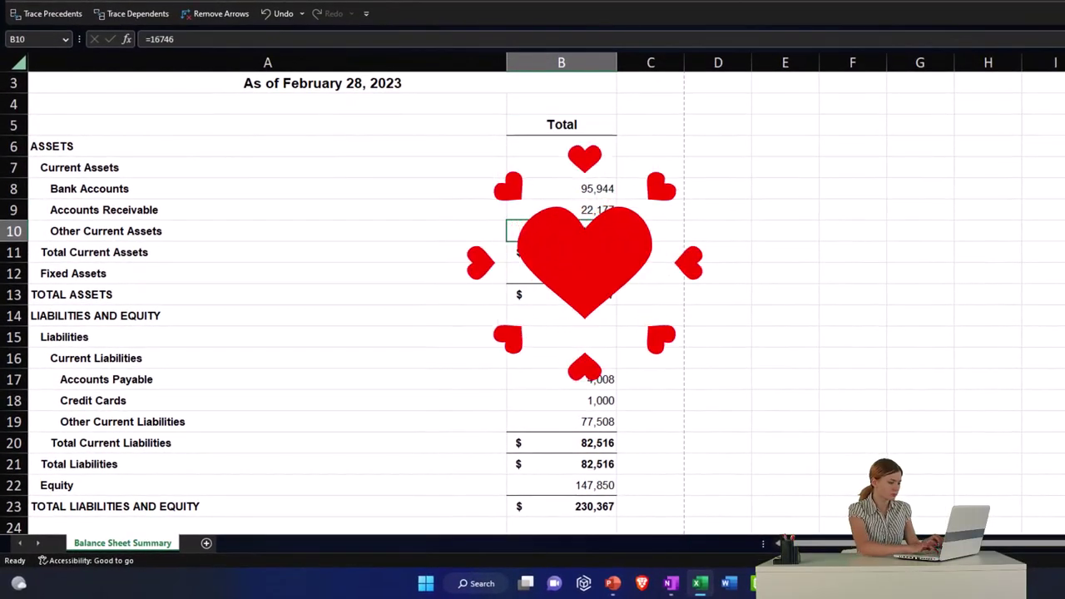
pyautogui.keyDown('ctrl'); pyautogui.click(582, 273); pyautogui.keyUp('ctrl')
pyautogui.keyDown('ctrl'); pyautogui.click(585, 417); pyautogui.keyUp('ctrl')
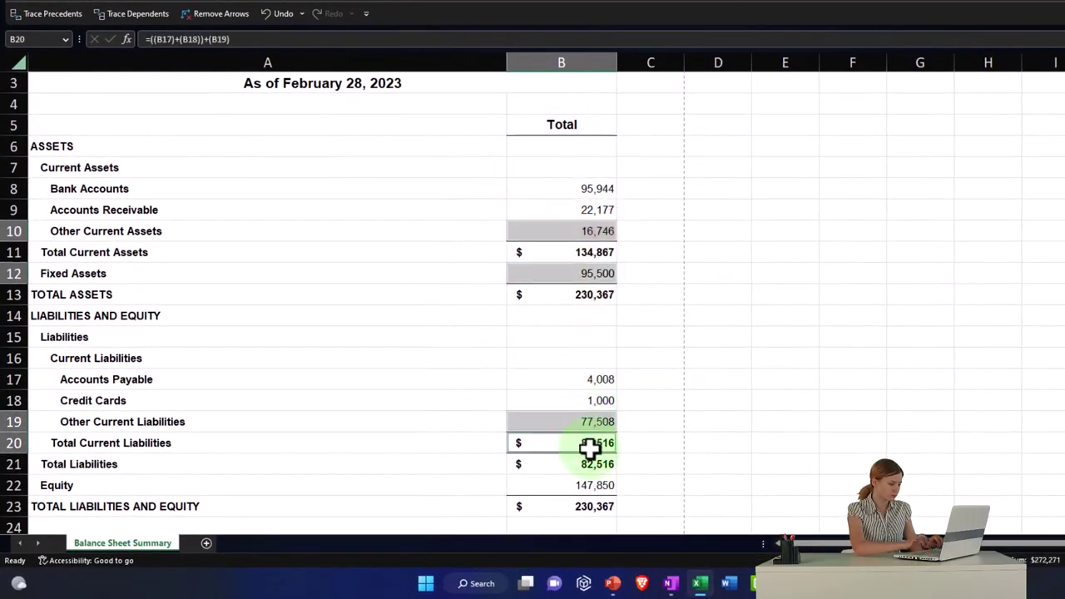
pyautogui.scroll(-1, 589, 448)
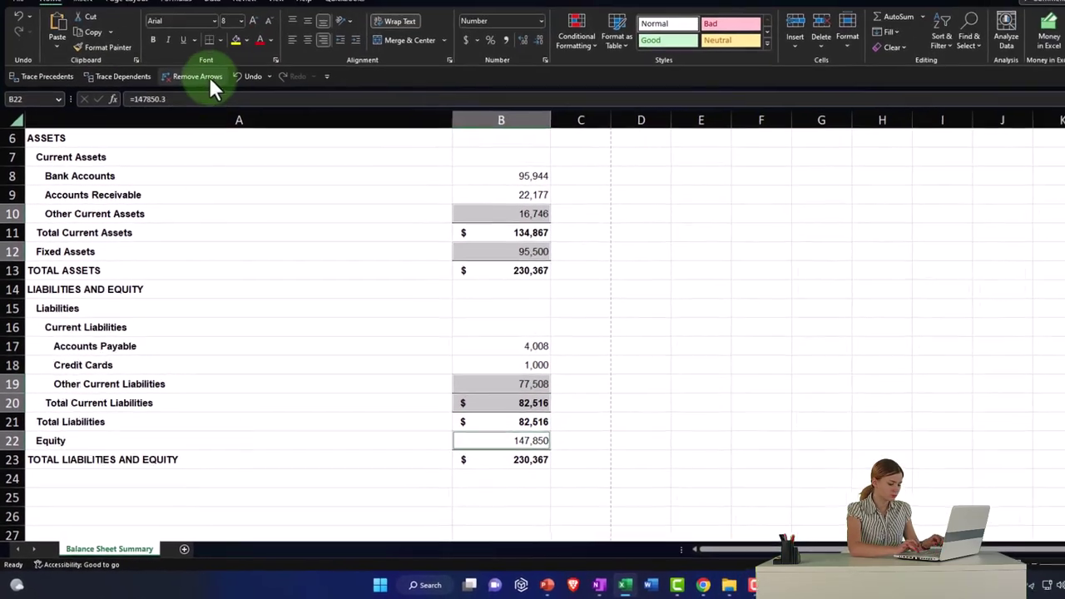
pyautogui.click(187, 60)
pyautogui.click(190, 83)
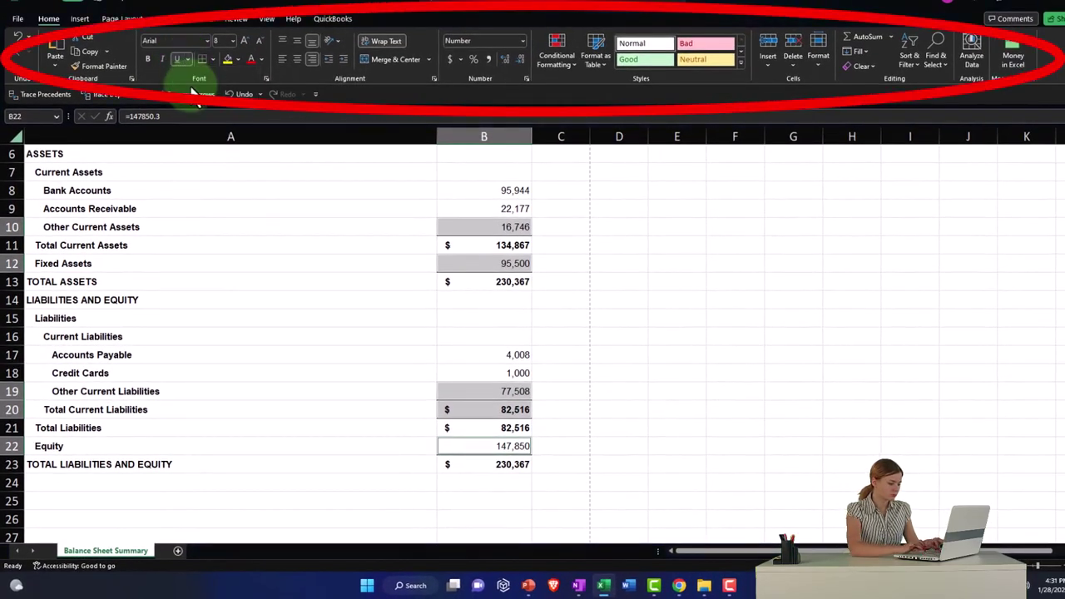
# Step: Double-underline the grand totals in B13 and B23
pyautogui.click(320, 342)
pyautogui.click(497, 464)
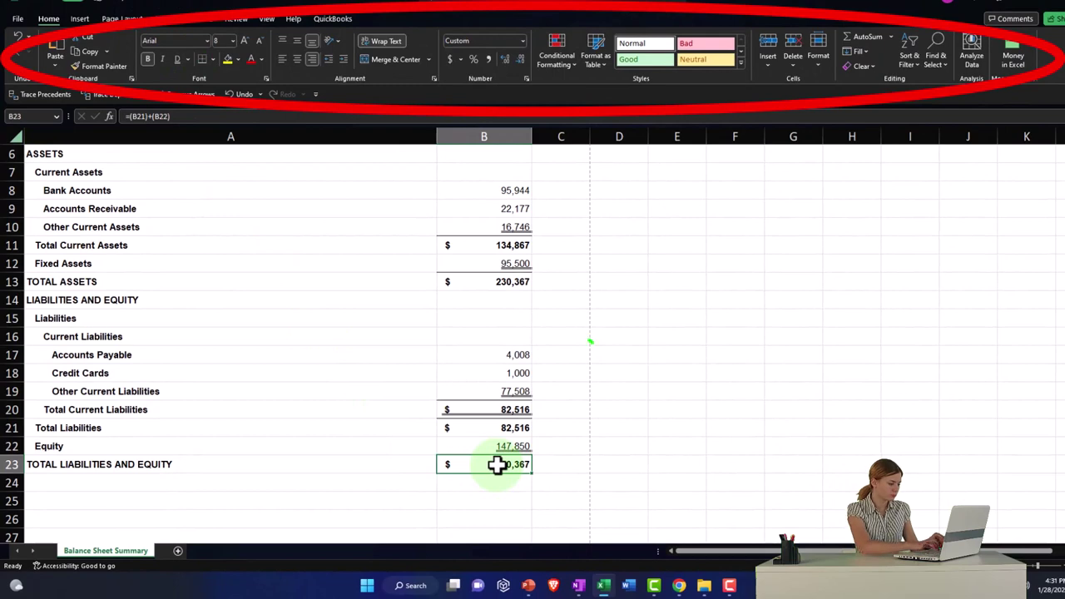
pyautogui.click(178, 61)
pyautogui.click(269, 354)
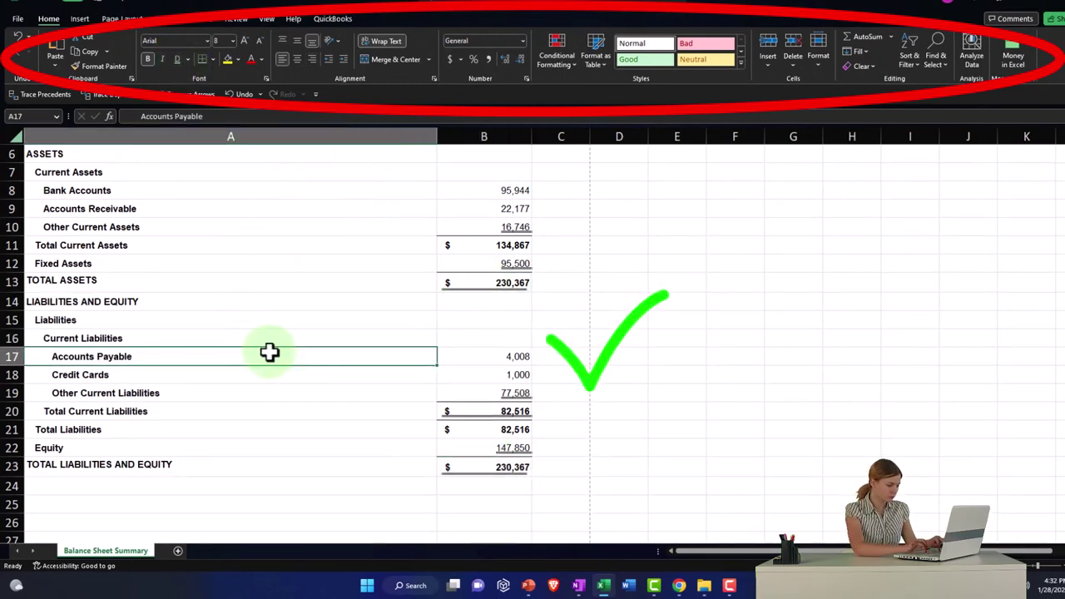
pyautogui.scroll(2, 282, 398)
# Step: Put borders around every cell in the report body A6:B23
pyautogui.moveTo(72, 259)
pyautogui.mouseDown()
pyautogui.moveTo(440, 447)
pyautogui.moveTo(491, 574)
pyautogui.moveTo(475, 508)
pyautogui.moveTo(511, 518)
pyautogui.mouseUp()
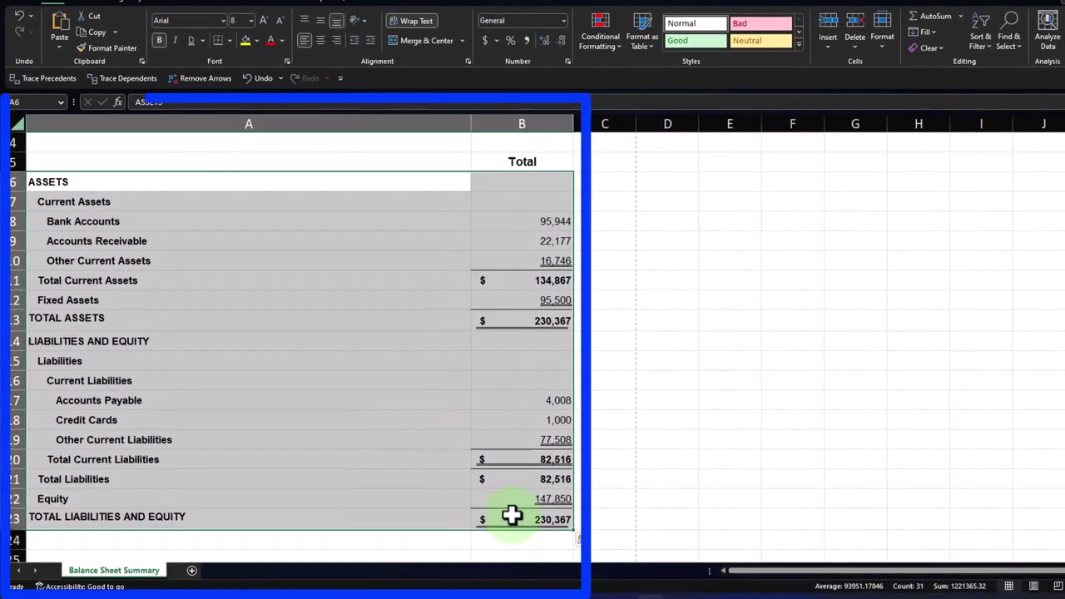
pyautogui.click(229, 39)
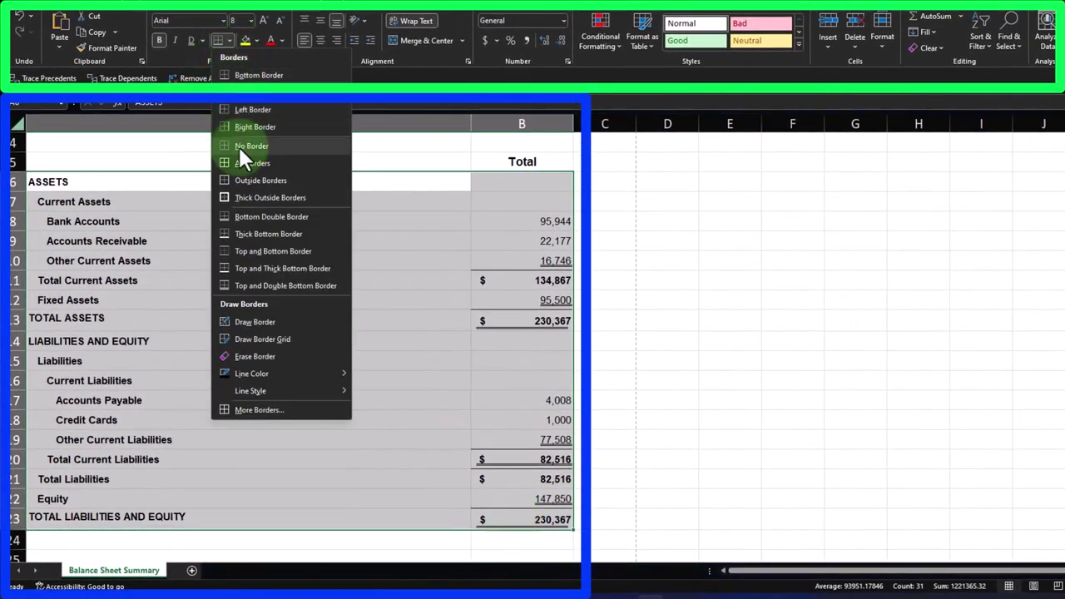
pyautogui.click(240, 168)
pyautogui.click(237, 339)
pyautogui.scroll(1, 242, 353)
pyautogui.scroll(-3, 245, 363)
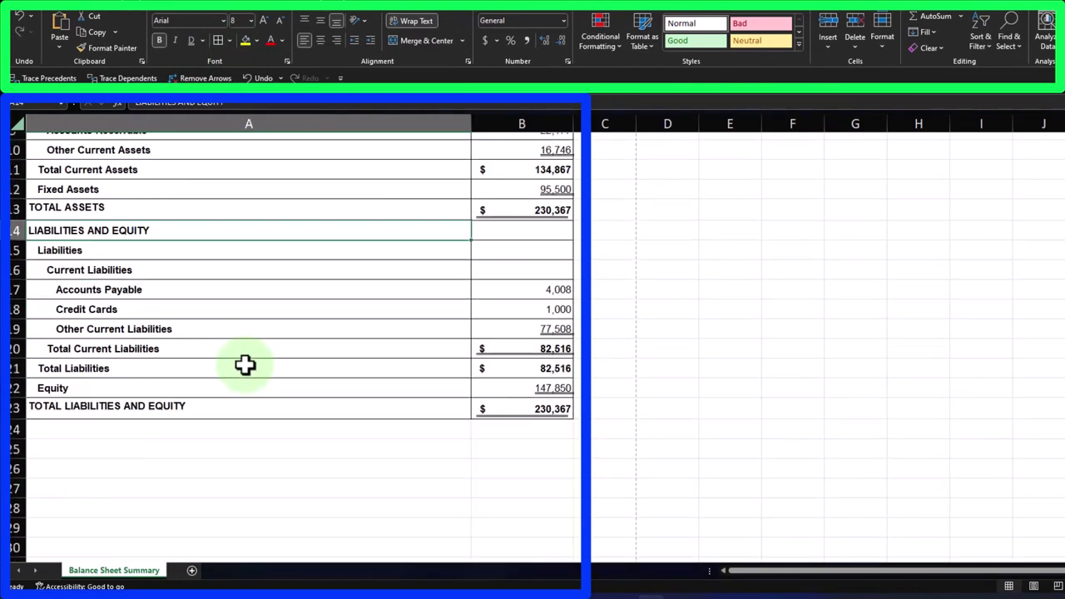
pyautogui.scroll(3, 244, 364)
# Step: Give the A1:B3 title block a black fill with white text, widening column A slightly
pyautogui.moveTo(218, 146); pyautogui.dragTo(499, 186)
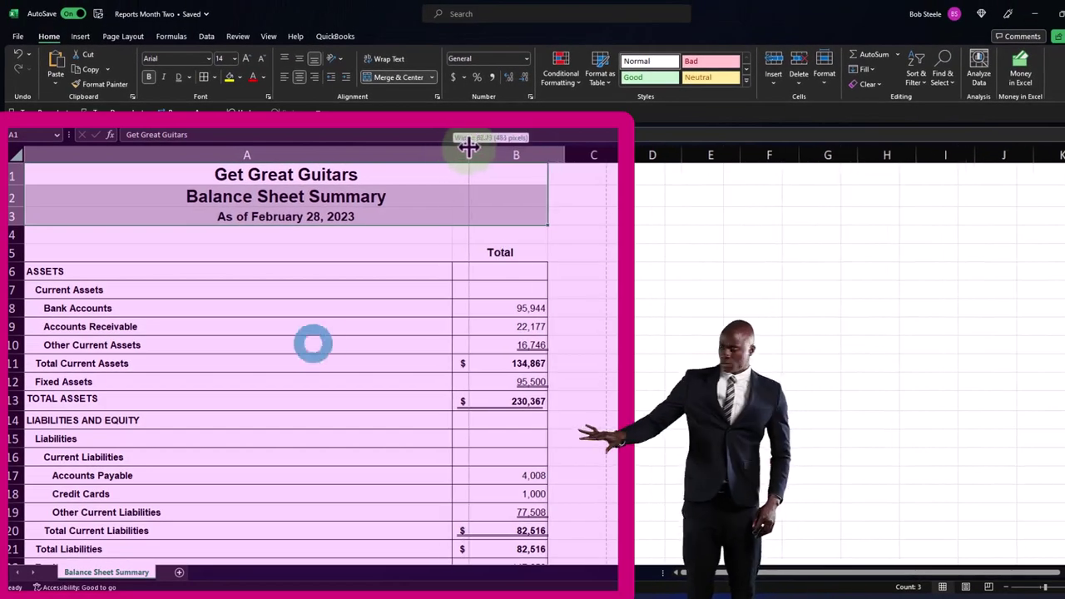
pyautogui.moveTo(468, 147); pyautogui.dragTo(486, 151)
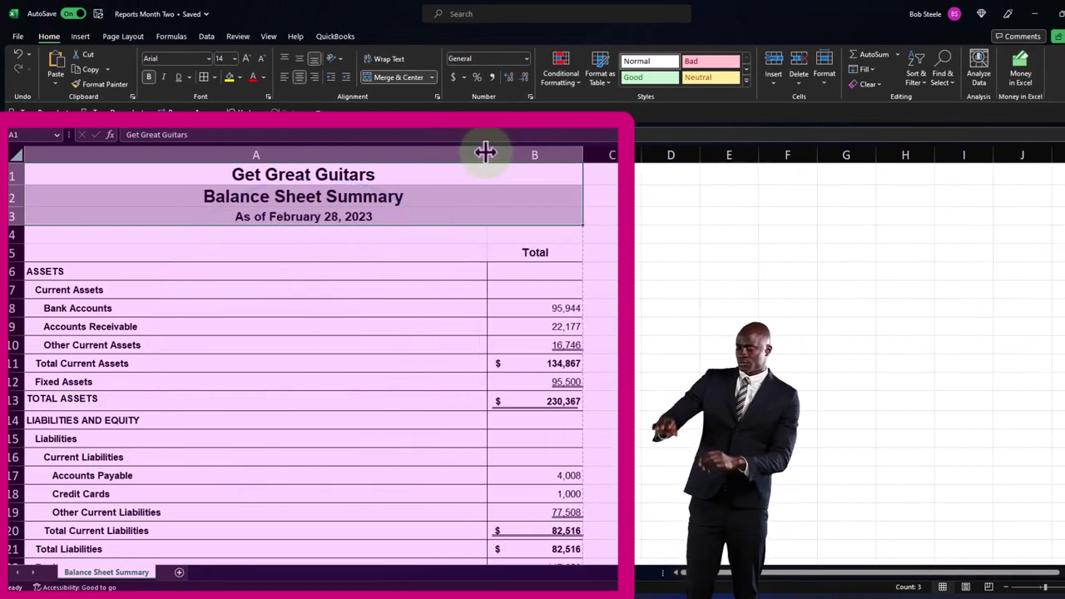
pyautogui.click(333, 216)
pyautogui.moveTo(188, 177); pyautogui.dragTo(361, 215)
pyautogui.click(239, 76)
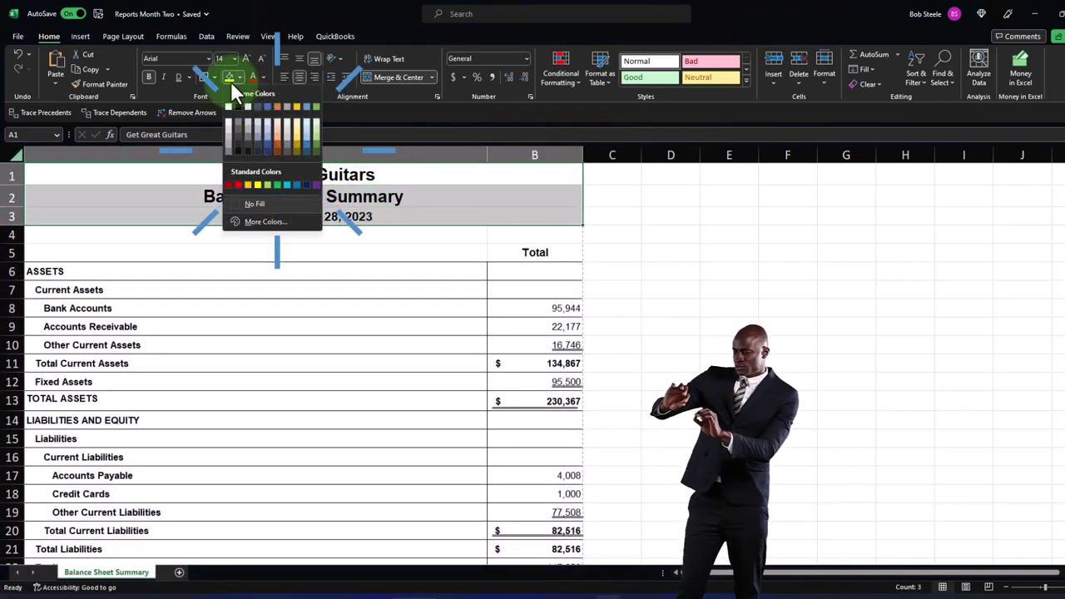
pyautogui.click(238, 105)
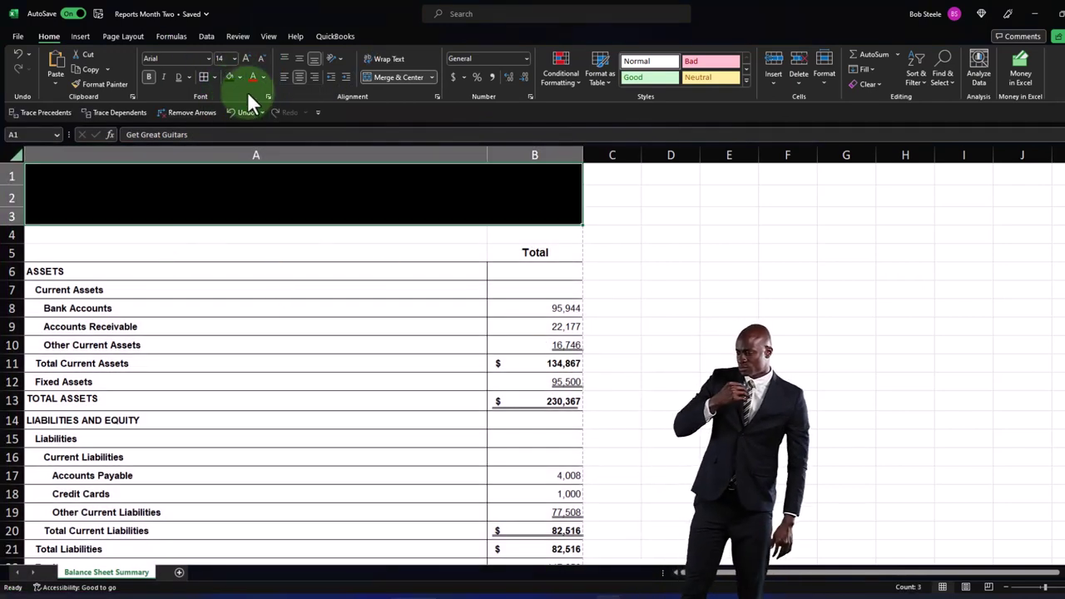
pyautogui.click(262, 77)
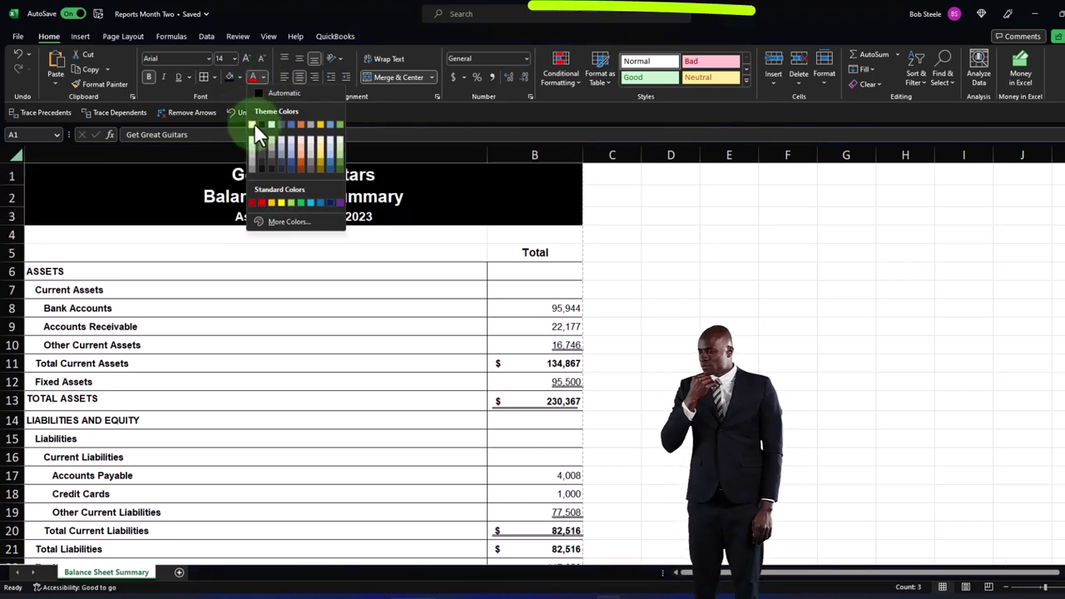
pyautogui.click(253, 124)
pyautogui.click(219, 326)
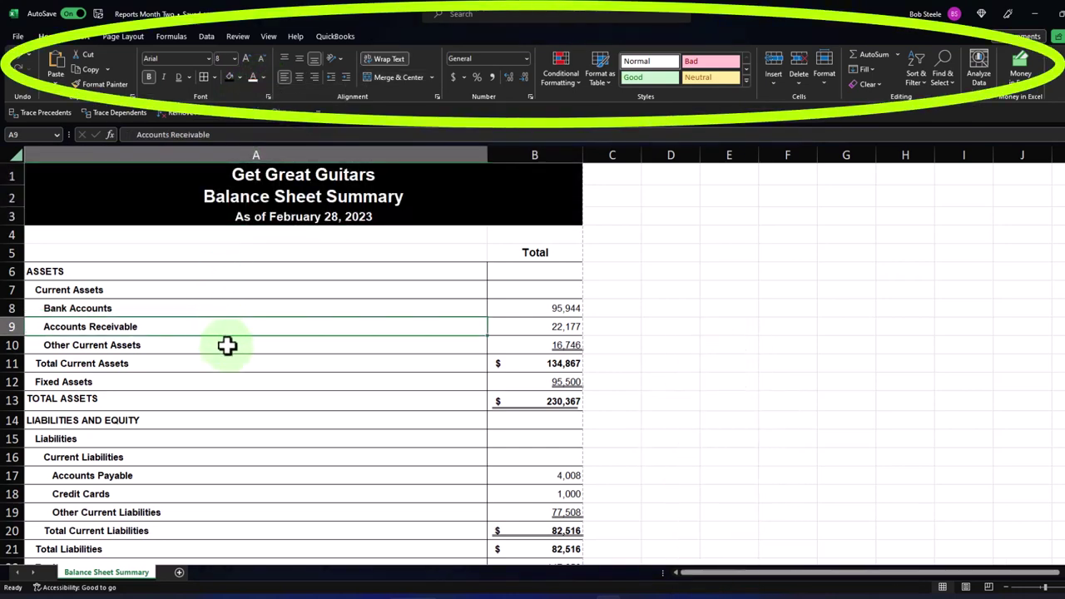
pyautogui.scroll(-4, 227, 345)
pyautogui.scroll(4, 228, 345)
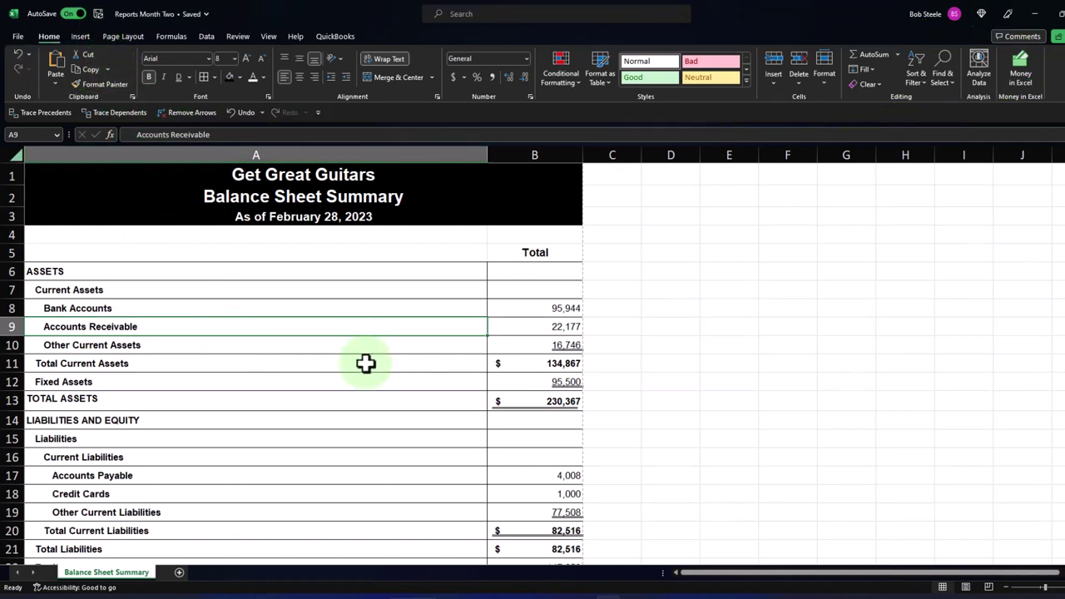
# Step: Return to QuickBooks in the browser and go back to the custom reports list
pyautogui.moveTo(682, 586)
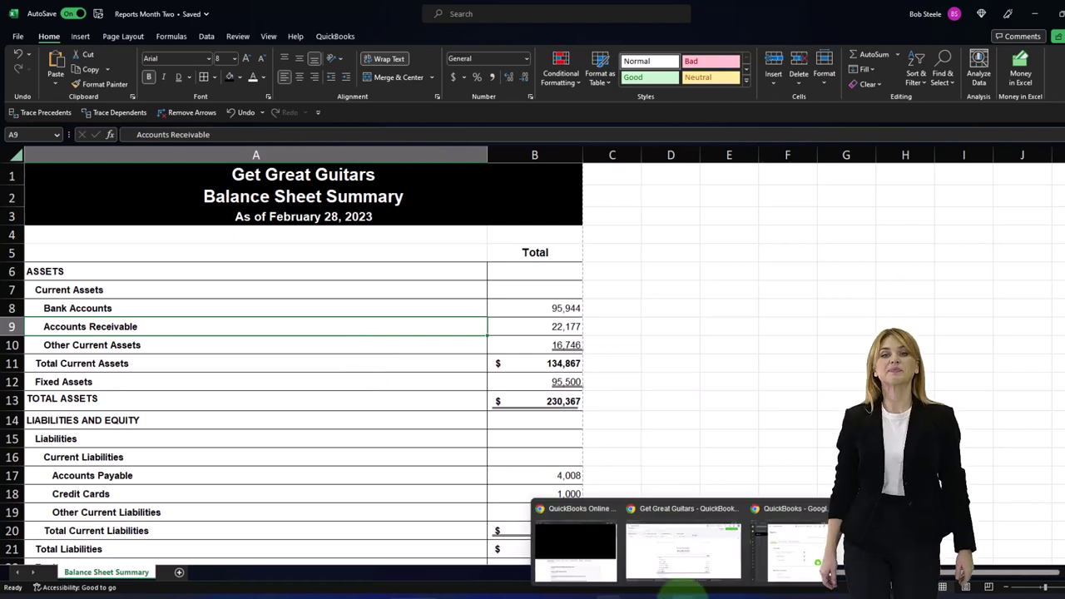
pyautogui.click(685, 553)
pyautogui.scroll(1, 197, 377)
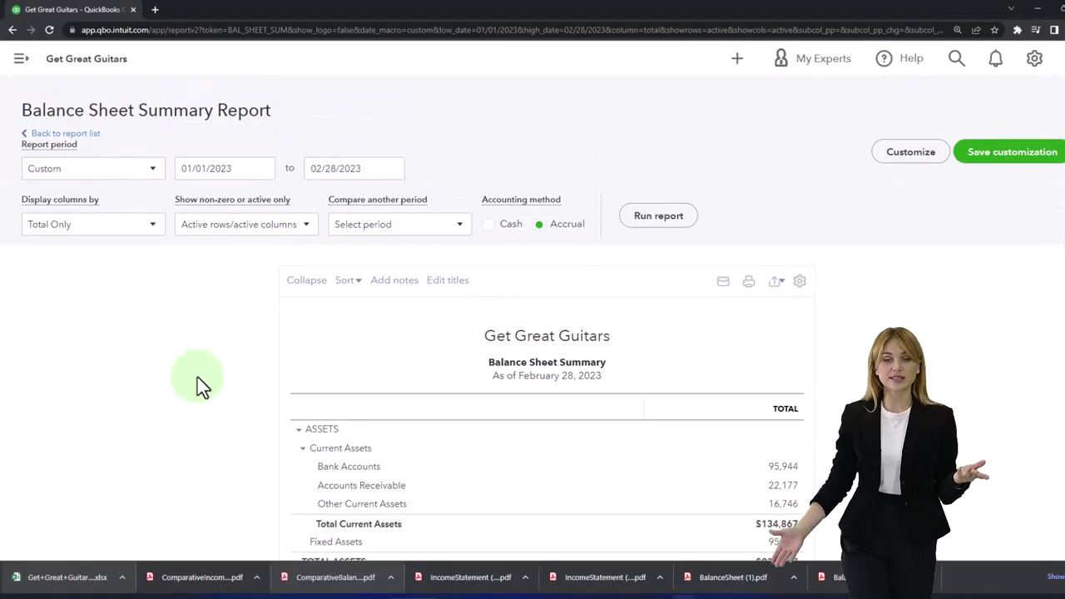
pyautogui.click(81, 135)
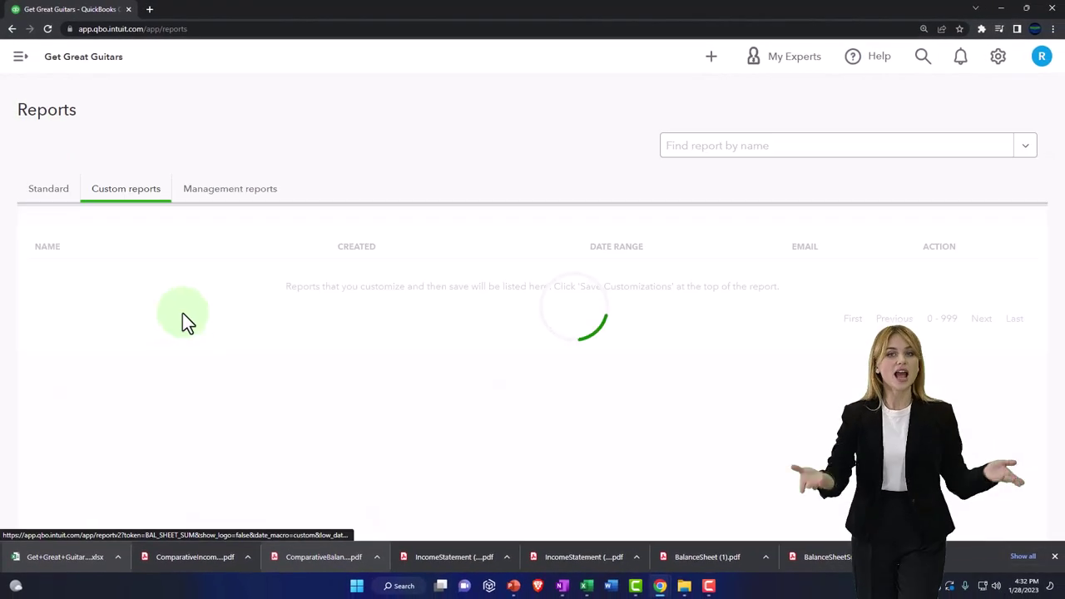
pyautogui.scroll(-3, 205, 376)
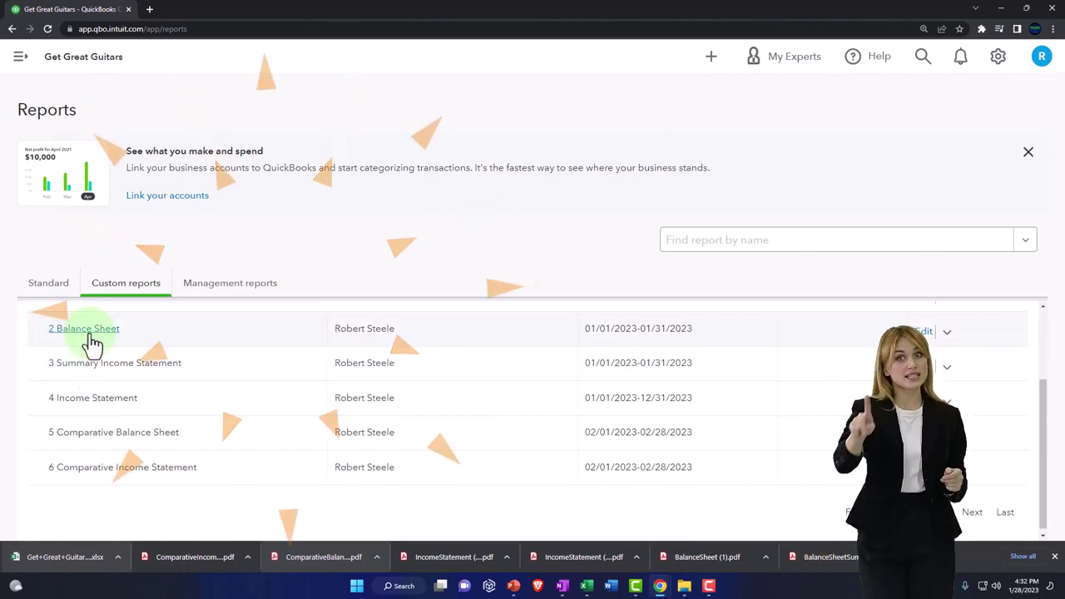
# Step: Rerun 2 Balance Sheet for 01/01/2023 to 02/28/2023, then switch to the exported Excel file
pyautogui.click(84, 331)
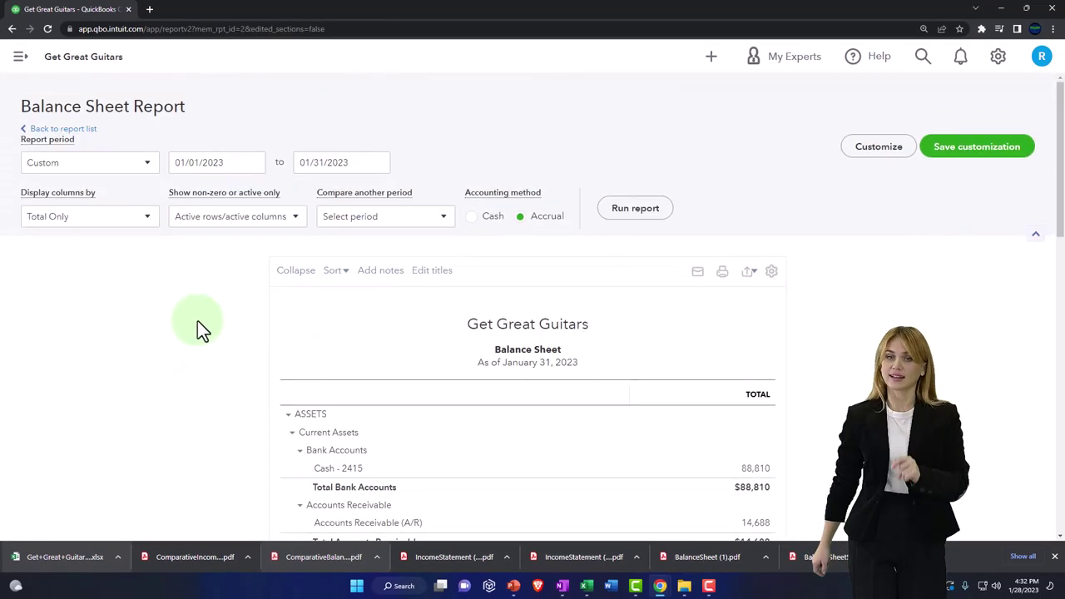
pyautogui.moveTo(234, 166); pyautogui.dragTo(79, 166)
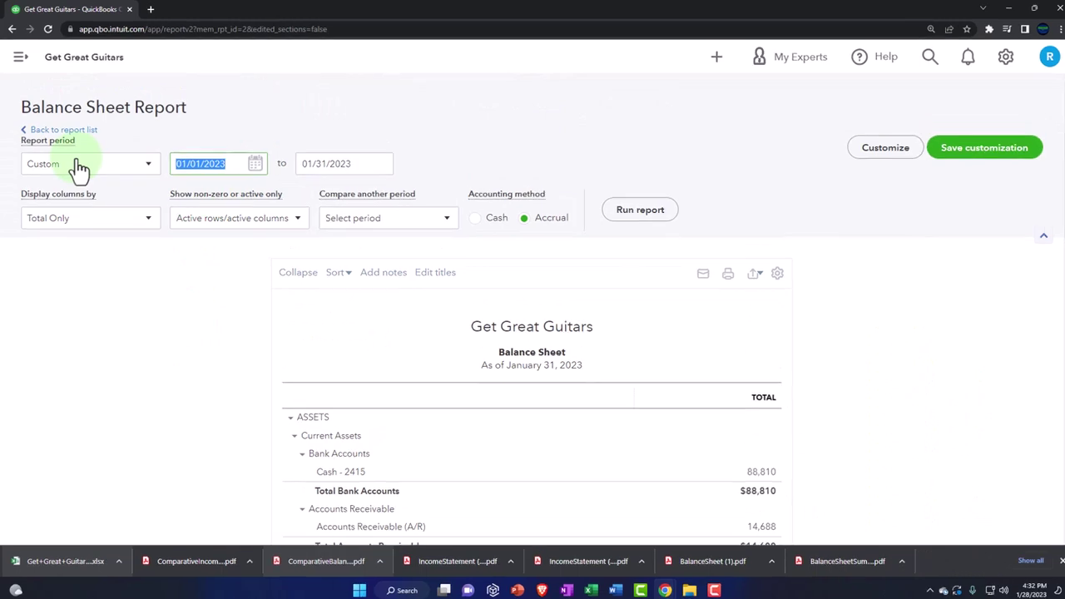
pyautogui.write('0101')
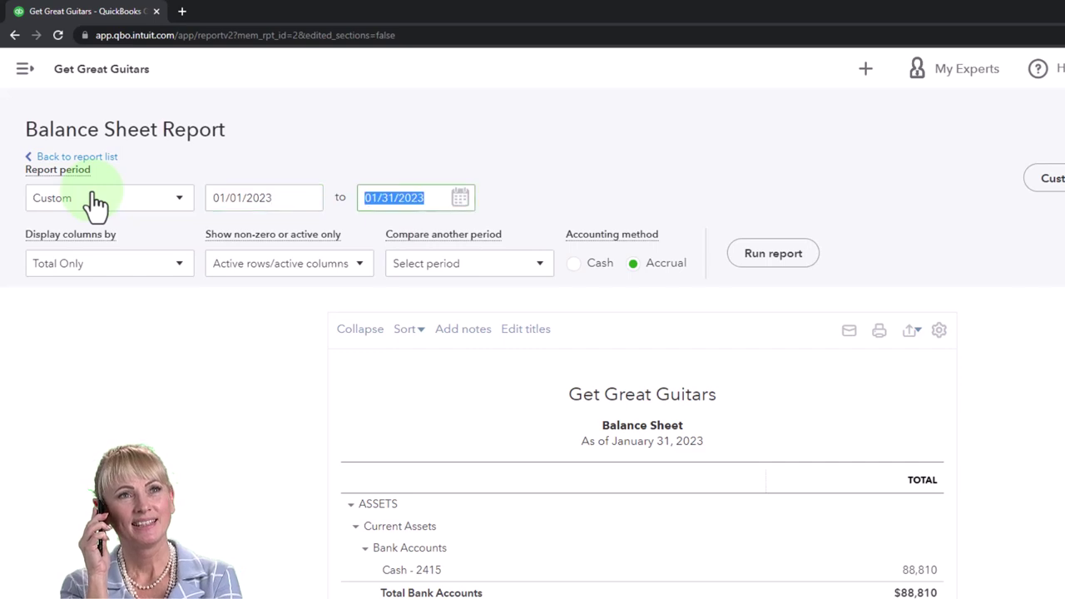
pyautogui.write('028')
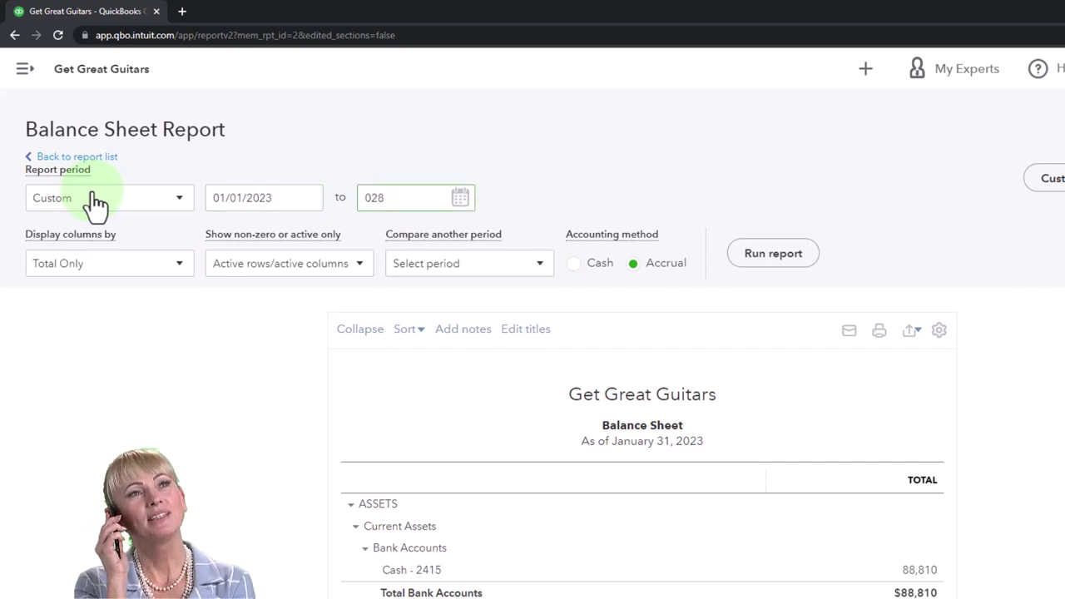
pyautogui.press('BackSpace')
pyautogui.write('28/2023')
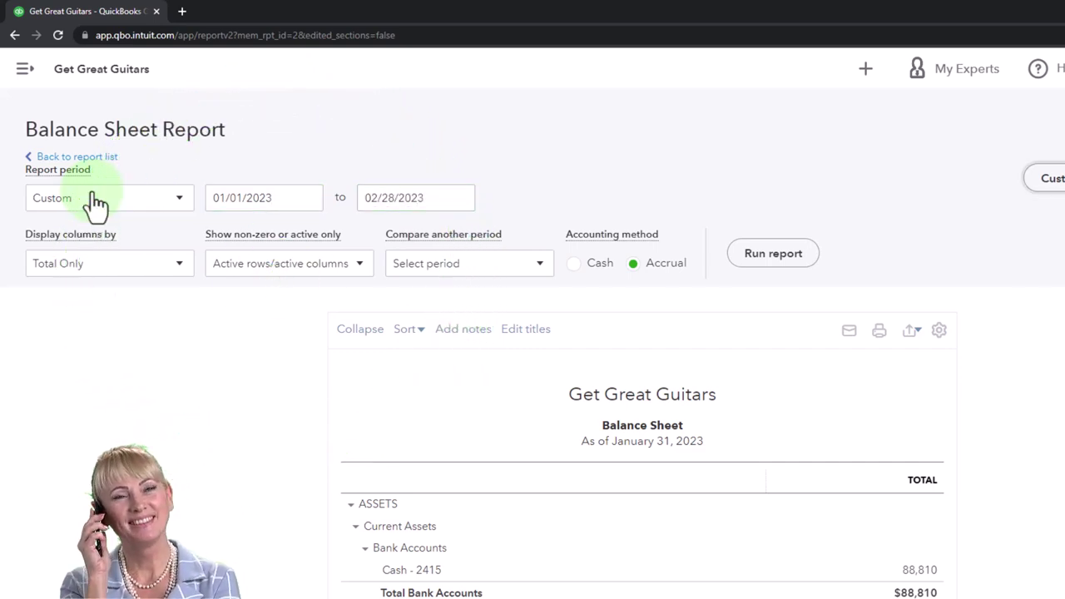
pyautogui.click(764, 256)
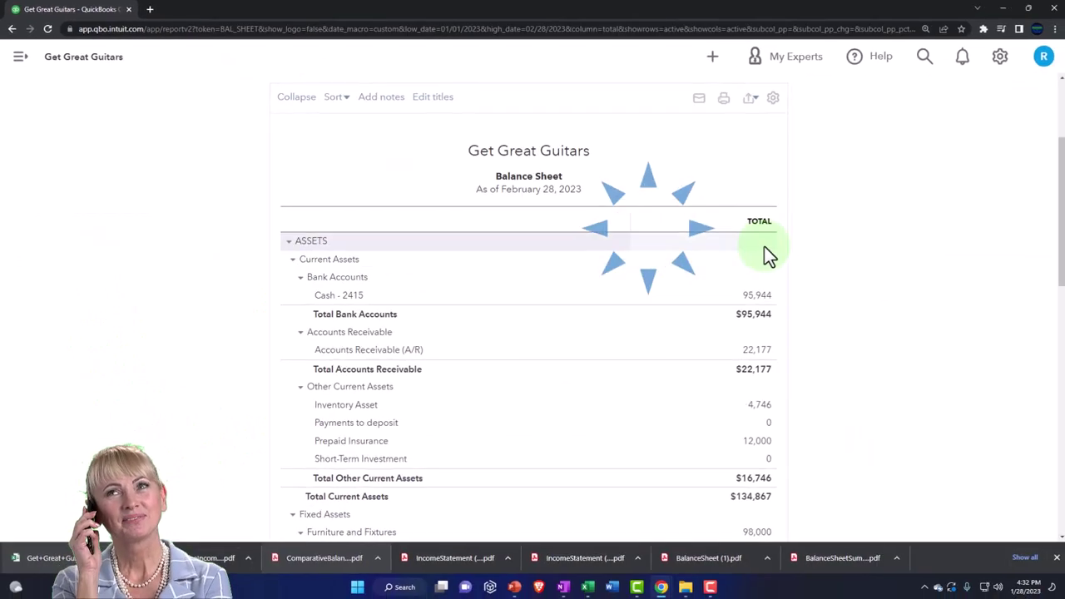
pyautogui.scroll(-3, 811, 300)
pyautogui.scroll(2, 790, 295)
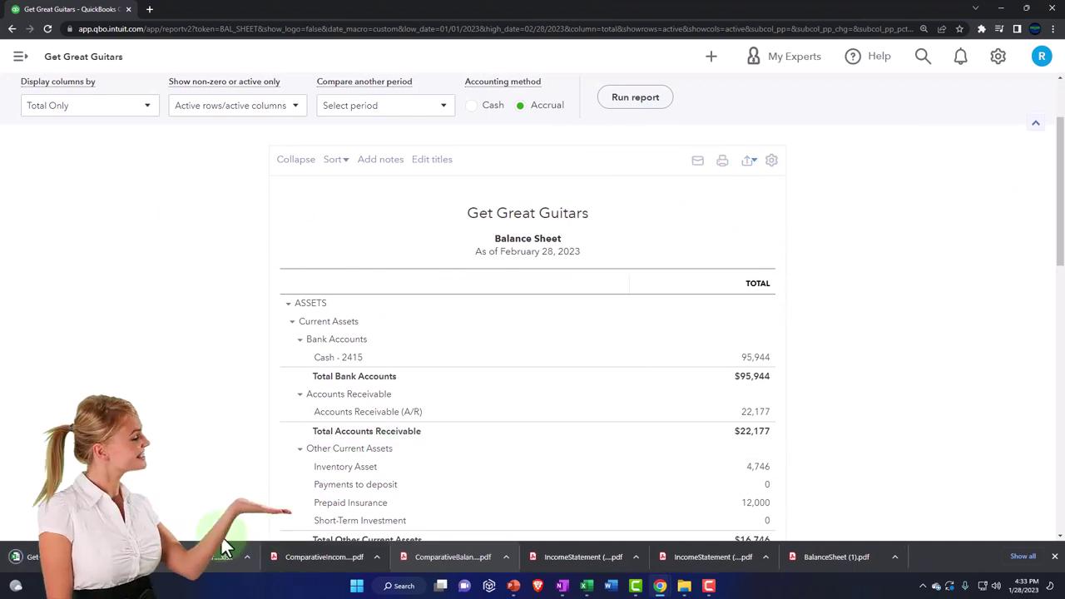
pyautogui.hotkey('alt', 'Tab')
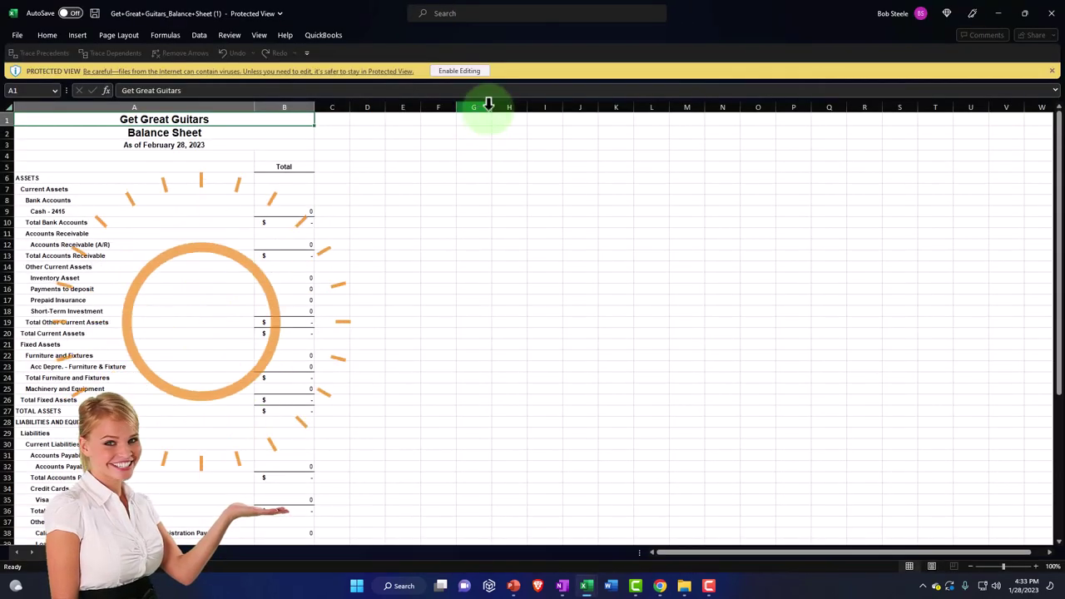
# Step: Enable editing in the exported Balance Sheet workbook and copy the entire worksheet
pyautogui.click(459, 71)
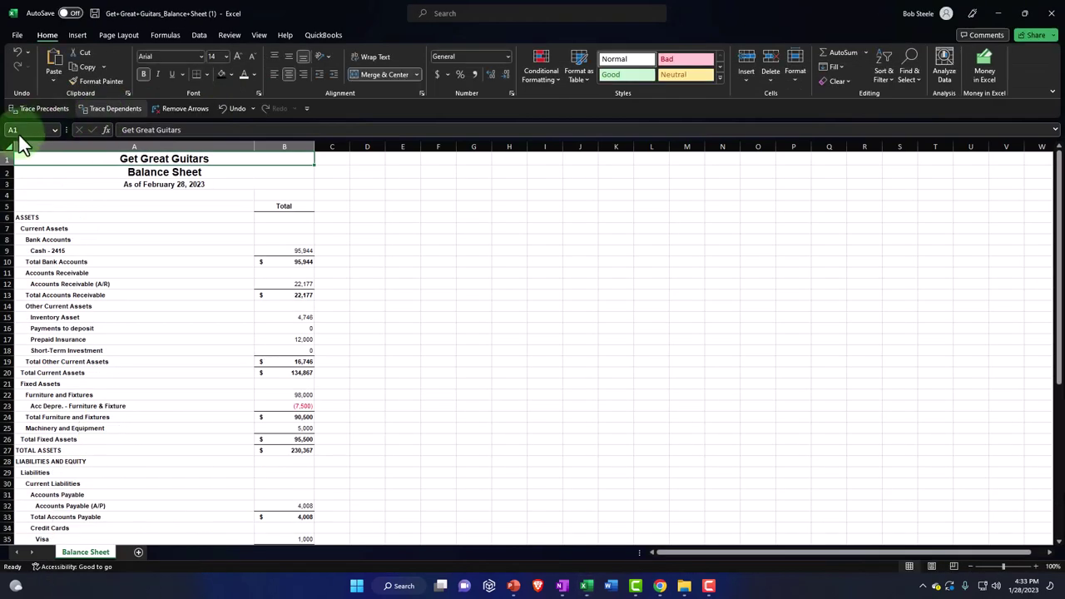
pyautogui.click(6, 145)
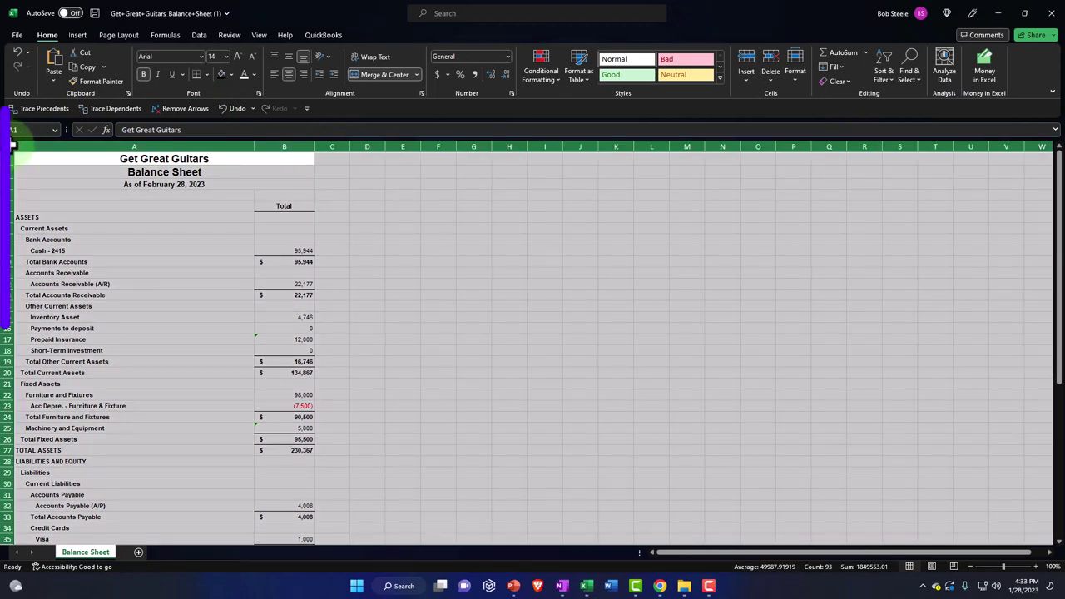
pyautogui.rightClick(150, 236)
pyautogui.click(170, 282)
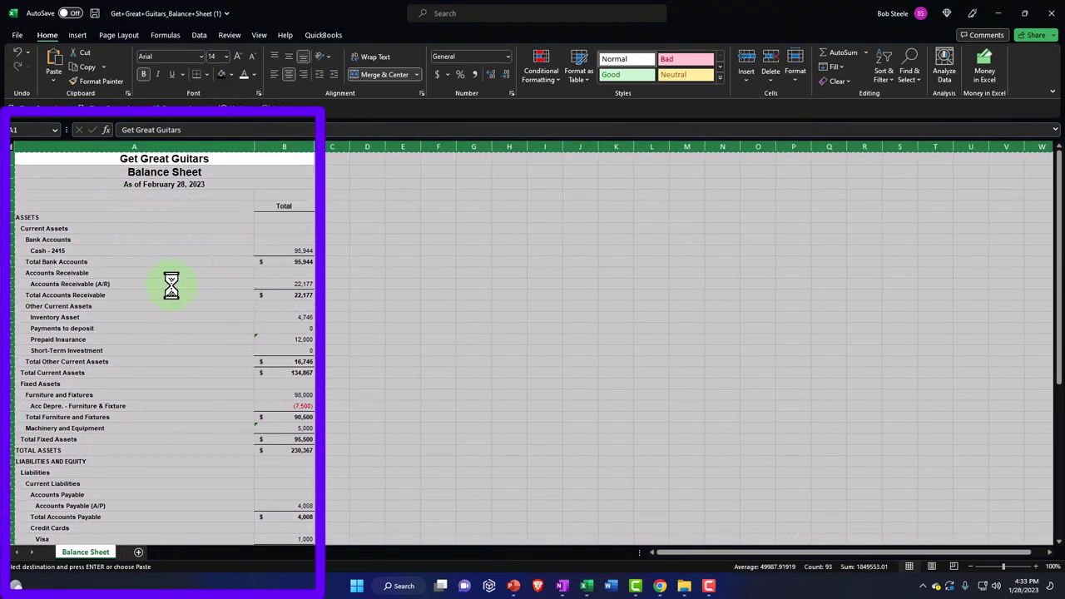
pyautogui.click(996, 15)
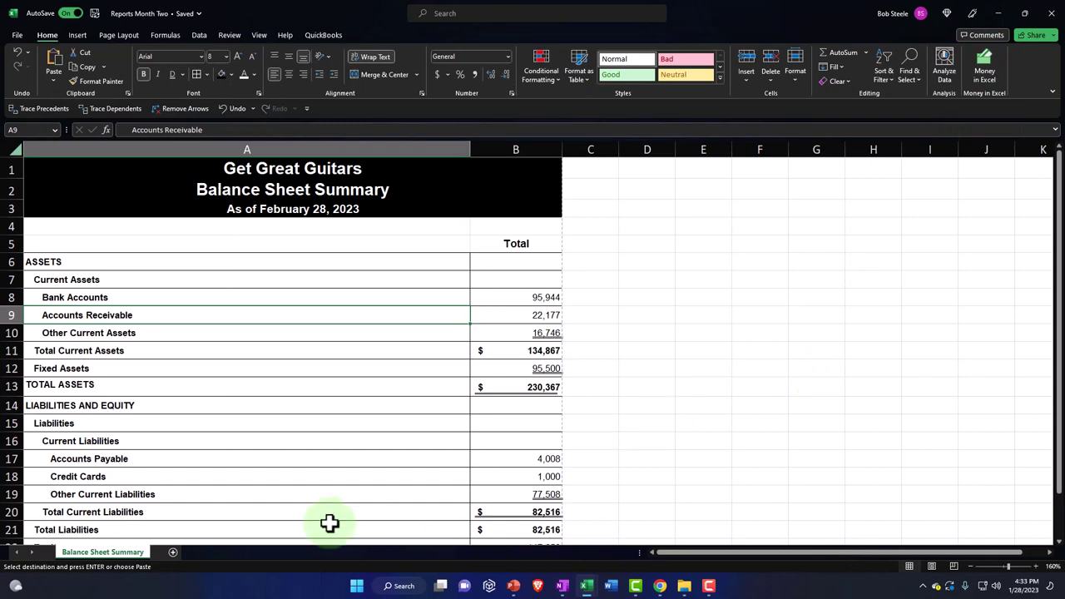
# Step: Paste the Balance Sheet into a new BS sheet and widen column A
pyautogui.click(173, 551)
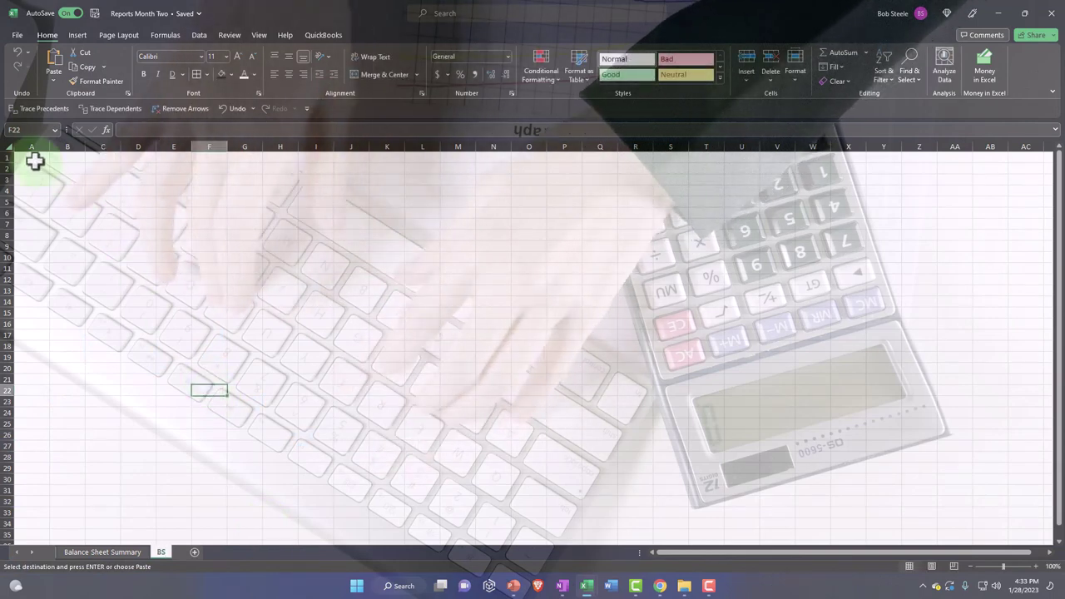
pyautogui.click(9, 147)
pyautogui.rightClick(44, 175)
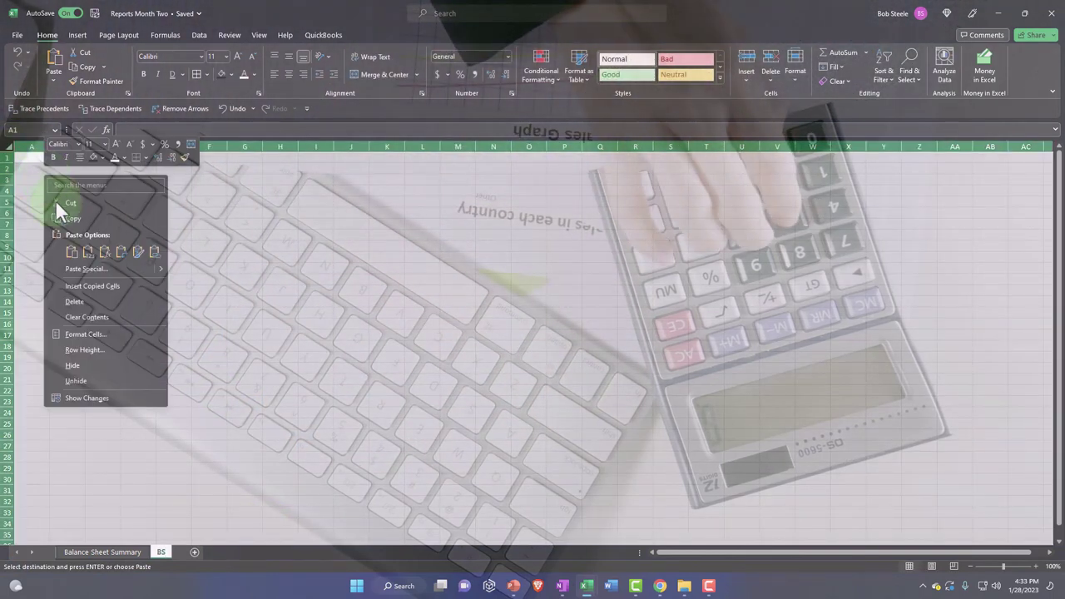
pyautogui.click(72, 253)
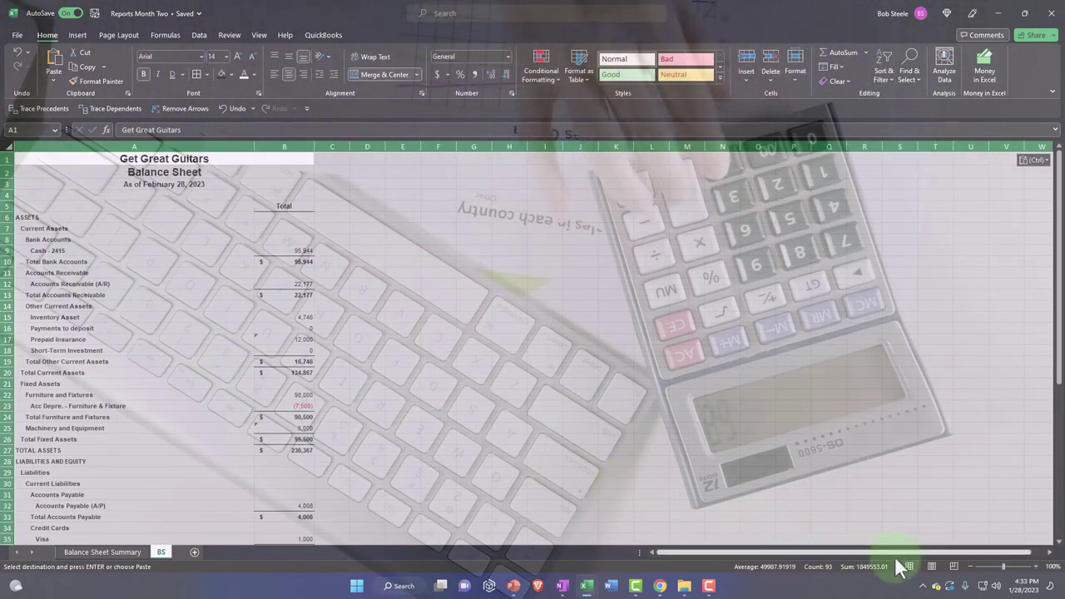
pyautogui.click(931, 567)
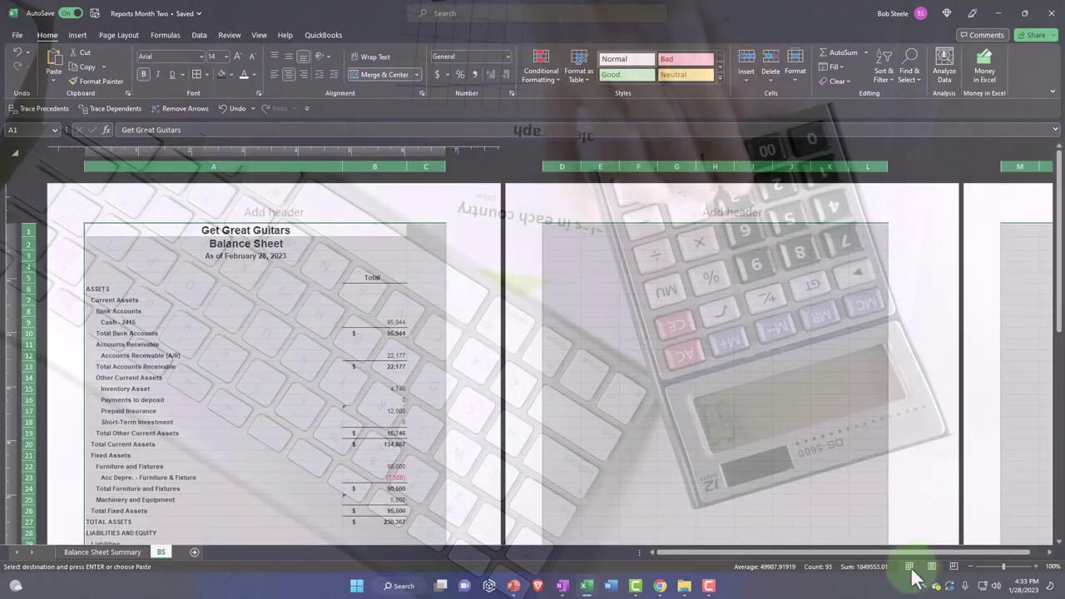
pyautogui.click(909, 566)
pyautogui.click(208, 331)
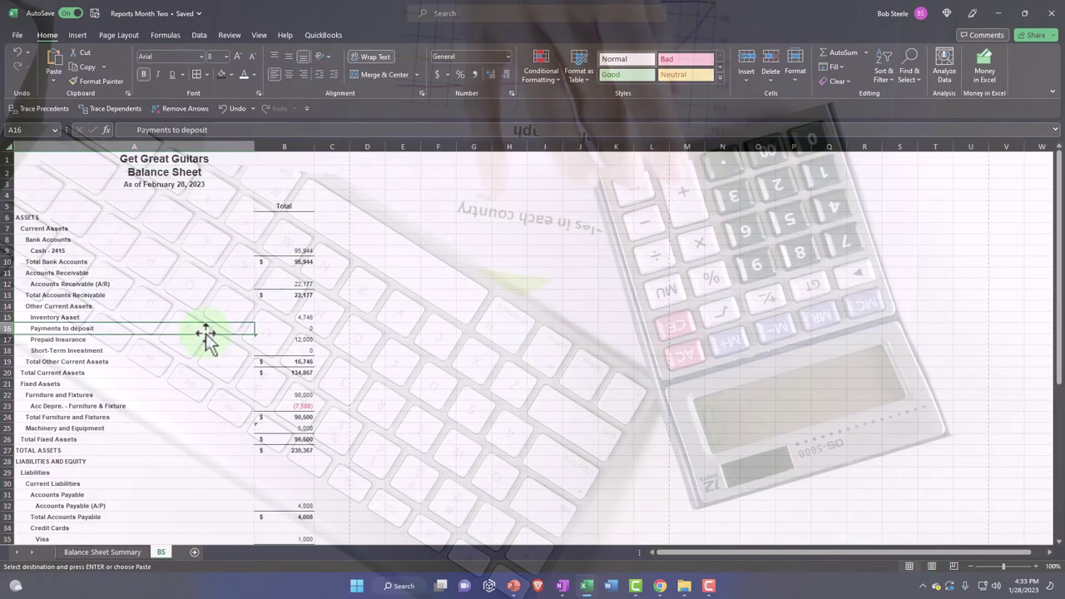
pyautogui.scroll(1, 208, 334)
pyautogui.scroll(3, 208, 337)
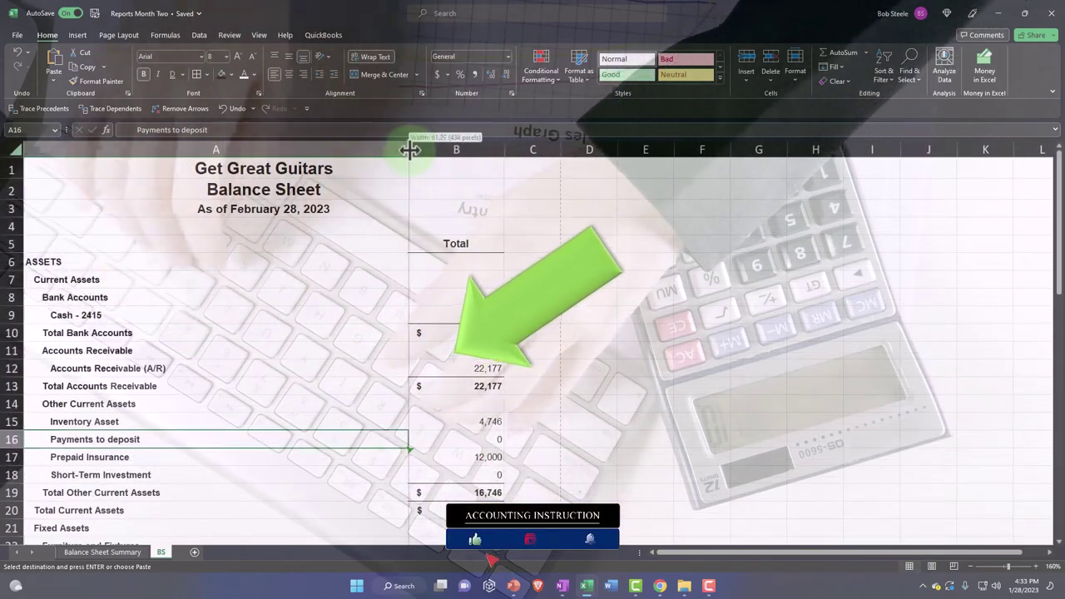
pyautogui.moveTo(408, 149); pyautogui.dragTo(440, 149)
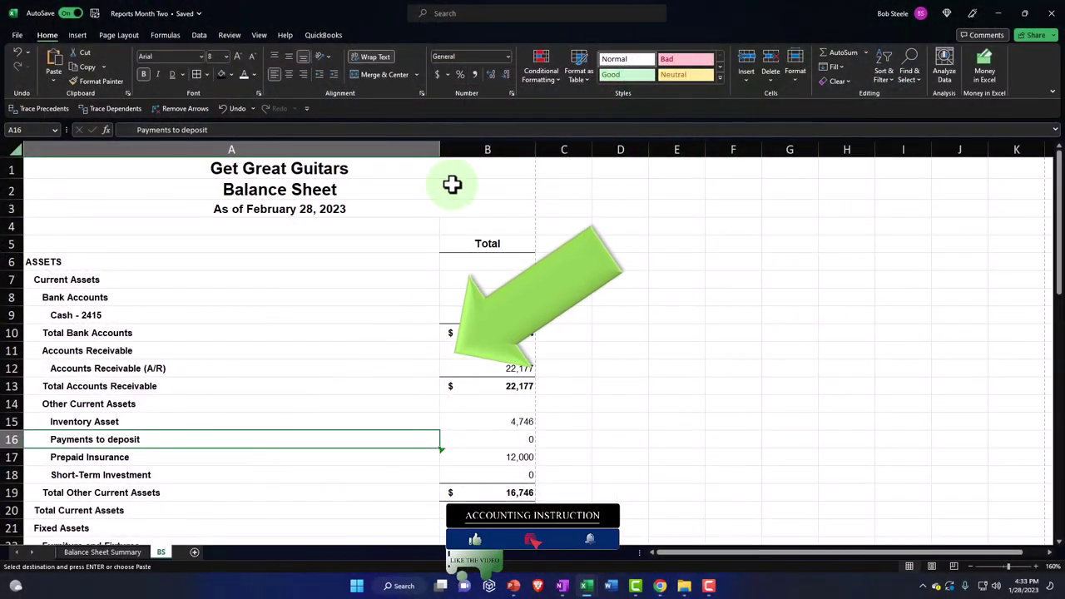
# Step: Widen column A further and underline the cash, depreciation, equipment and Total Fixed Assets amounts
pyautogui.moveTo(467, 147); pyautogui.dragTo(477, 148)
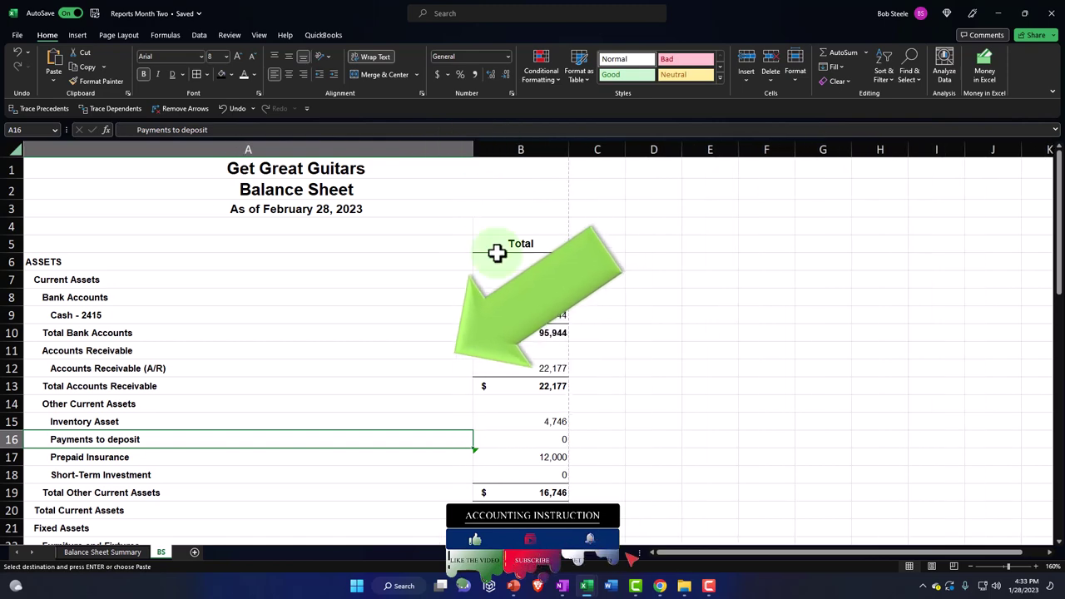
pyautogui.click(533, 315)
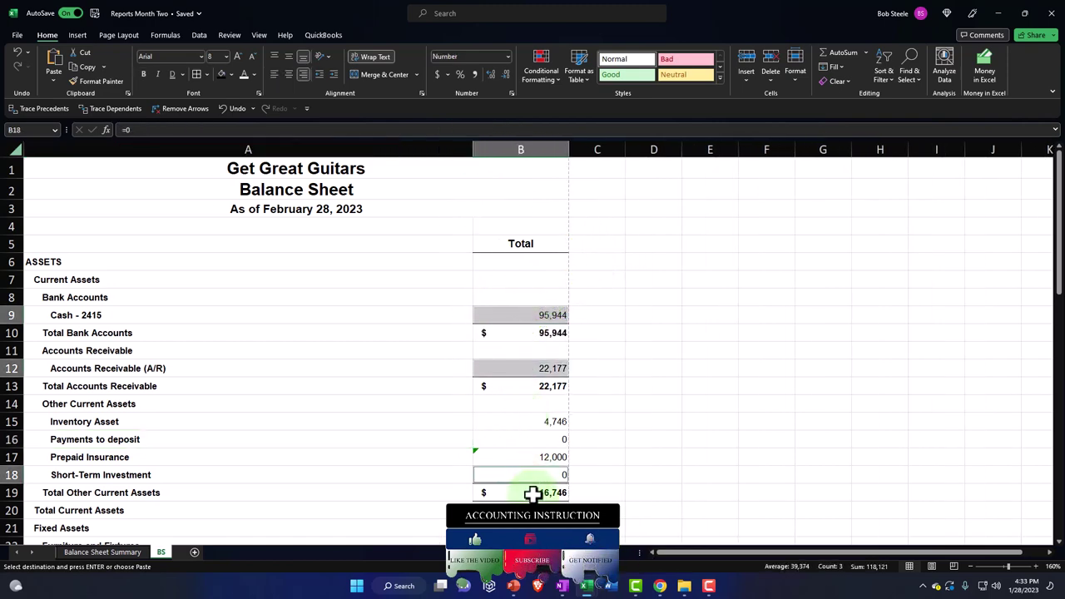
pyautogui.scroll(-3, 533, 494)
pyautogui.click(524, 405)
pyautogui.click(528, 437)
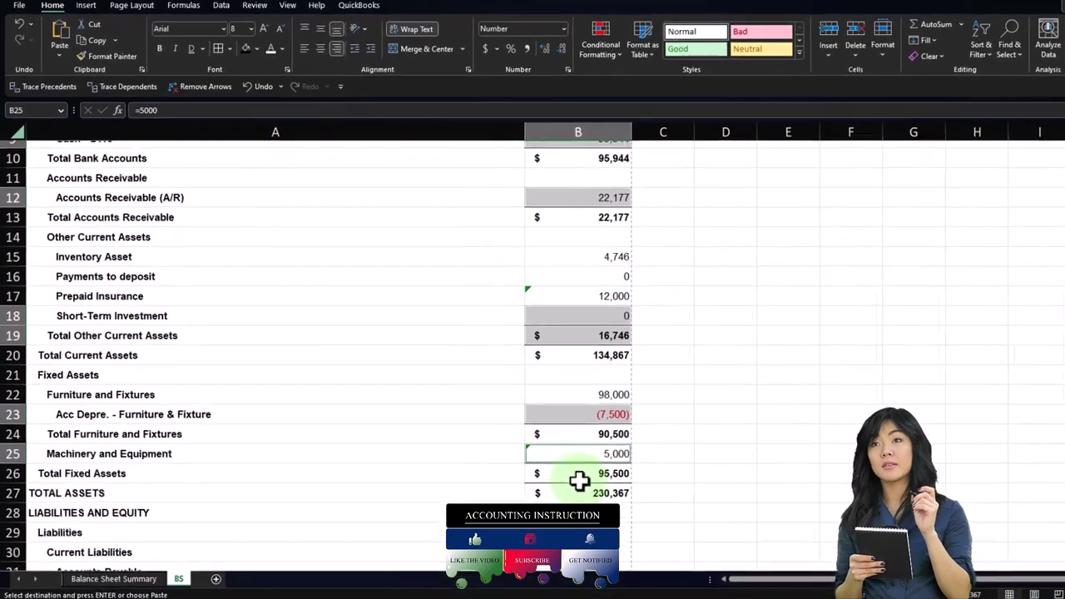
pyautogui.click(579, 479)
pyautogui.click(201, 48)
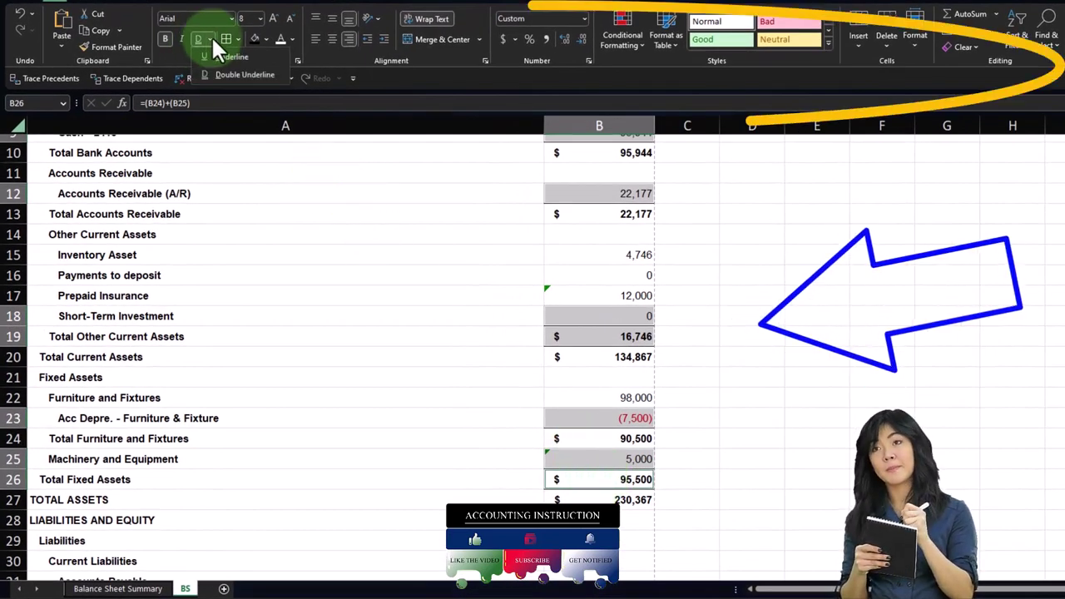
pyautogui.click(209, 56)
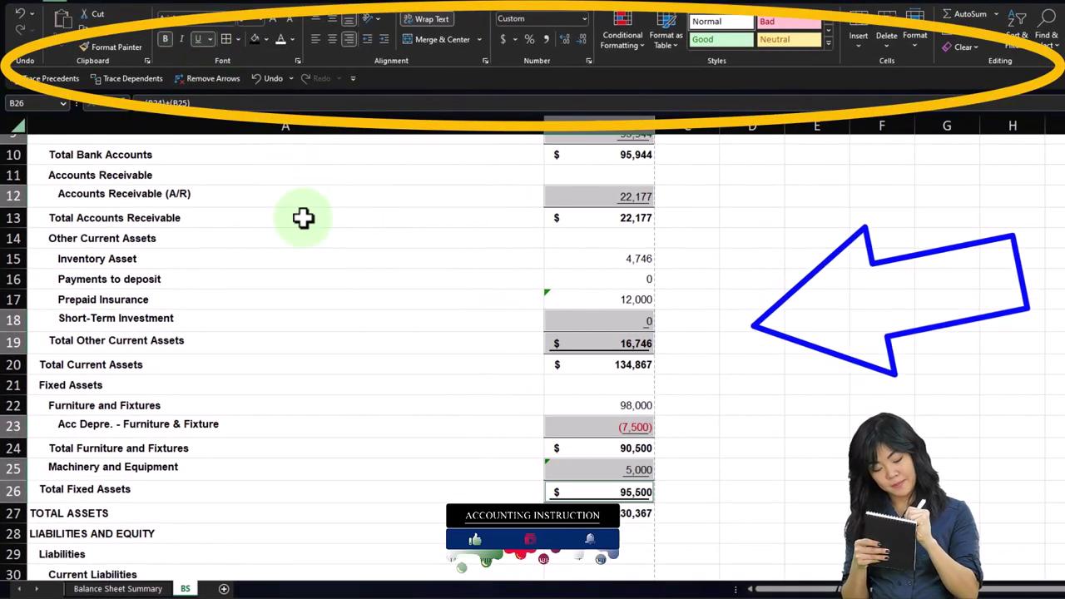
pyautogui.click(399, 340)
# Step: Double-underline the total liabilities and equity figure in B57
pyautogui.scroll(2, 403, 369)
pyautogui.click(580, 463)
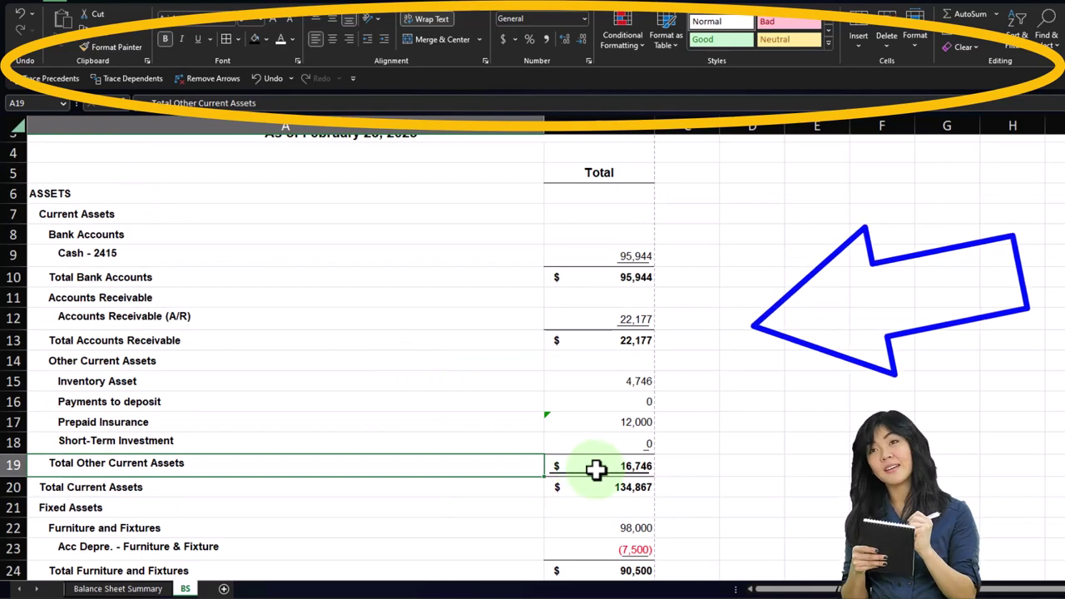
pyautogui.scroll(-5, 582, 466)
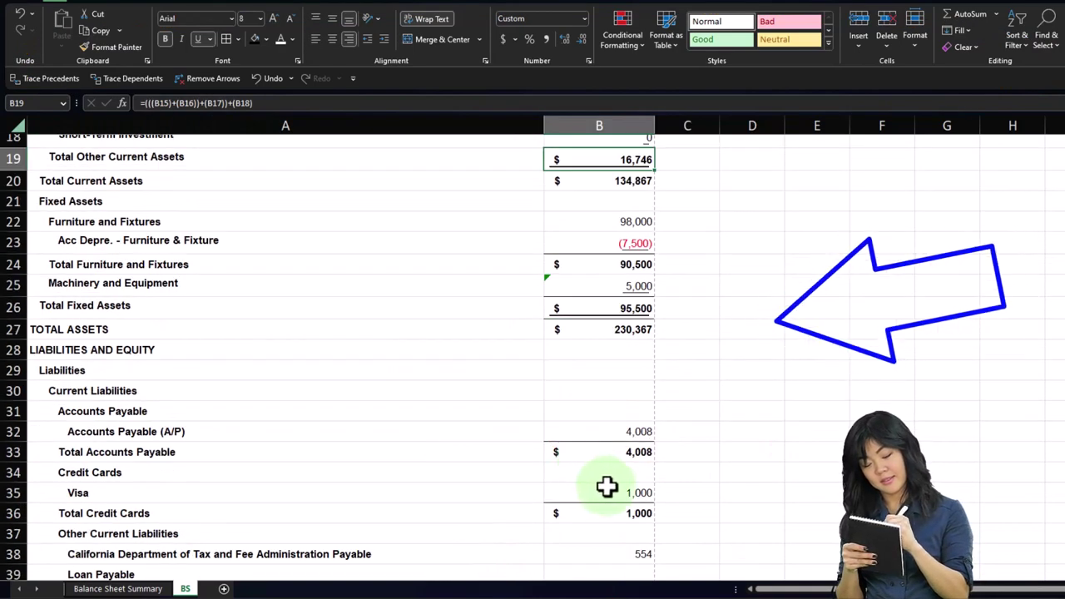
pyautogui.scroll(-5, 602, 514)
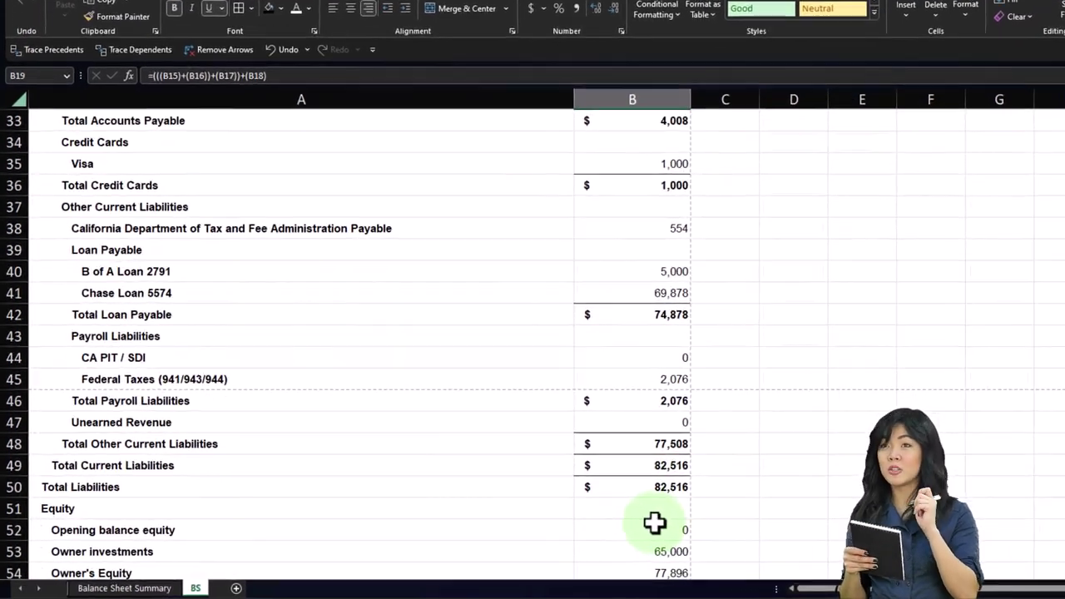
pyautogui.scroll(-3, 654, 522)
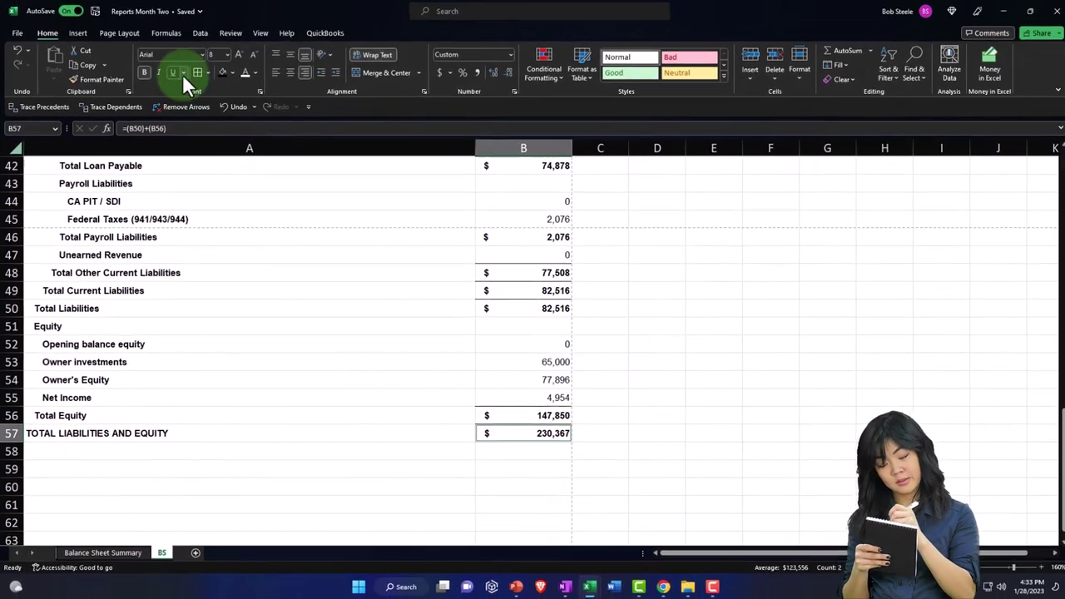
pyautogui.click(183, 73)
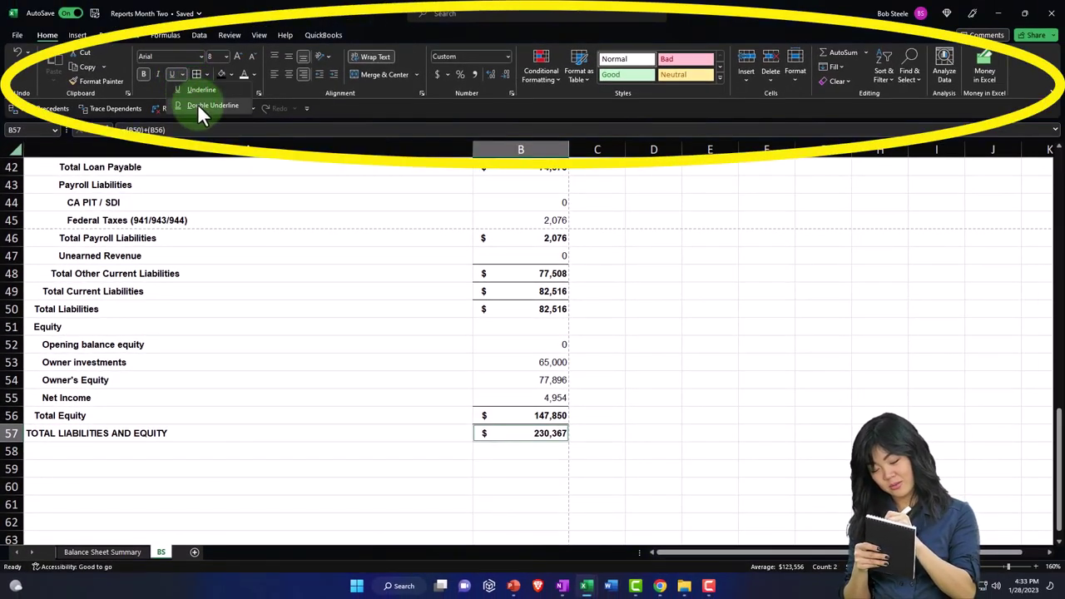
pyautogui.click(208, 105)
# Step: Underline Total Current Liabilities and other detail amounts, then add All Borders to A5:B57
pyautogui.scroll(2, 512, 387)
pyautogui.scroll(6, 537, 374)
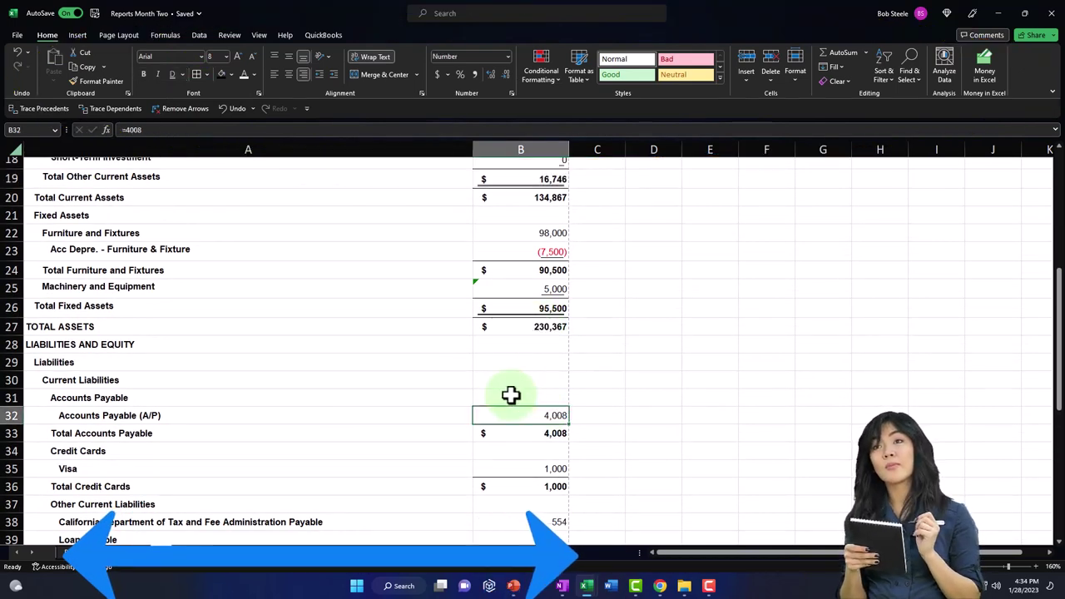
pyautogui.scroll(-1, 511, 395)
pyautogui.scroll(-2, 518, 415)
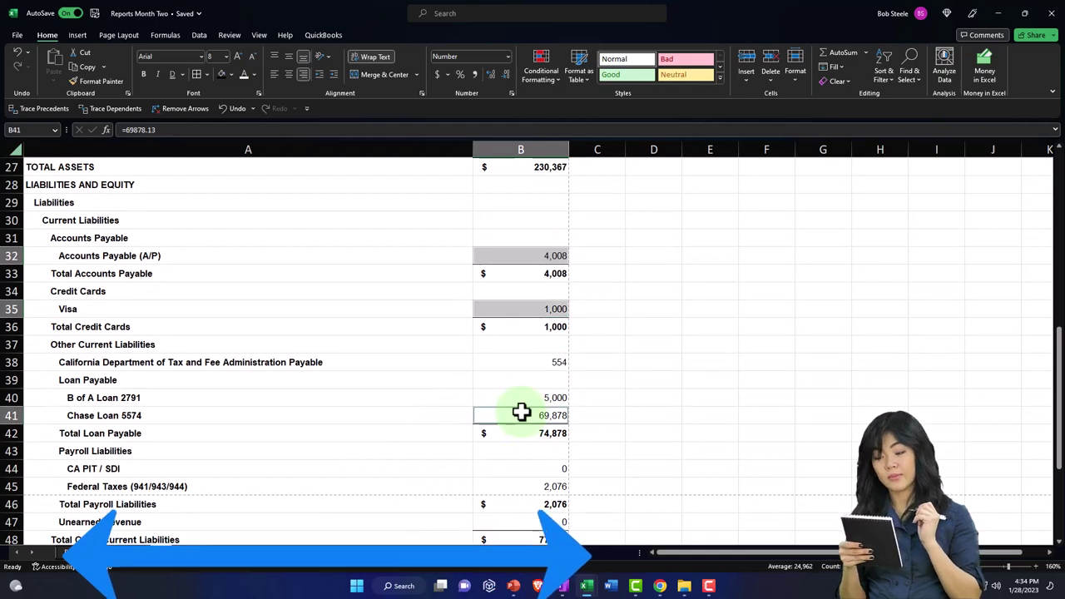
pyautogui.scroll(-1, 521, 411)
pyautogui.scroll(-1, 521, 460)
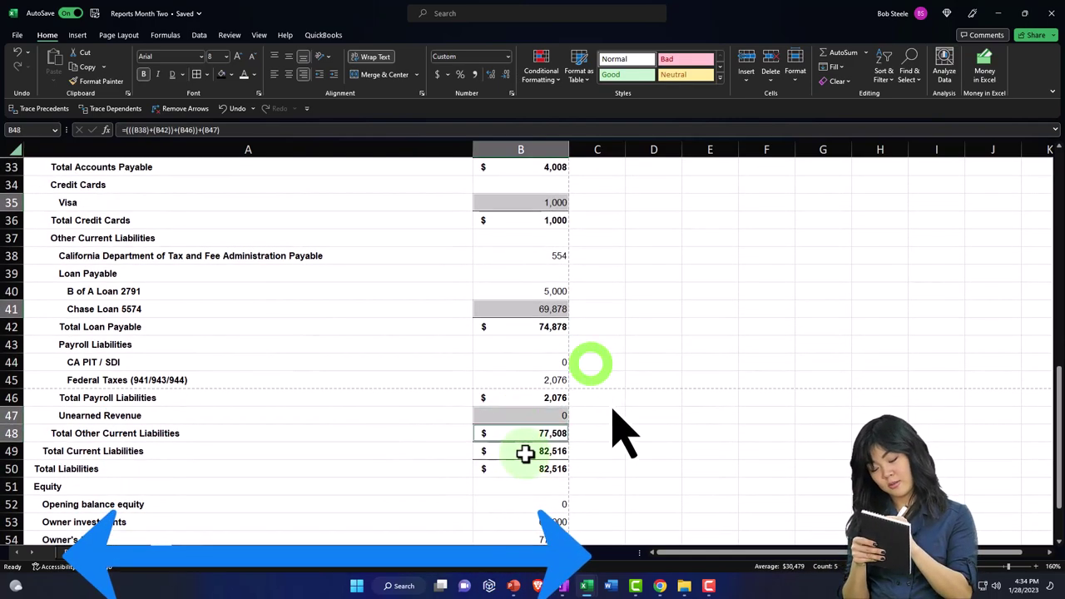
pyautogui.click(525, 453)
pyautogui.scroll(-2, 523, 455)
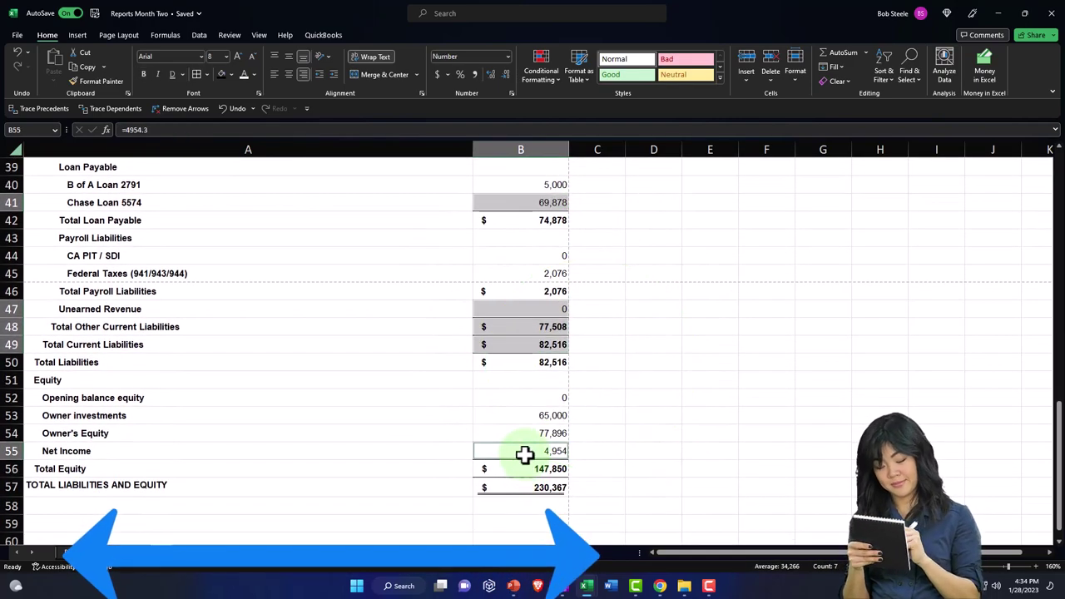
pyautogui.click(173, 74)
pyautogui.moveTo(139, 500); pyautogui.dragTo(483, 240)
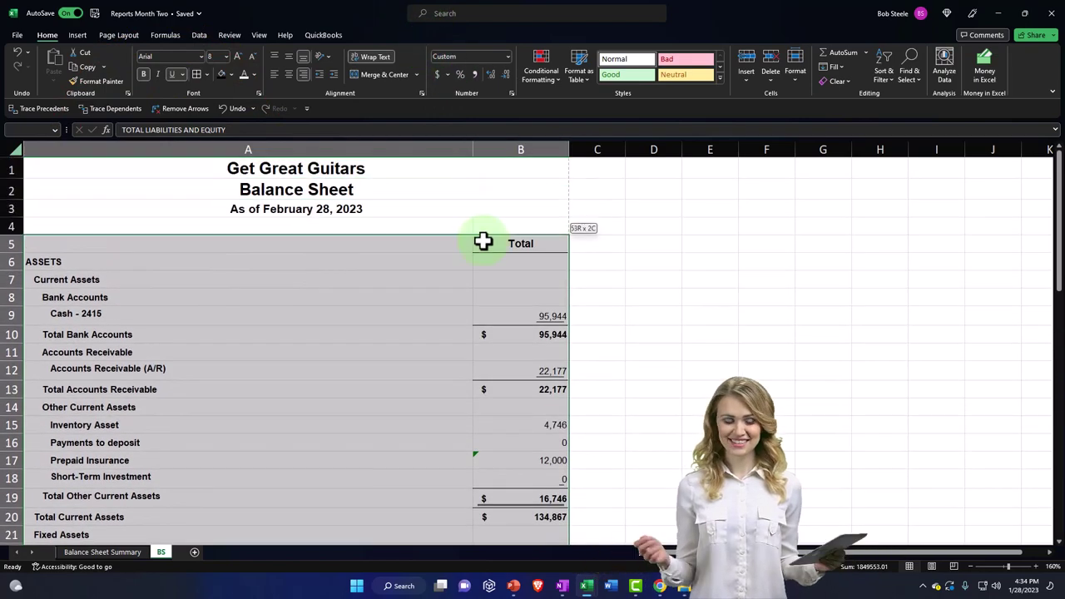
pyautogui.click(197, 74)
# Step: Give the title rows A1:B3 a black fill with white font
pyautogui.scroll(-15, 213, 197)
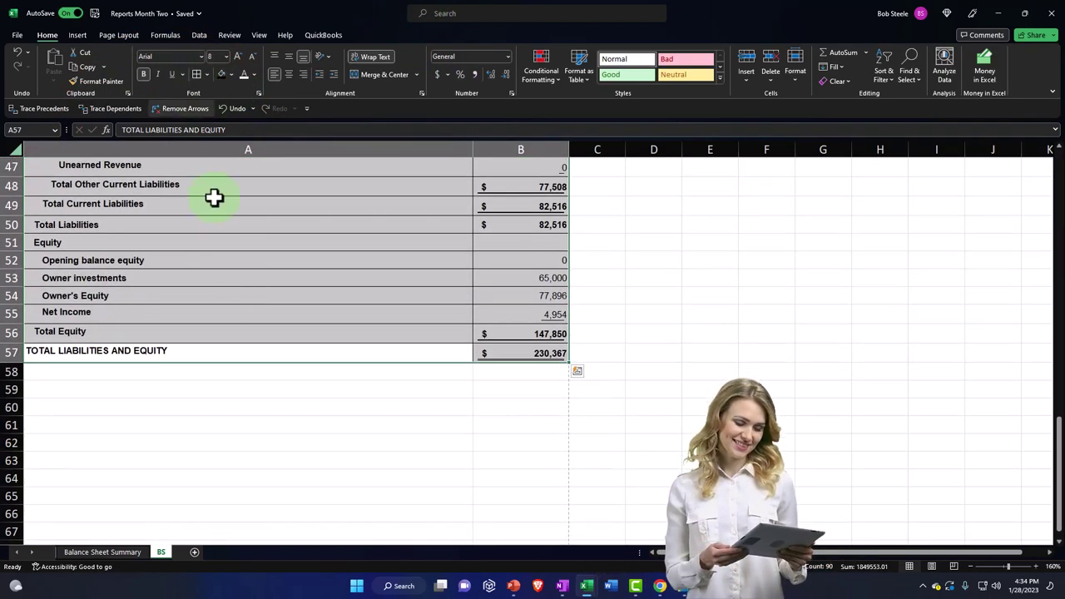
pyautogui.scroll(15, 224, 327)
pyautogui.moveTo(223, 327); pyautogui.dragTo(488, 200)
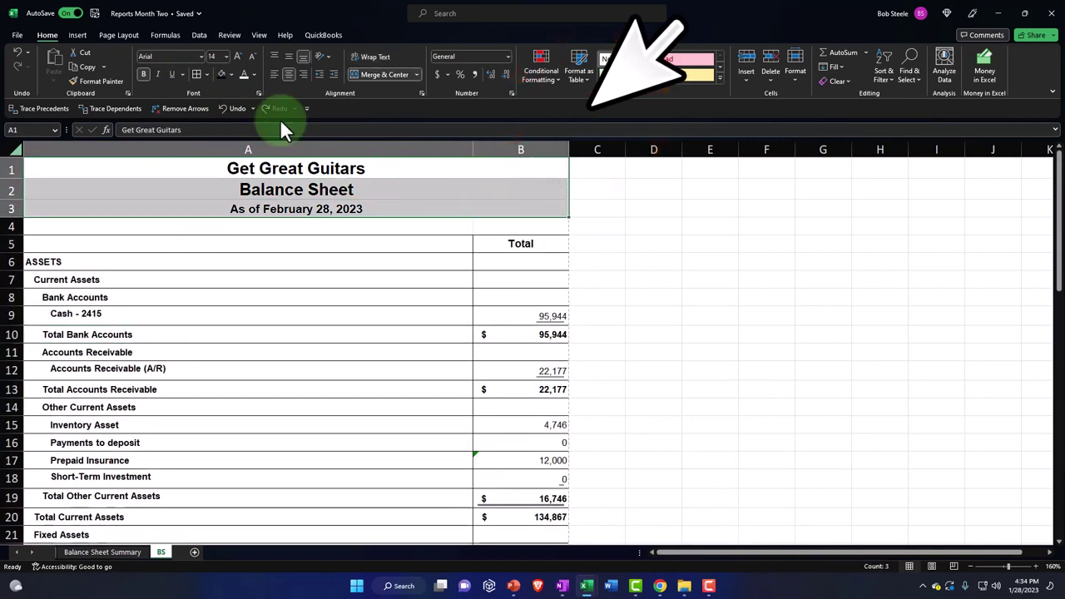
pyautogui.click(221, 72)
pyautogui.click(244, 70)
pyautogui.click(274, 439)
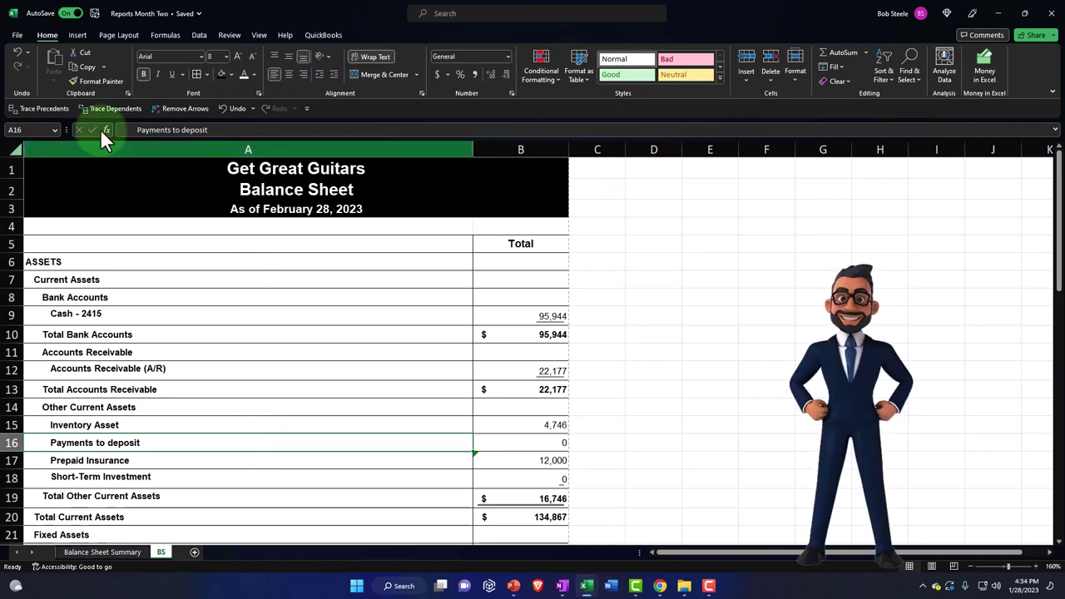
# Step: Print-preview the entire workbook, paging through its three pages
pyautogui.click(17, 35)
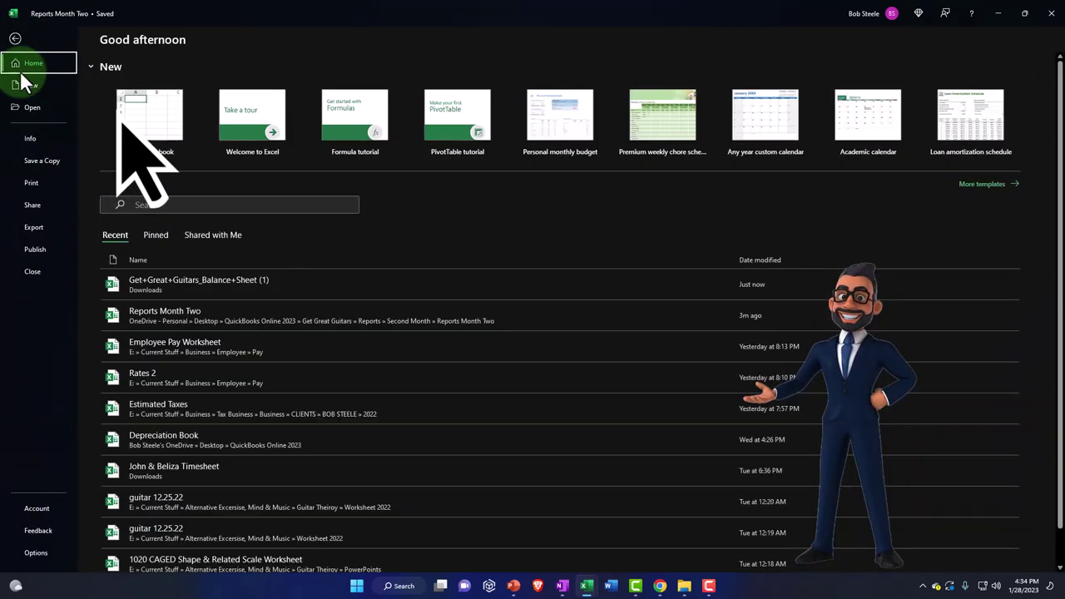
pyautogui.click(34, 179)
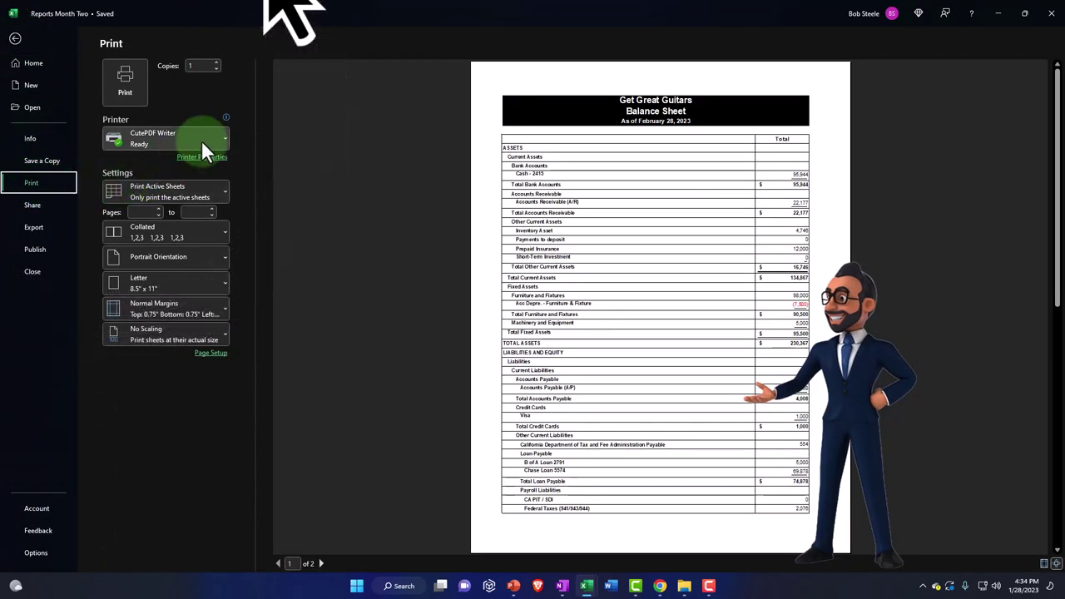
pyautogui.click(166, 193)
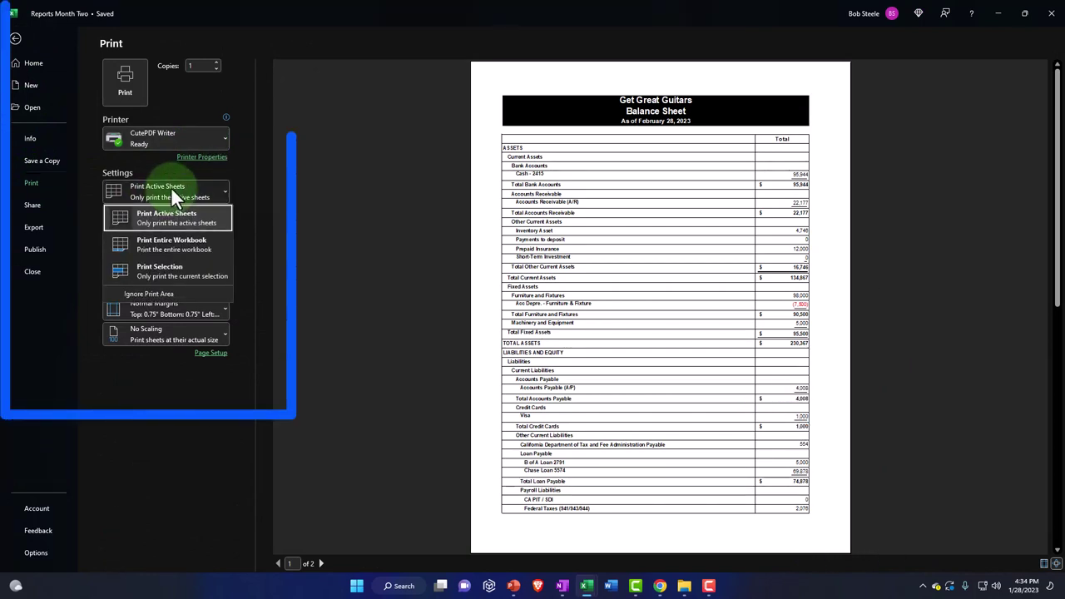
pyautogui.click(169, 248)
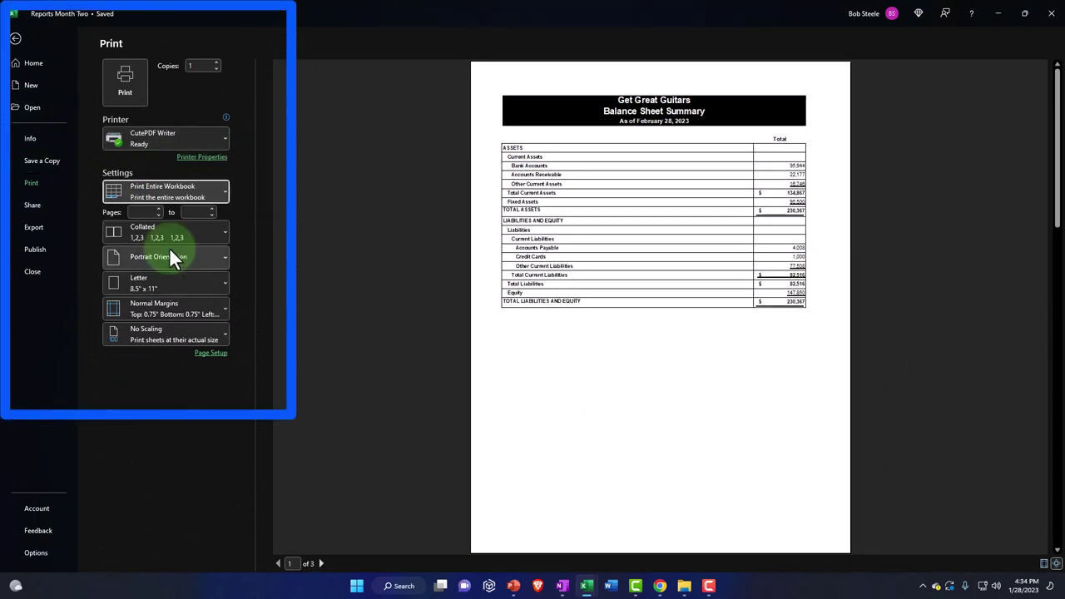
pyautogui.scroll(-1, 577, 275)
pyautogui.scroll(-1, 577, 274)
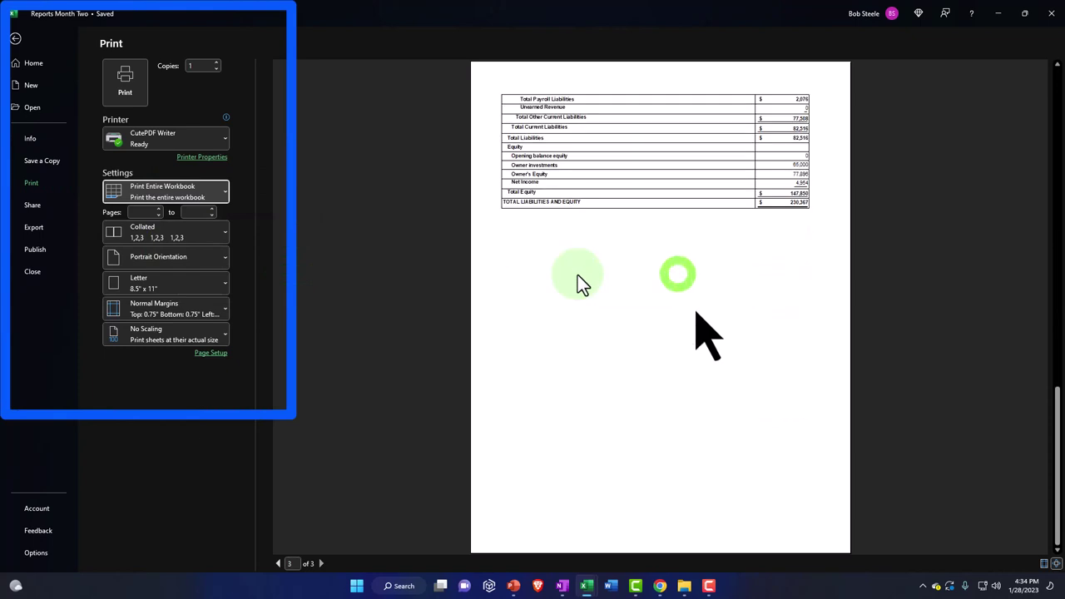
pyautogui.scroll(2, 577, 274)
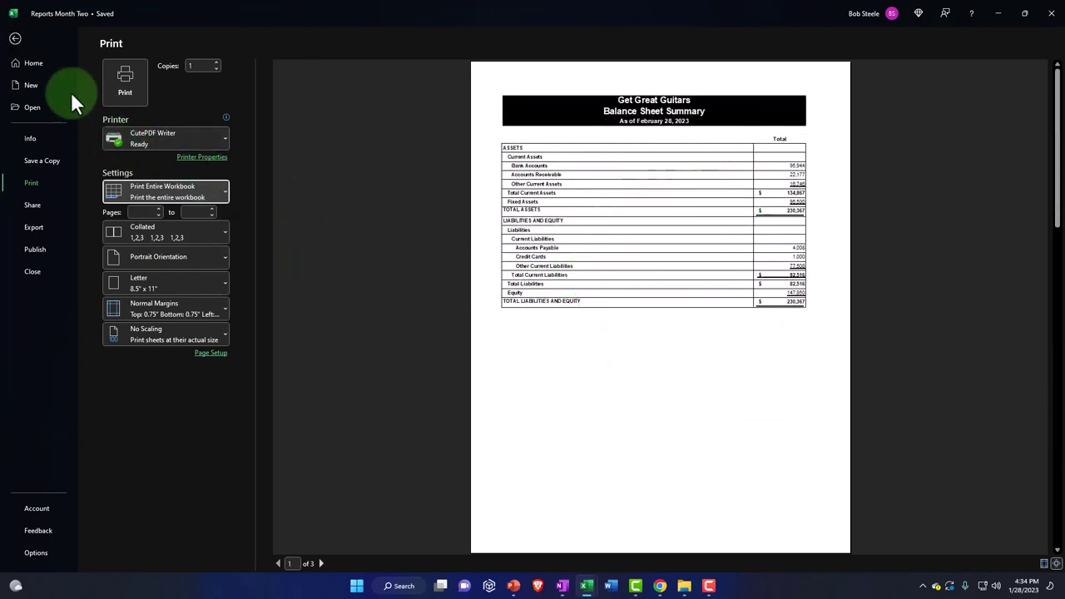
pyautogui.click(15, 39)
# Step: Bring the QuickBooks Balance Sheet browser window back to the front
pyautogui.click(309, 330)
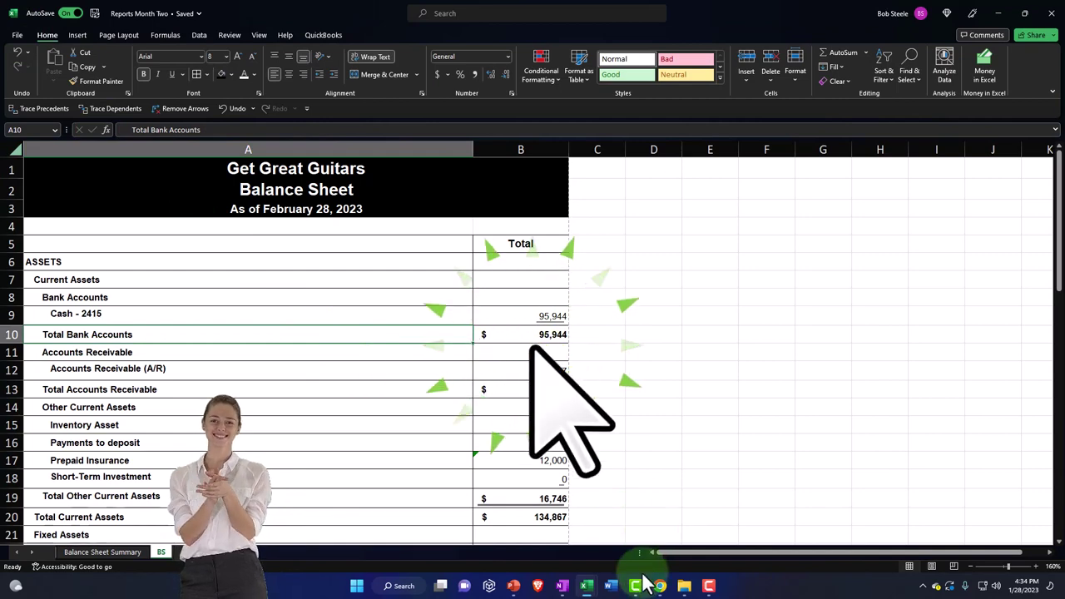
pyautogui.moveTo(657, 588)
pyautogui.click(655, 547)
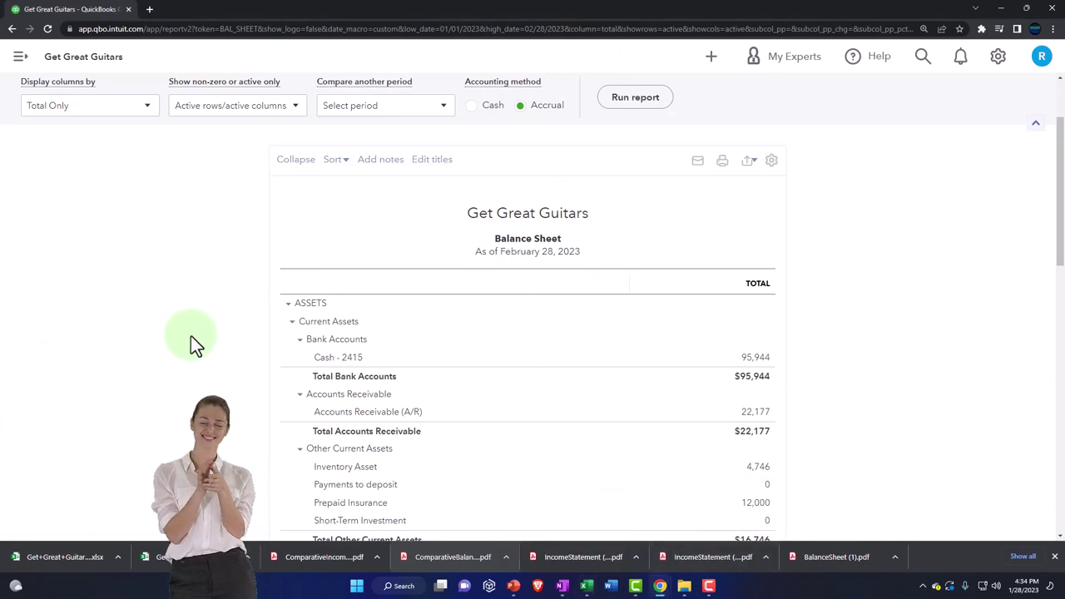
# Step: Run the 3 Summary Income Statement for 01/01/2023 to 02/28/2023
pyautogui.scroll(2, 191, 335)
pyautogui.click(90, 133)
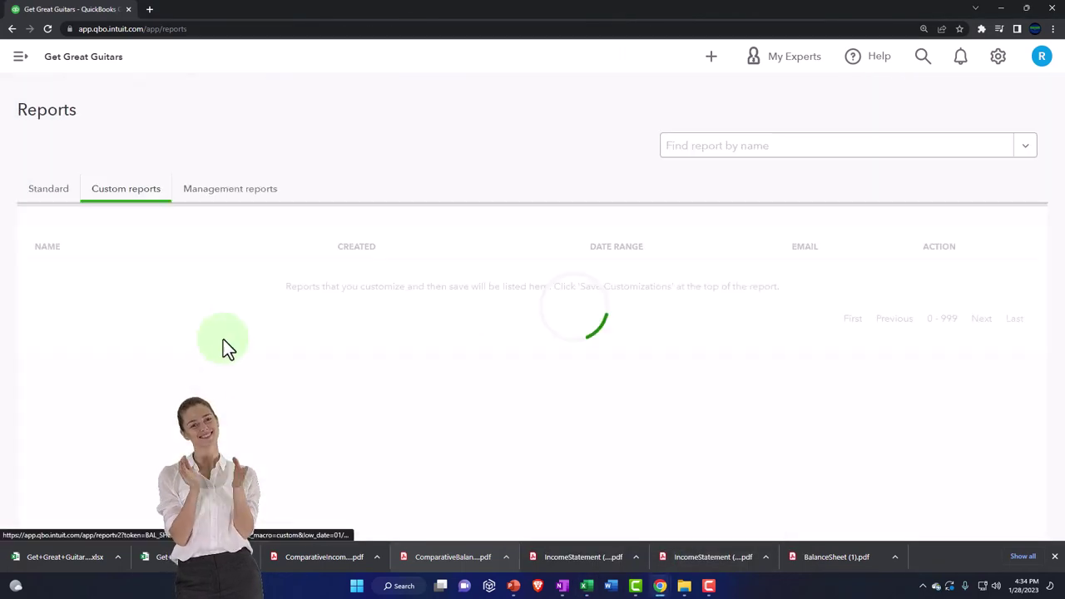
pyautogui.scroll(-1, 200, 374)
pyautogui.click(138, 424)
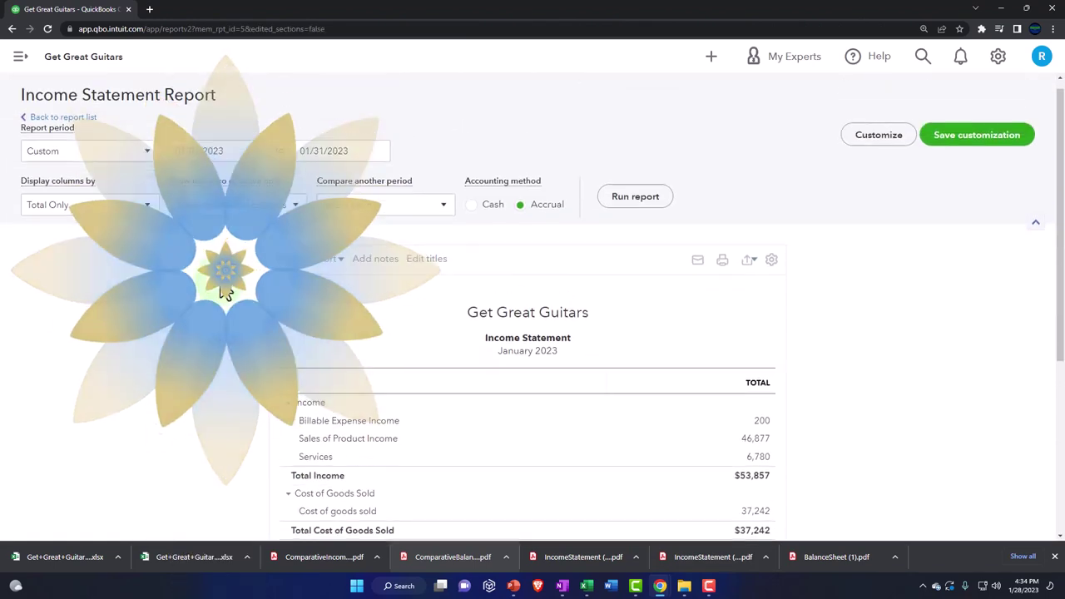
pyautogui.click(232, 154)
pyautogui.write('010123')
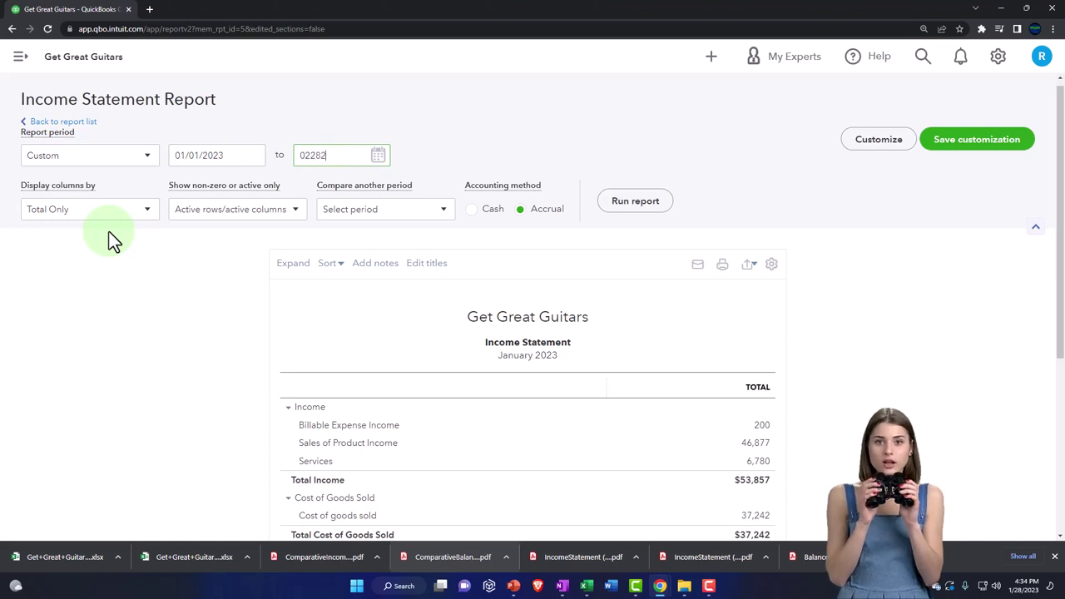
pyautogui.click(664, 204)
# Step: Export the January–February 2023 income statement to Excel
pyautogui.scroll(-2, 666, 208)
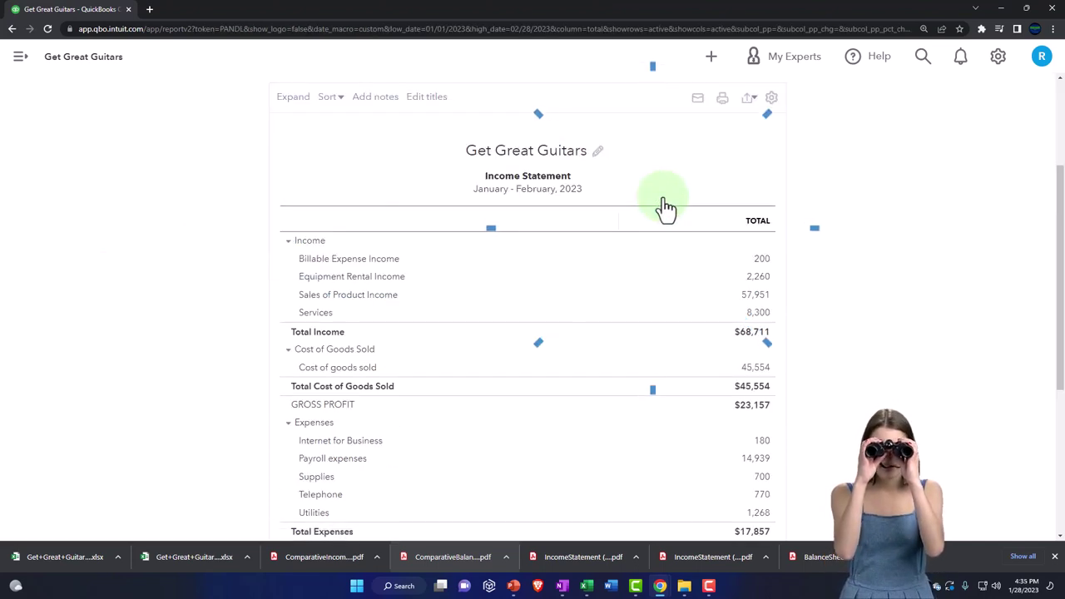
pyautogui.scroll(2, 694, 250)
pyautogui.click(749, 210)
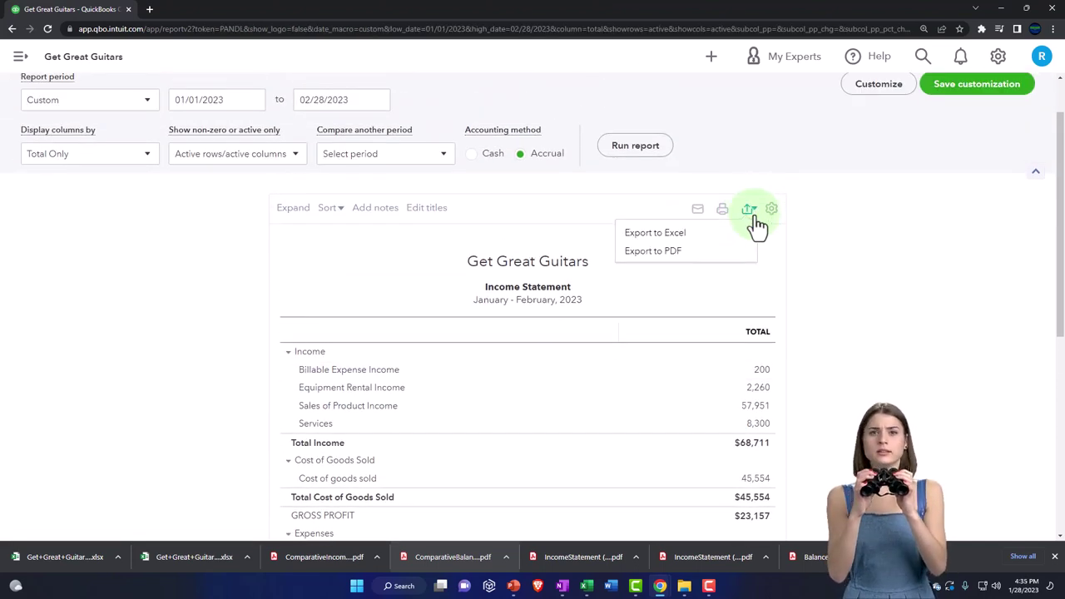
pyautogui.click(740, 233)
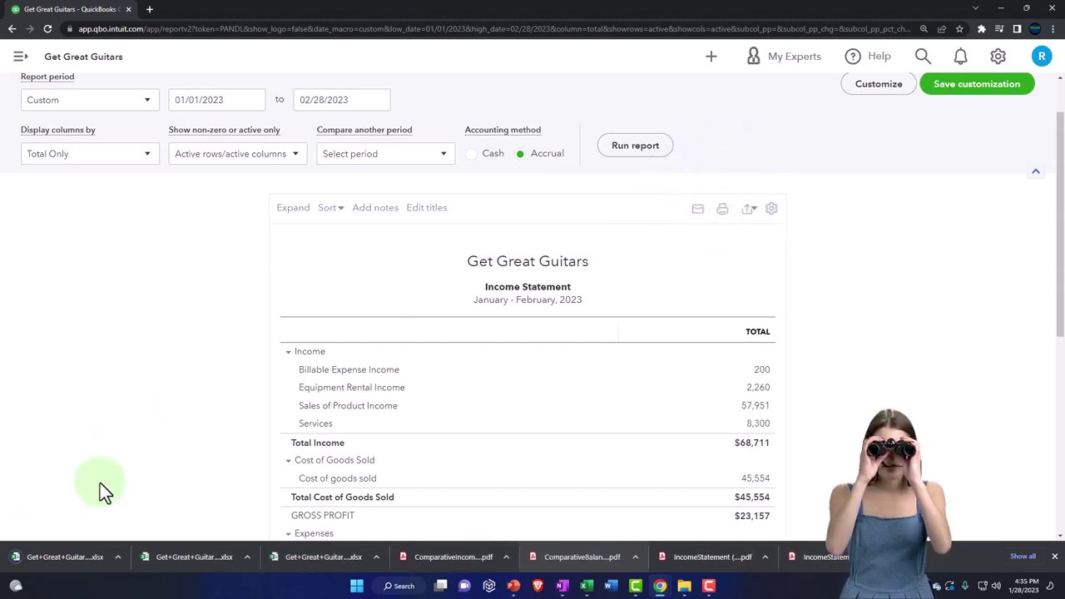
# Step: Open the downloaded income statement workbook, enable editing and copy the whole sheet
pyautogui.click(71, 550)
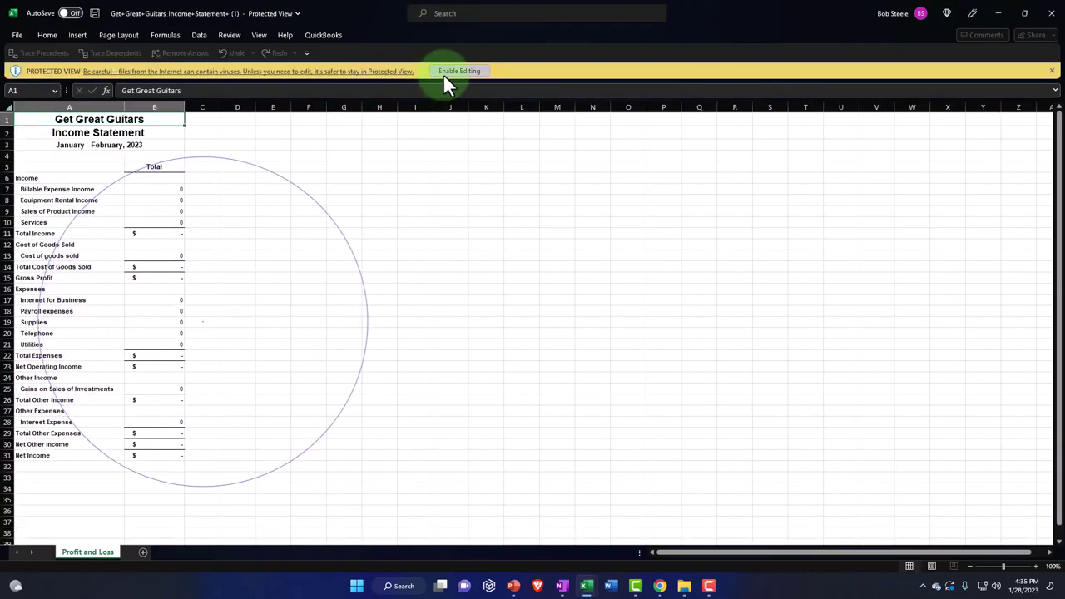
pyautogui.click(444, 73)
pyautogui.click(8, 144)
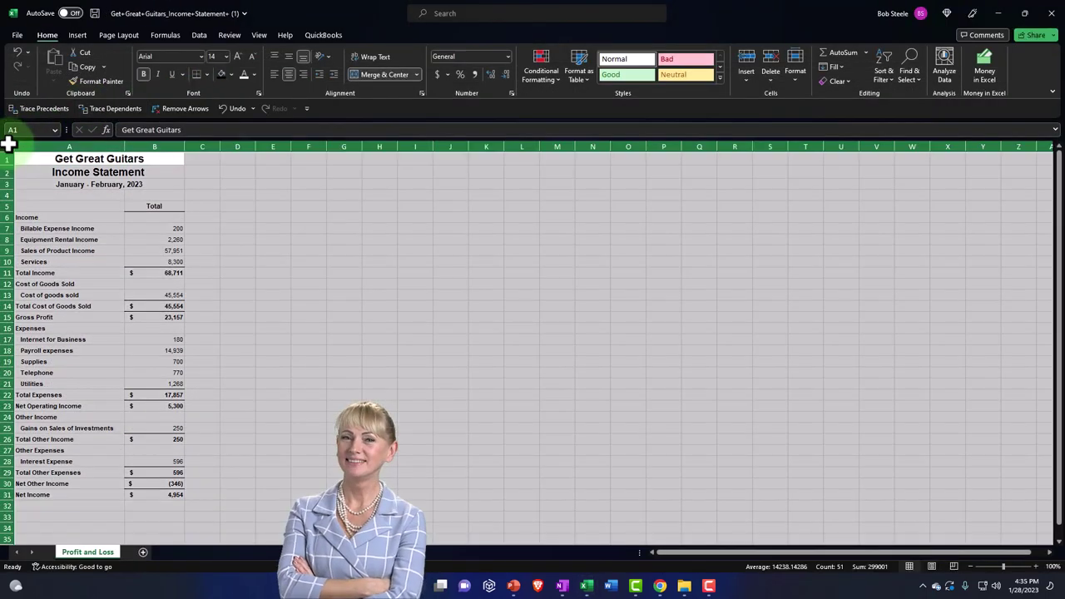
pyautogui.rightClick(266, 211)
pyautogui.click(278, 245)
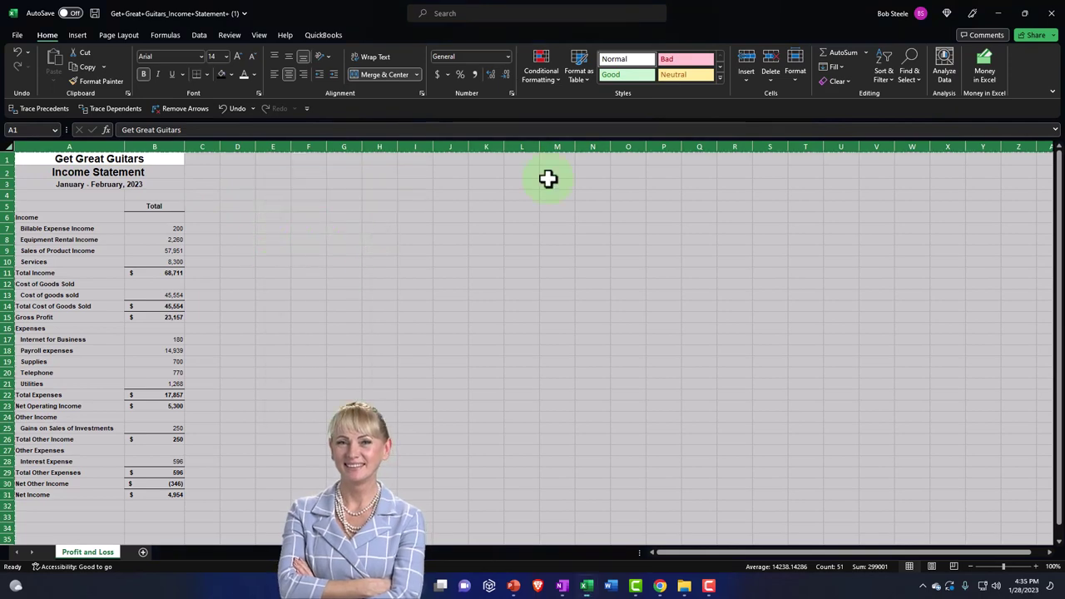
pyautogui.click(998, 13)
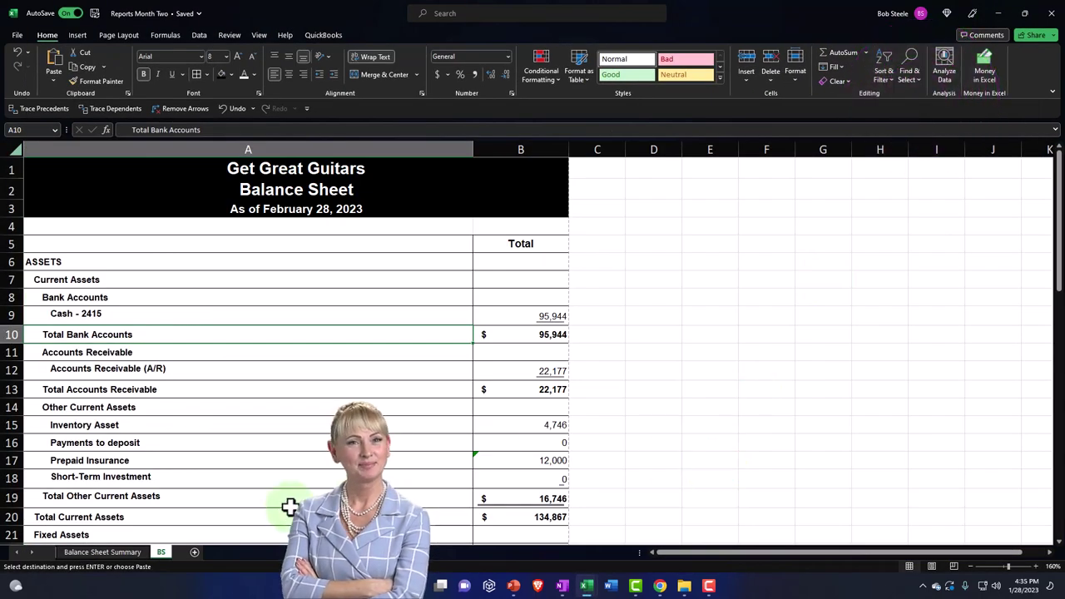
# Step: Add a new sheet named 'IS Sum' and paste the income statement at A1
pyautogui.click(194, 553)
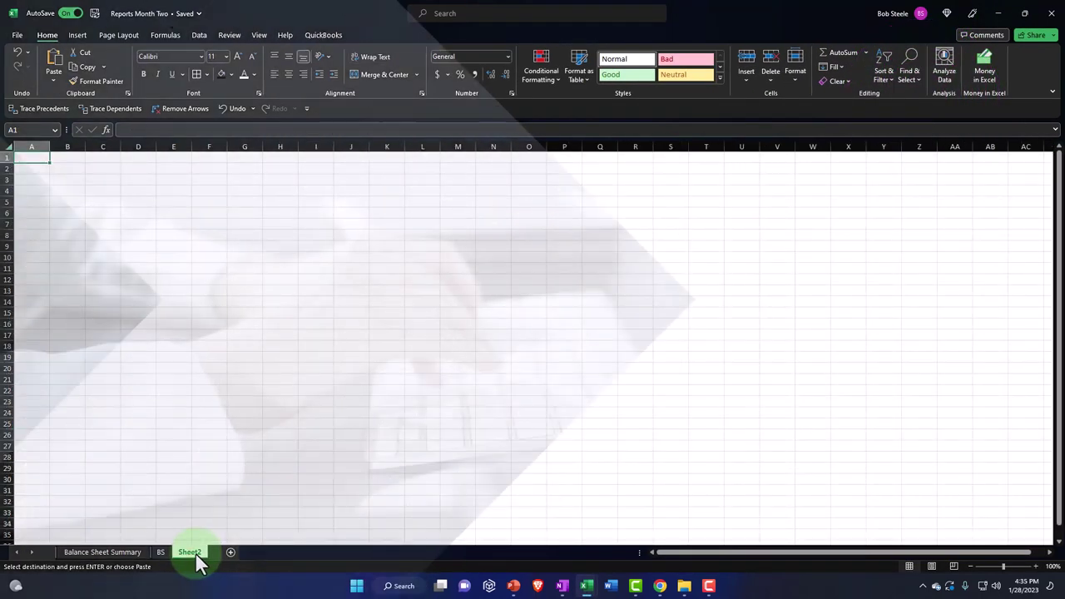
pyautogui.write('IS')
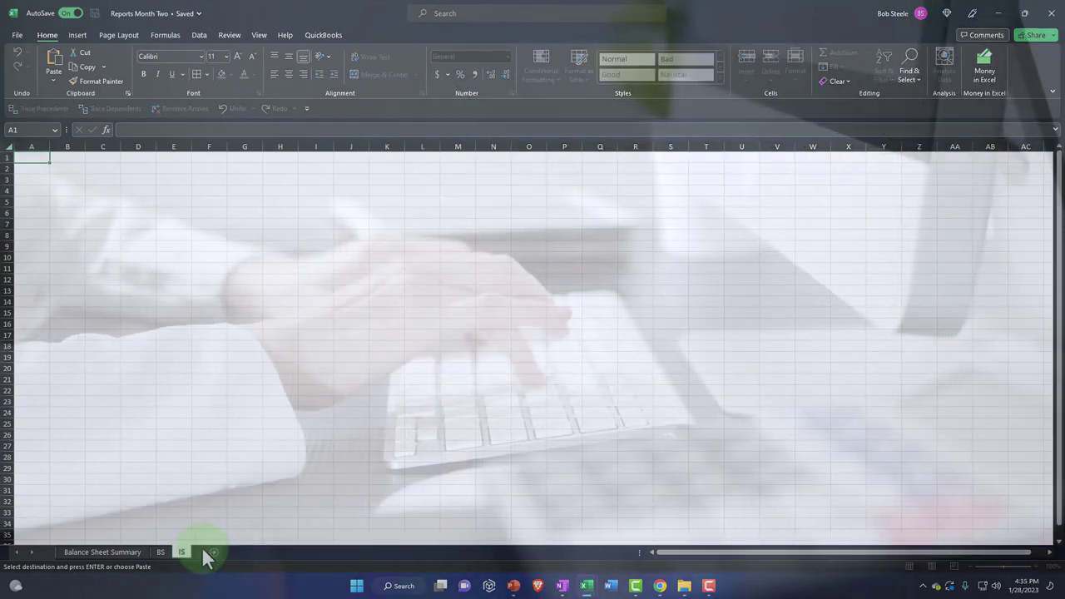
pyautogui.write(' Sum')
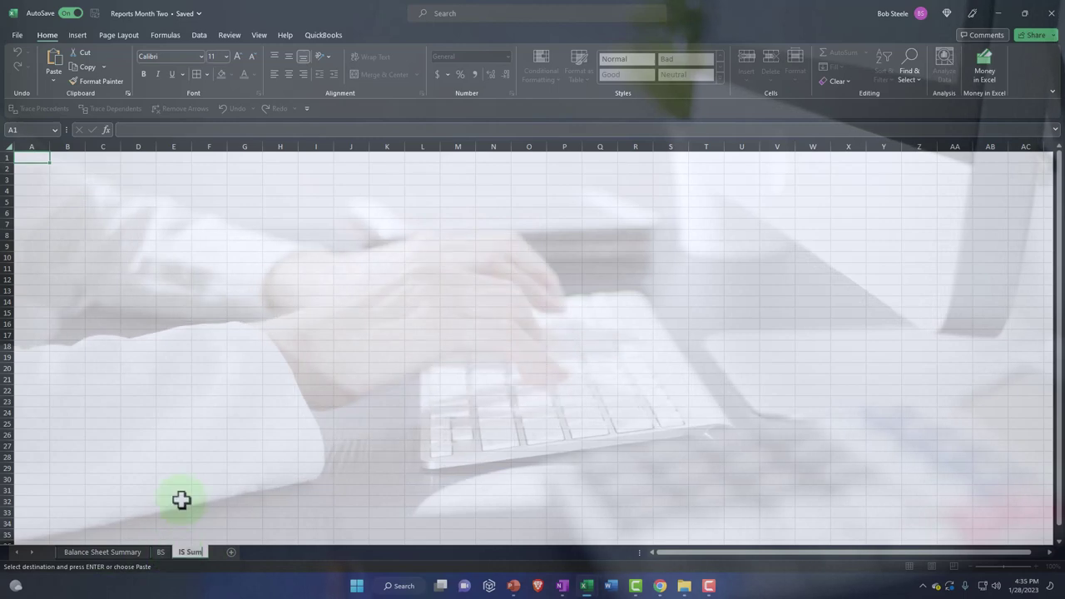
pyautogui.click(183, 445)
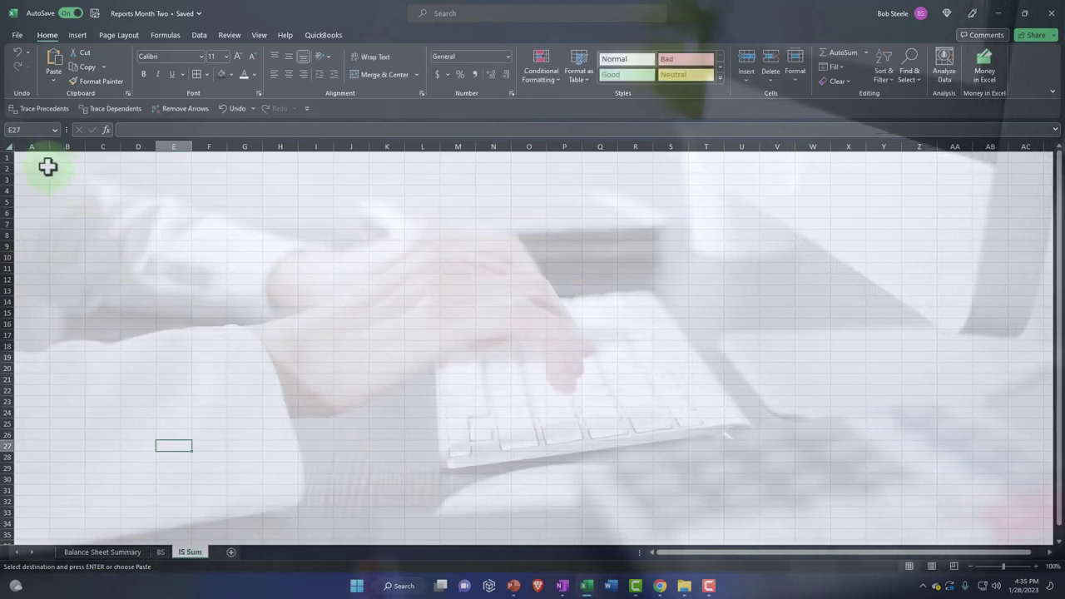
pyautogui.click(35, 156)
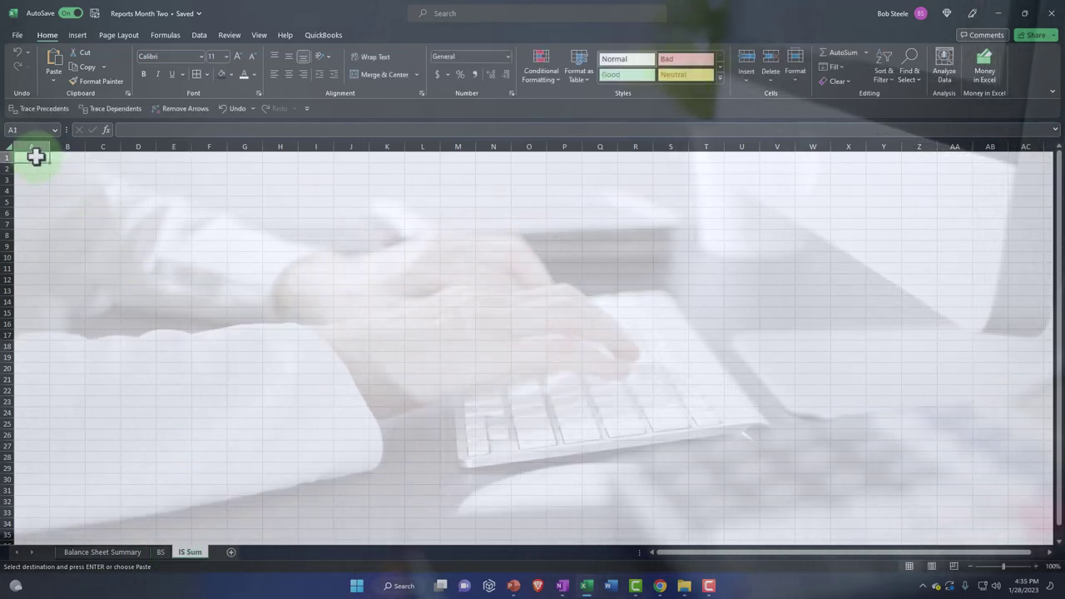
pyautogui.hotkey('ctrl', 'v')
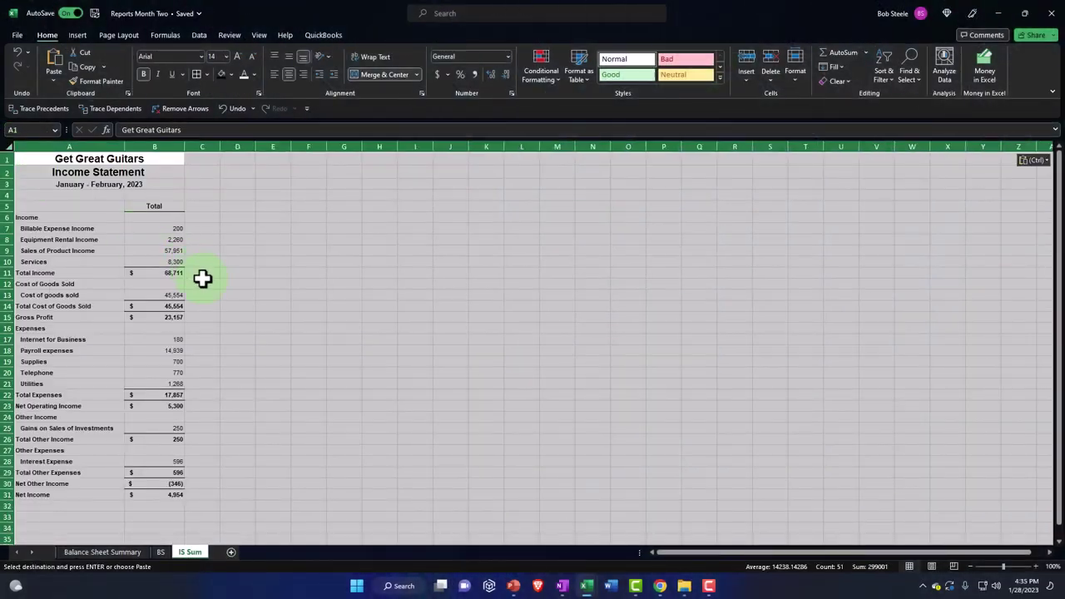
pyautogui.click(252, 350)
# Step: Widen column A to fit account names and single-underline the subtotal amounts
pyautogui.click(932, 566)
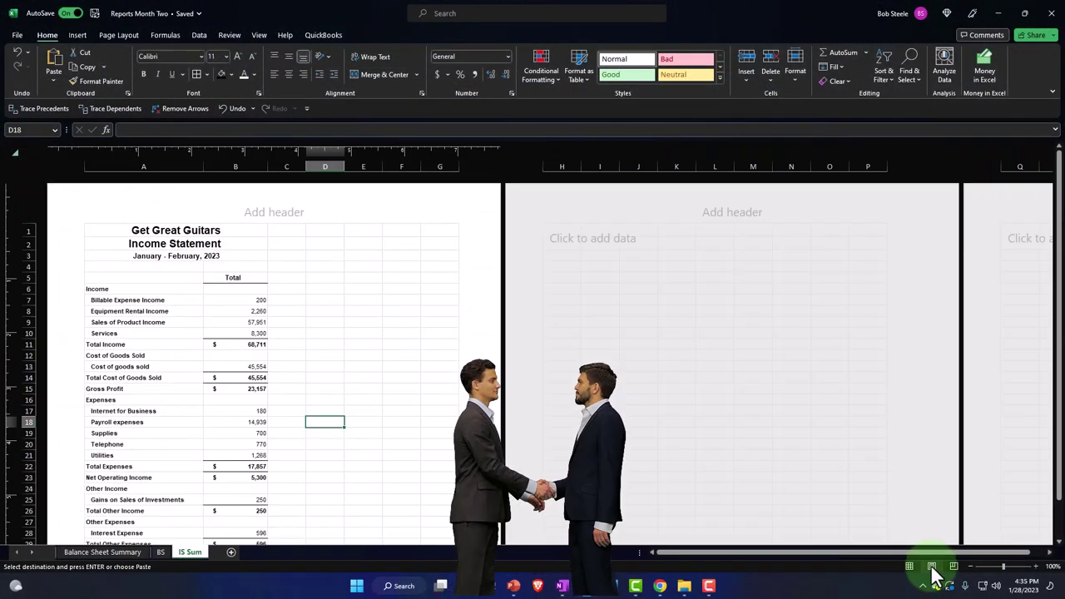
pyautogui.click(909, 567)
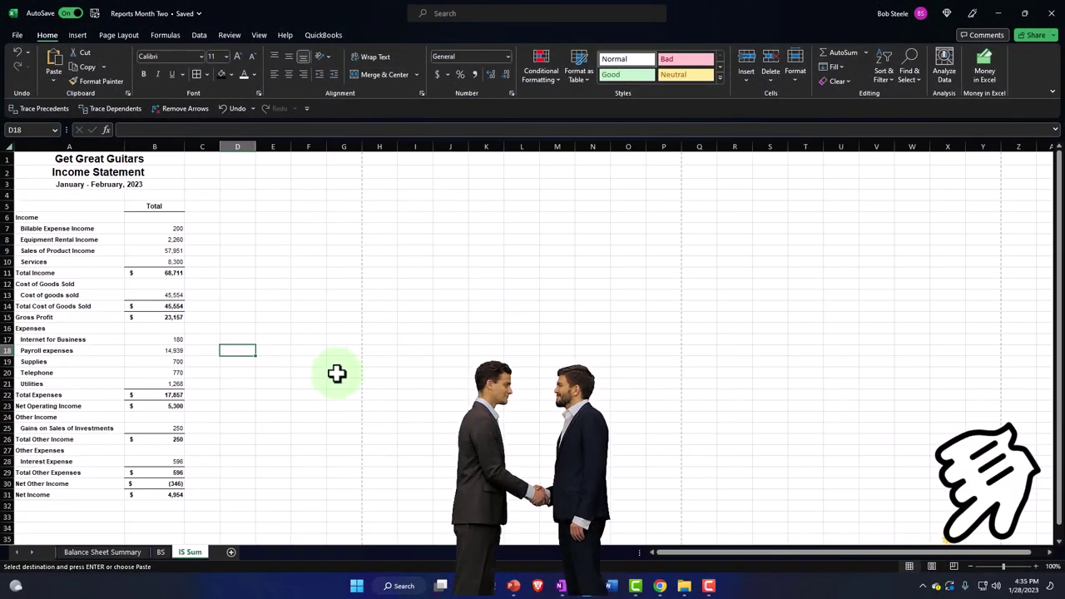
pyautogui.scroll(5, 131, 285)
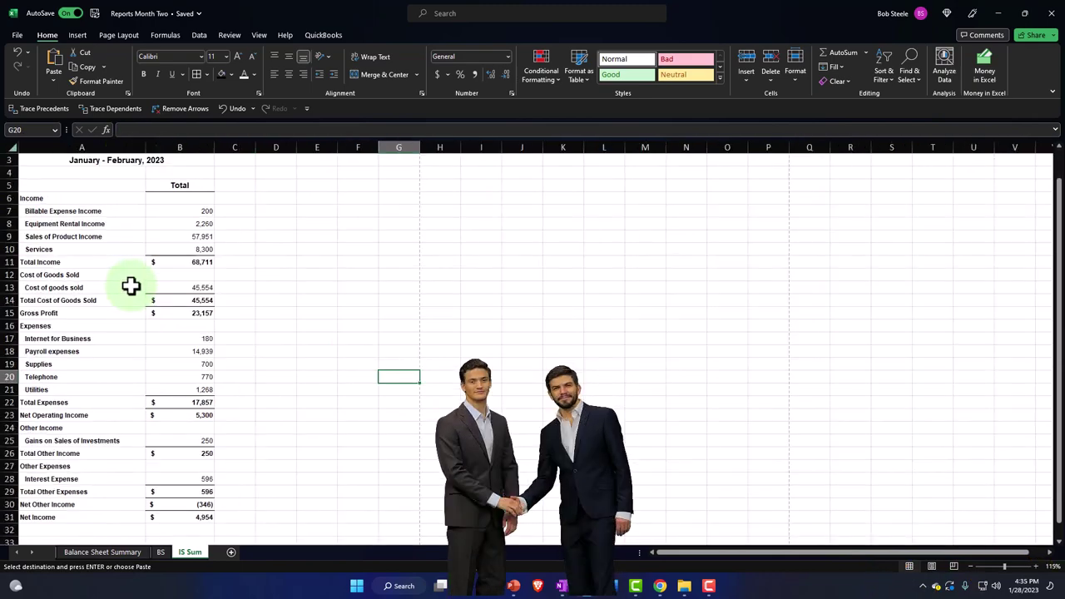
pyautogui.scroll(2, 154, 256)
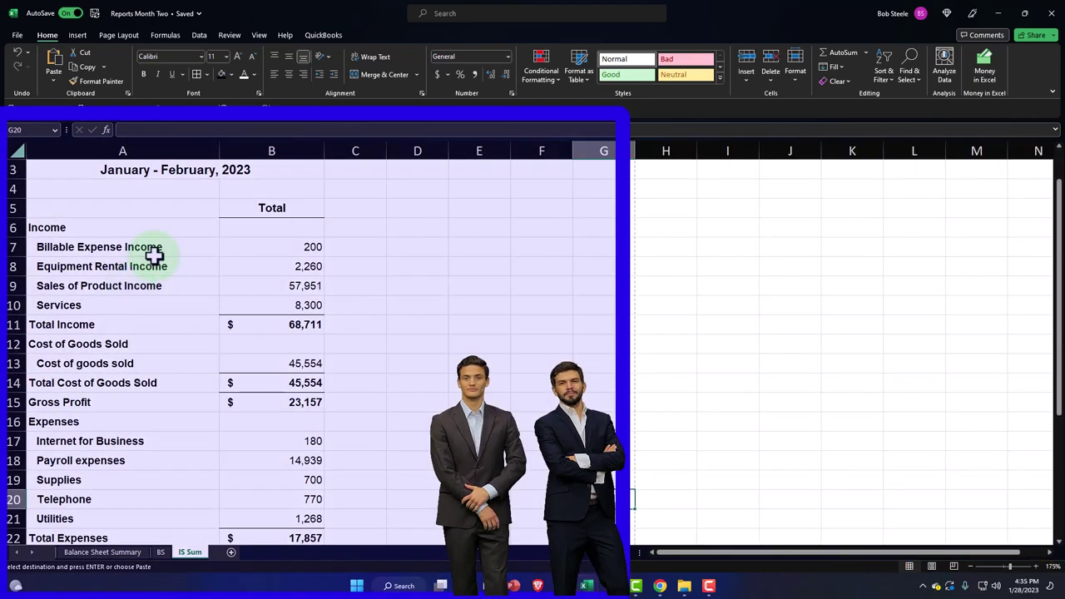
pyautogui.scroll(1, 184, 266)
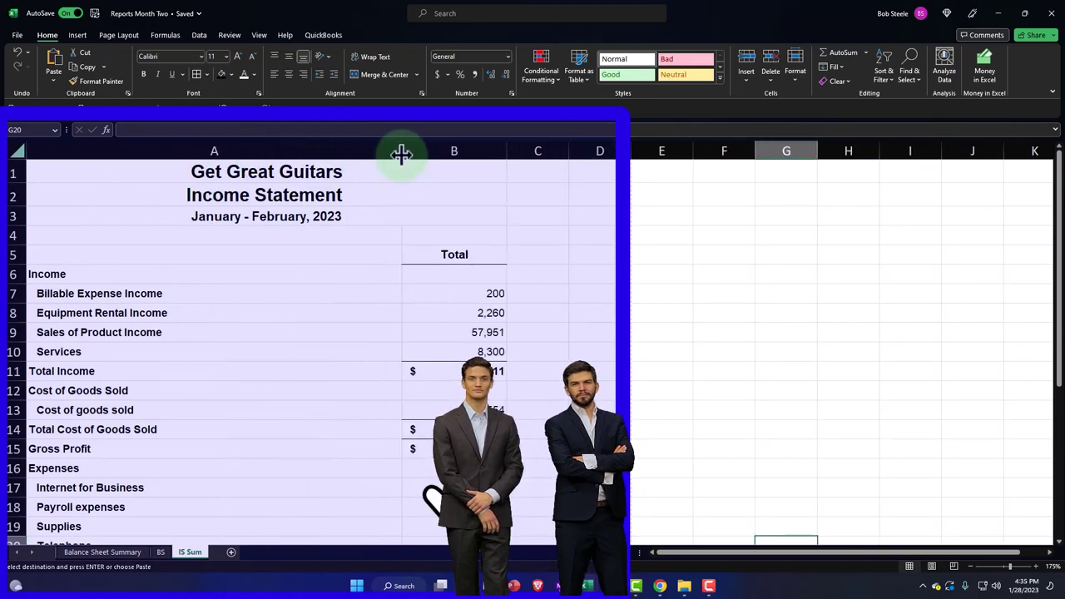
pyautogui.moveTo(471, 154); pyautogui.dragTo(502, 152)
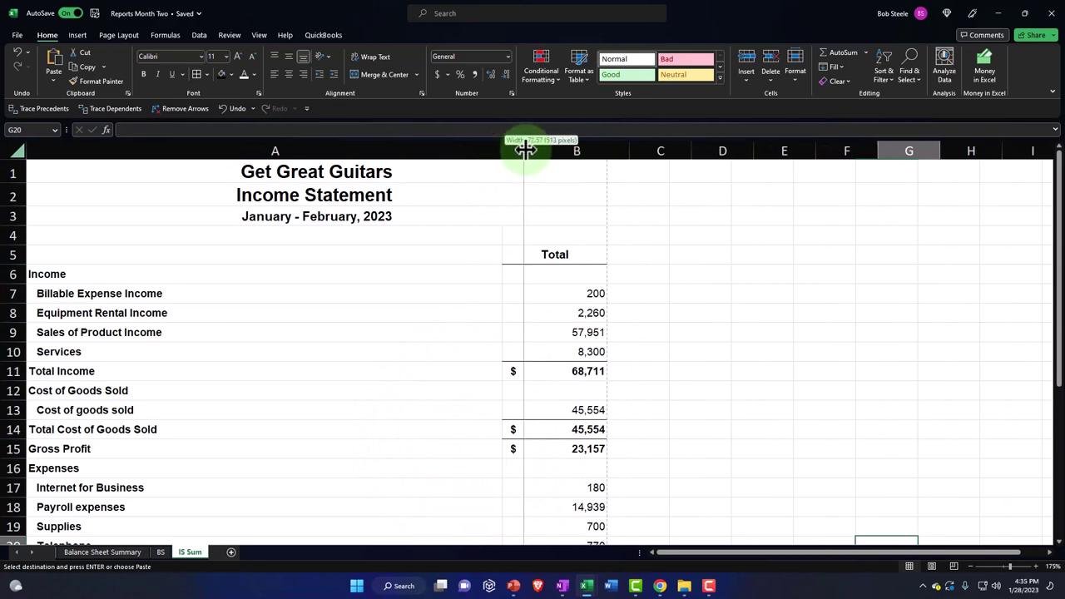
pyautogui.scroll(-1, 575, 353)
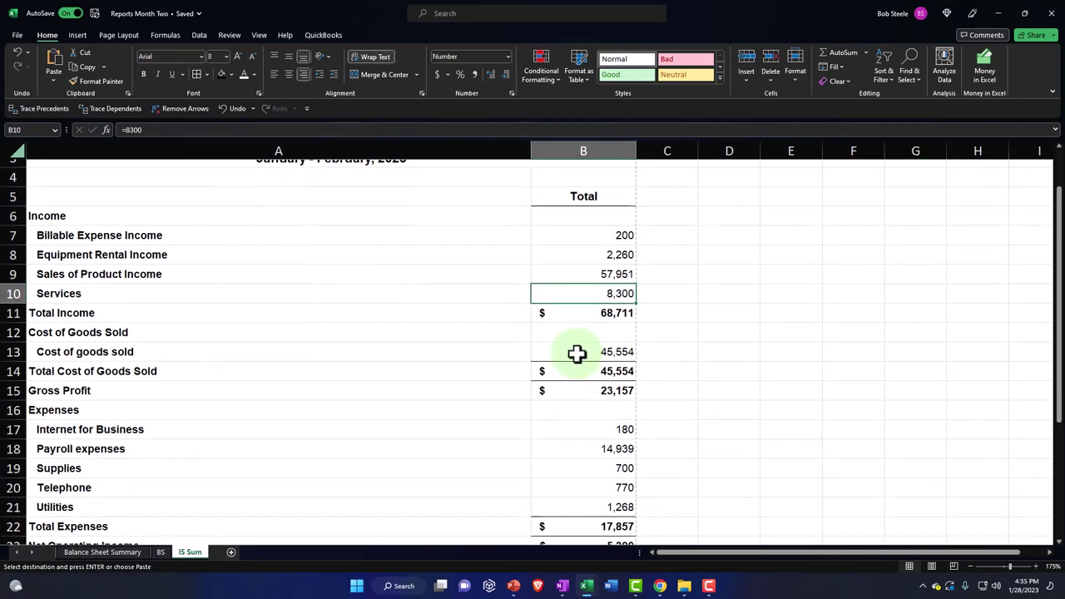
pyautogui.scroll(-2, 581, 372)
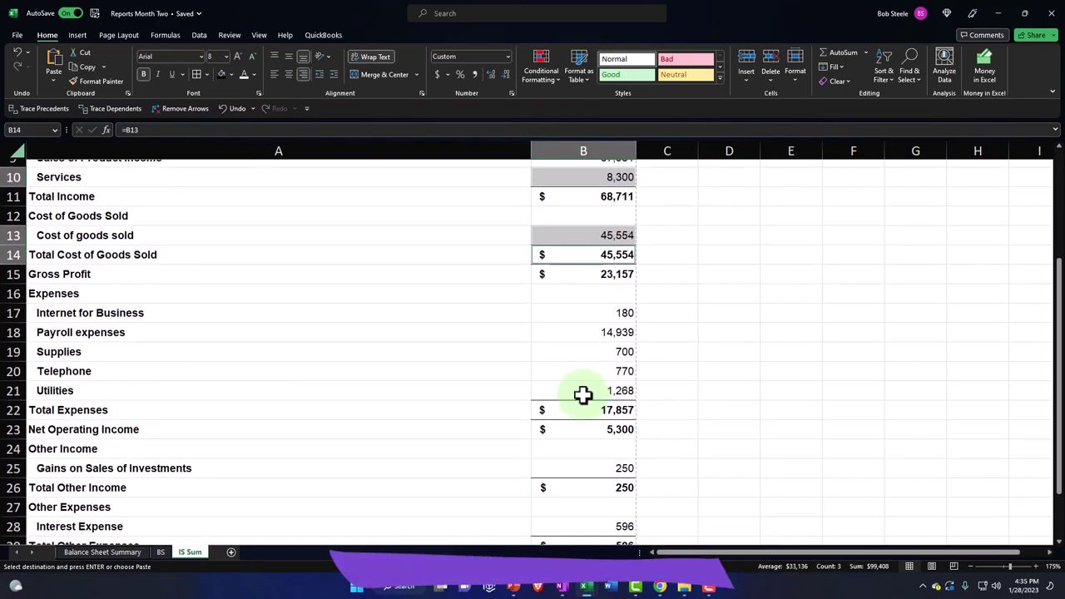
pyautogui.scroll(-1, 580, 406)
pyautogui.click(580, 407)
pyautogui.scroll(-1, 579, 412)
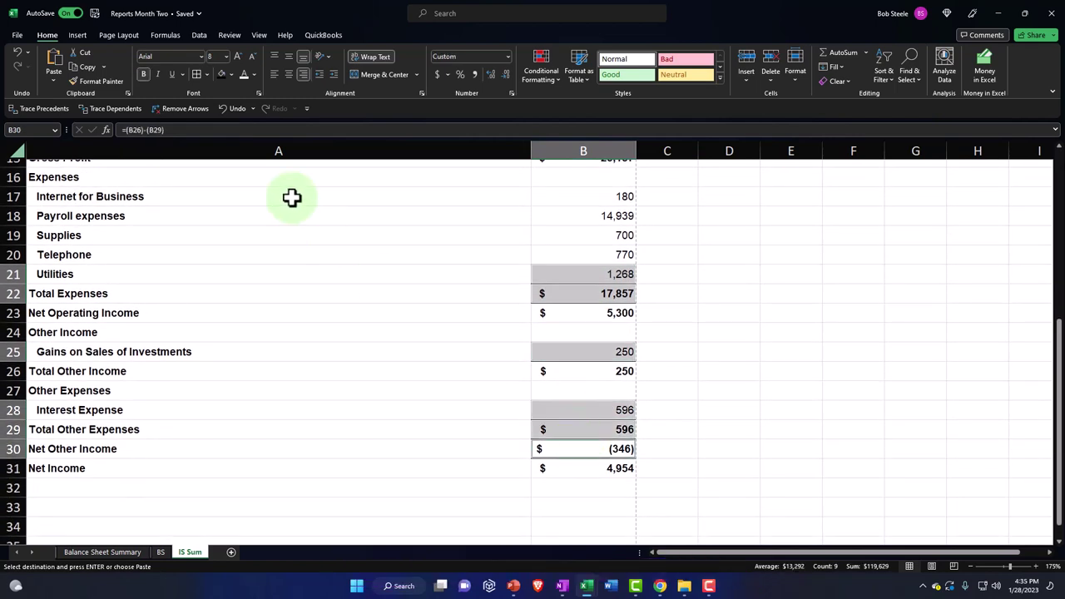
pyautogui.click(173, 74)
# Step: Double-underline the Net Income total in B31
pyautogui.click(375, 364)
pyautogui.click(581, 481)
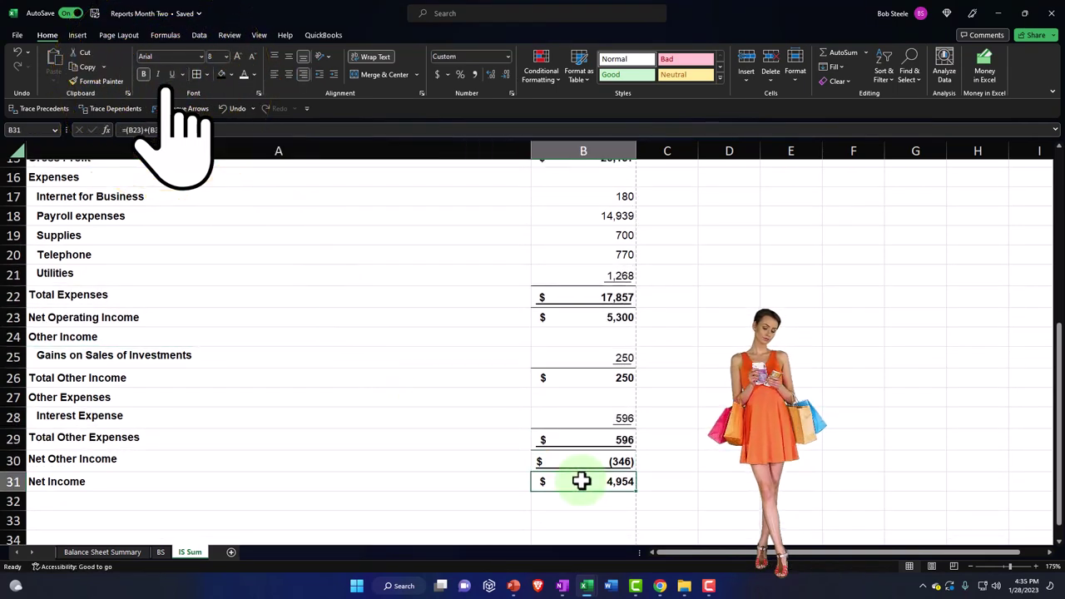
pyautogui.click(183, 74)
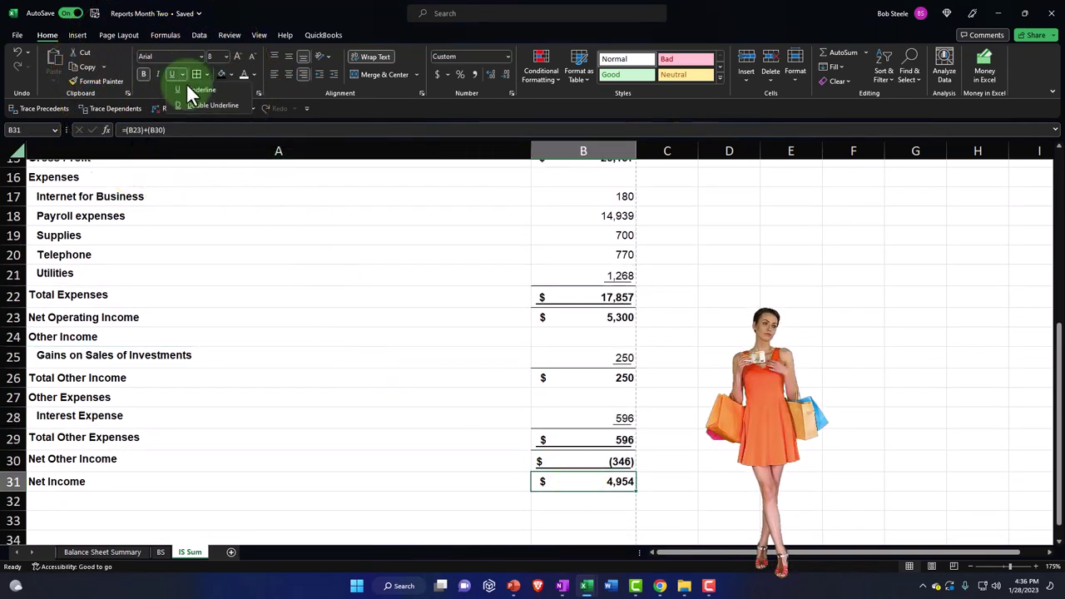
pyautogui.click(194, 102)
# Step: Border the statement body A5:B31 and make title rows A1:B3 white on black
pyautogui.moveTo(174, 481)
pyautogui.mouseDown()
pyautogui.moveTo(582, 463)
pyautogui.moveTo(547, 35)
pyautogui.moveTo(545, 264)
pyautogui.mouseUp()
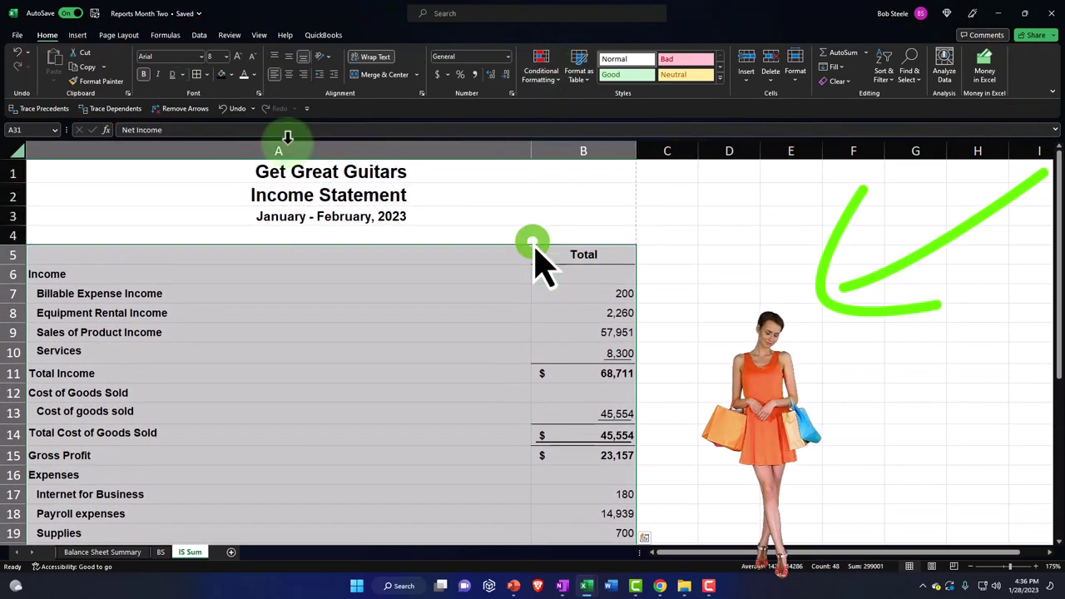
pyautogui.scroll(-7, 237, 266)
pyautogui.click(237, 266)
pyautogui.scroll(7, 234, 288)
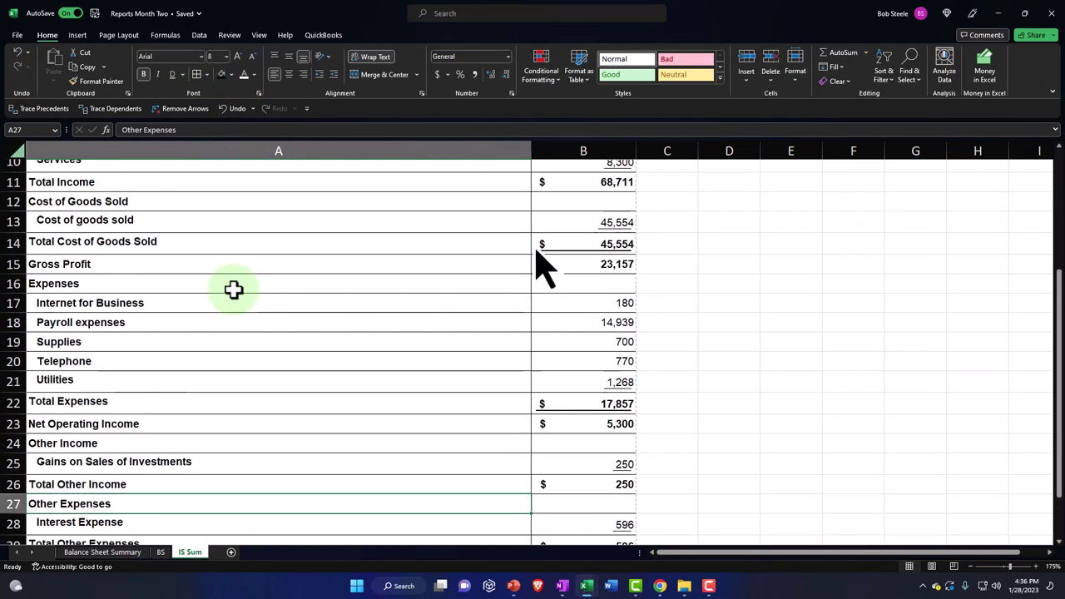
pyautogui.moveTo(152, 180); pyautogui.dragTo(510, 216)
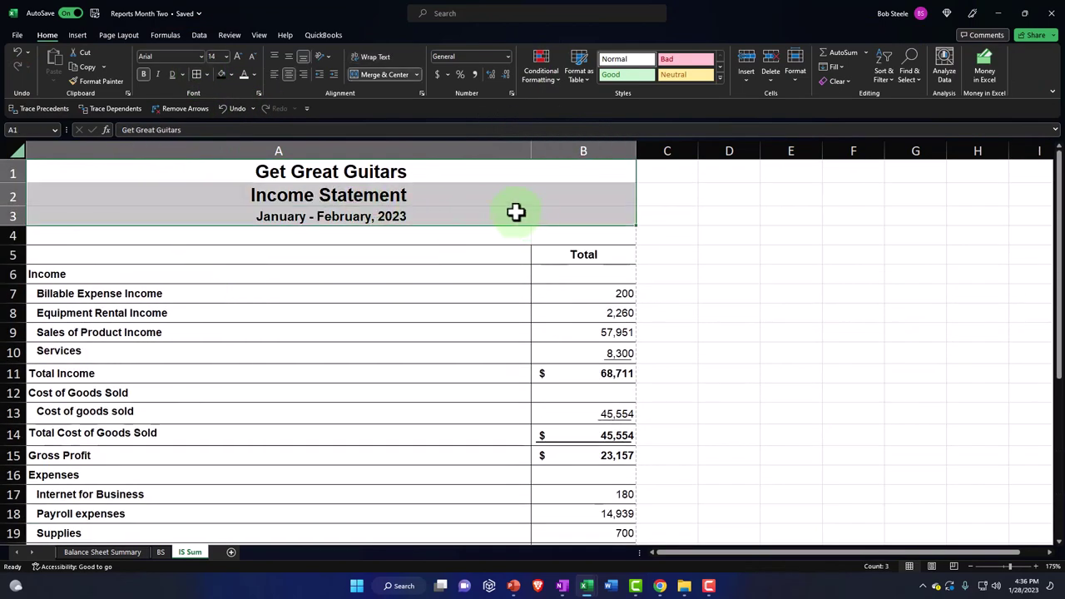
pyautogui.click(225, 75)
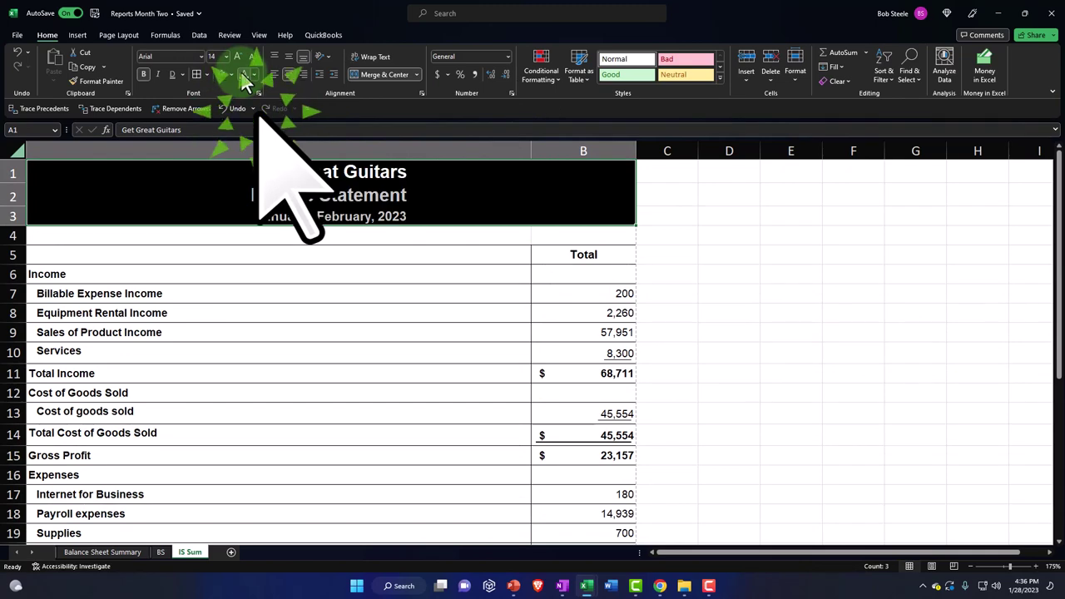
pyautogui.click(303, 312)
# Step: In QuickBooks, export the 4 Income Statement custom report to Excel and open the .xlsx file
pyautogui.moveTo(660, 587)
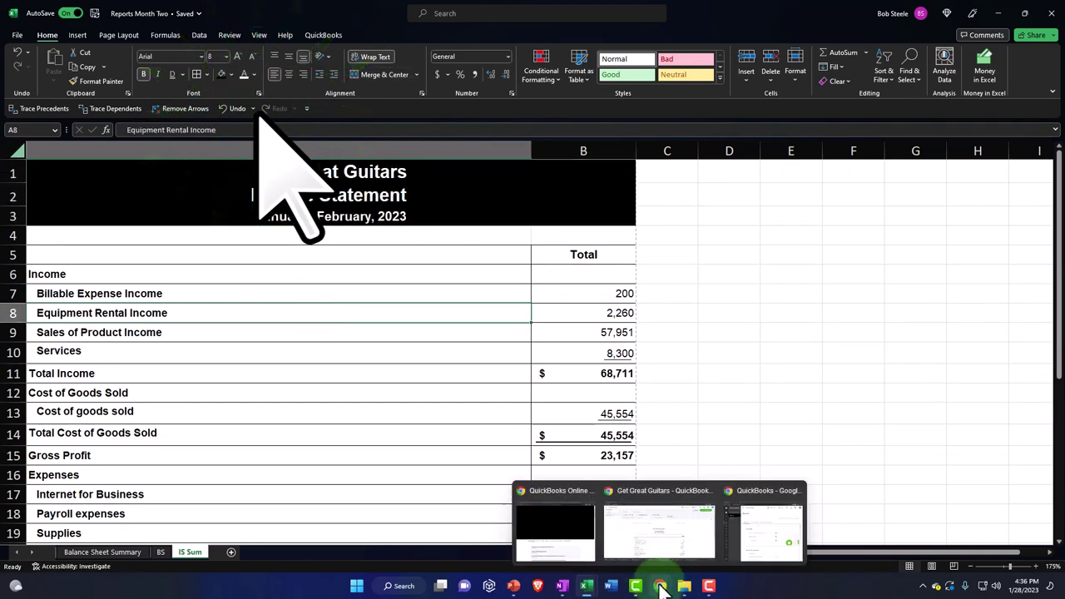
pyautogui.click(660, 553)
pyautogui.scroll(1, 104, 172)
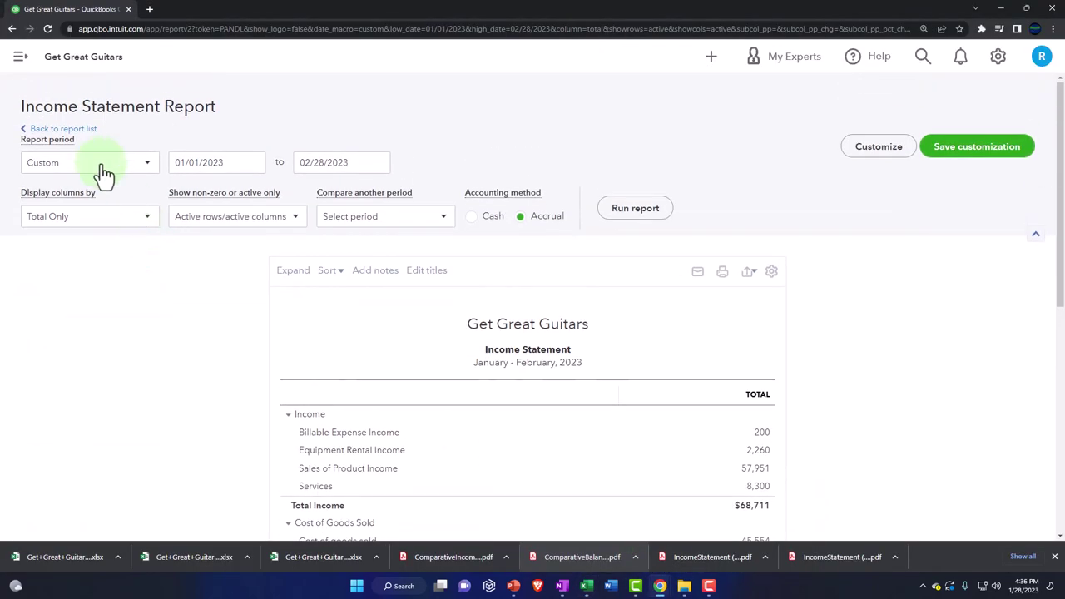
pyautogui.click(83, 131)
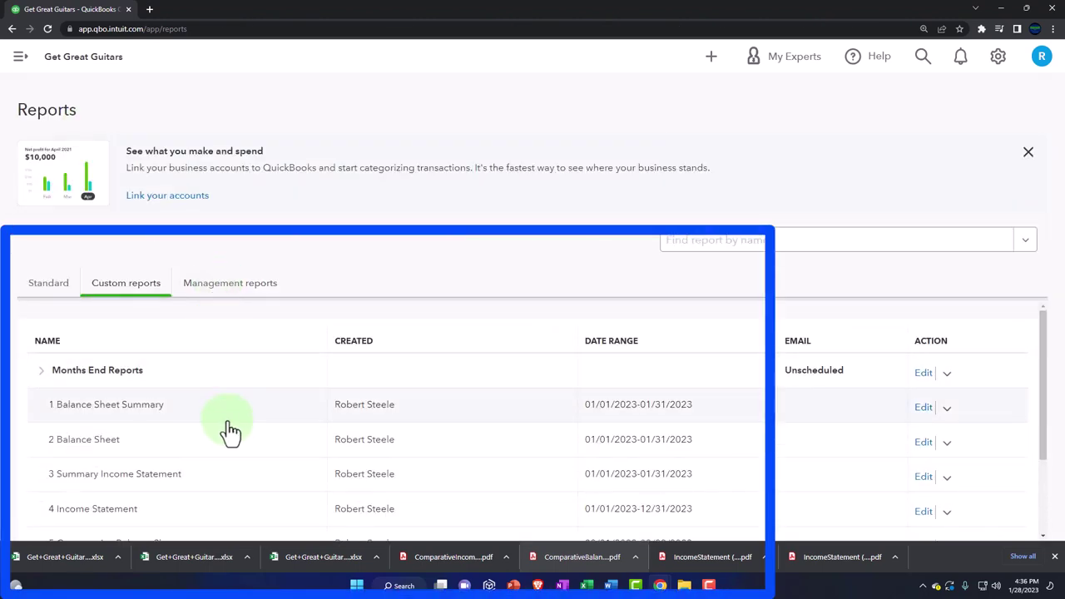
pyautogui.scroll(-1, 233, 445)
pyautogui.click(127, 456)
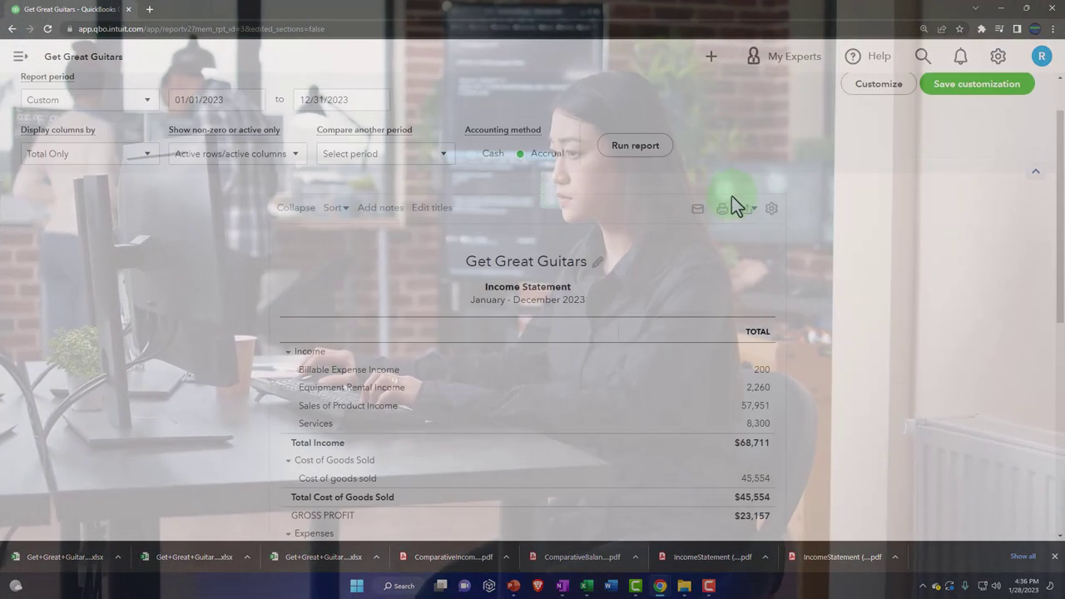
pyautogui.click(749, 213)
pyautogui.click(707, 233)
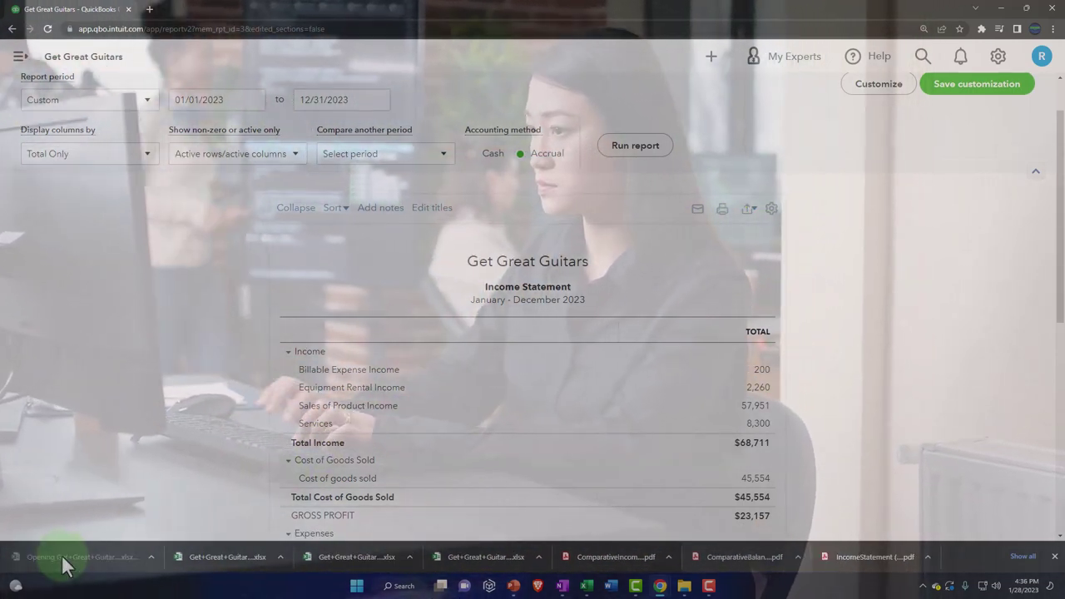
pyautogui.click(62, 554)
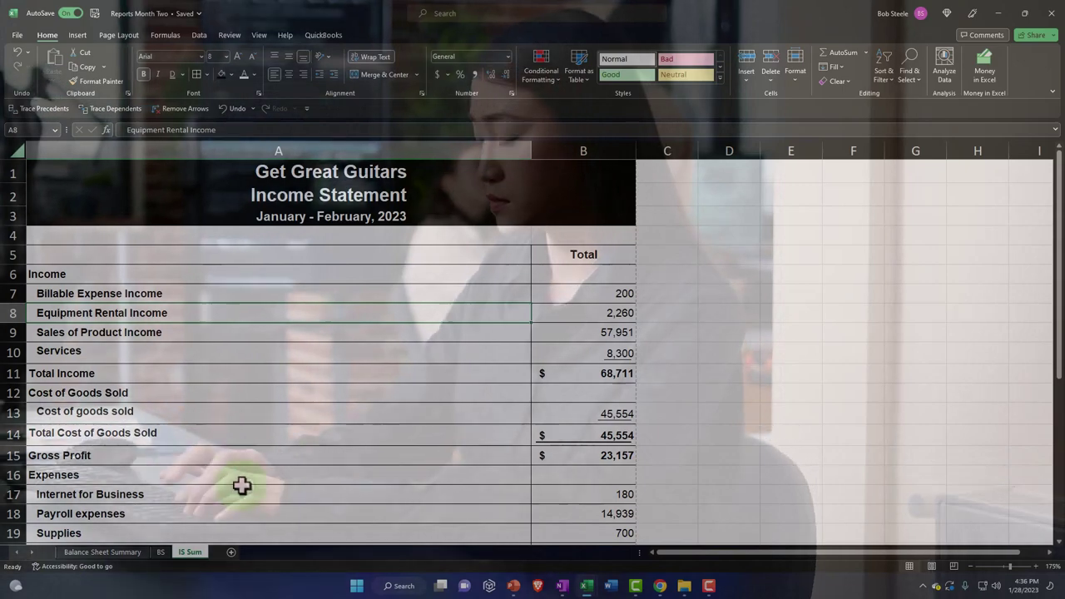
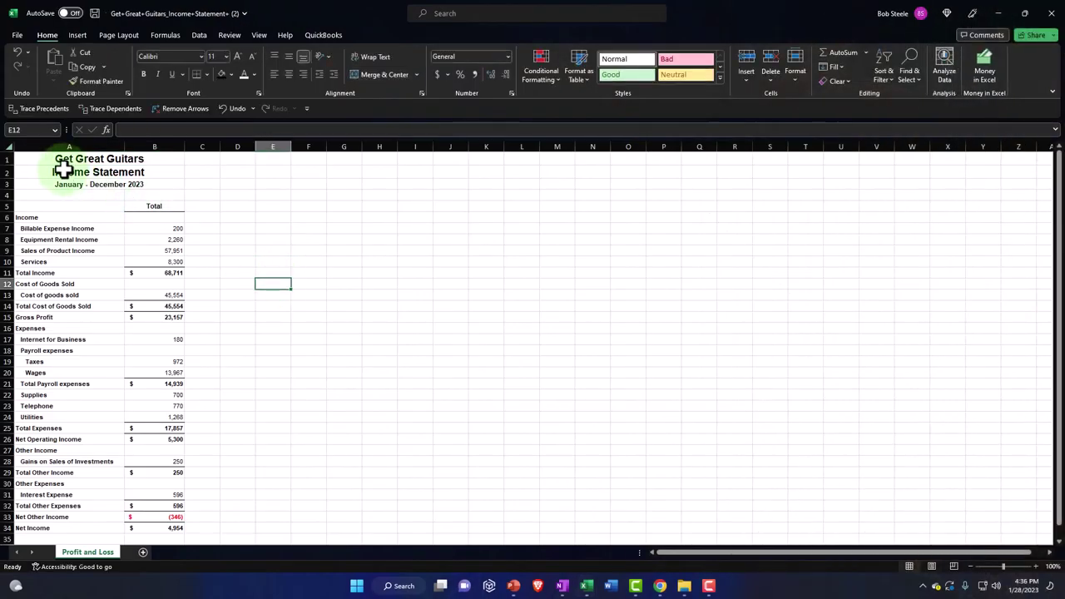
# Step: Copy the entire downloaded income statement and switch to the Reports Month Two workbook
pyautogui.click(10, 148)
pyautogui.rightClick(98, 238)
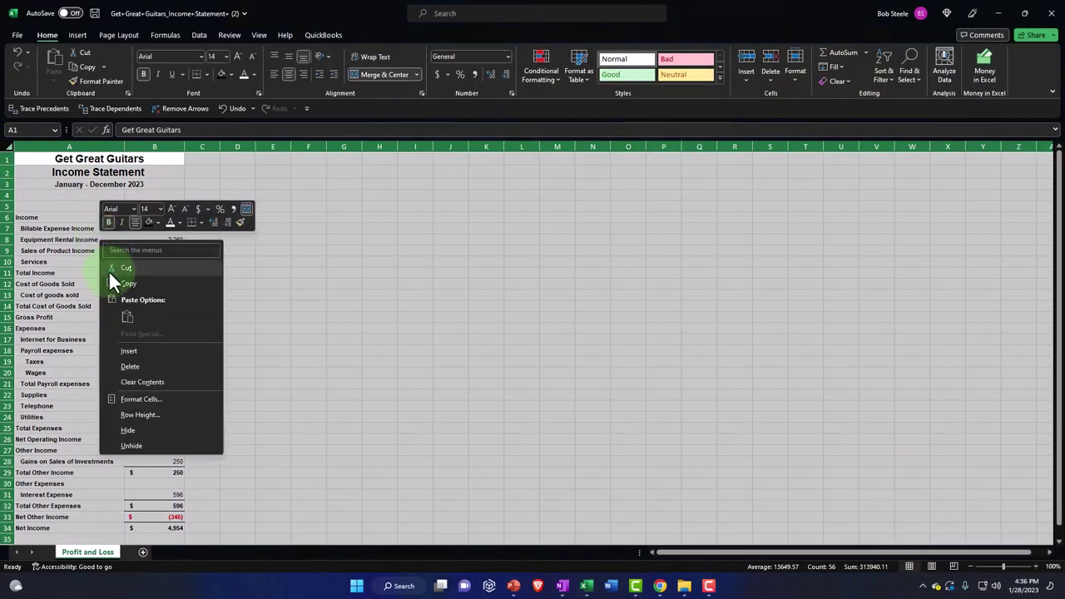
pyautogui.click(126, 284)
pyautogui.click(995, 13)
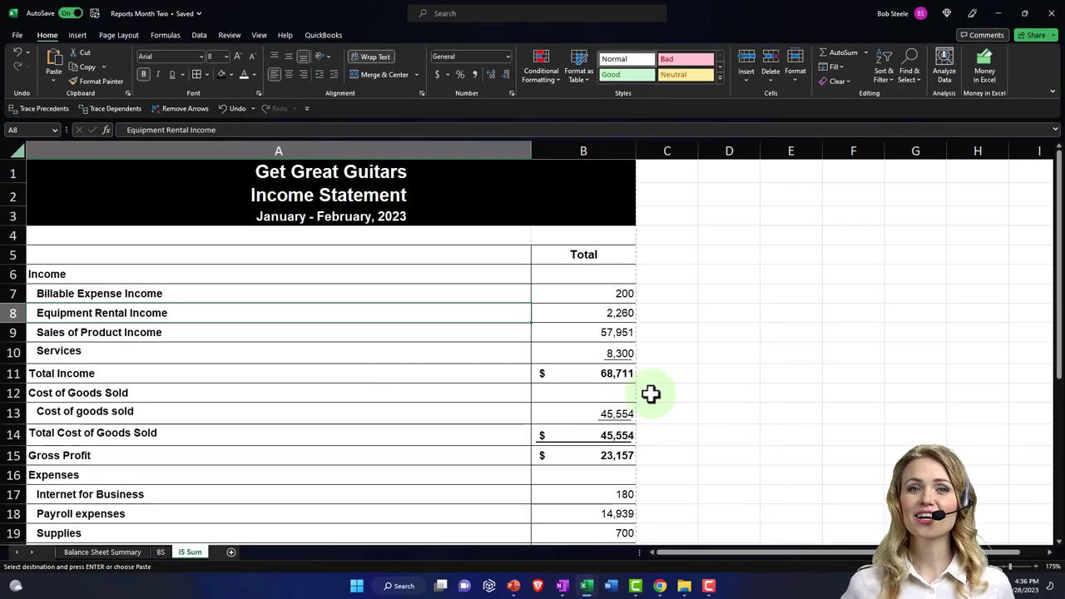
# Step: Add a new sheet to Reports Month Two and name it IS
pyautogui.click(231, 553)
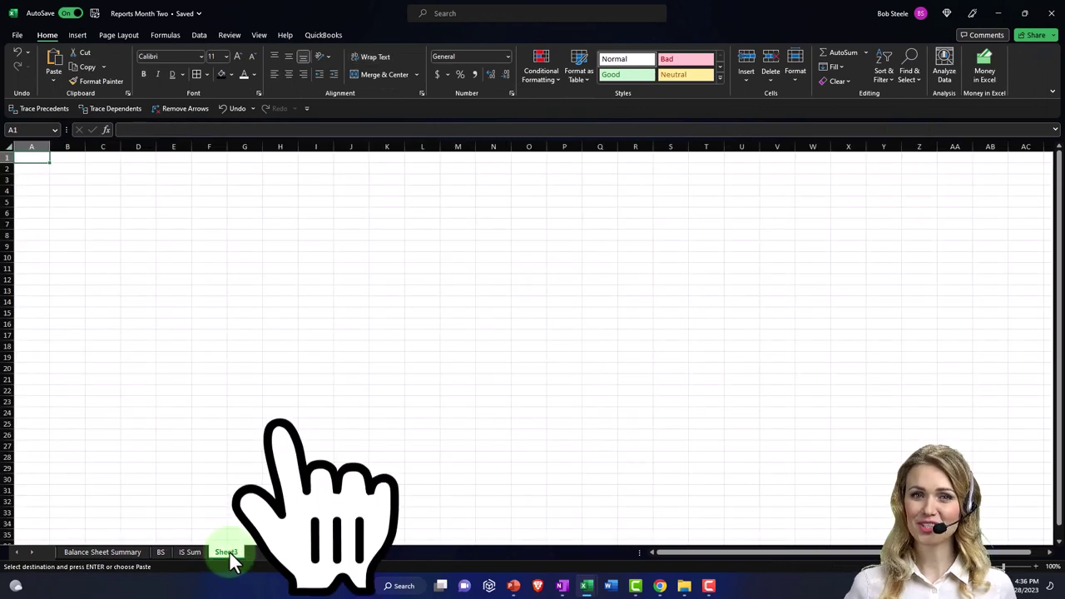
pyautogui.doubleClick(231, 555)
pyautogui.press('BackSpace')
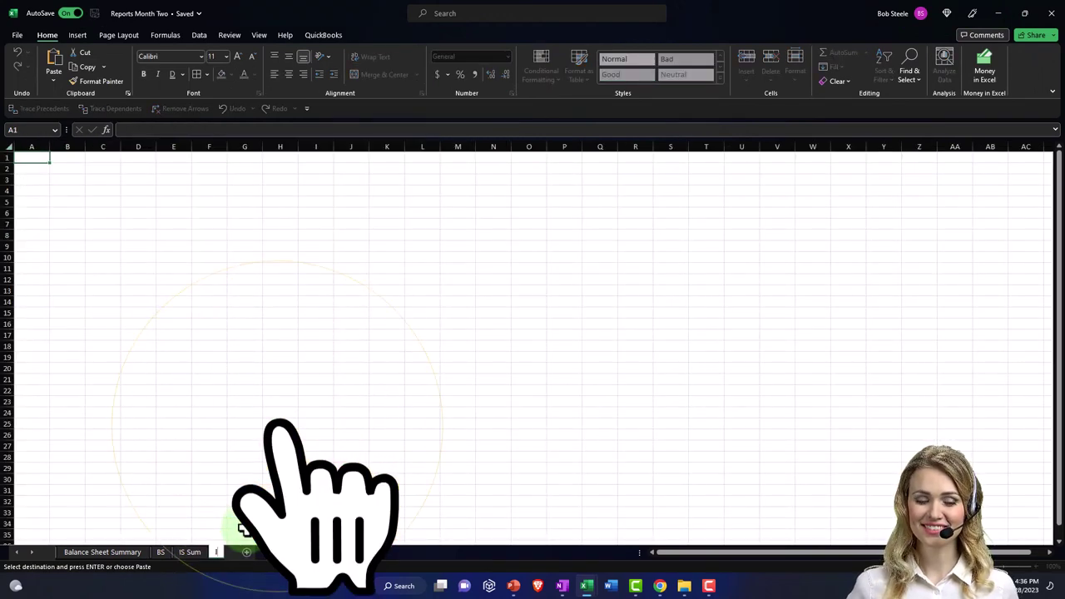
pyautogui.write('IS')
pyautogui.click(243, 524)
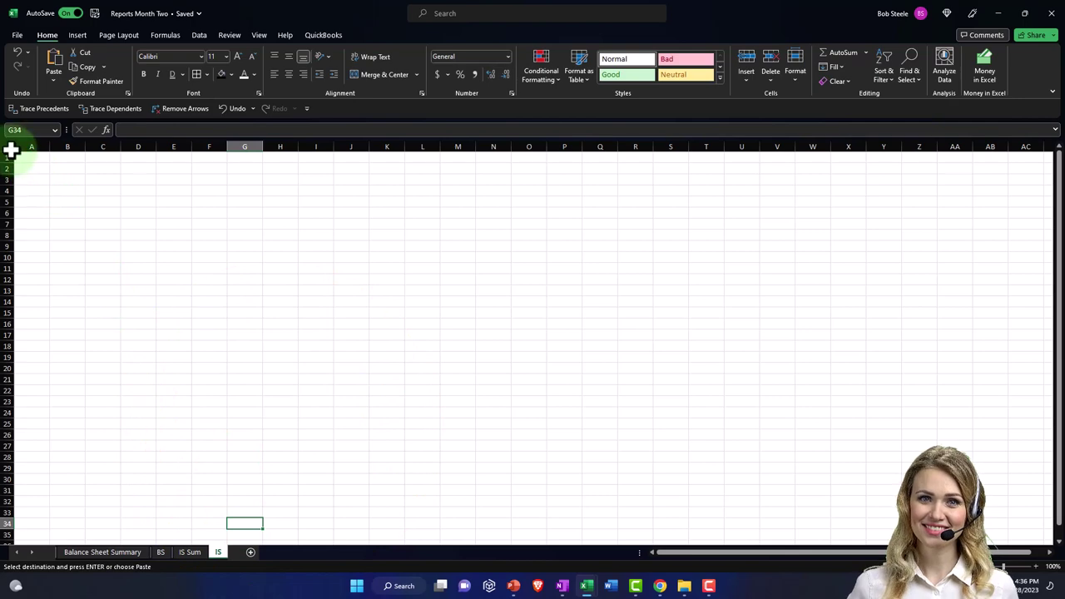
# Step: Paste the copied income statement with its formatting into the IS sheet
pyautogui.click(11, 149)
pyautogui.rightClick(105, 209)
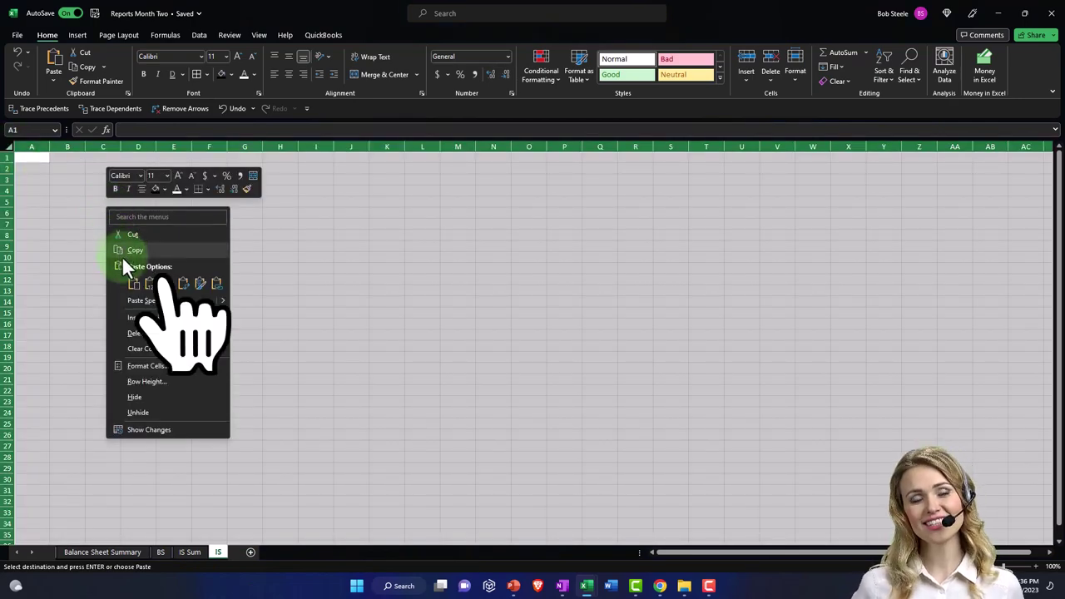
pyautogui.click(133, 282)
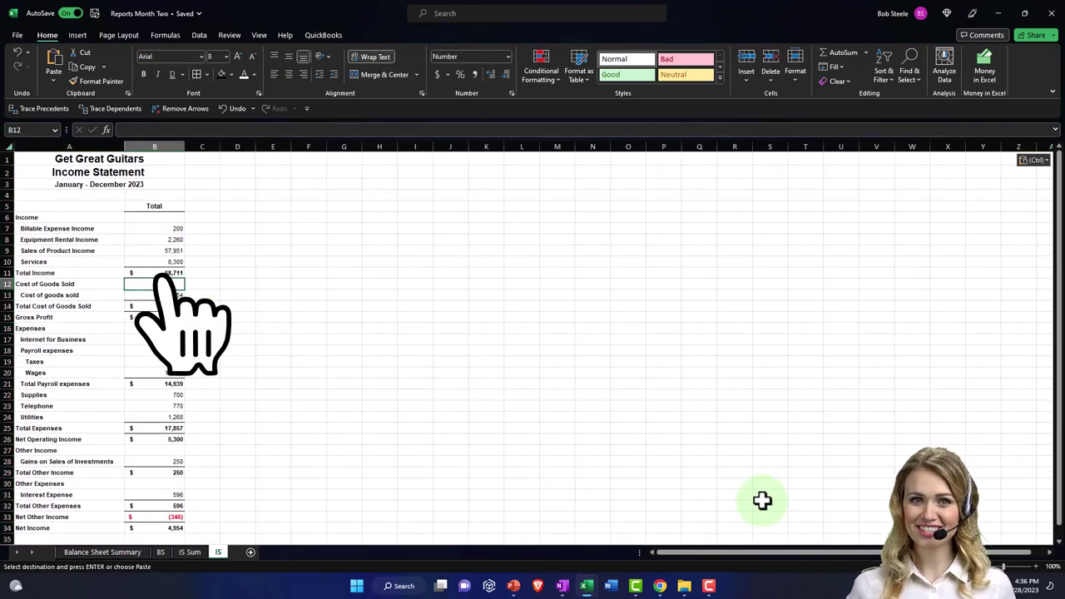
# Step: Preview the IS sheet in Page Layout view, then return to Normal view
pyautogui.scroll(5, 760, 499)
pyautogui.scroll(1, 762, 499)
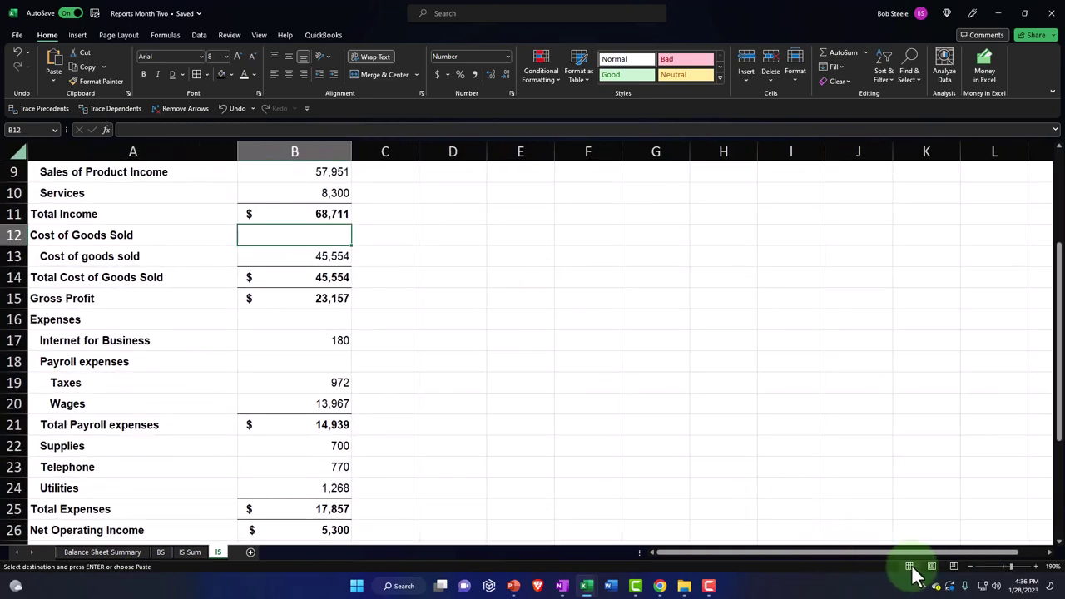
pyautogui.click(932, 569)
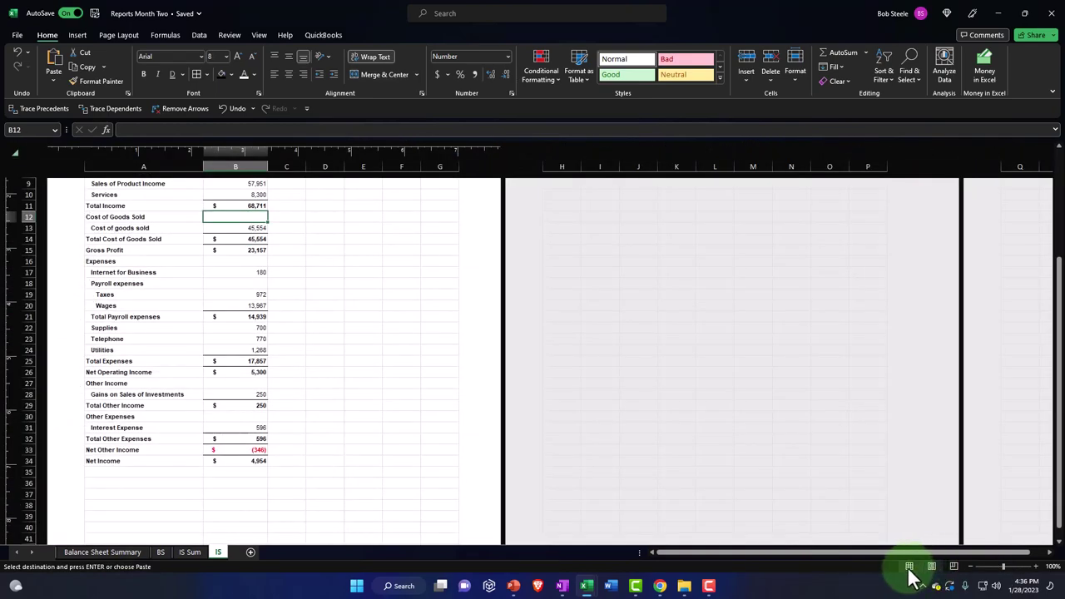
pyautogui.click(909, 567)
# Step: Widen column A so the income statement labels fit
pyautogui.click(257, 408)
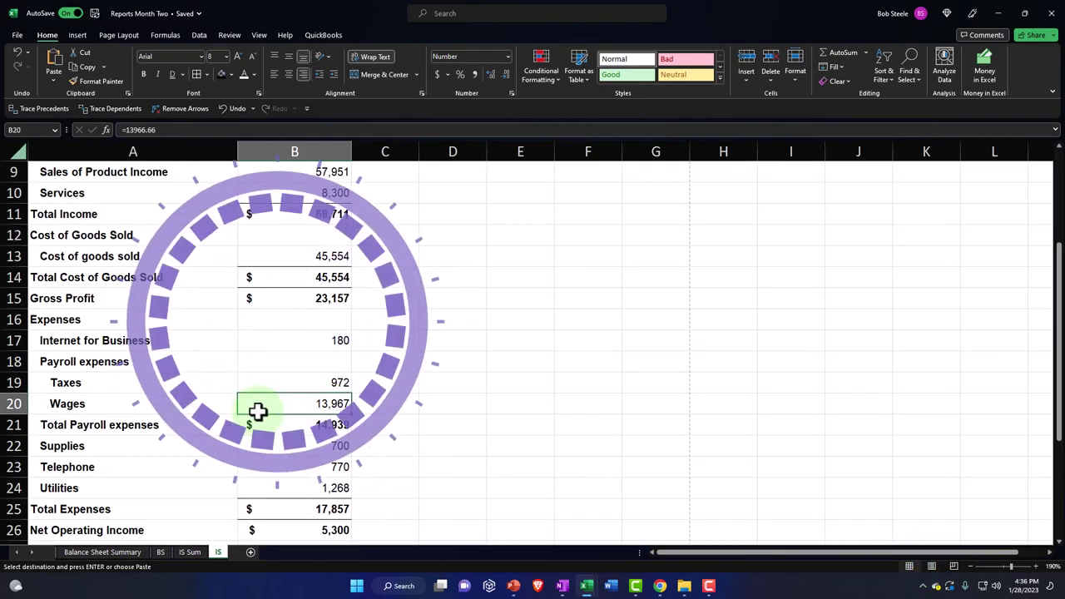
pyautogui.scroll(3, 260, 350)
pyautogui.moveTo(239, 151); pyautogui.dragTo(647, 156)
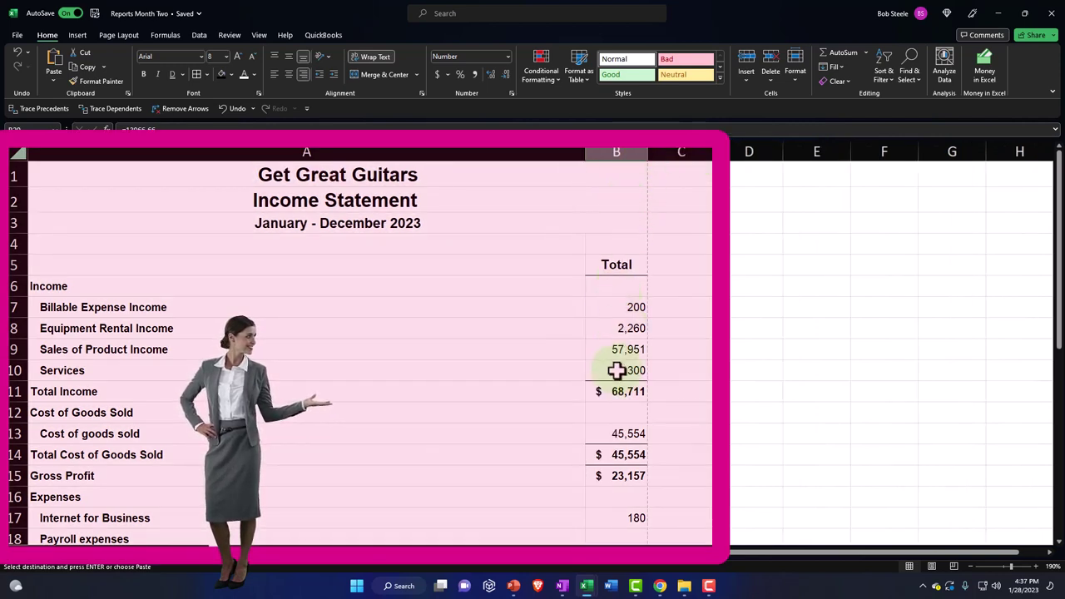
# Step: Underline the amounts above each subtotal, such as Wages in B20
pyautogui.scroll(-1, 617, 370)
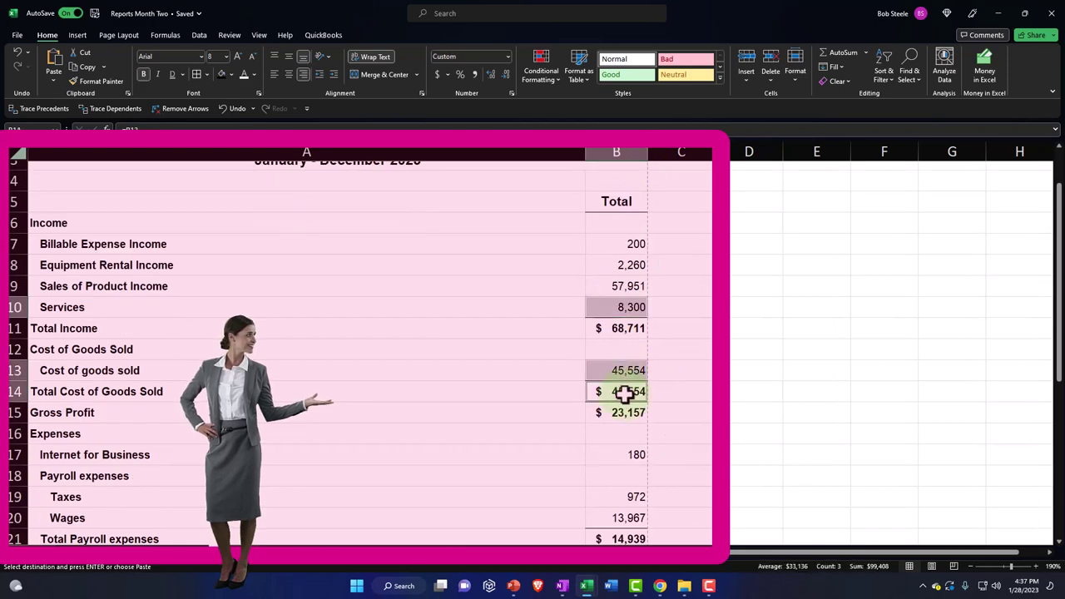
pyautogui.scroll(-1, 626, 395)
pyautogui.scroll(-1, 624, 454)
pyautogui.keyDown('ctrl'); pyautogui.click(624, 475); pyautogui.keyUp('ctrl')
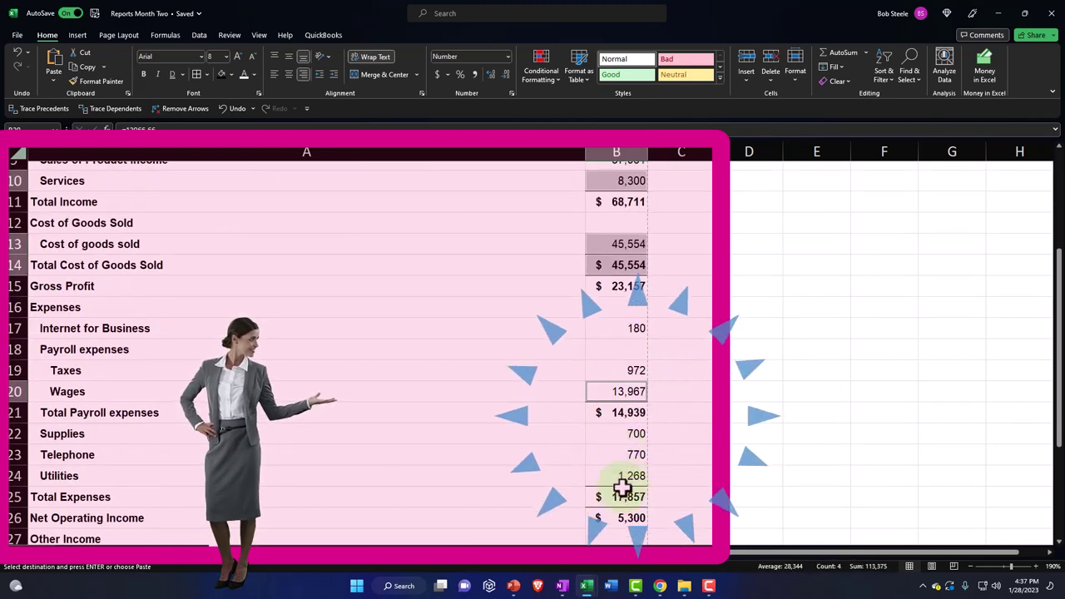
pyautogui.keyDown('ctrl'); pyautogui.click(624, 496); pyautogui.keyUp('ctrl')
pyautogui.scroll(-1, 615, 482)
pyautogui.scroll(-2, 613, 468)
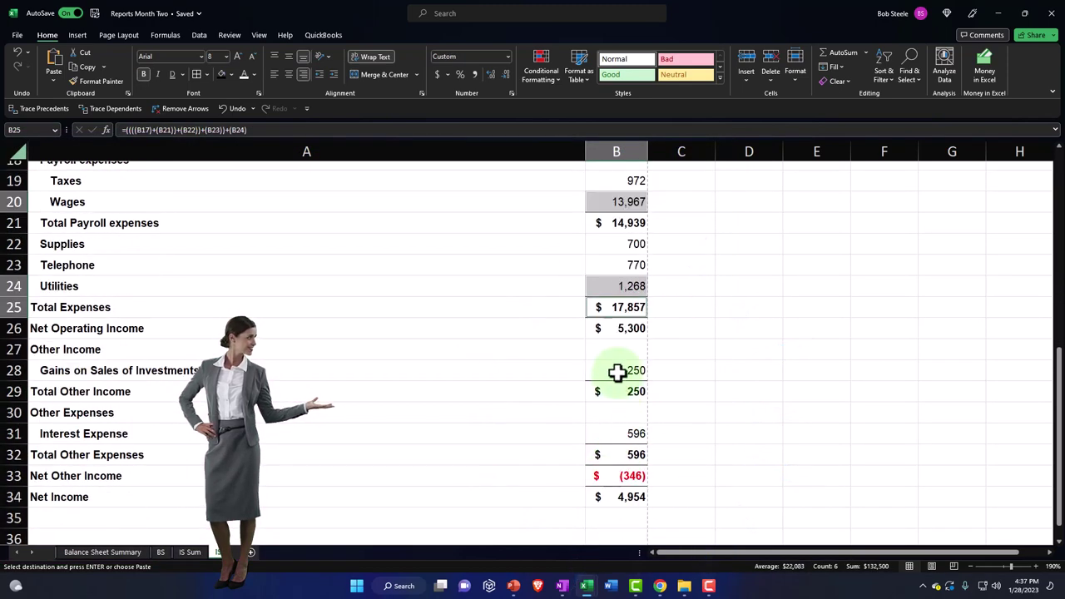
pyautogui.scroll(-1, 615, 476)
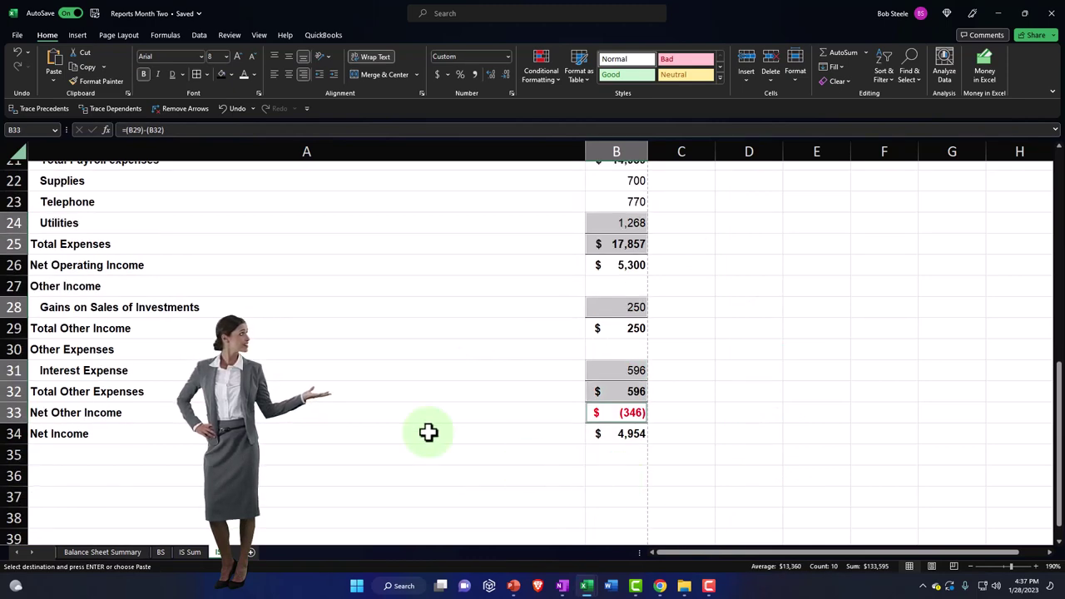
pyautogui.click(178, 73)
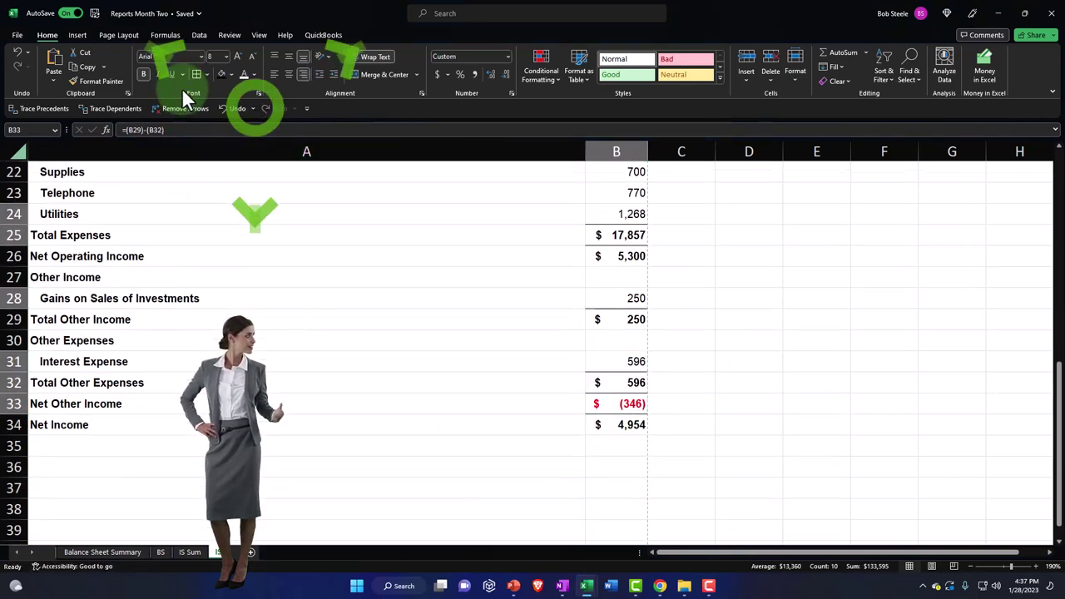
# Step: Double-underline the Net Income amount in B34
pyautogui.click(636, 446)
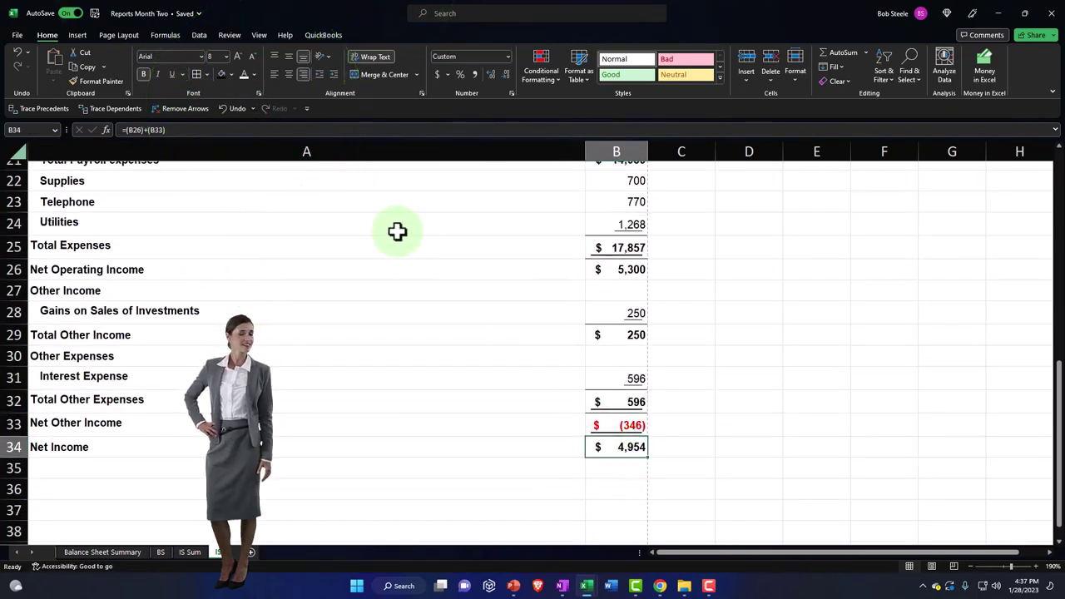
pyautogui.click(183, 74)
pyautogui.click(181, 97)
# Step: Apply borders to the statement rows A5:B34
pyautogui.moveTo(145, 445); pyautogui.dragTo(606, 267)
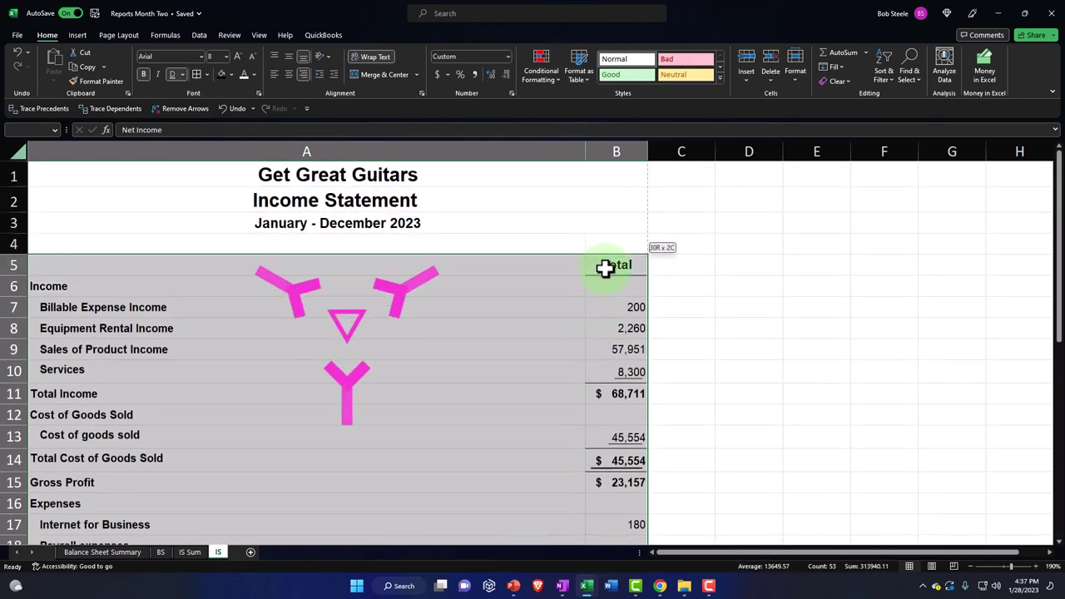
pyautogui.hotkey('ctrl', 'BackSpace')
pyautogui.scroll(8, 143, 333)
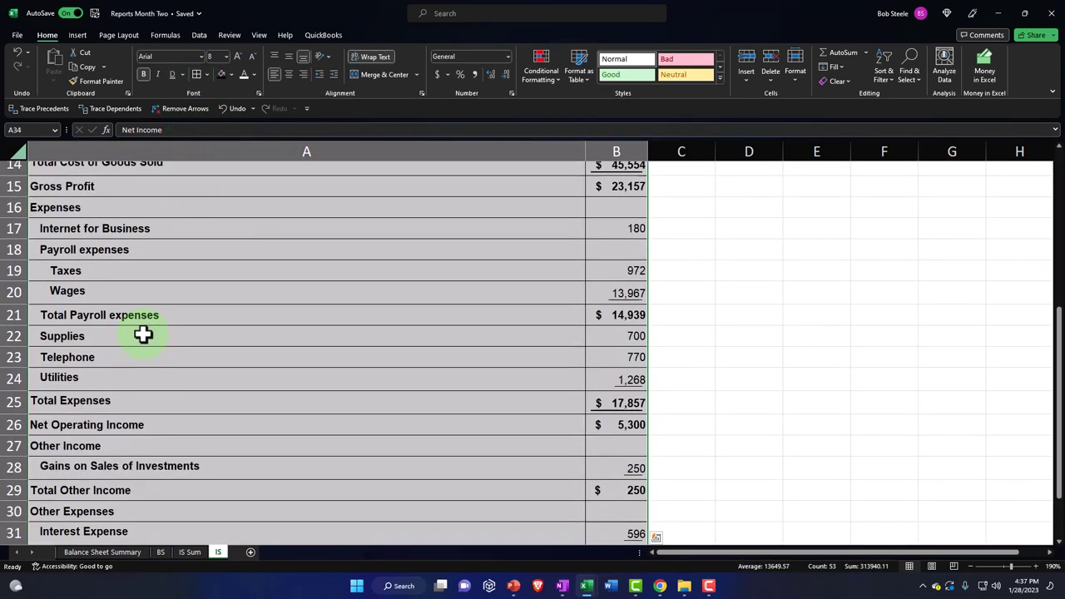
# Step: Make the A1:B3 title block black with white text, then return to QuickBooks in Chrome
pyautogui.moveTo(149, 169); pyautogui.dragTo(457, 221)
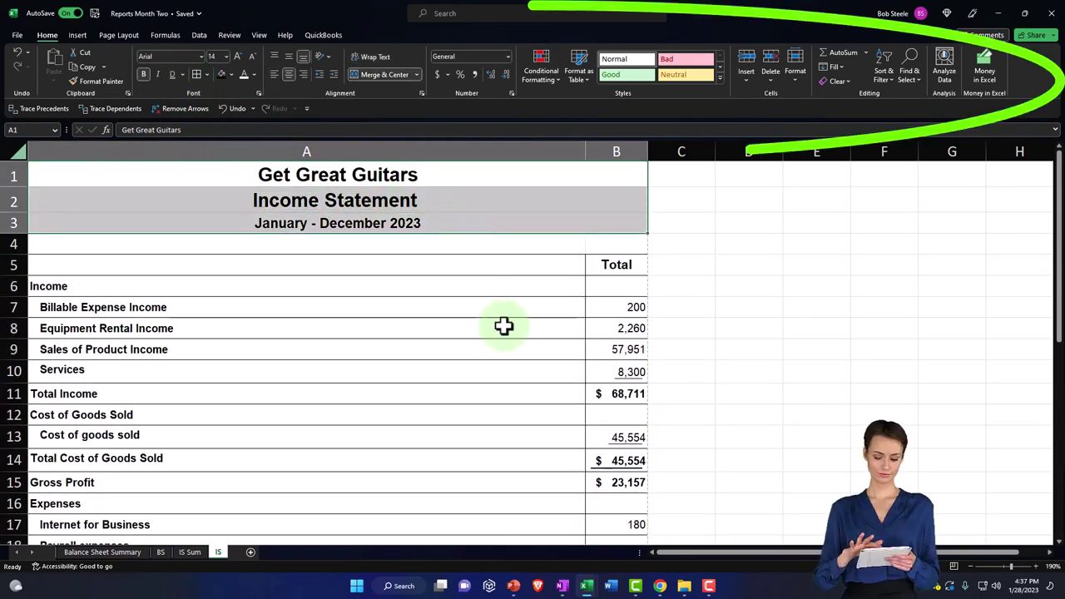
pyautogui.click(219, 72)
pyautogui.click(240, 71)
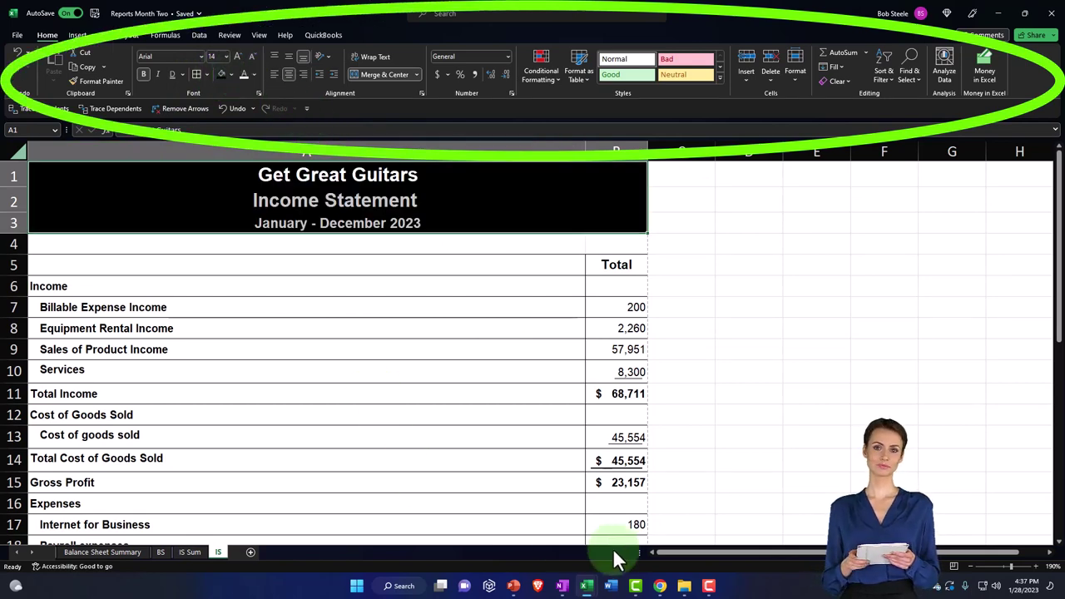
pyautogui.moveTo(660, 586)
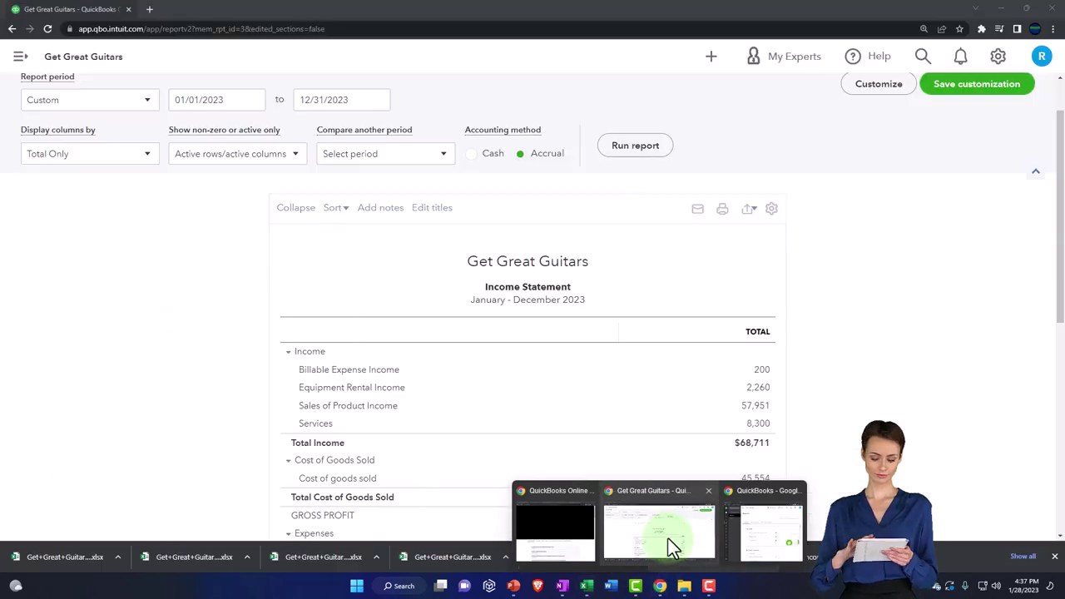
pyautogui.click(668, 538)
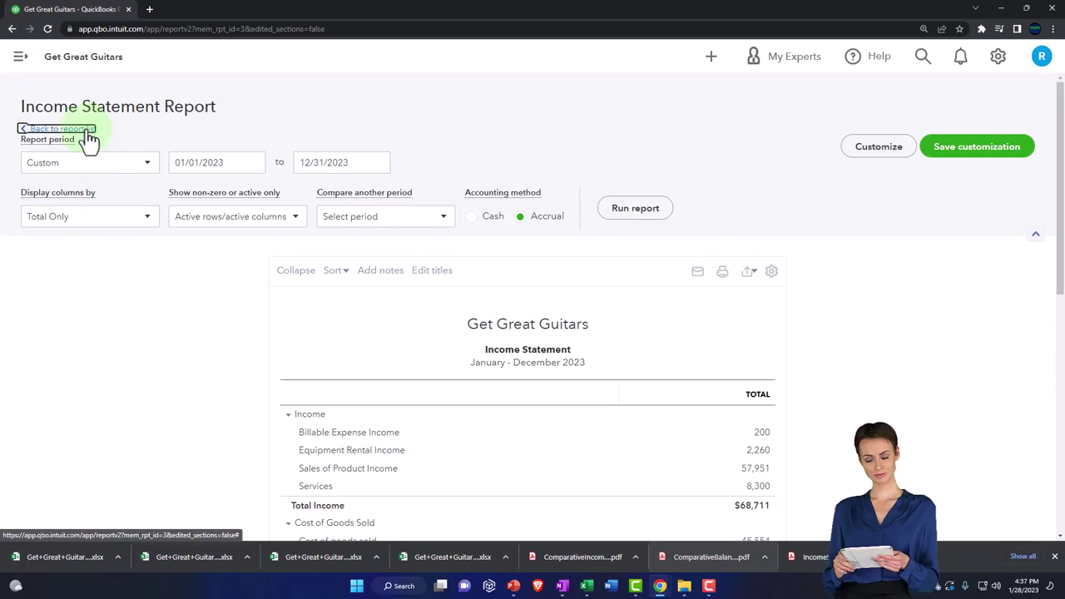
# Step: Open the Comparative Balance Sheet custom report from the saved reports list
pyautogui.click(58, 129)
pyautogui.scroll(-3, 226, 383)
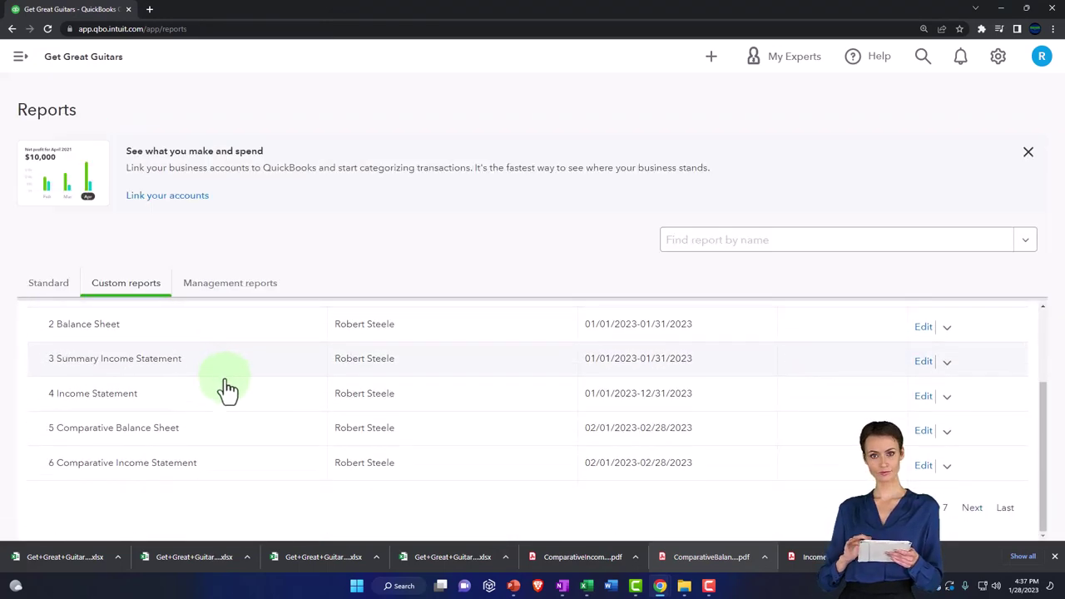
pyautogui.click(131, 437)
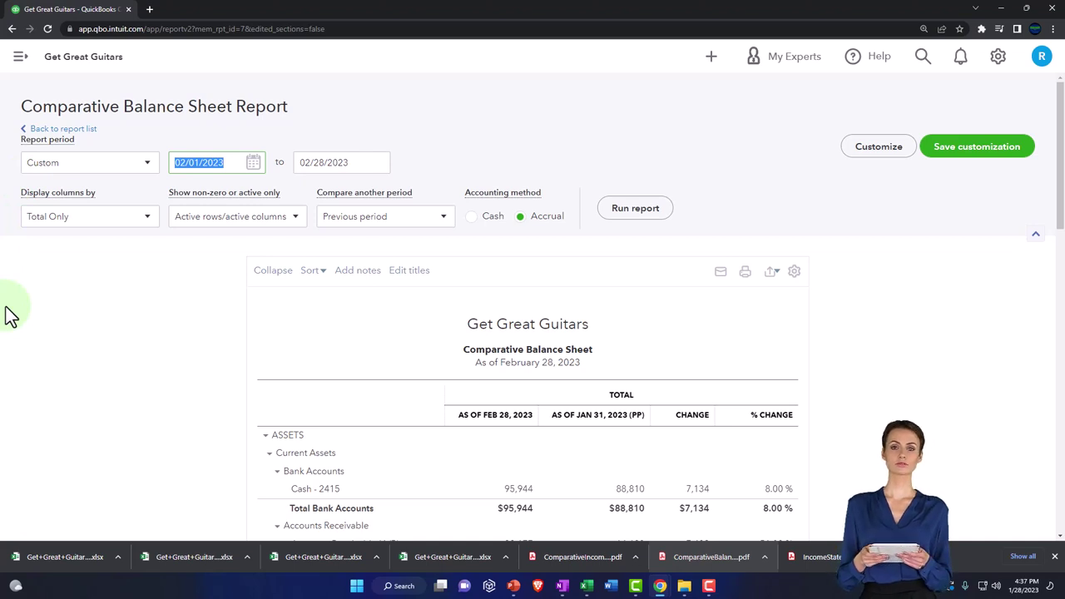
pyautogui.click(157, 308)
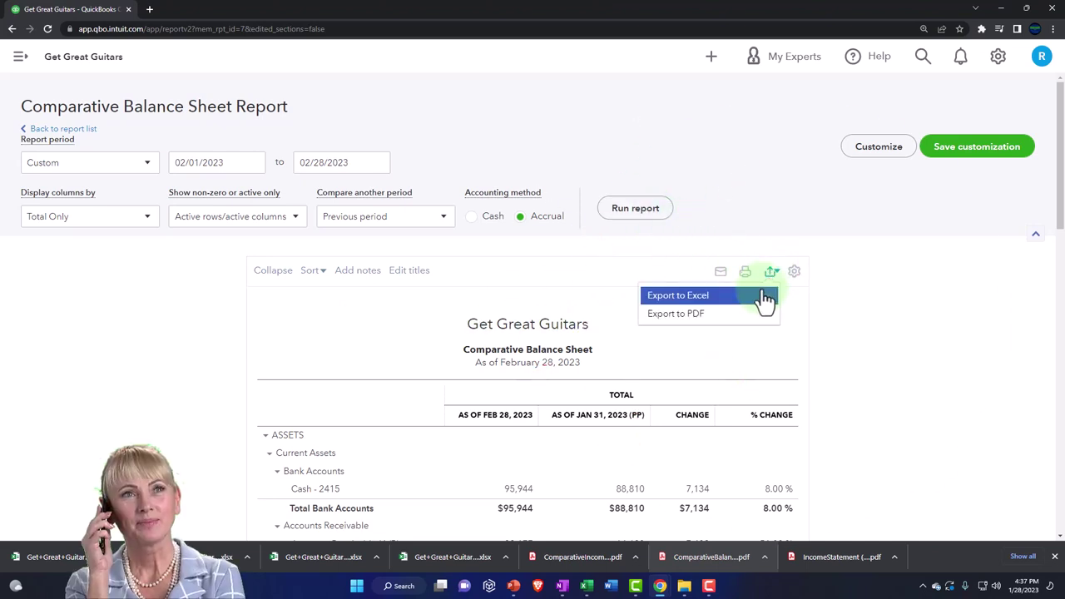
# Step: Export the balance sheet to Excel, enable editing, and select the whole sheet
pyautogui.click(762, 297)
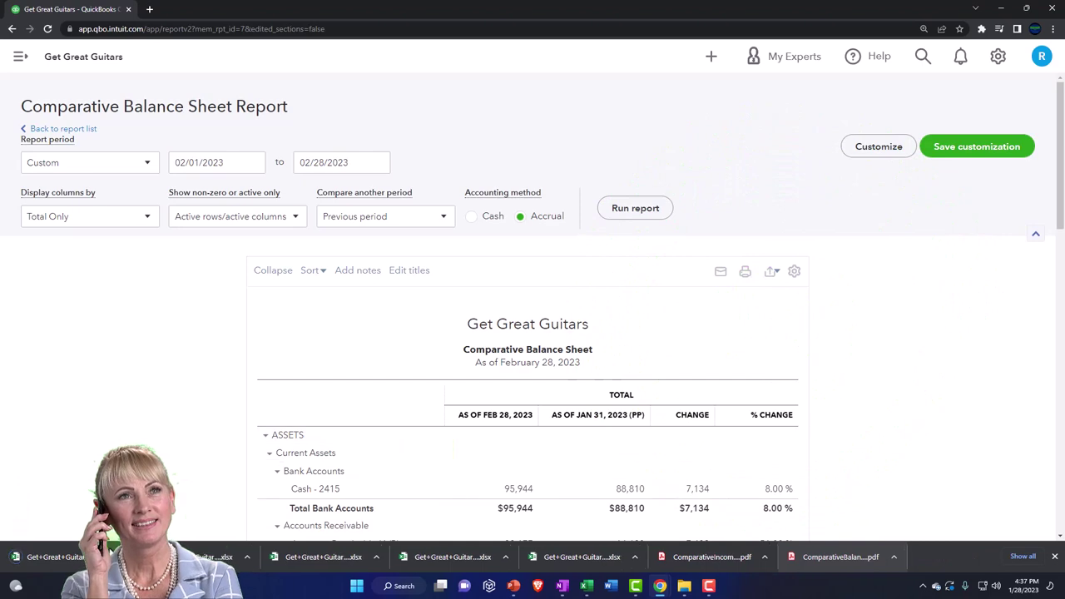
pyautogui.hotkey('alt', 'Tab')
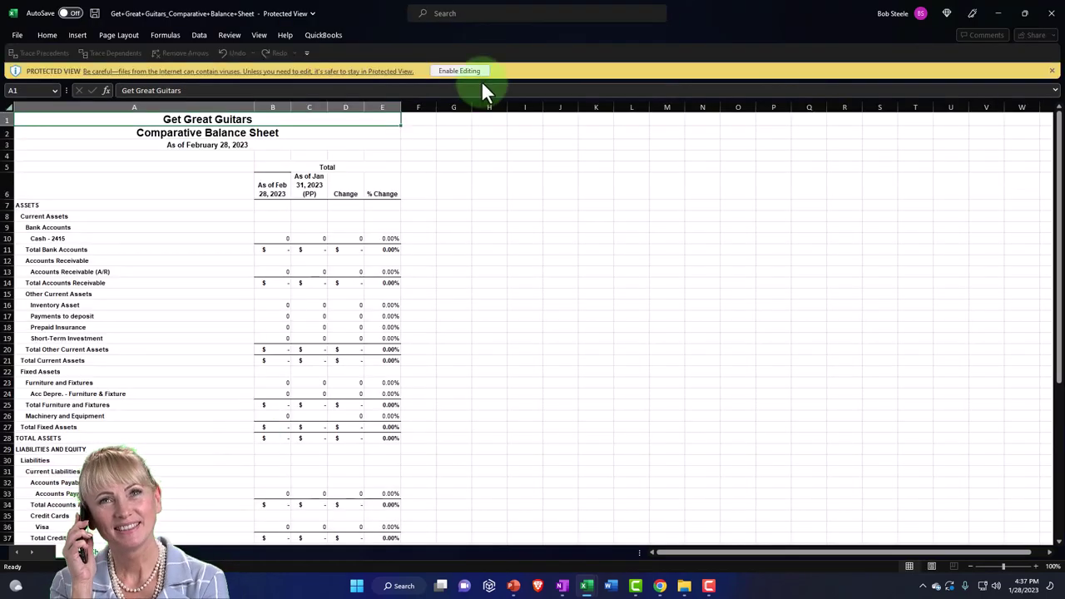
pyautogui.click(477, 74)
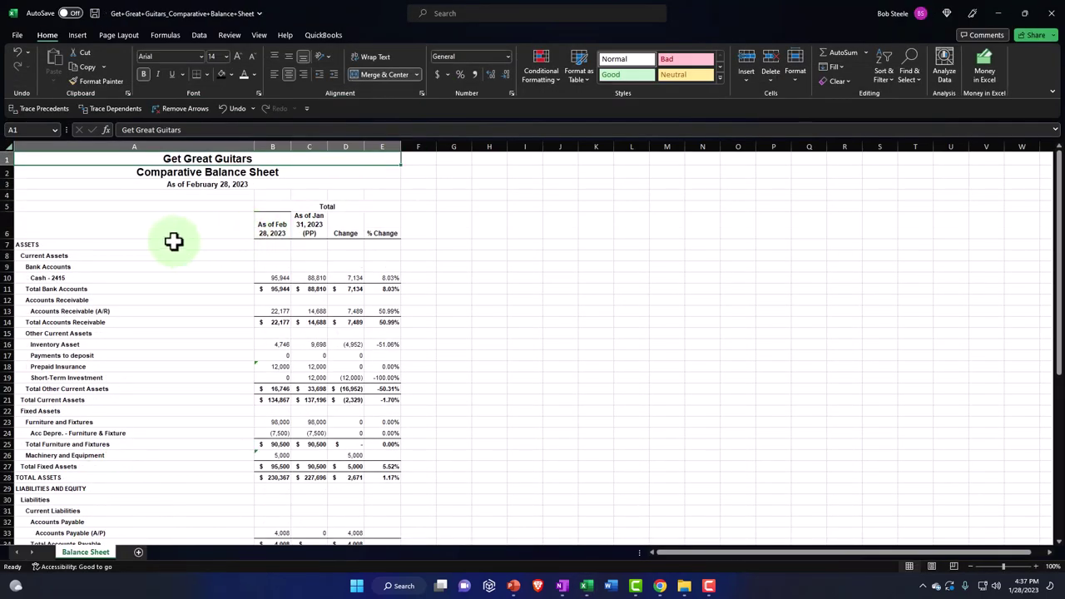
pyautogui.click(8, 146)
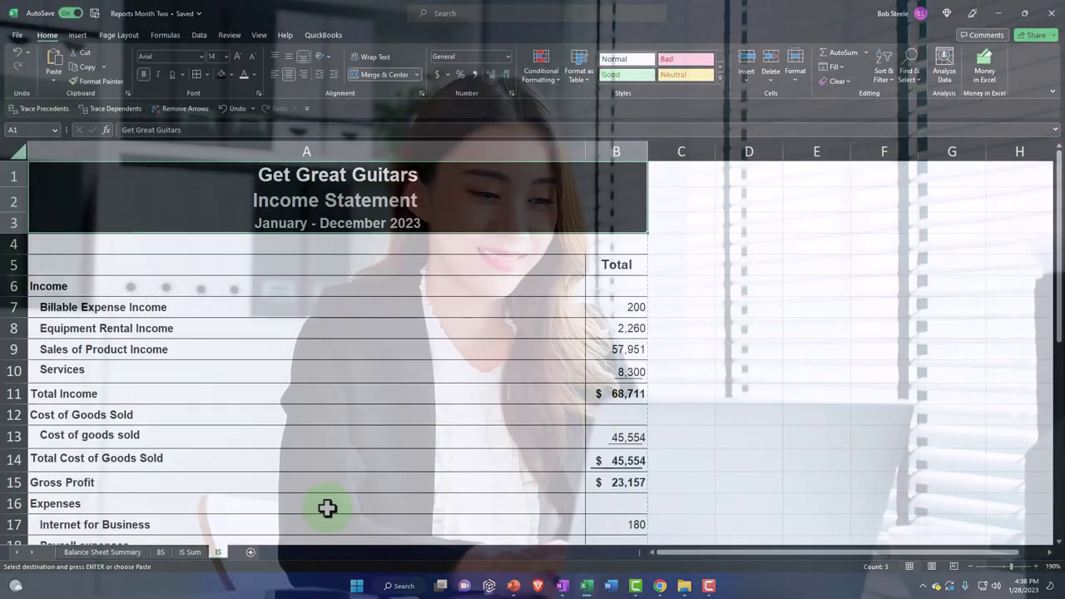
# Step: Paste the comparative balance sheet into a new sheet named BS Comp
pyautogui.click(251, 551)
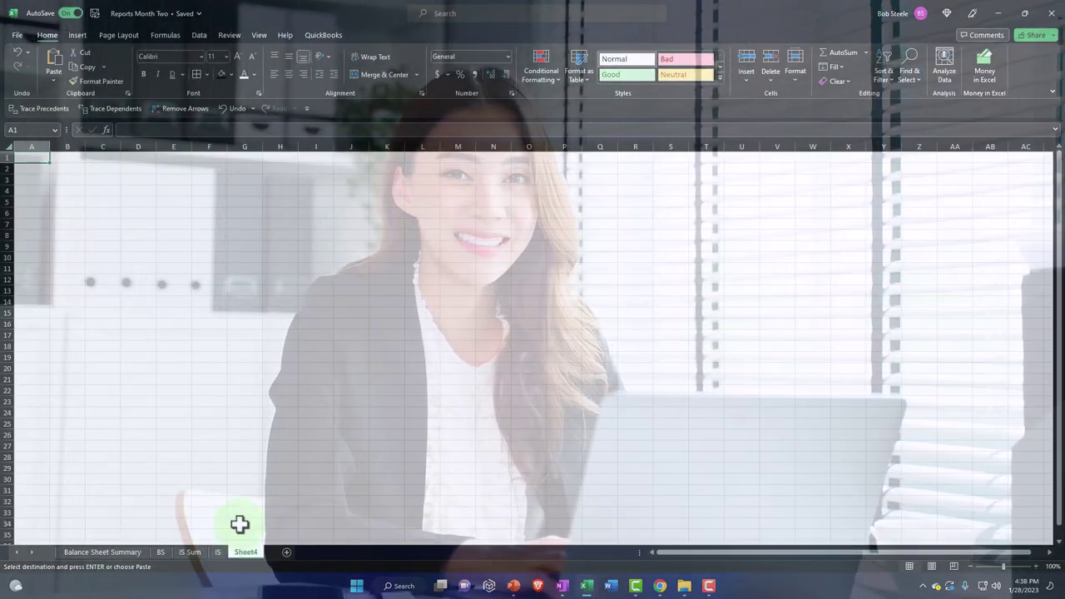
pyautogui.click(34, 156)
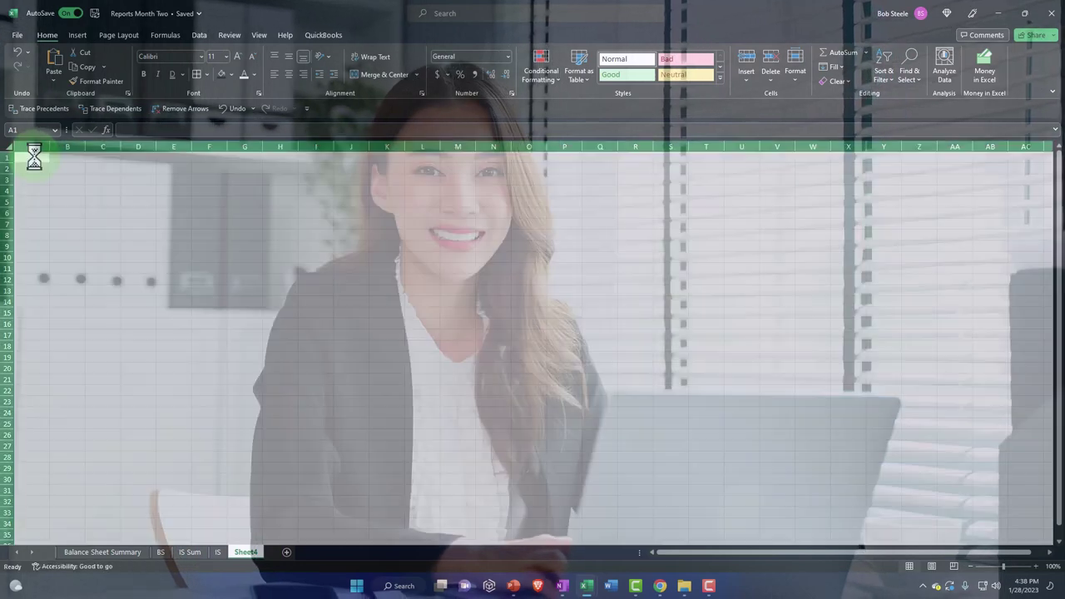
pyautogui.hotkey('ctrl', 'v')
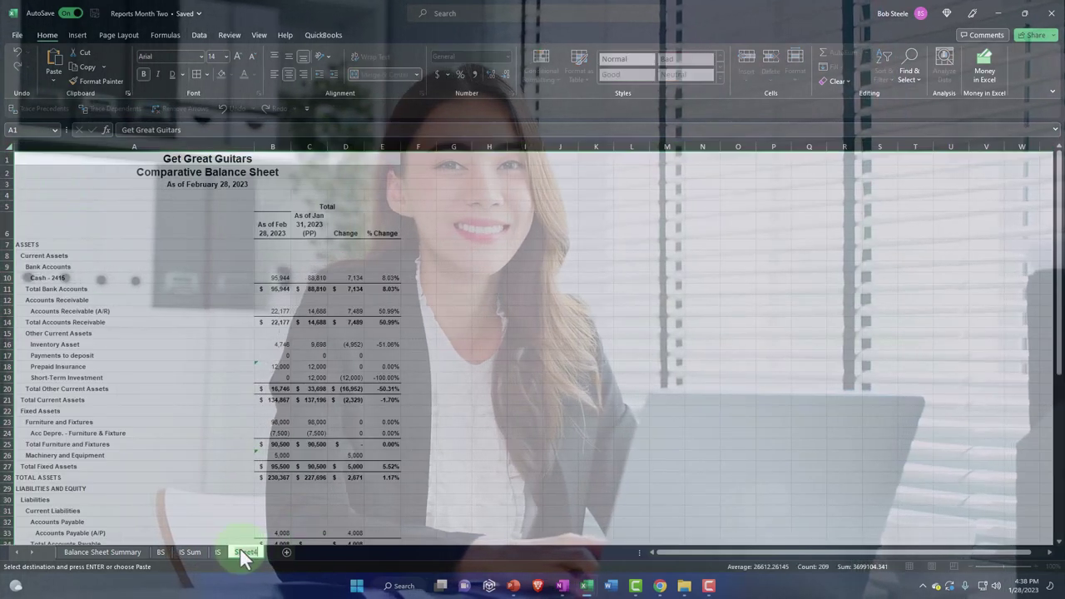
pyautogui.doubleClick(245, 552)
pyautogui.write('BS C')
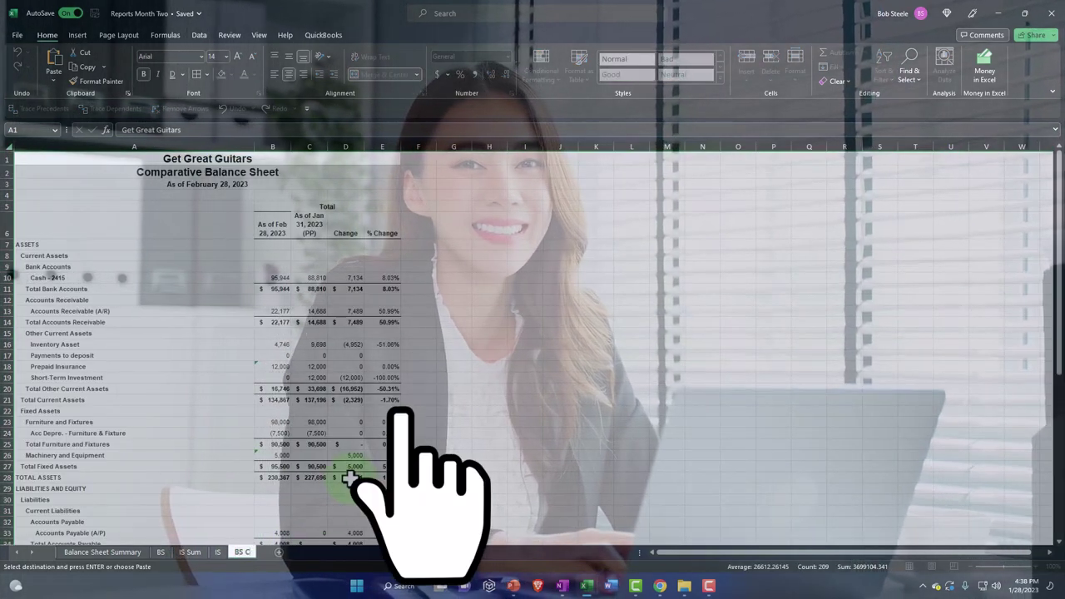
pyautogui.write('omp')
pyautogui.click(206, 414)
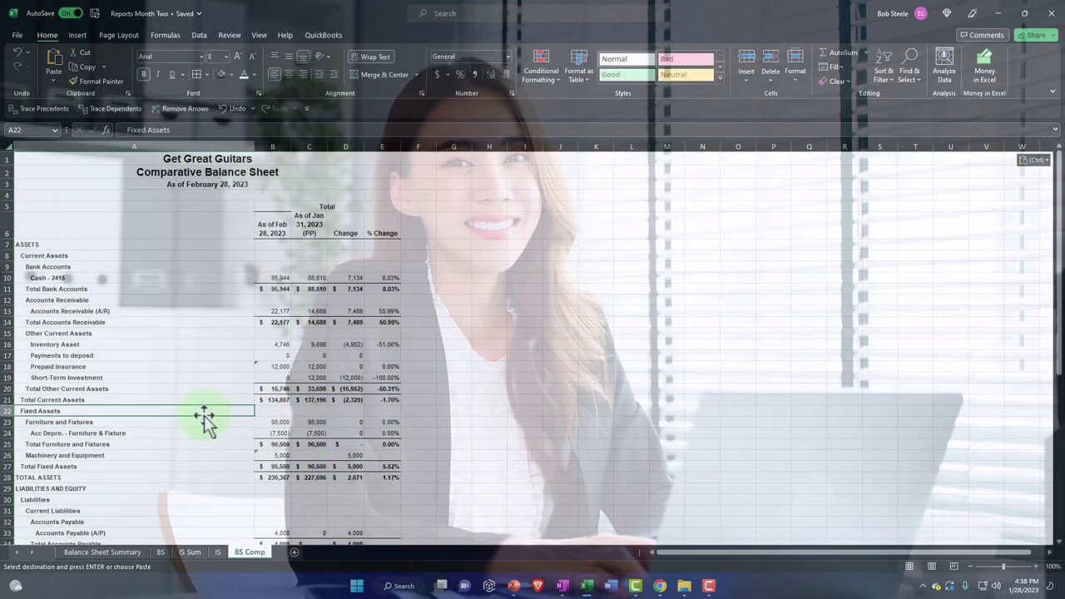
# Step: Preview the BS Comp sheet in Page Layout view, then return to Normal view
pyautogui.scroll(2, 206, 418)
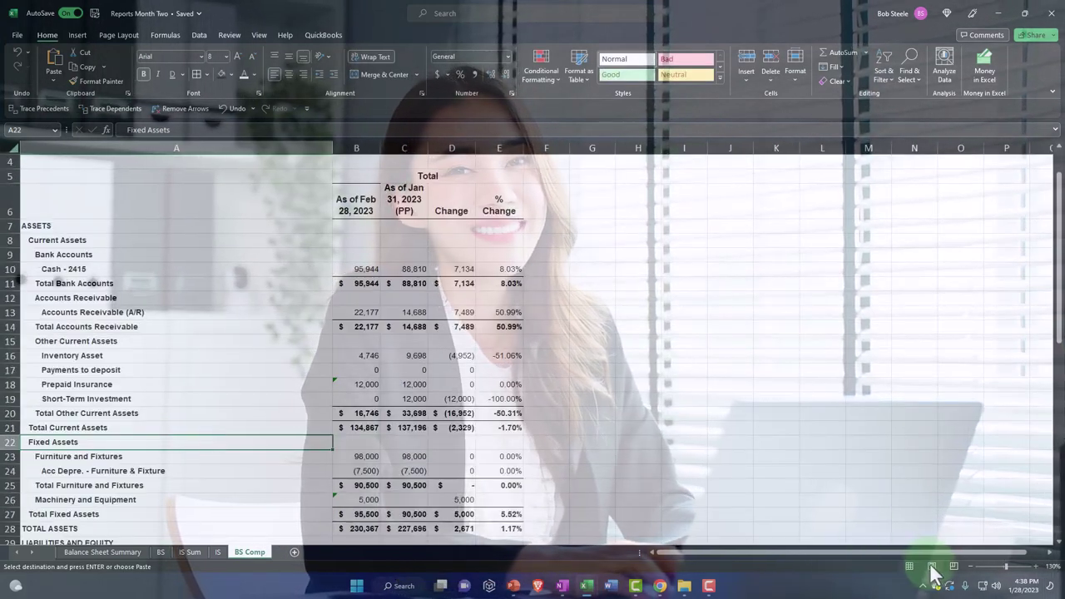
pyautogui.click(932, 567)
pyautogui.click(908, 567)
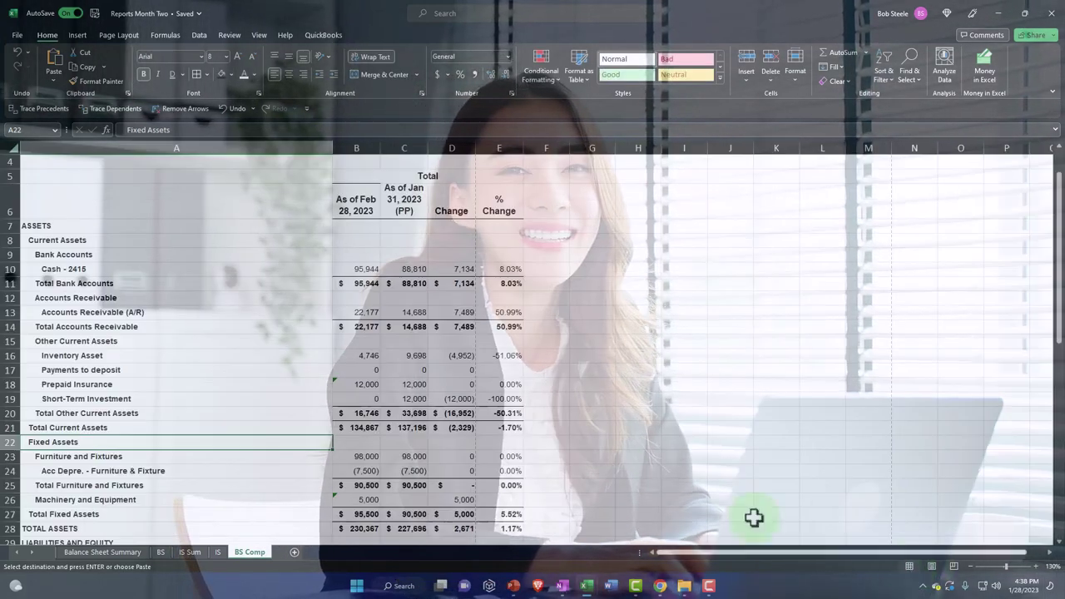
pyautogui.scroll(-5, 307, 399)
pyautogui.scroll(-2, 307, 399)
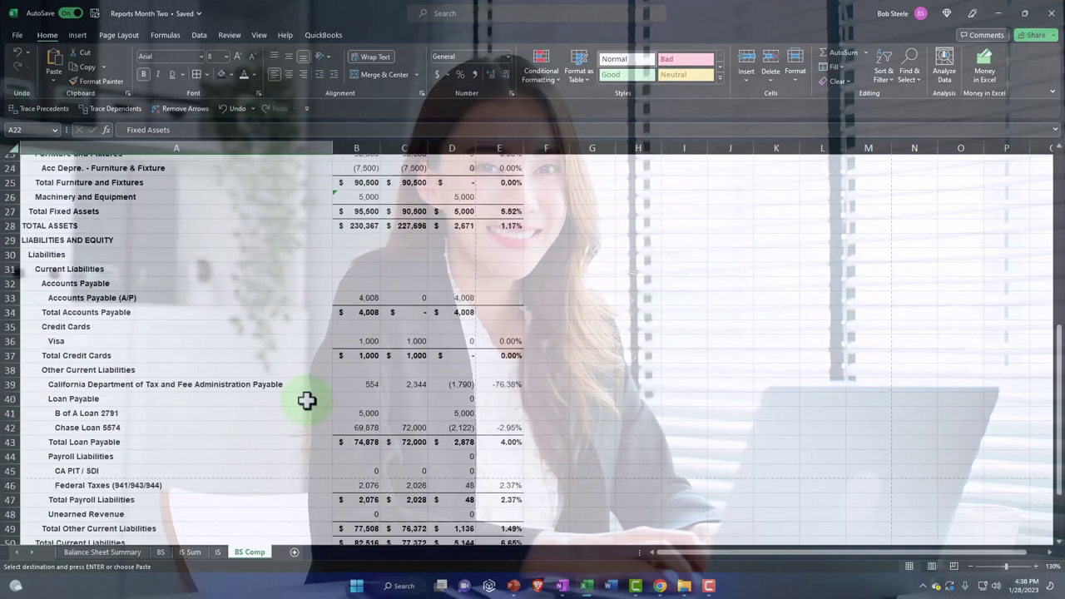
pyautogui.scroll(8, 307, 399)
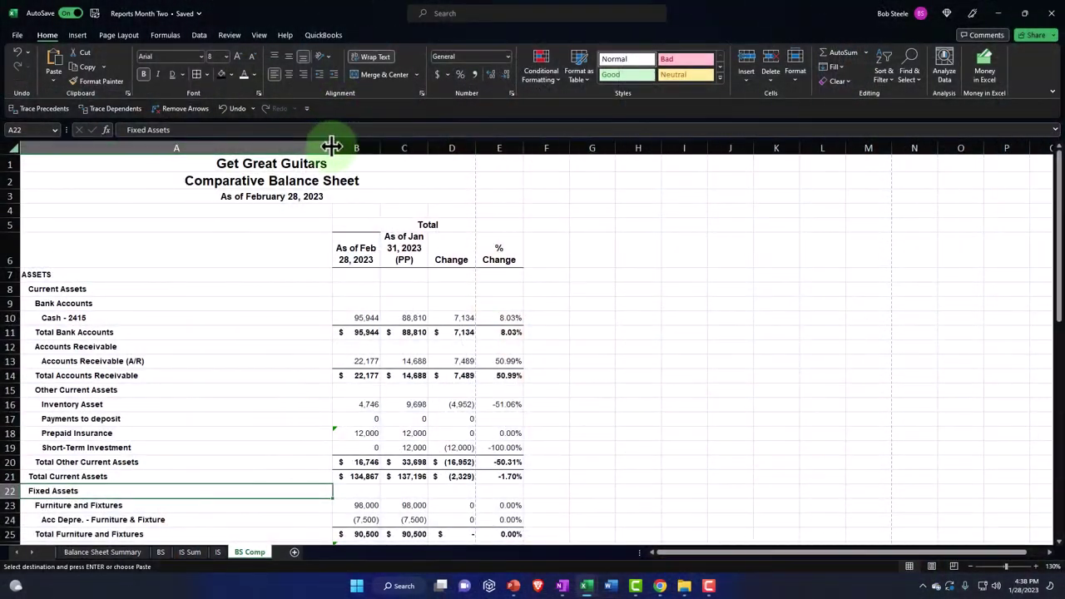
# Step: Narrow column A and delete row 5 holding the lone Total heading
pyautogui.moveTo(301, 154); pyautogui.dragTo(272, 156)
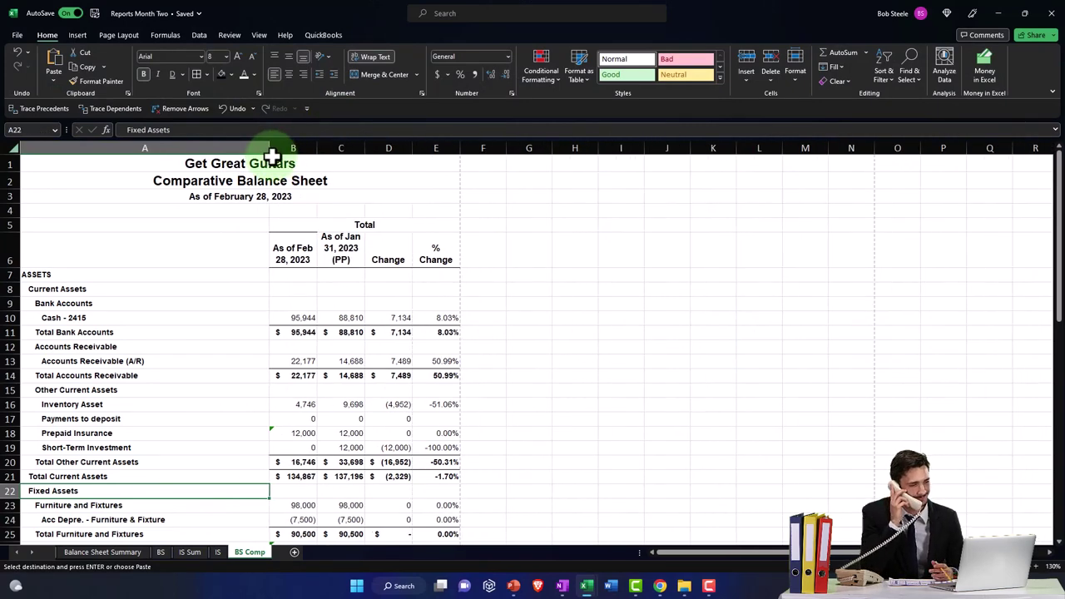
pyautogui.click(7, 223)
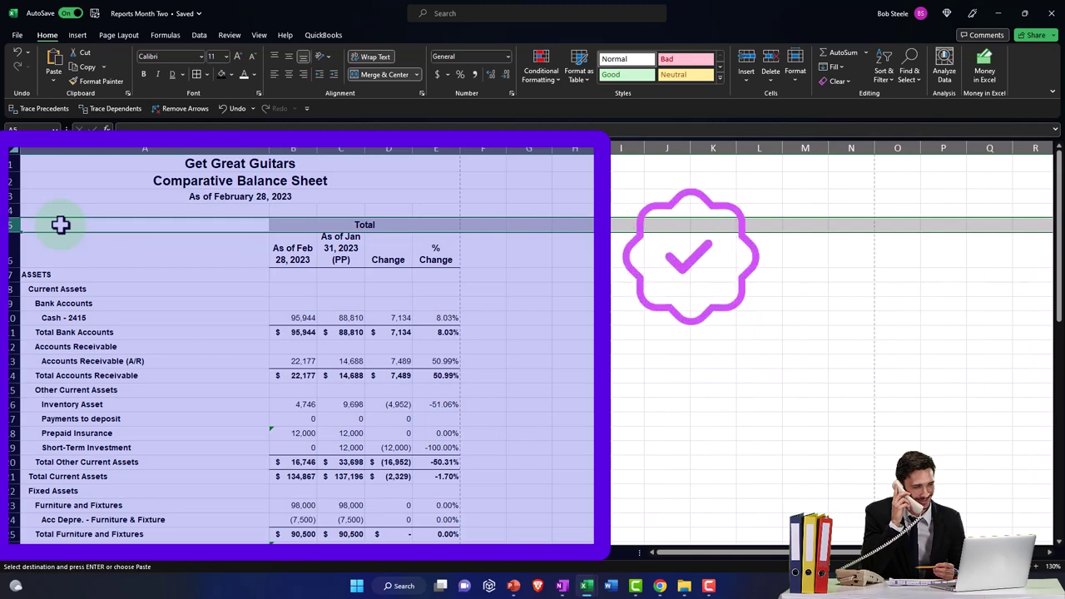
pyautogui.rightClick(58, 225)
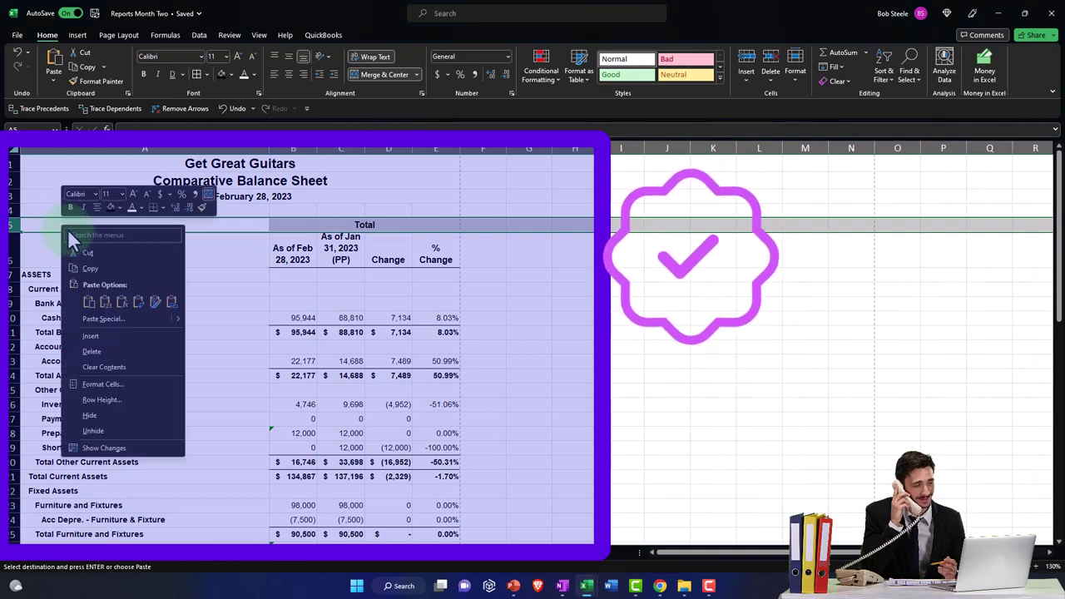
pyautogui.click(90, 351)
pyautogui.click(158, 319)
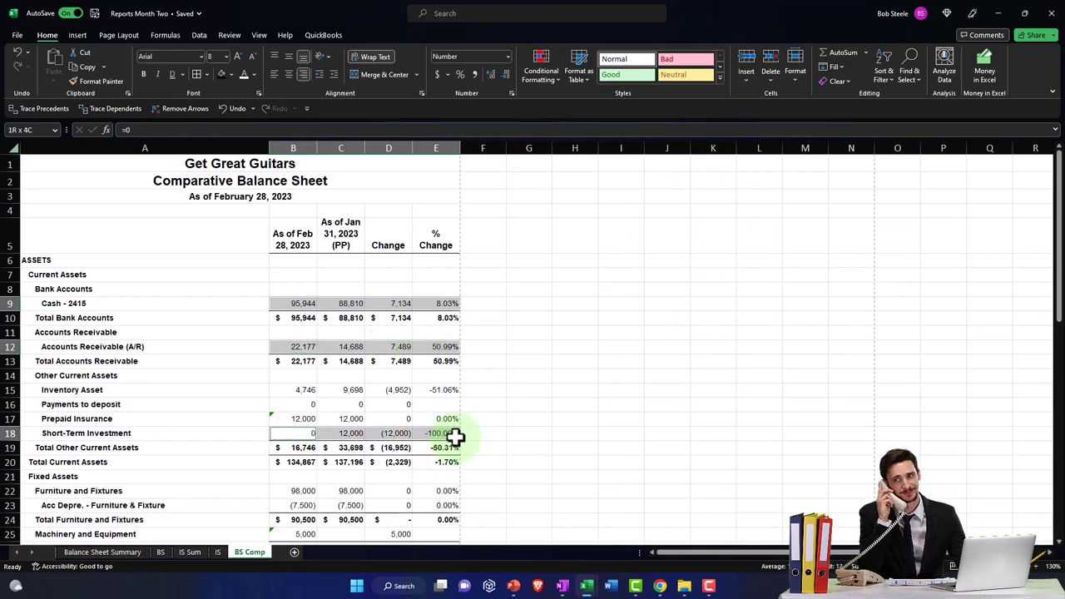
# Step: Multi-select the amount rows above each subtotal, including Acc Depre. and Machinery and Equipment
pyautogui.scroll(-2, 345, 407)
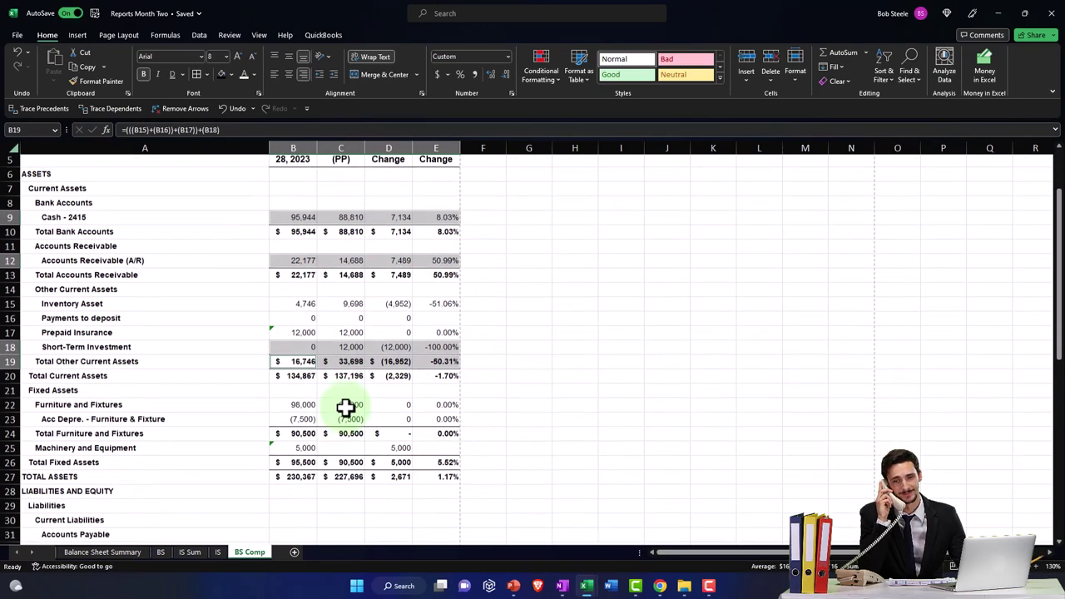
pyautogui.click(294, 424)
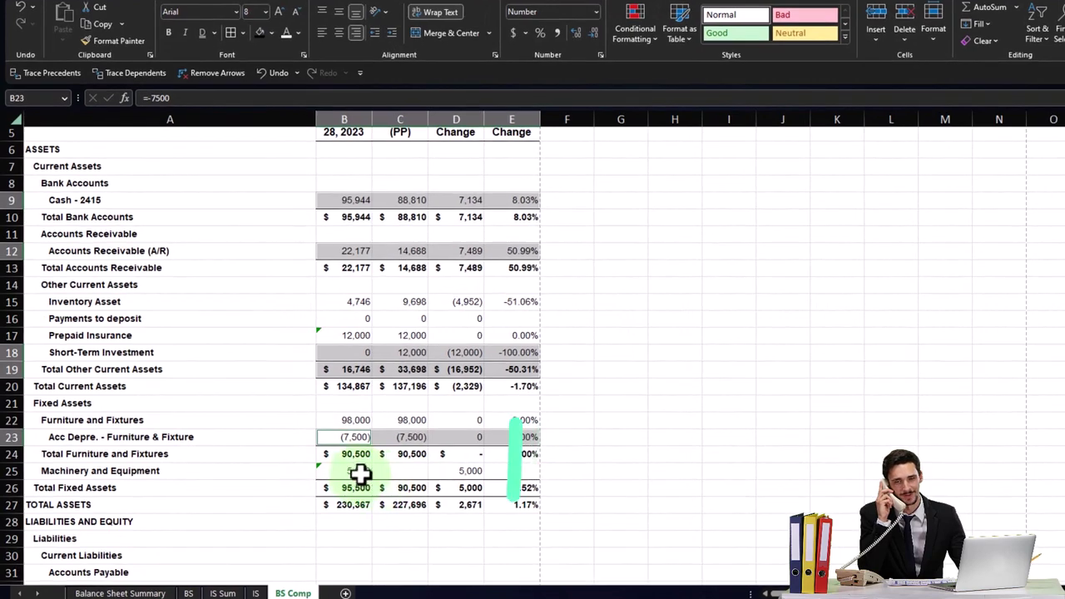
pyautogui.click(356, 471)
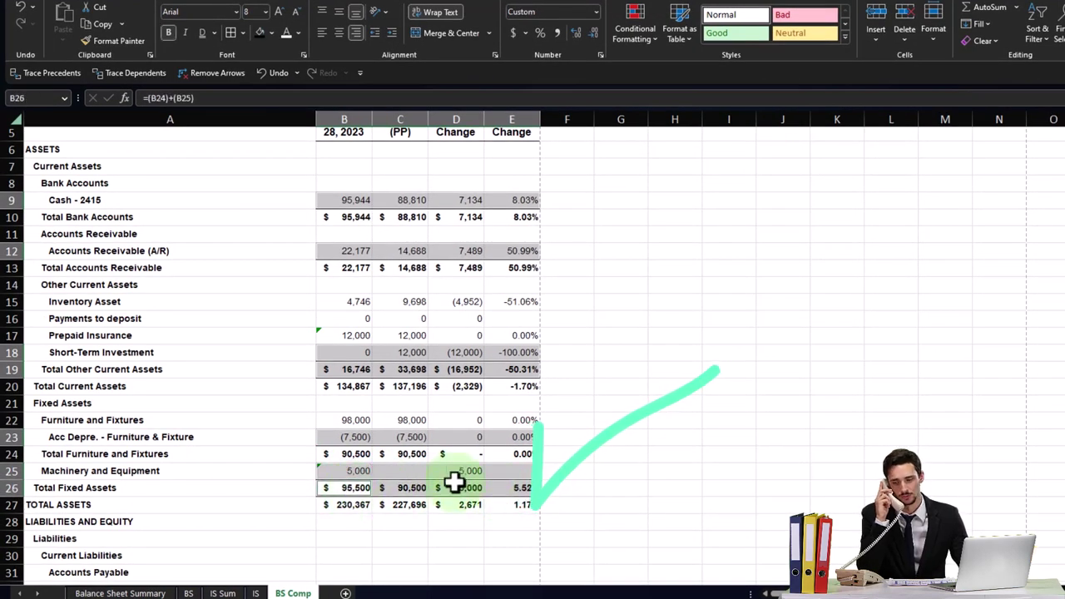
pyautogui.scroll(-4, 432, 470)
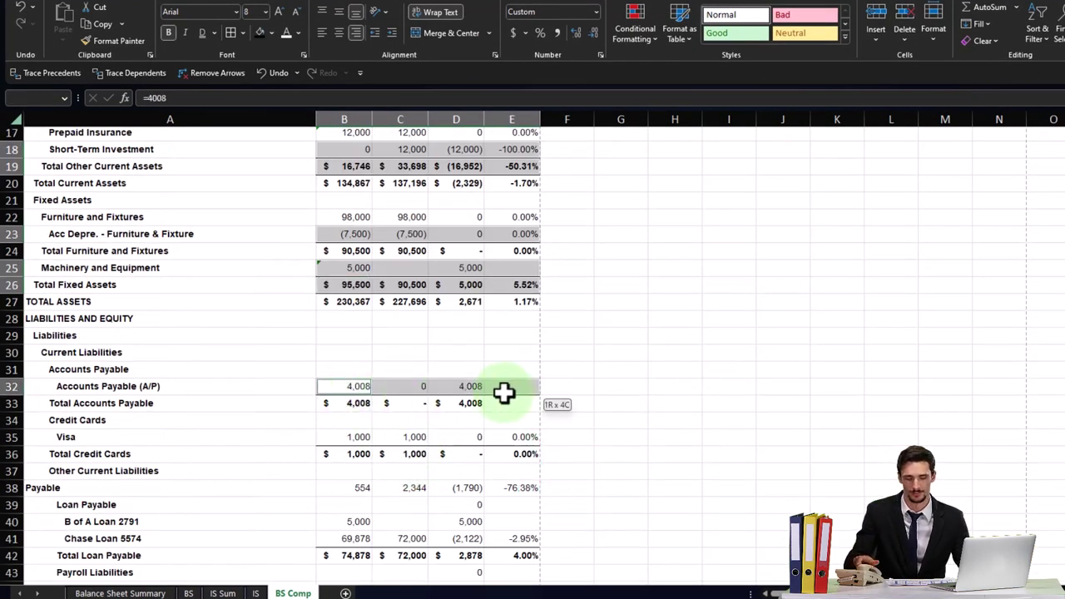
pyautogui.scroll(-2, 453, 453)
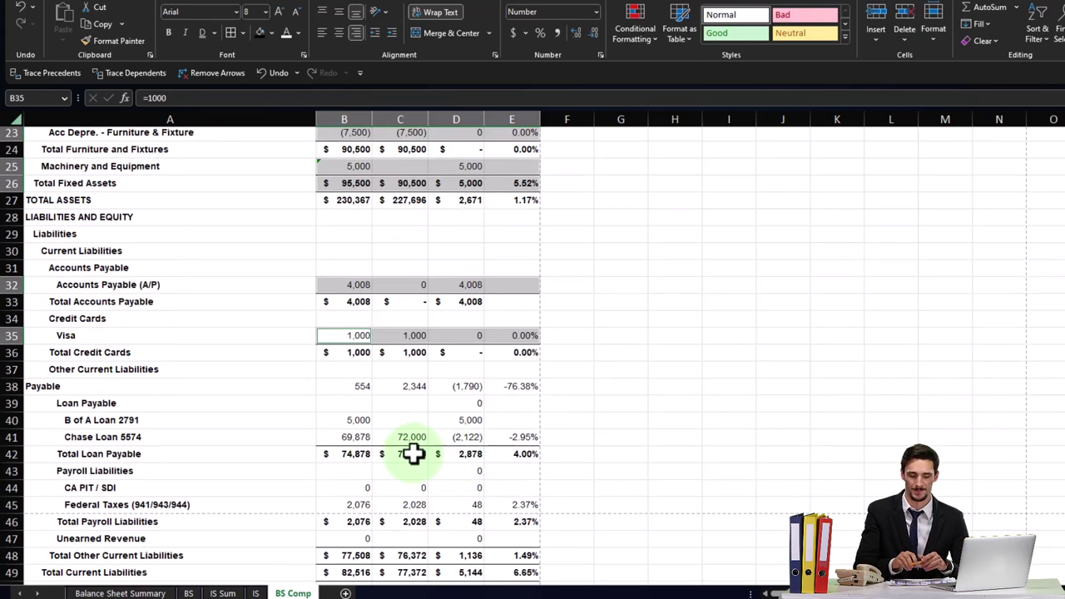
pyautogui.hotkey('ctrl', 'c')
pyautogui.scroll(-2, 466, 439)
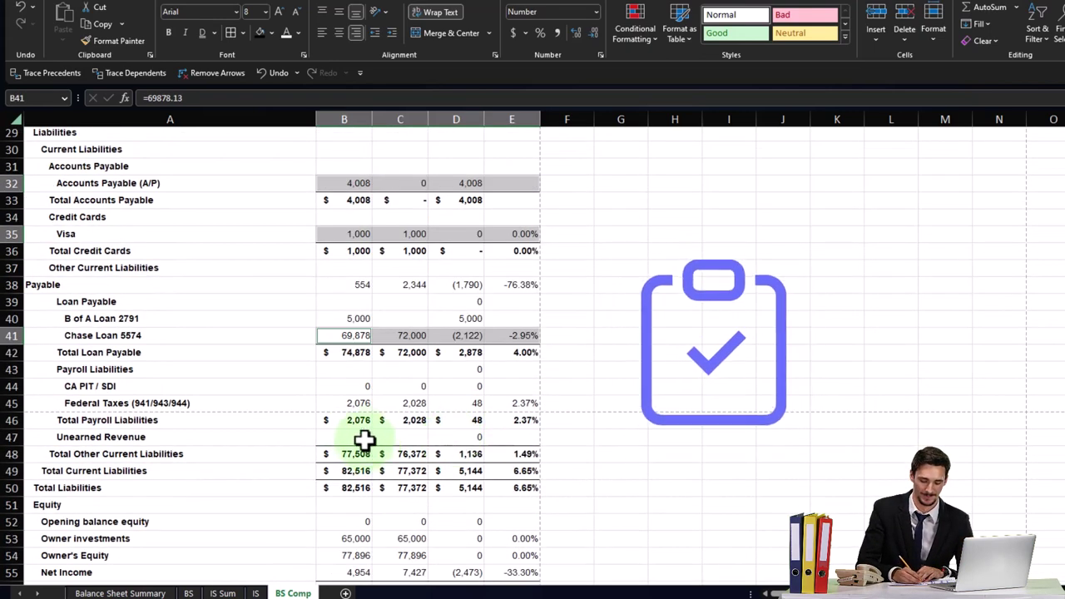
pyautogui.moveTo(373, 459); pyautogui.dragTo(491, 468)
pyautogui.hotkey('ctrl', 'v')
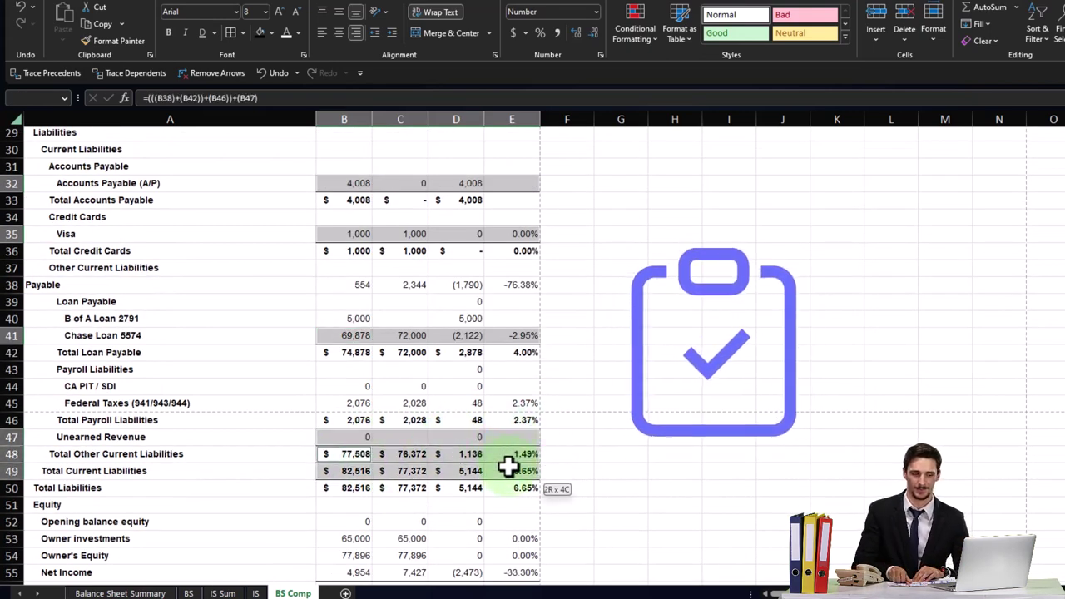
pyautogui.scroll(-3, 454, 466)
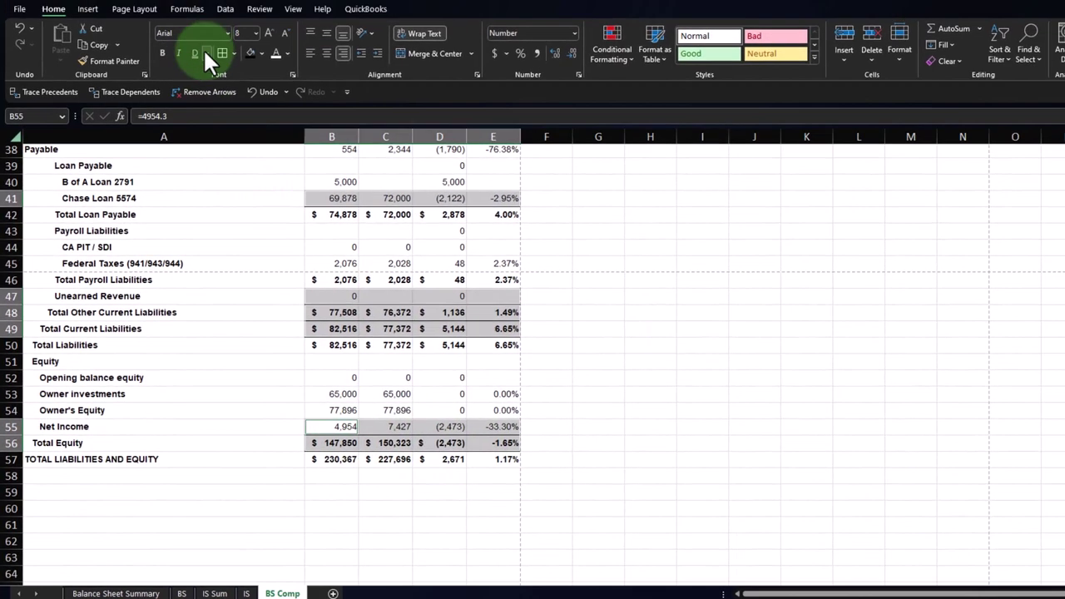
# Step: Underline the grouped subtotal rows and the TOTAL ASSETS and Total Liabilities and Equity amounts
pyautogui.click(213, 34)
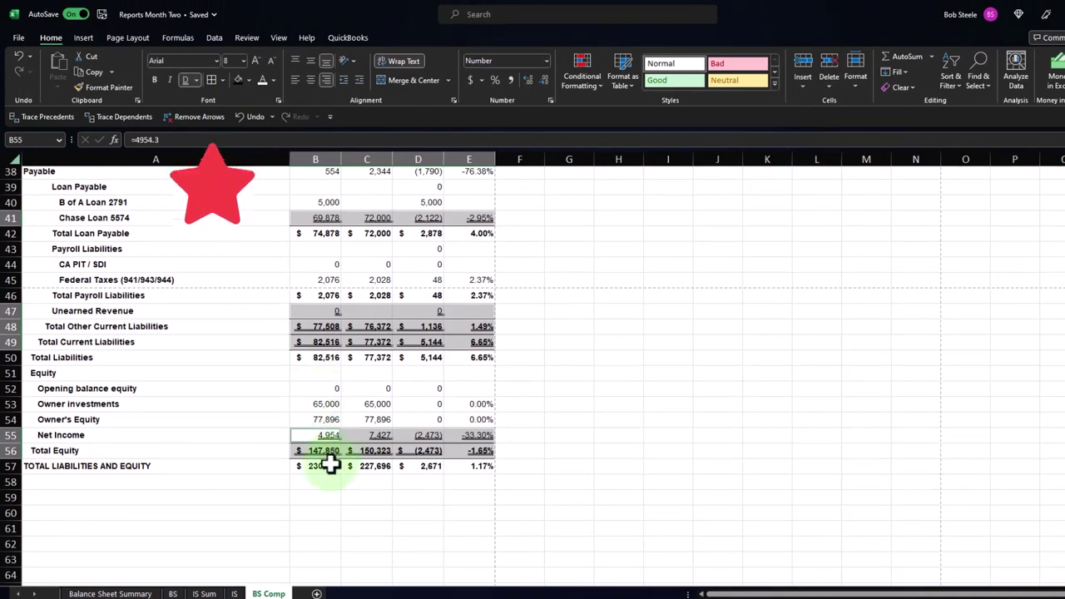
pyautogui.moveTo(331, 465); pyautogui.dragTo(469, 461)
pyautogui.scroll(8, 414, 433)
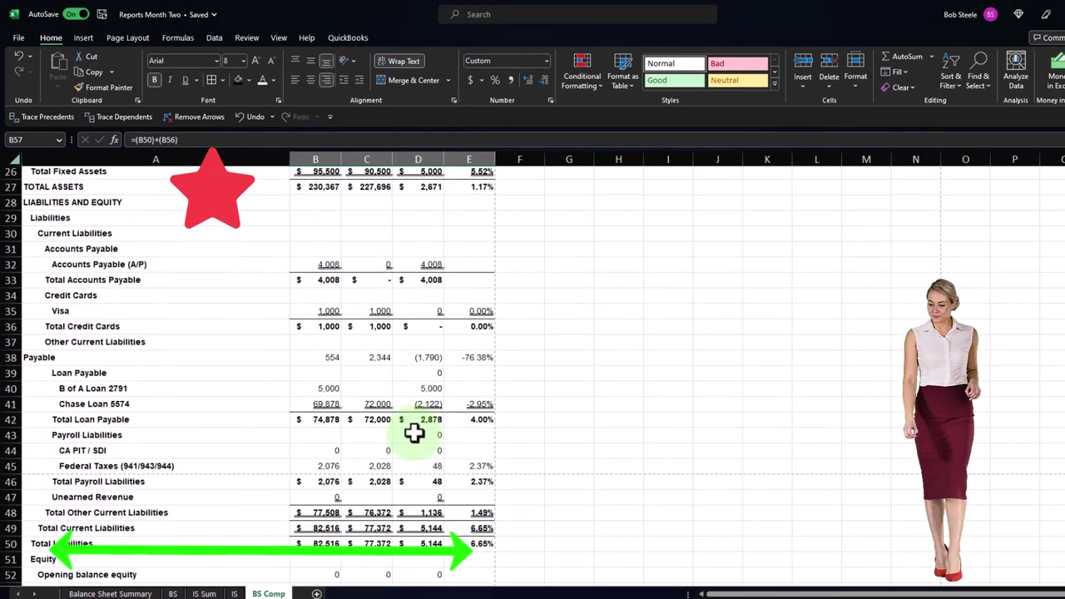
pyautogui.scroll(4, 414, 432)
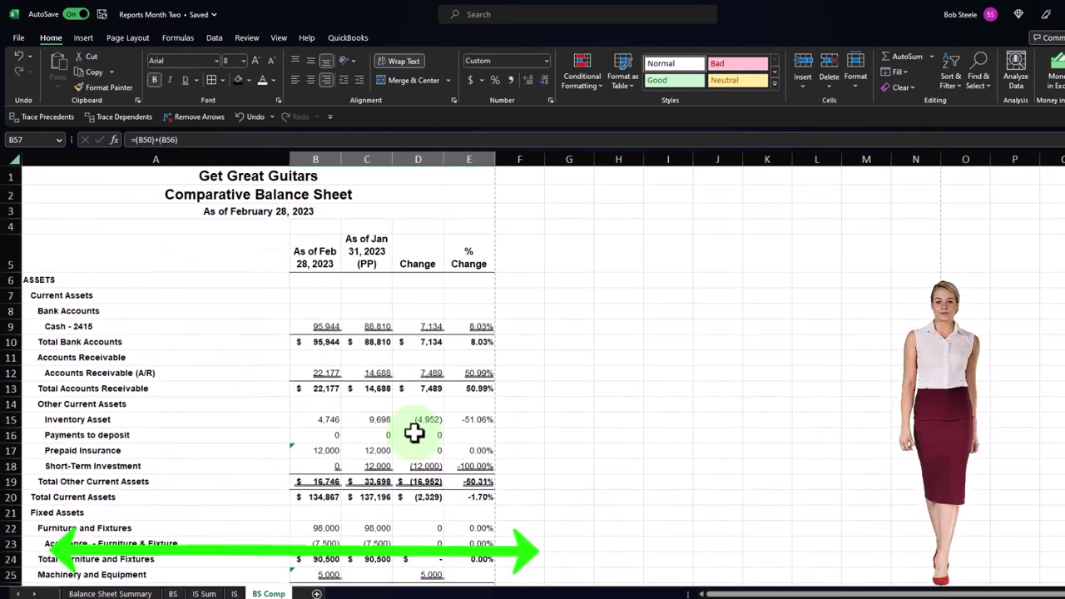
pyautogui.scroll(-4, 415, 433)
pyautogui.scroll(-1, 414, 432)
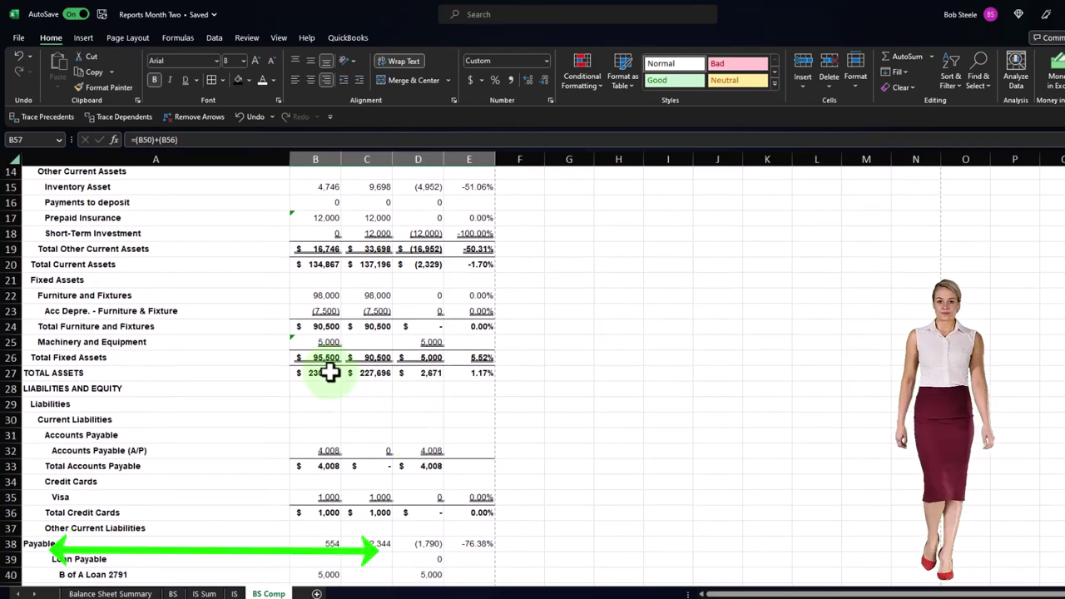
pyautogui.moveTo(328, 374); pyautogui.dragTo(458, 369)
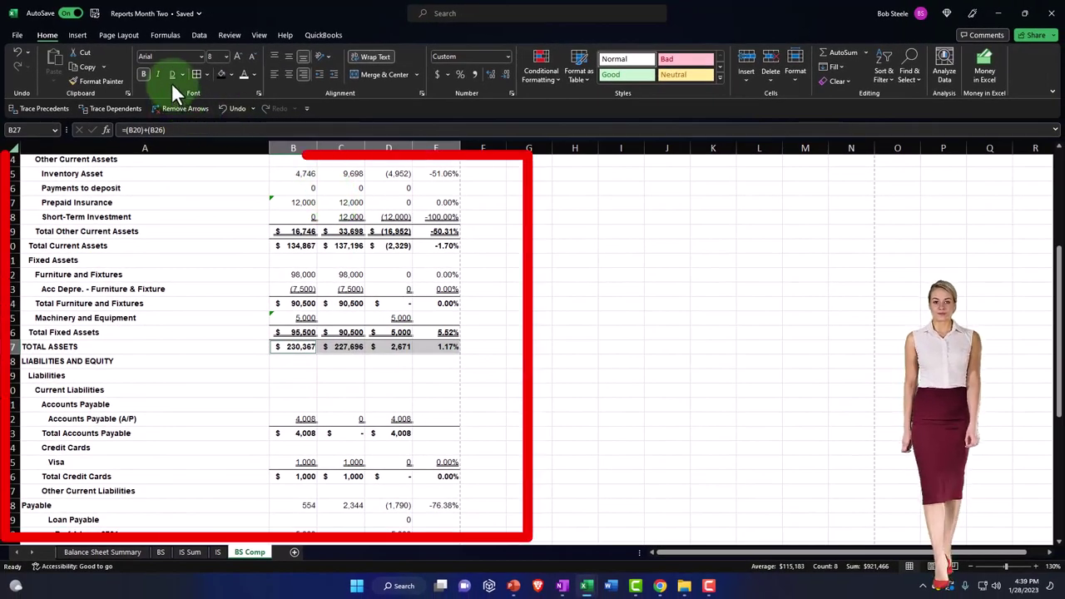
pyautogui.click(172, 74)
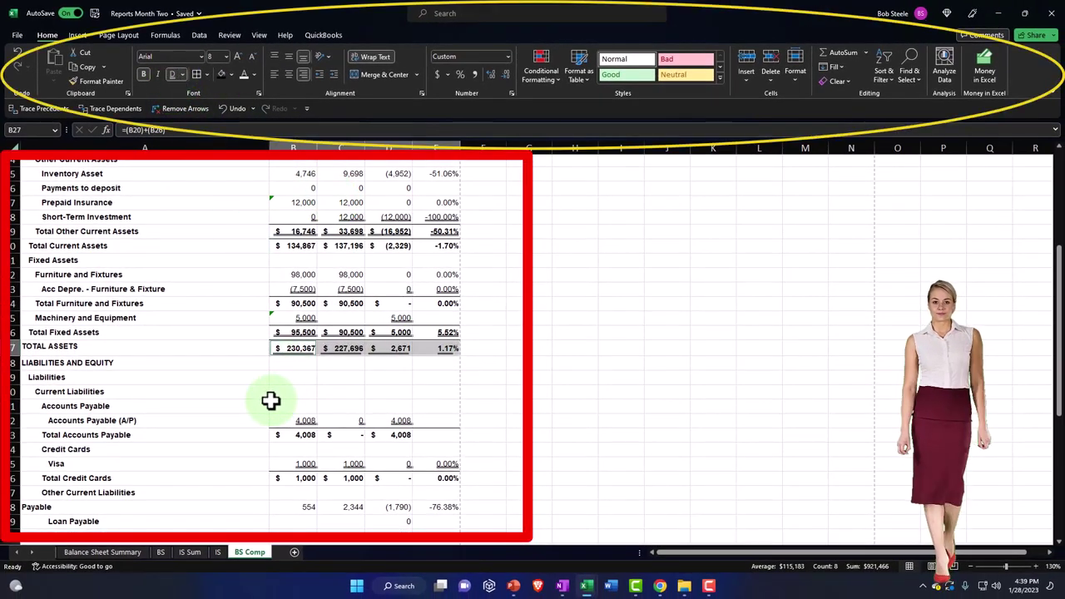
pyautogui.click(271, 402)
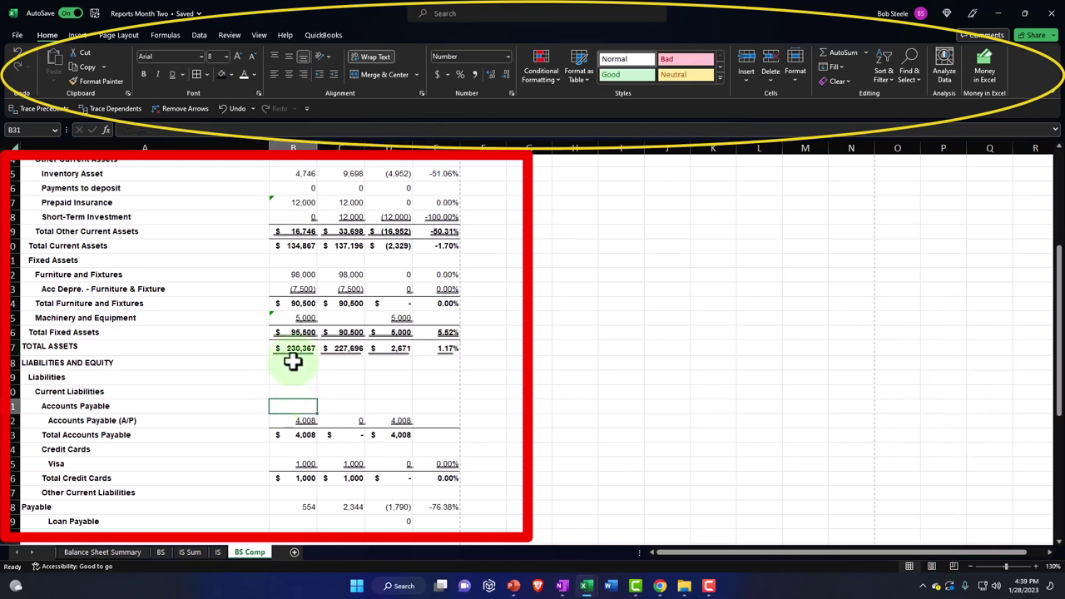
pyautogui.click(301, 330)
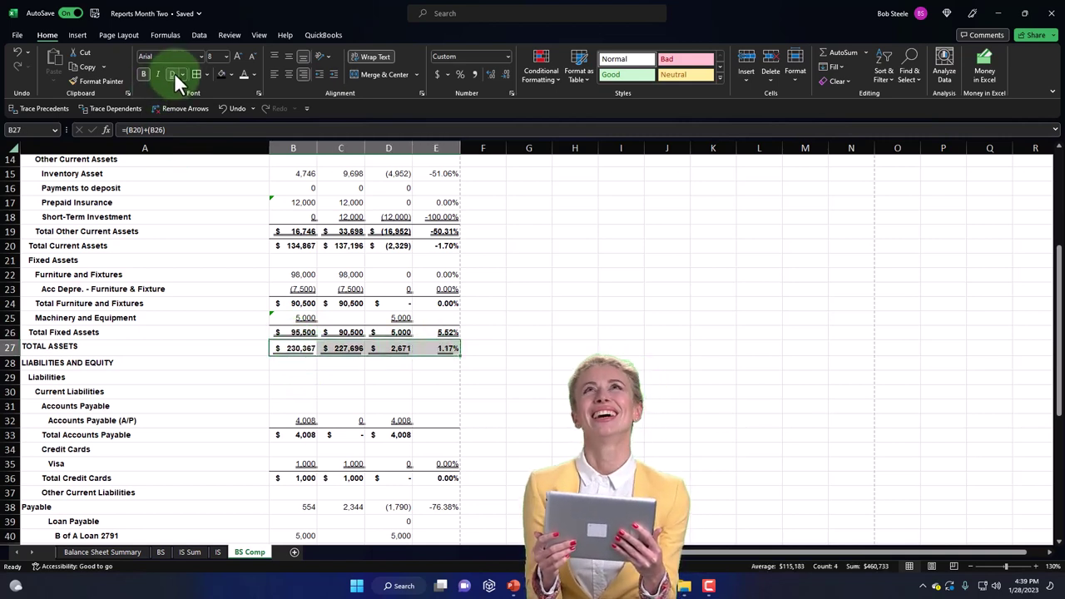
pyautogui.click(300, 332)
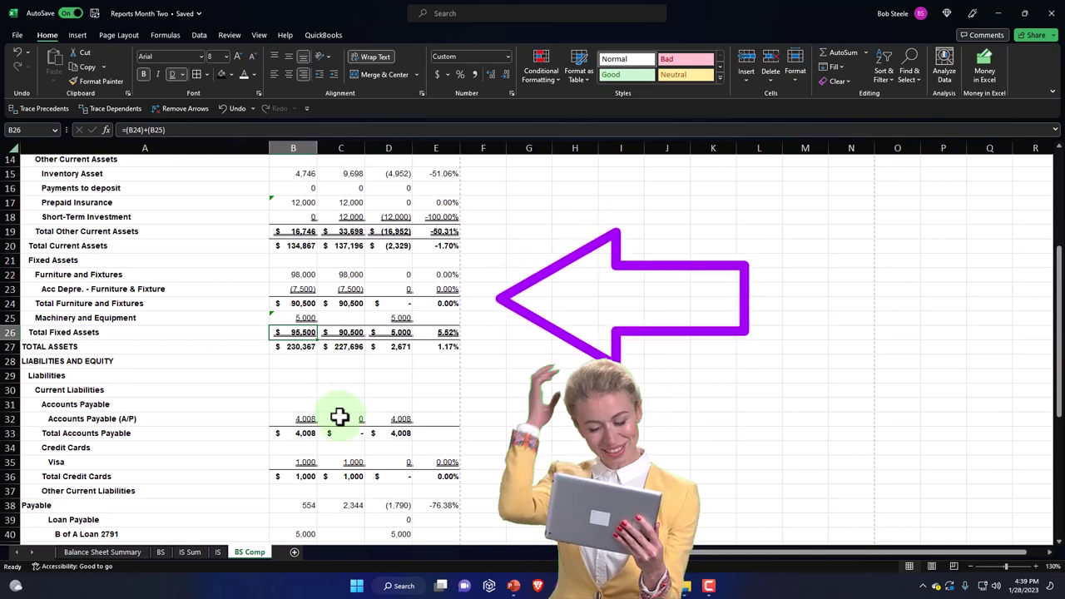
# Step: Apply All Borders to the statement body A6:E57
pyautogui.scroll(5, 339, 417)
pyautogui.moveTo(91, 257); pyautogui.dragTo(429, 509)
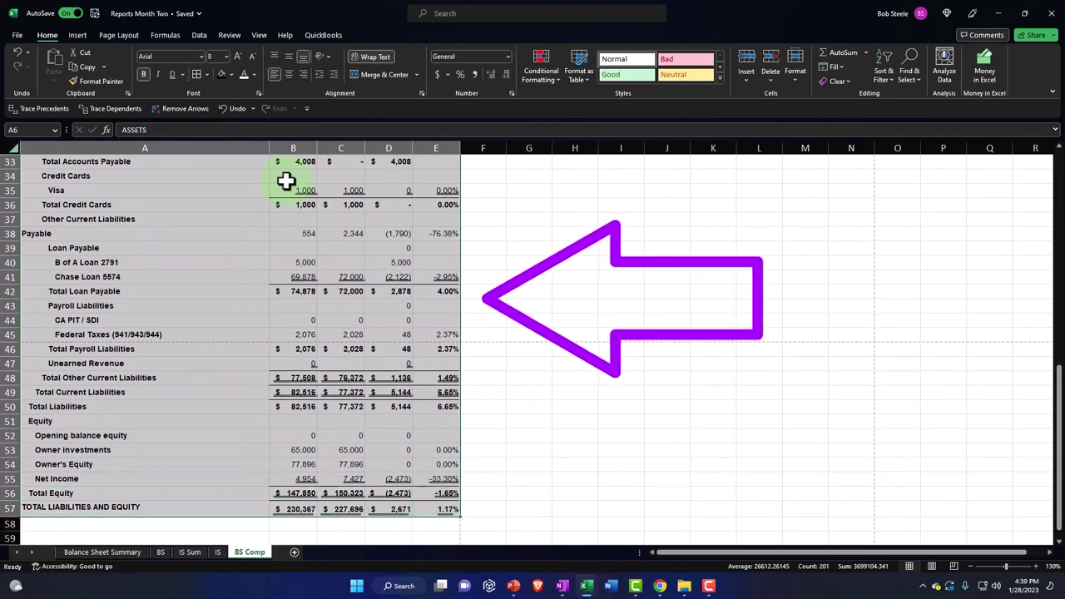
pyautogui.click(200, 73)
# Step: Give the A1:E3 title rows a black fill with white text
pyautogui.scroll(10, 155, 178)
pyautogui.moveTo(138, 172); pyautogui.dragTo(291, 204)
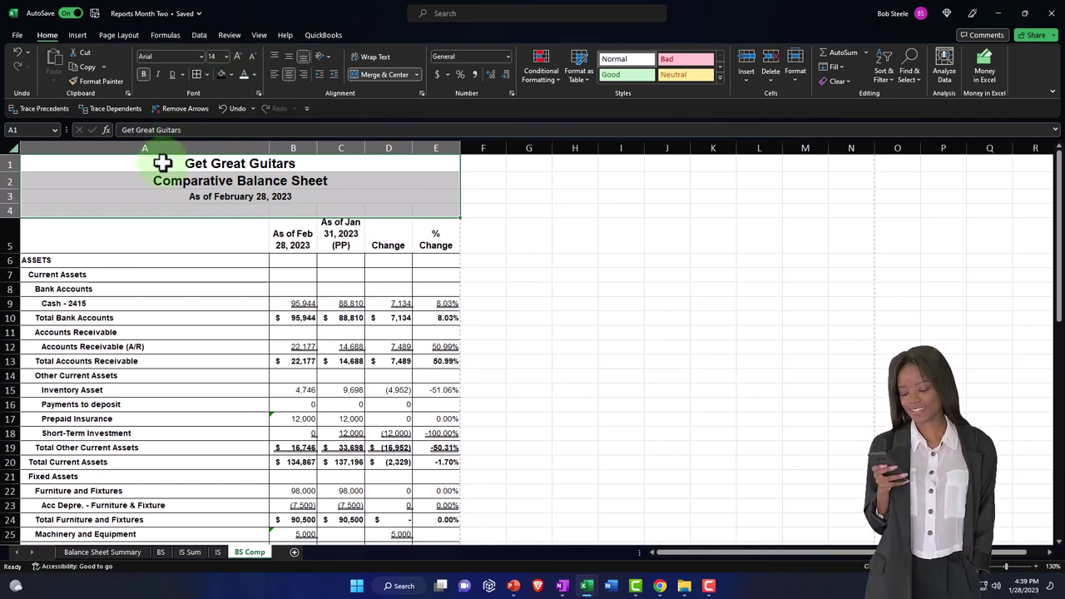
pyautogui.moveTo(159, 162)
pyautogui.mouseDown()
pyautogui.moveTo(274, 180)
pyautogui.moveTo(273, 193)
pyautogui.mouseUp()
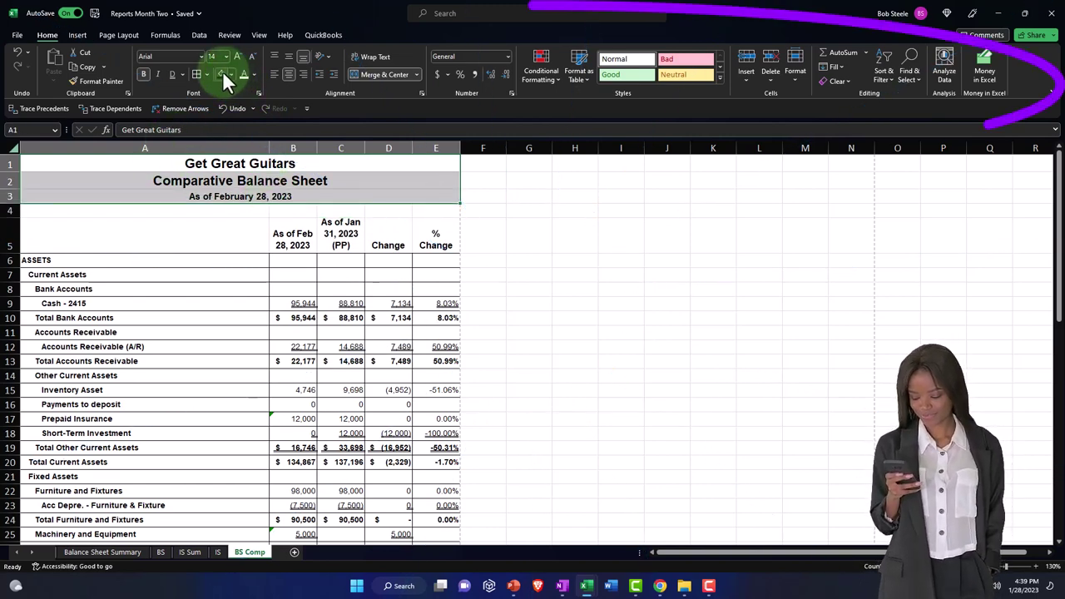
pyautogui.click(222, 73)
pyautogui.click(250, 277)
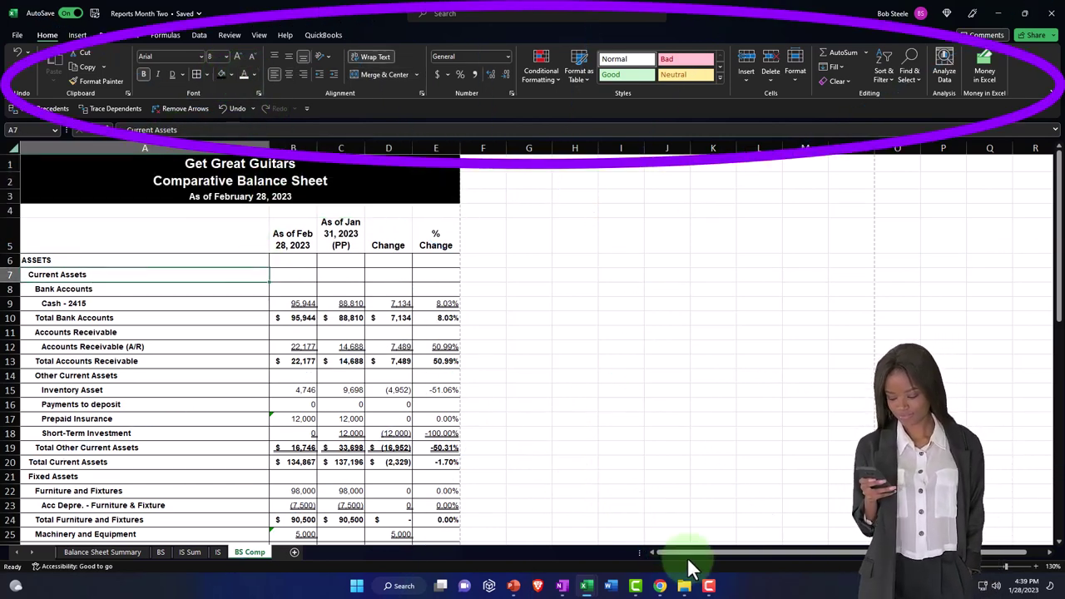
# Step: Open and rerun the Comparative Income Statement report from the saved reports list in QuickBooks
pyautogui.moveTo(660, 586)
pyautogui.click(663, 535)
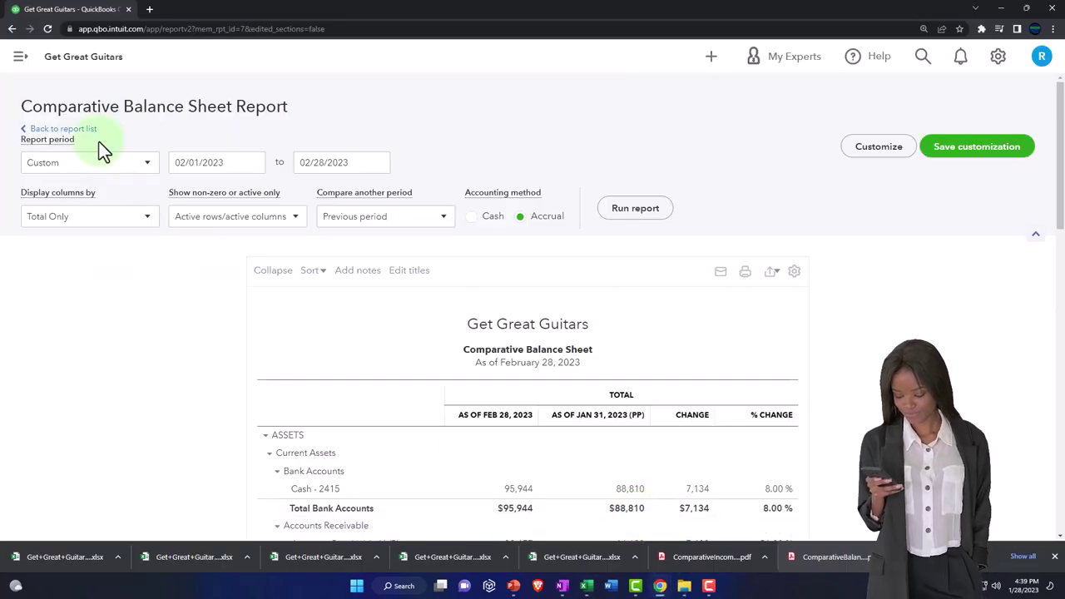
pyautogui.click(68, 130)
pyautogui.scroll(-3, 174, 329)
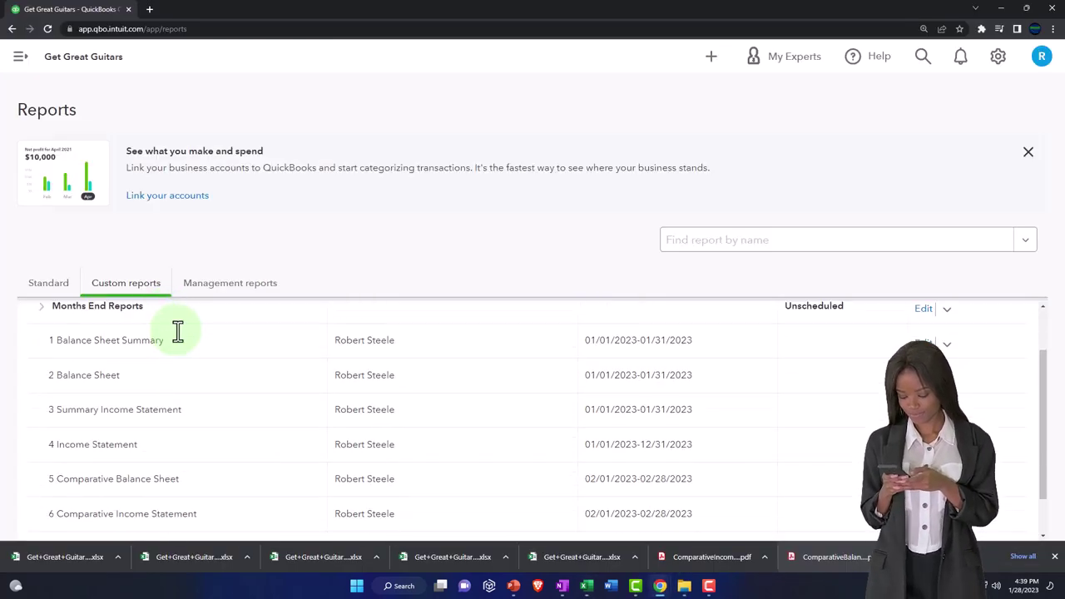
pyautogui.click(156, 465)
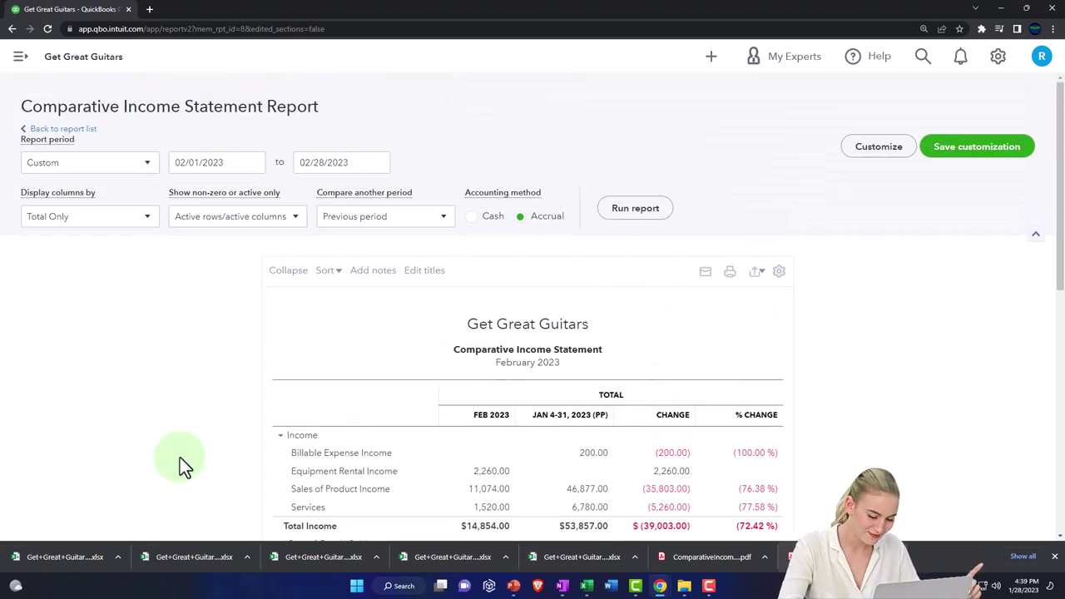
pyautogui.click(628, 216)
# Step: Export the report to Excel and open the downloaded workbook
pyautogui.click(751, 274)
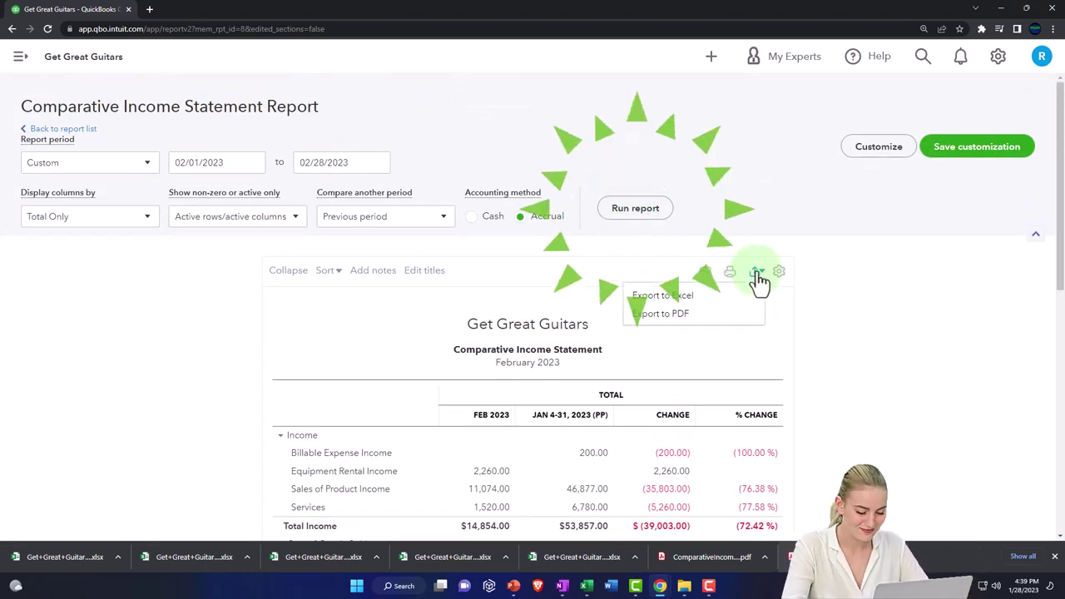
pyautogui.click(720, 297)
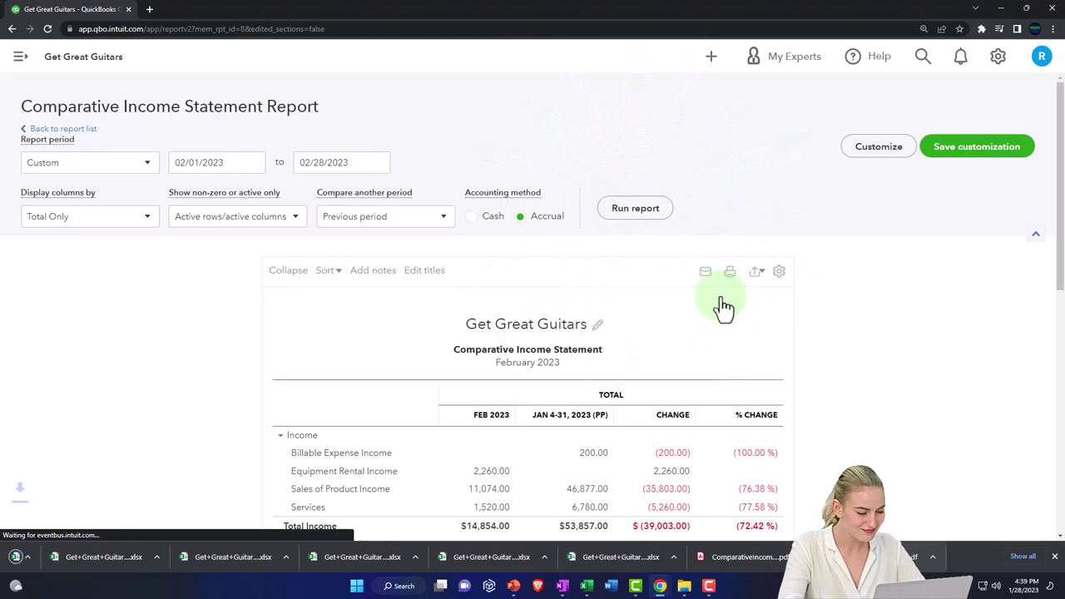
pyautogui.click(70, 553)
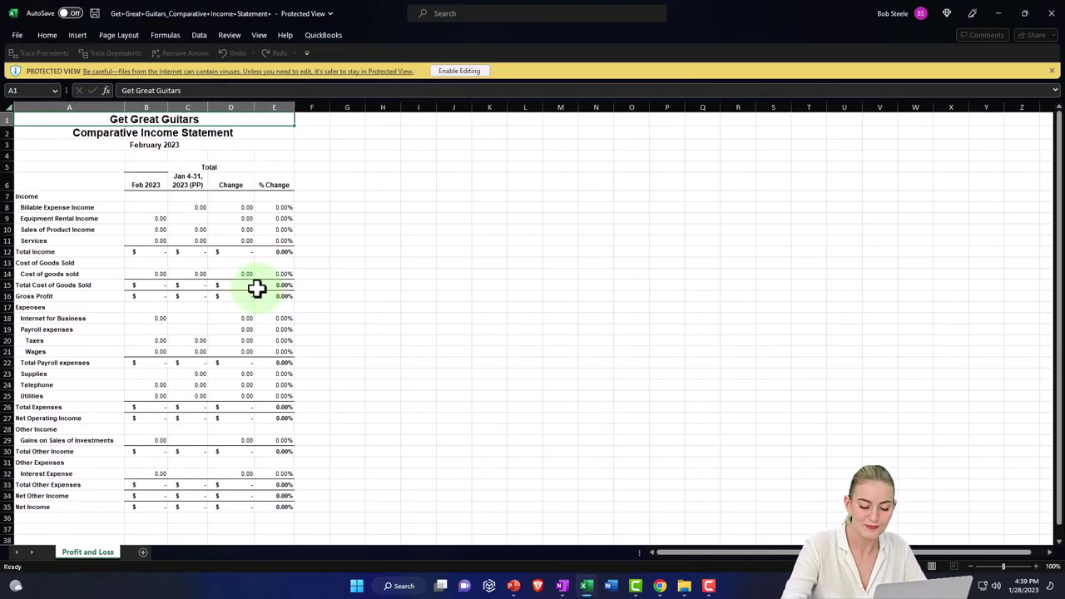
# Step: Enable editing, copy the whole comparative income statement, and switch to Reports Month Two
pyautogui.click(452, 70)
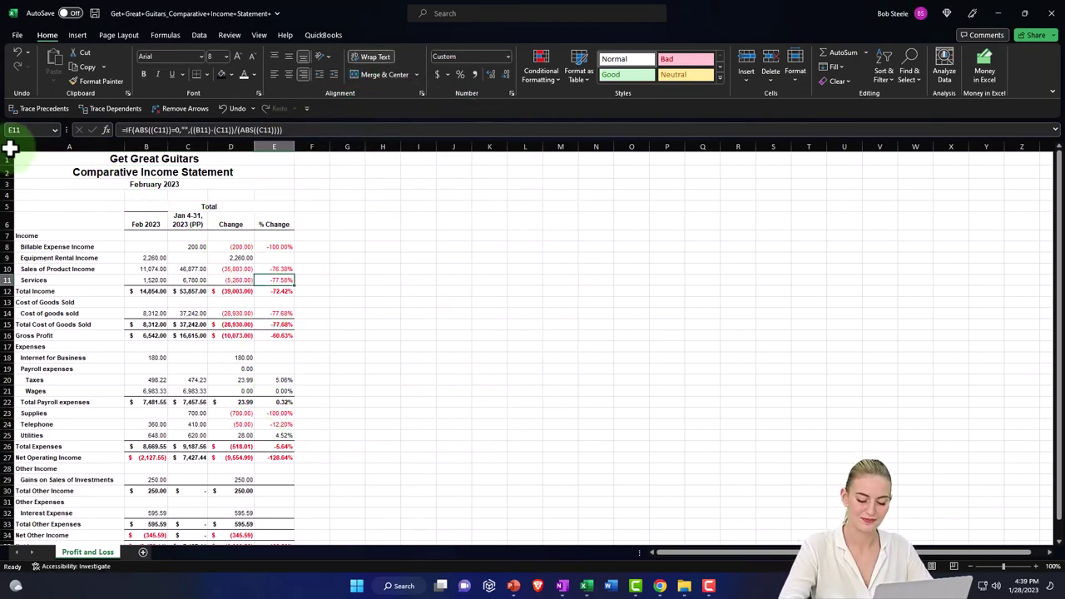
pyautogui.click(10, 148)
pyautogui.rightClick(136, 222)
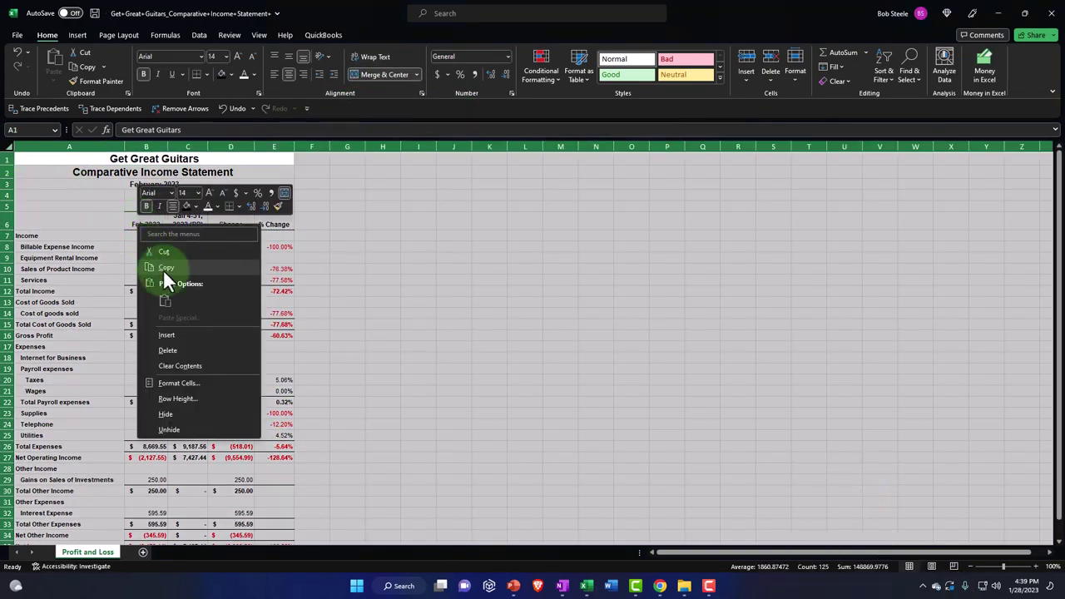
pyautogui.click(165, 268)
pyautogui.click(997, 13)
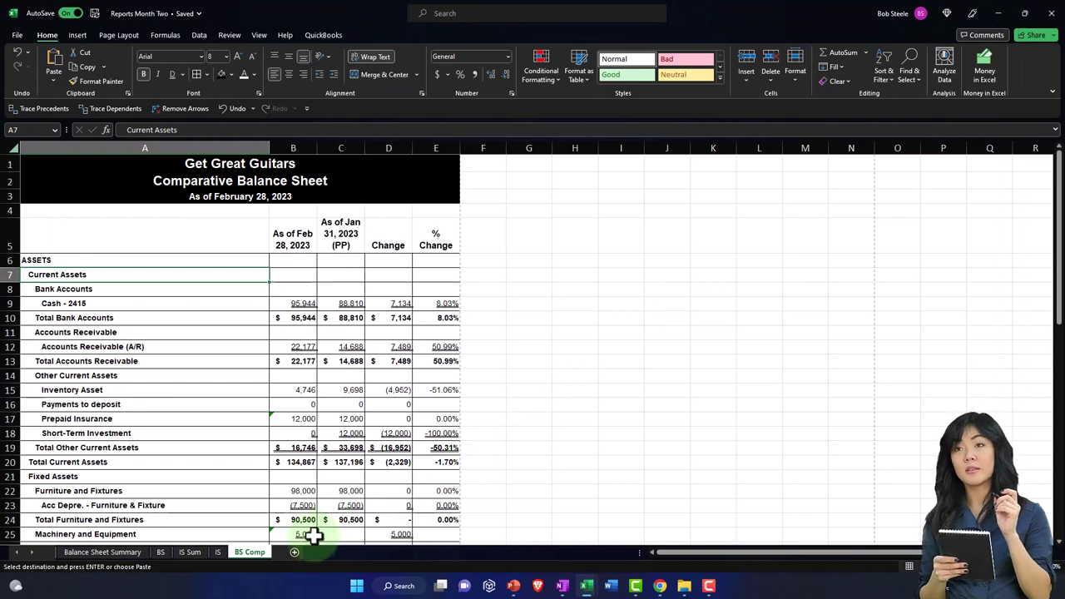
# Step: Add a sheet named IS Comp and paste the statement keeping source formatting
pyautogui.click(294, 552)
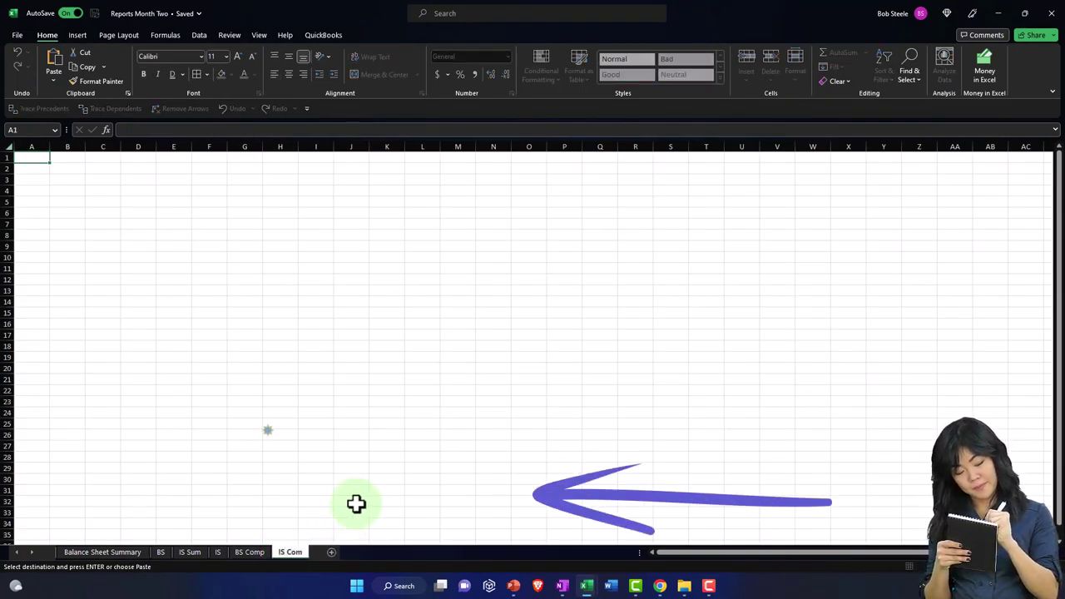
pyautogui.write('IS Comp')
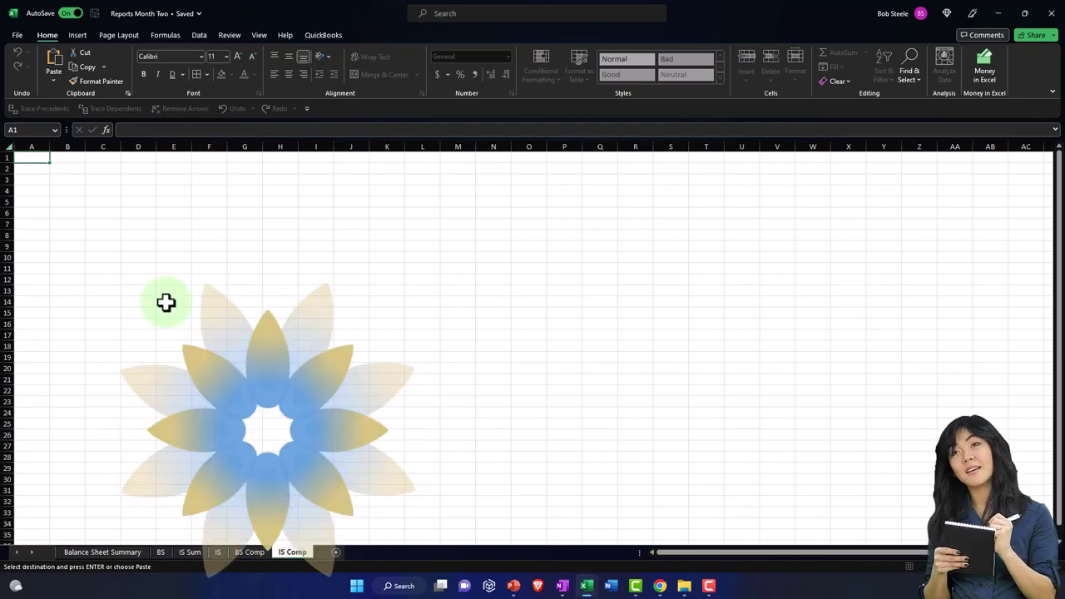
pyautogui.press('Return')
pyautogui.click(7, 146)
pyautogui.rightClick(116, 231)
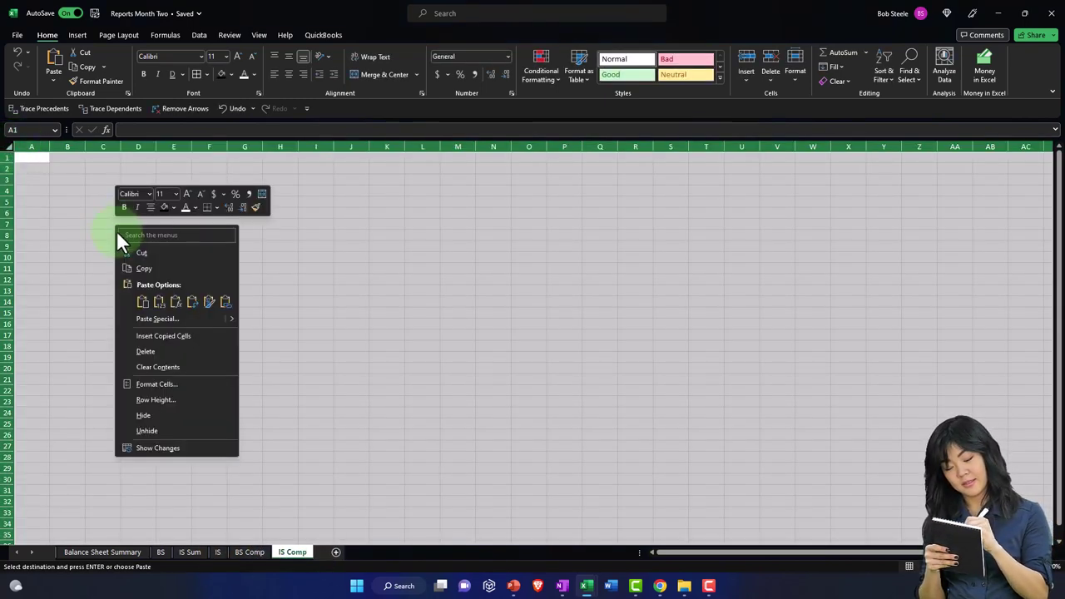
pyautogui.click(141, 302)
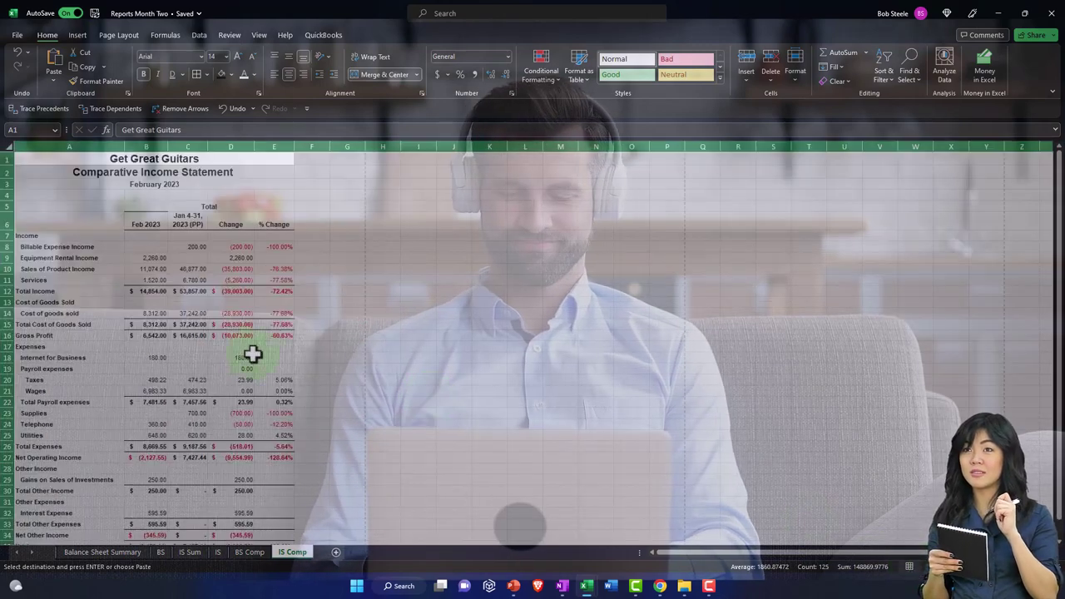
# Step: Widen column A of IS Comp so the account names fit
pyautogui.scroll(5, 249, 353)
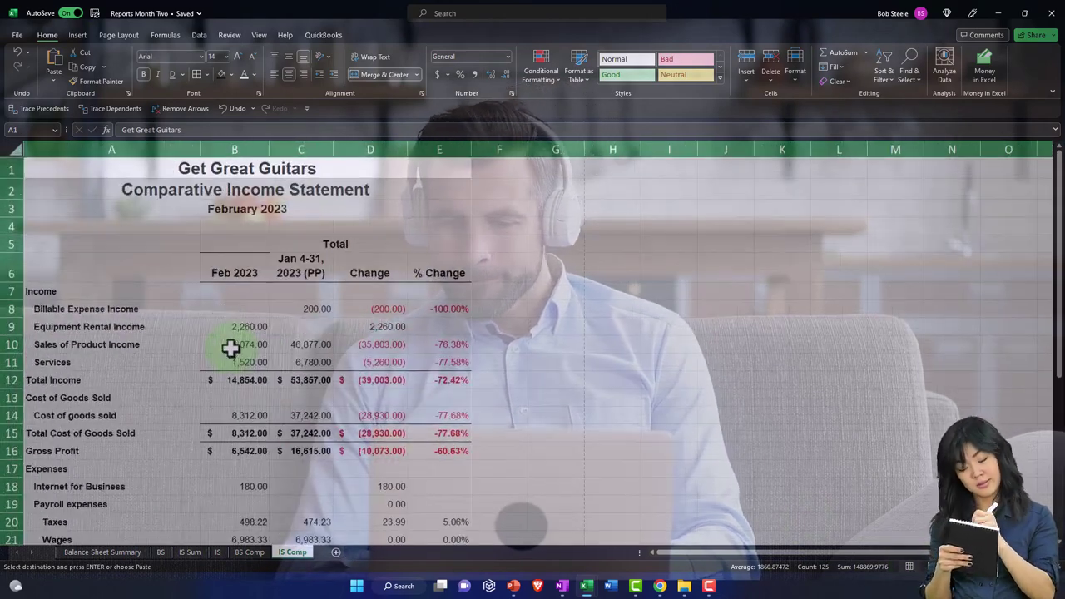
pyautogui.click(223, 360)
pyautogui.moveTo(200, 149); pyautogui.dragTo(260, 149)
# Step: Delete row 5, which holds the lone Total heading
pyautogui.click(9, 242)
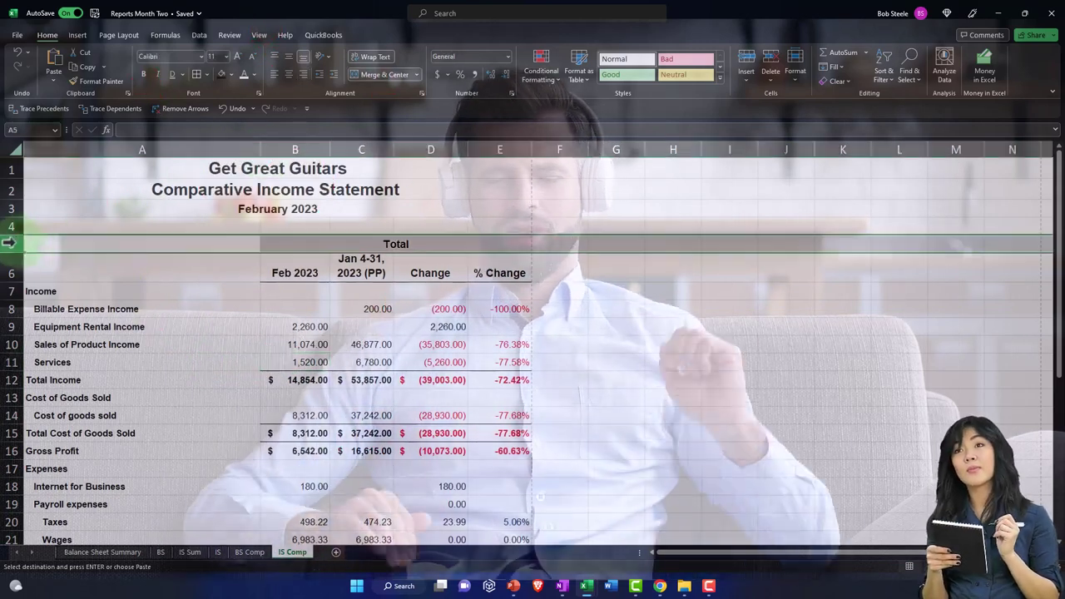
pyautogui.rightClick(88, 246)
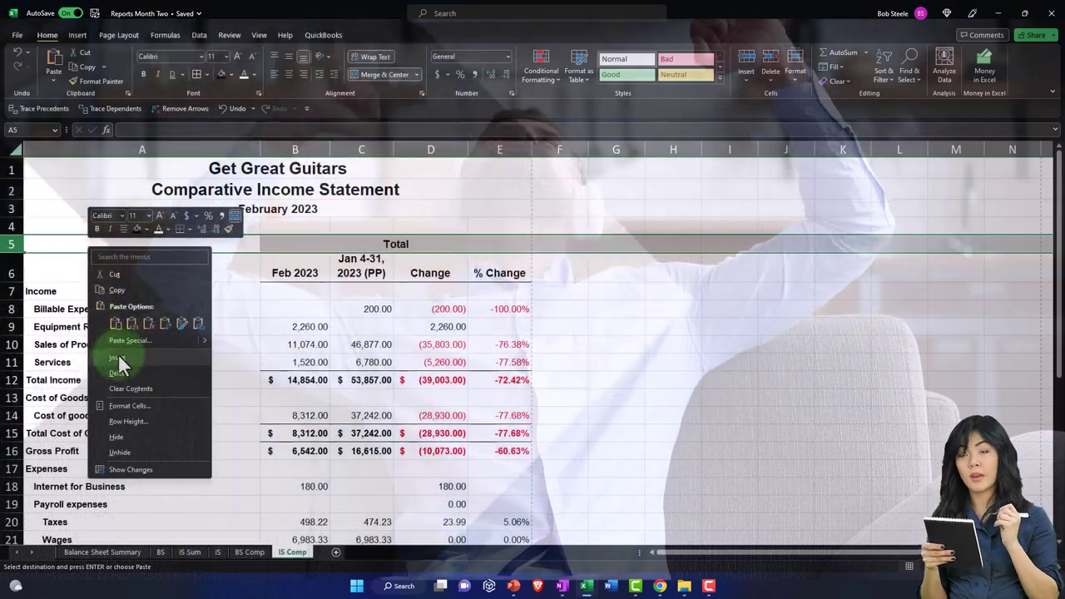
pyautogui.click(119, 373)
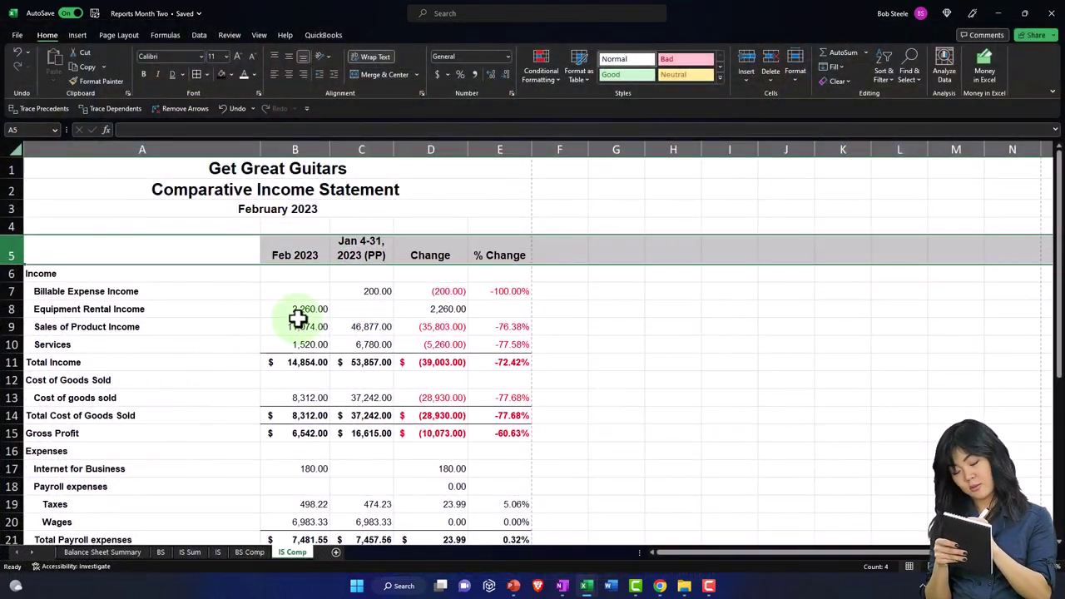
# Step: Multi-select the Services, Cost of goods sold and Utilities amounts above each subtotal
pyautogui.moveTo(304, 344); pyautogui.dragTo(482, 344)
pyautogui.moveTo(304, 397); pyautogui.dragTo(458, 400)
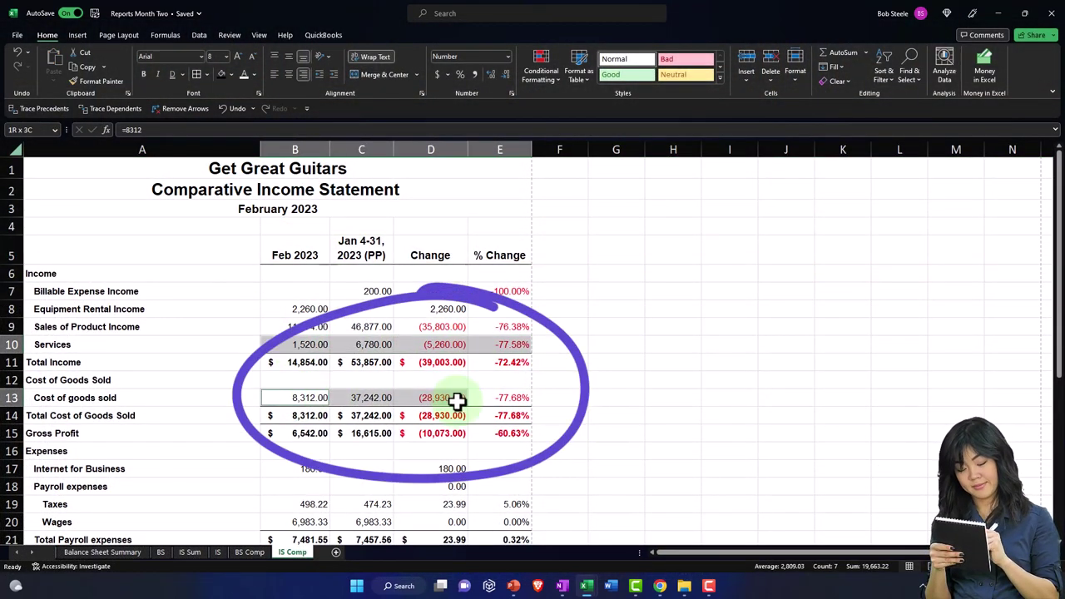
pyautogui.scroll(-3, 433, 406)
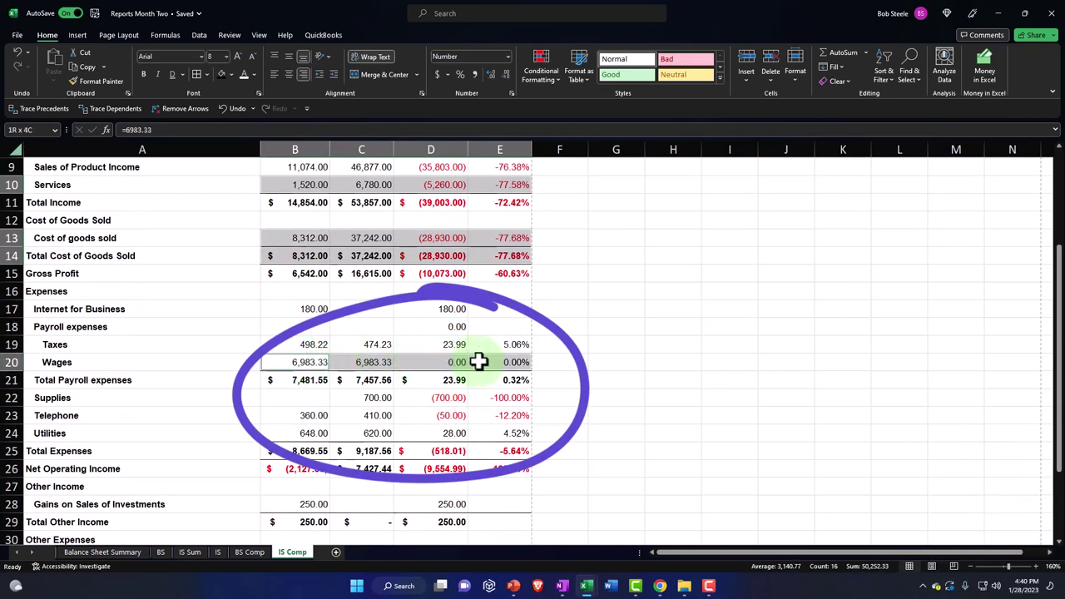
pyautogui.scroll(-1, 426, 384)
pyautogui.moveTo(297, 379); pyautogui.dragTo(471, 386)
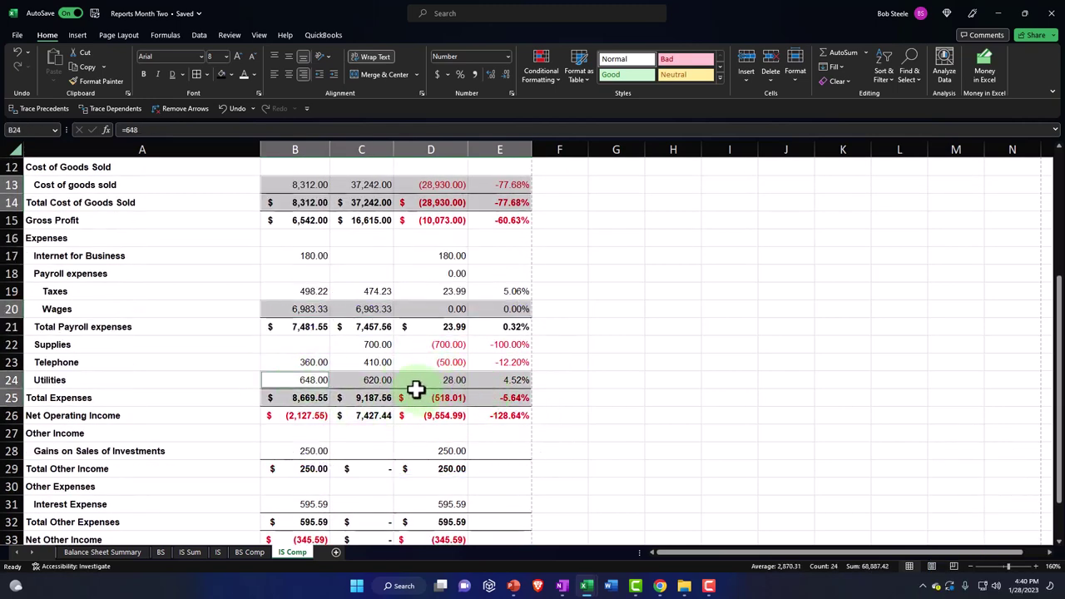
pyautogui.scroll(-1, 416, 389)
# Step: Add the Interest Expense amounts and single-underline all the selected amount rows
pyautogui.scroll(-1, 419, 406)
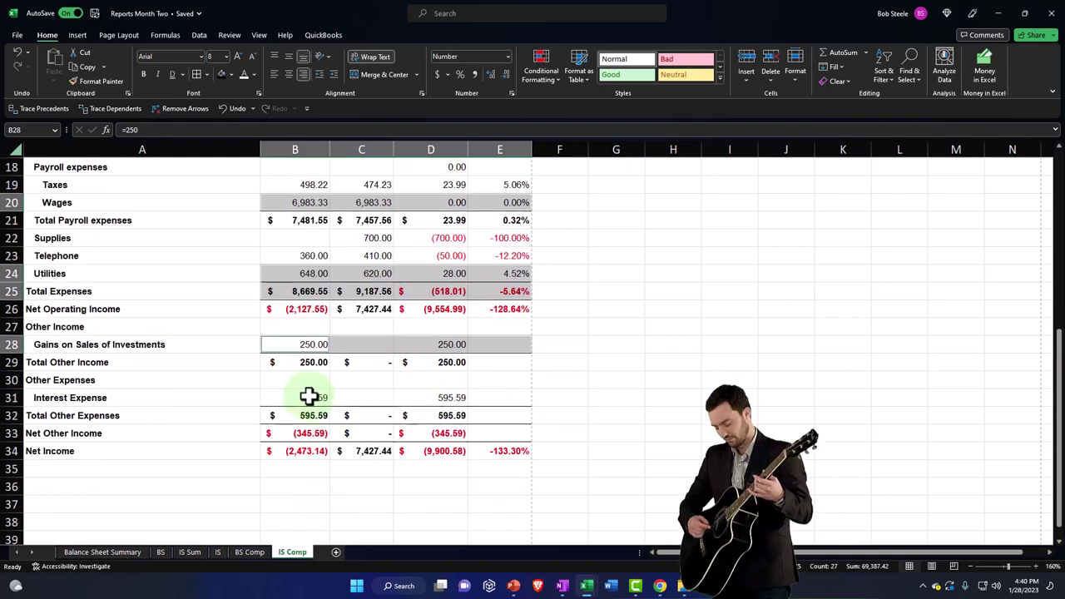
pyautogui.moveTo(308, 398); pyautogui.dragTo(491, 400)
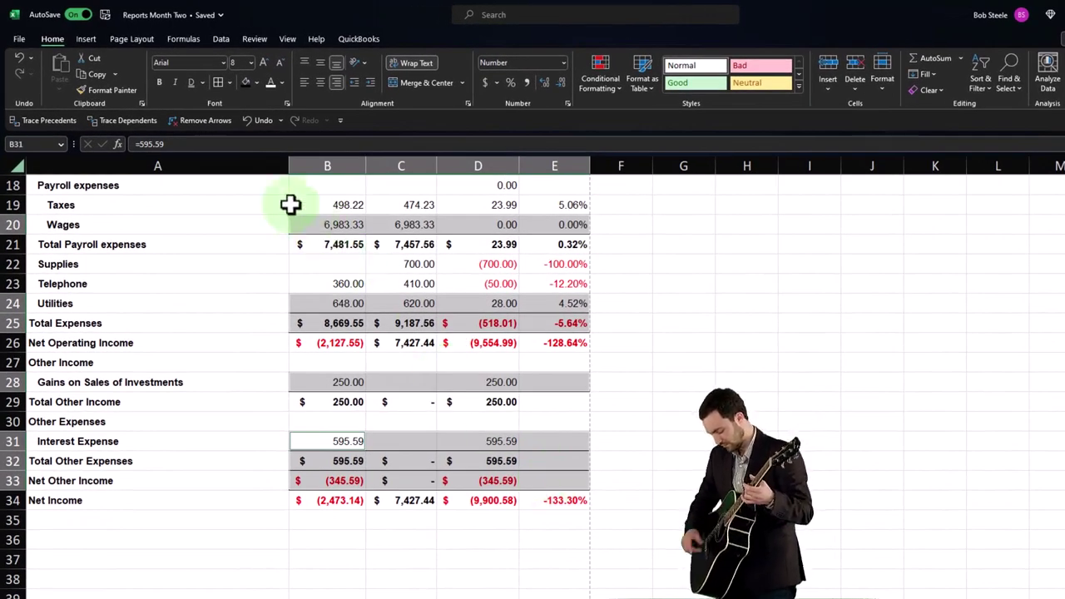
pyautogui.click(202, 83)
pyautogui.click(217, 99)
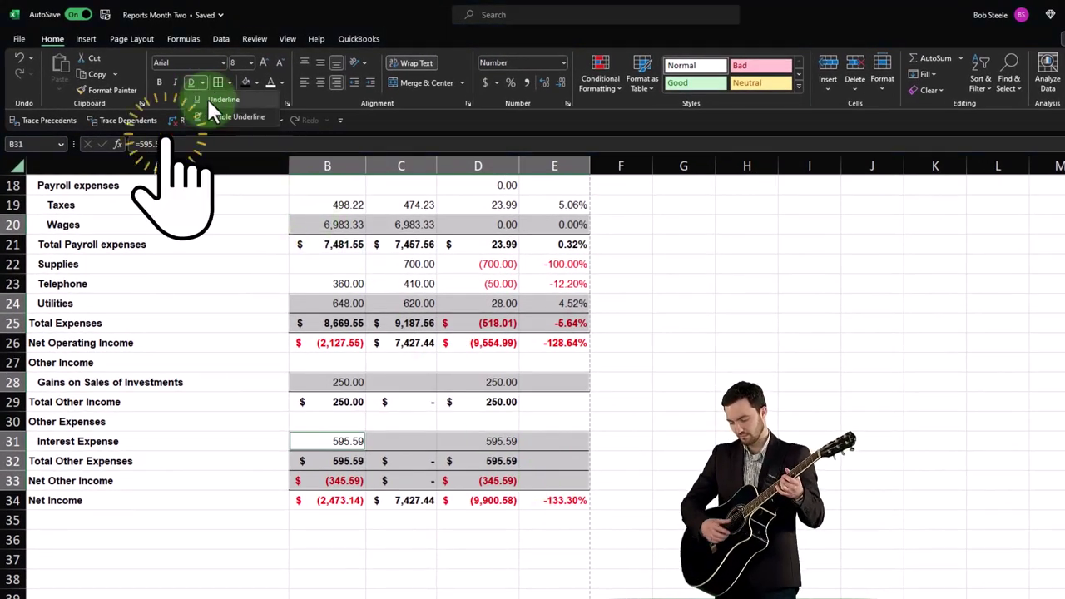
# Step: Underline the row 34 Net Income amounts and apply All Borders to the statement A5:E34
pyautogui.moveTo(321, 501); pyautogui.dragTo(544, 506)
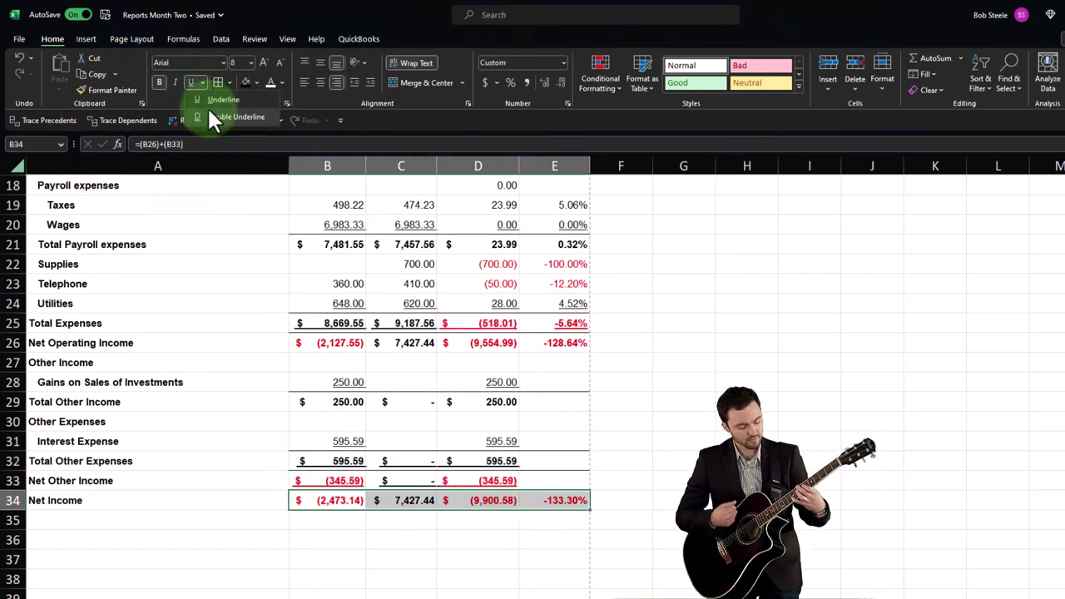
pyautogui.moveTo(133, 500); pyautogui.dragTo(525, 271)
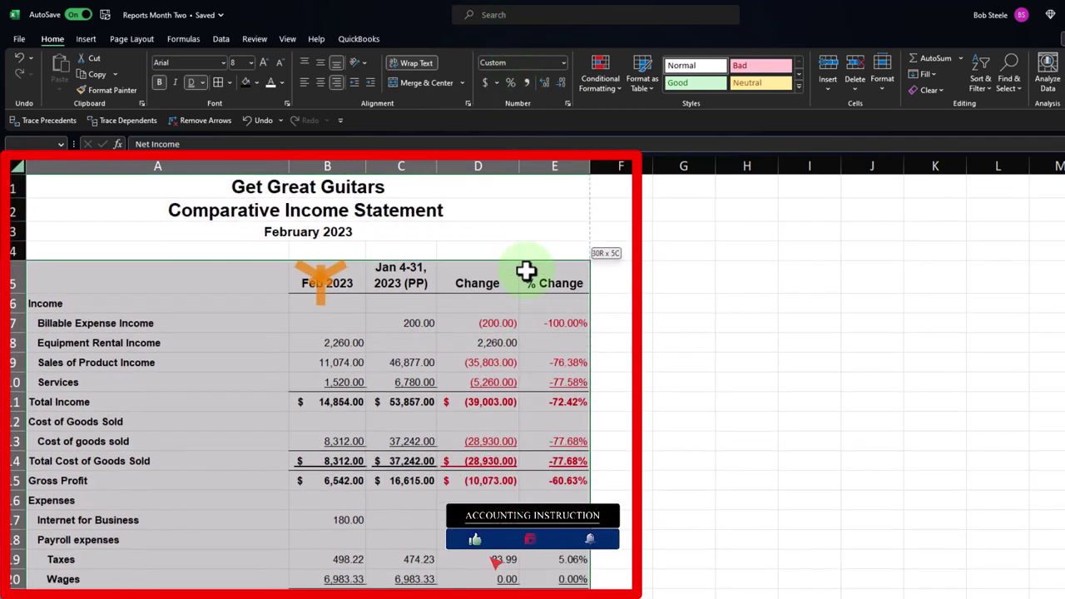
pyautogui.scroll(-8, 245, 297)
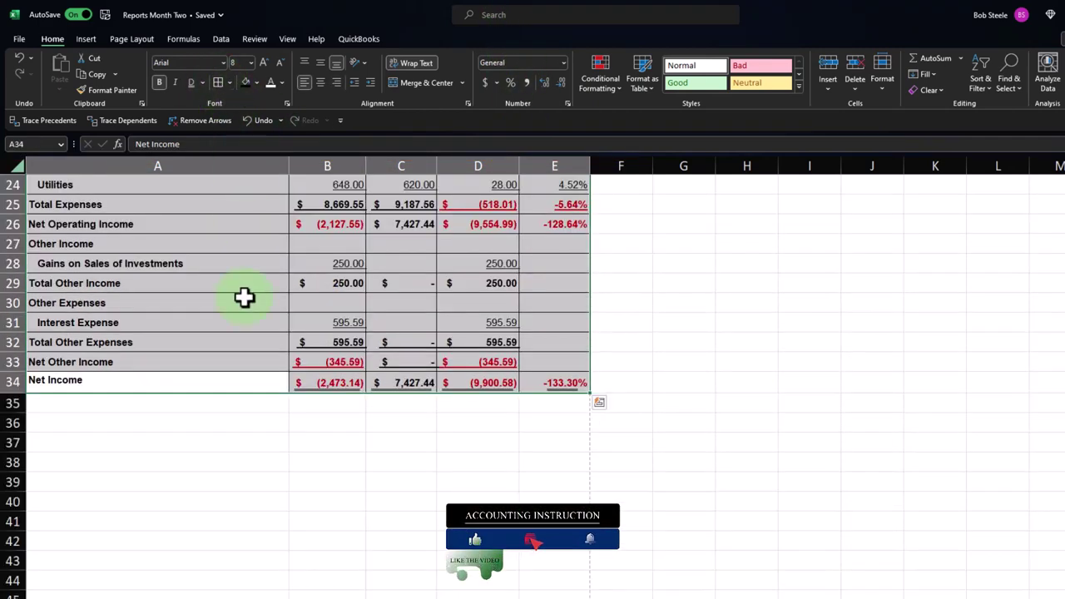
pyautogui.click(245, 297)
pyautogui.scroll(3, 218, 368)
pyautogui.scroll(5, 218, 368)
# Step: Give title rows A1:E3 a black fill with white text, then go to the File backstage
pyautogui.moveTo(171, 197); pyautogui.dragTo(483, 235)
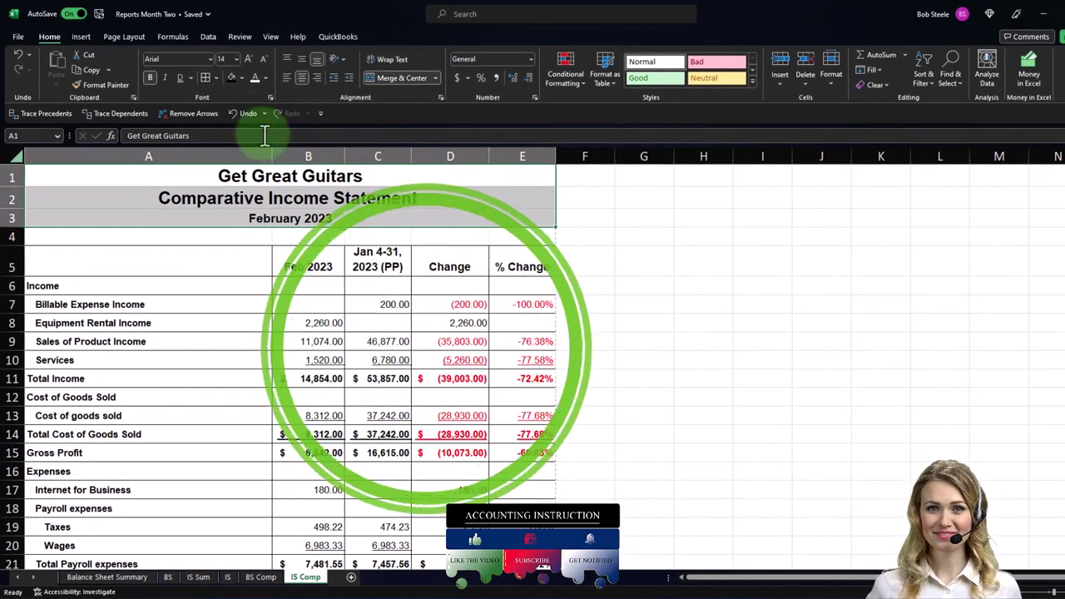
pyautogui.click(231, 77)
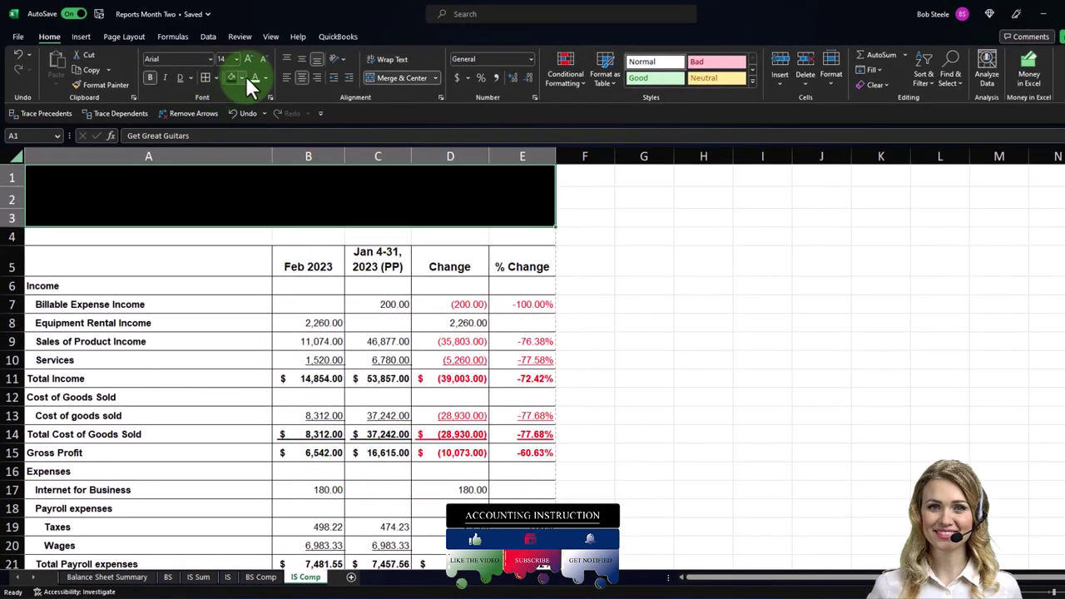
pyautogui.click(238, 273)
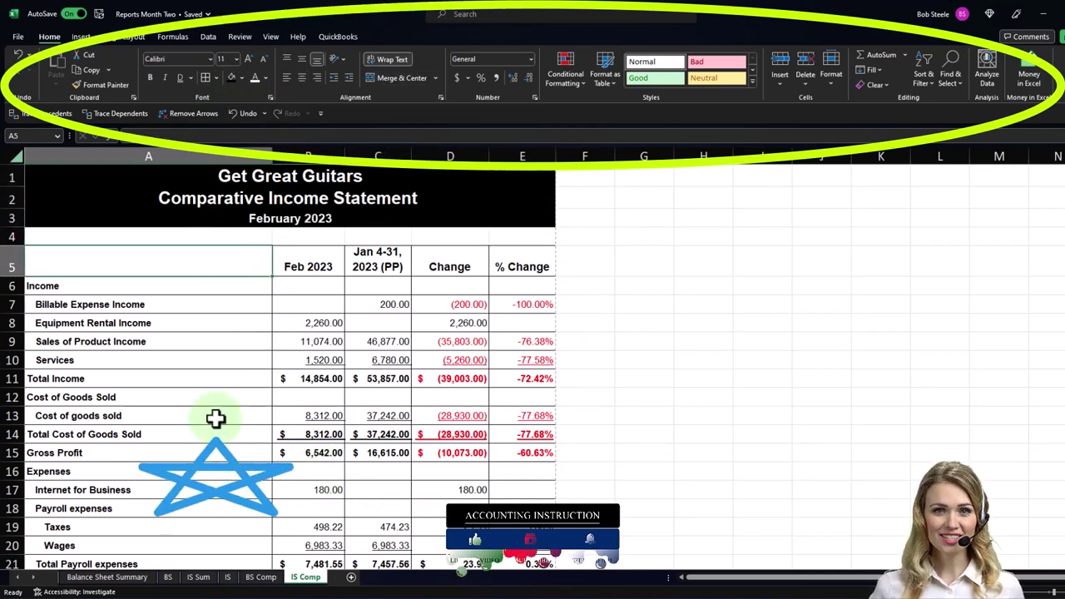
pyautogui.click(17, 36)
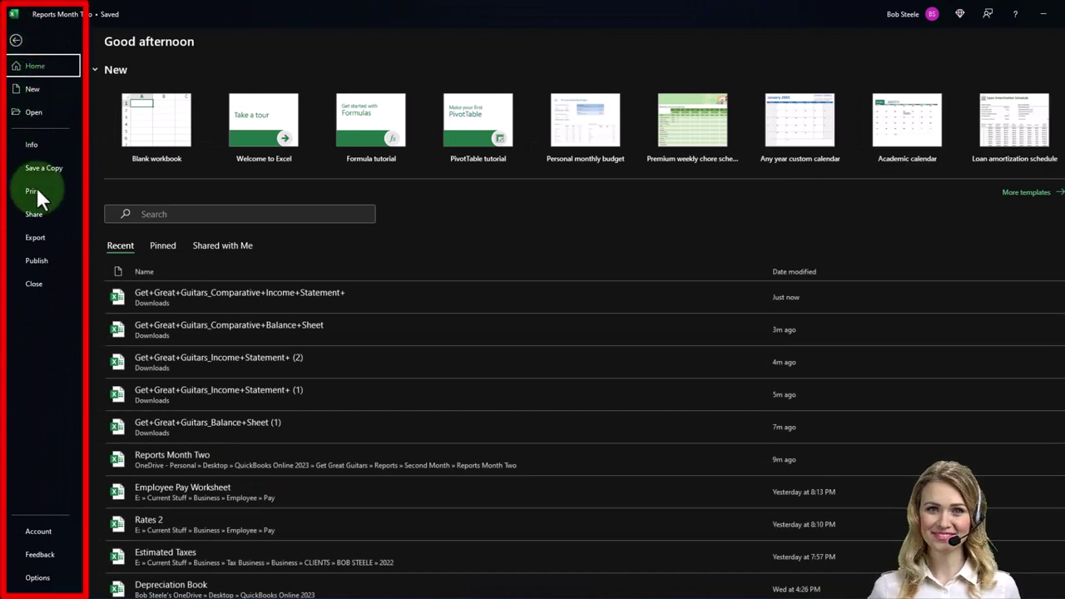
# Step: Print the entire workbook, all 8 pages, to the CutePDF Writer printer
pyautogui.click(33, 191)
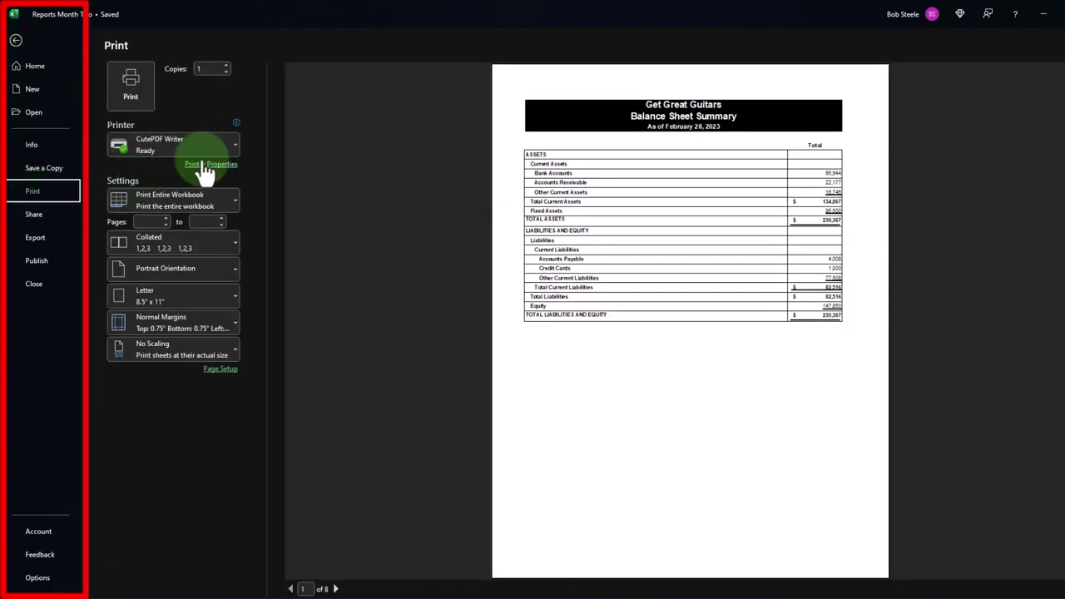
pyautogui.click(211, 147)
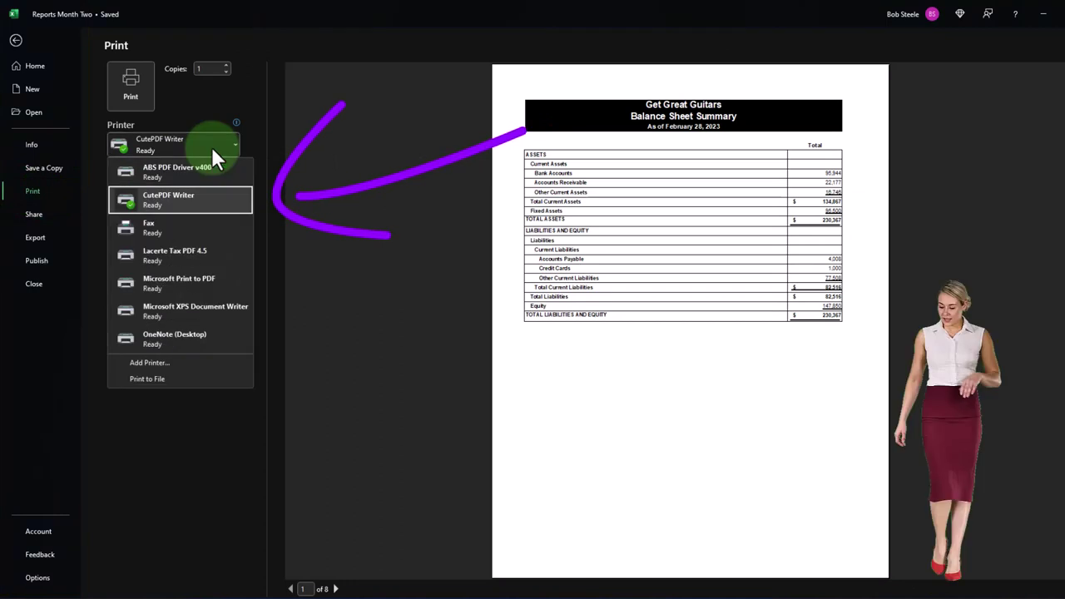
pyautogui.click(211, 146)
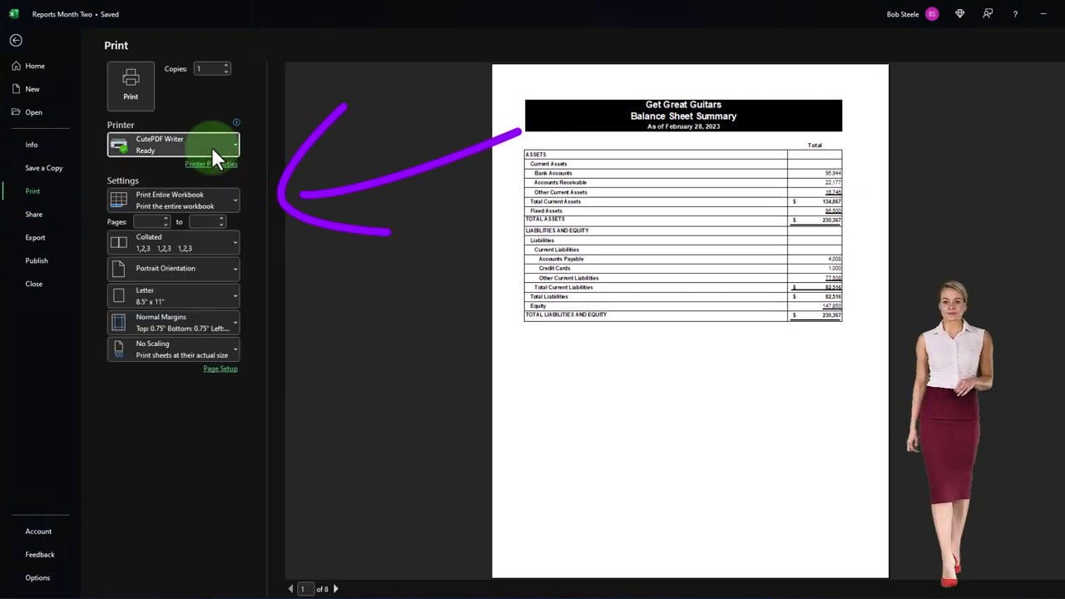
pyautogui.click(233, 195)
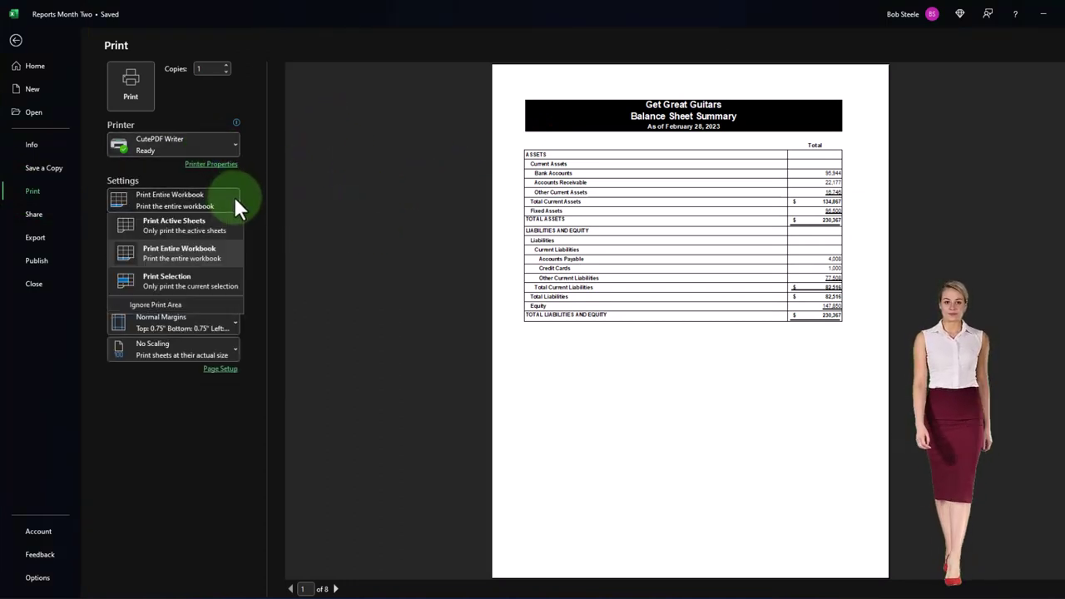
pyautogui.click(198, 254)
pyautogui.scroll(-3, 566, 262)
pyautogui.scroll(-4, 566, 262)
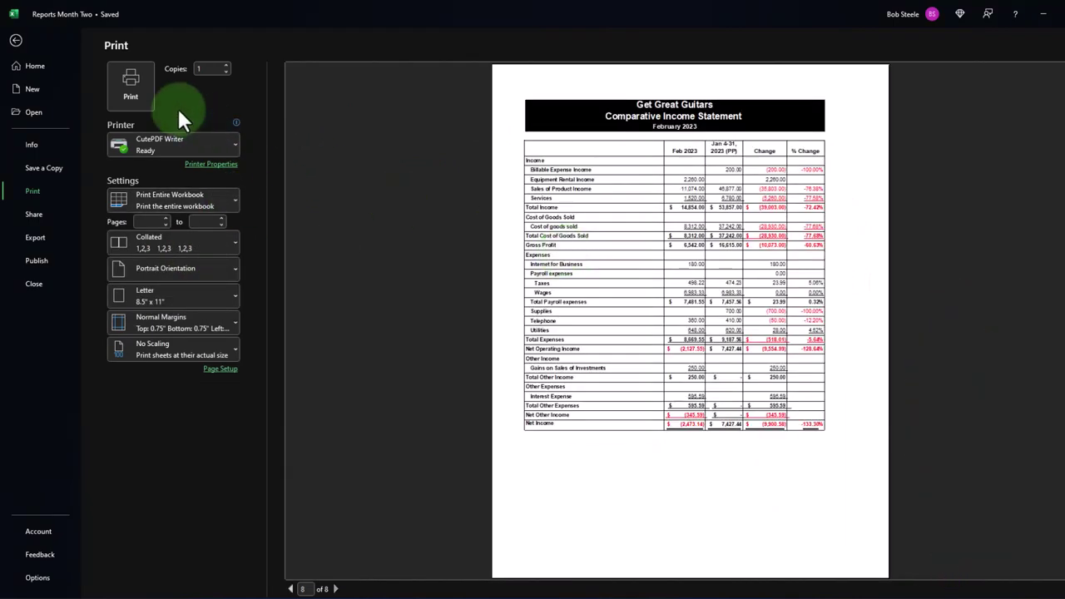
pyautogui.click(121, 81)
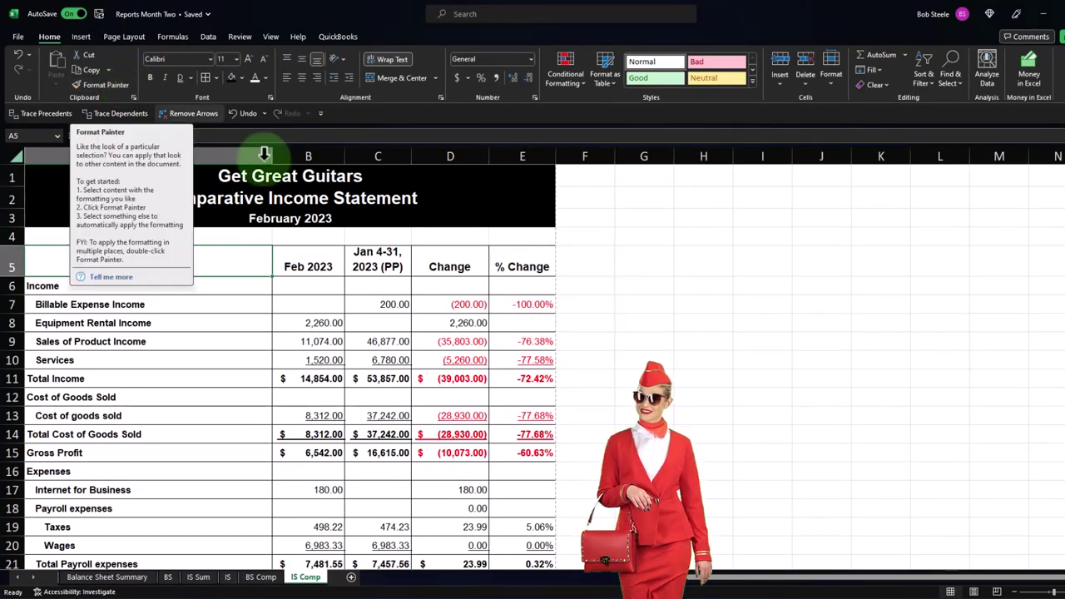
# Step: Save the PDF as Reports Month Two inside the Reports > Second Month folder
pyautogui.click(376, 199)
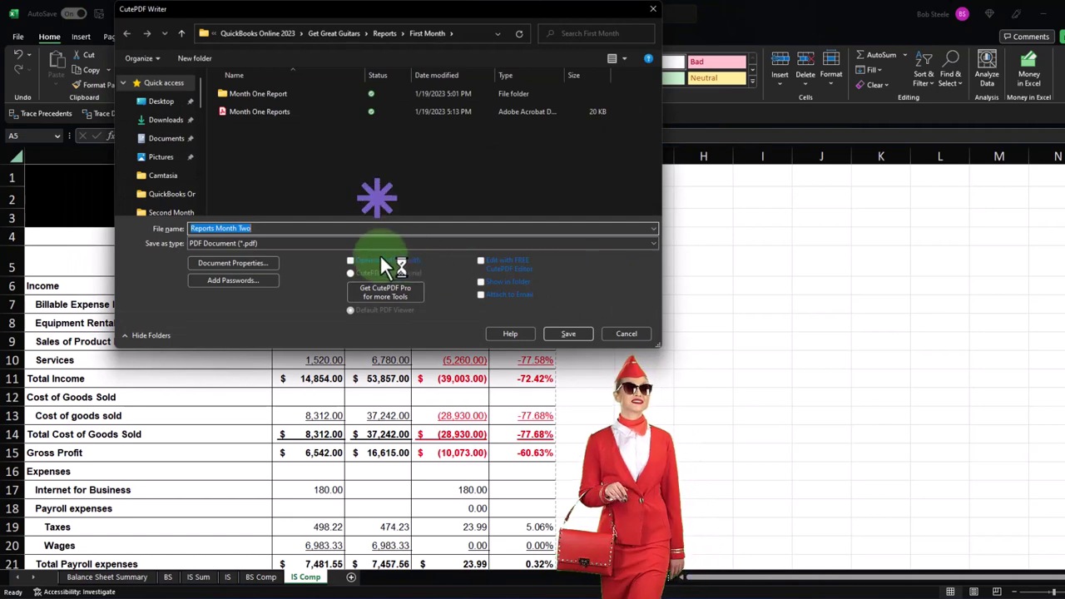
pyautogui.click(389, 34)
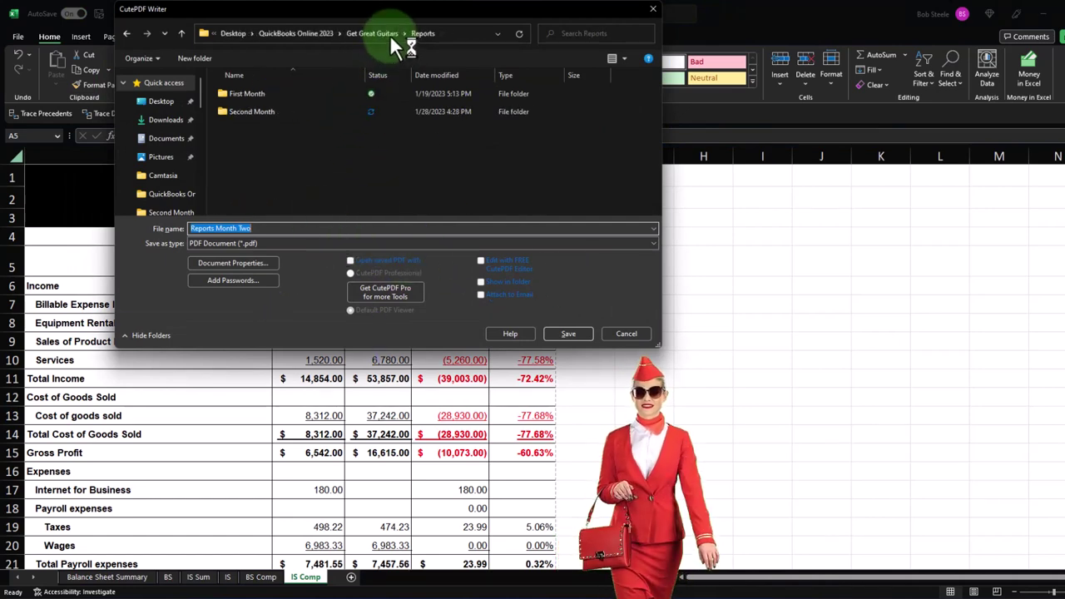
pyautogui.click(255, 111)
pyautogui.doubleClick(254, 111)
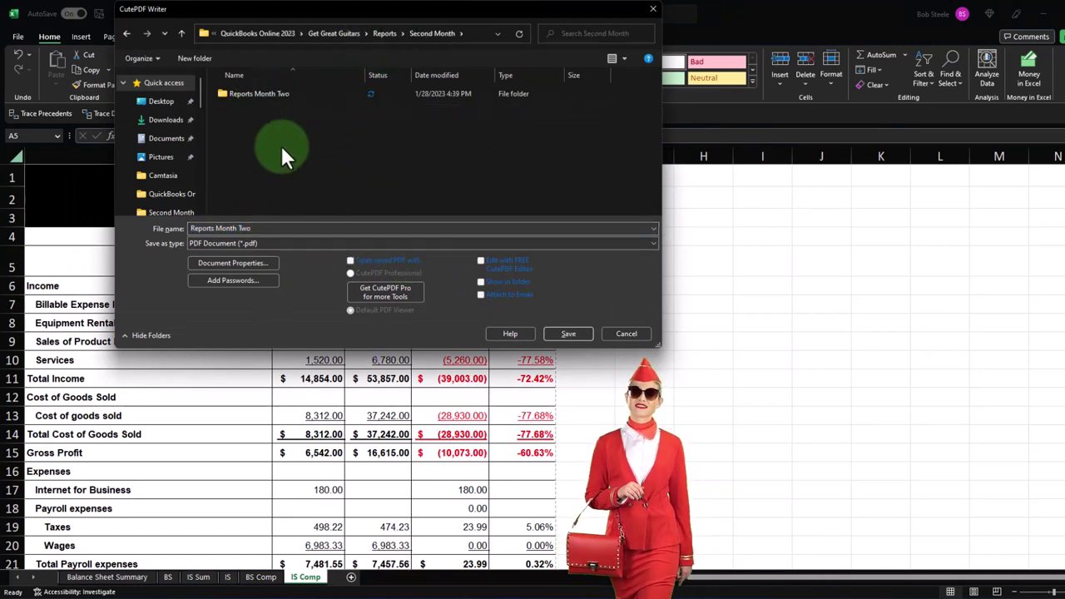
pyautogui.click(565, 336)
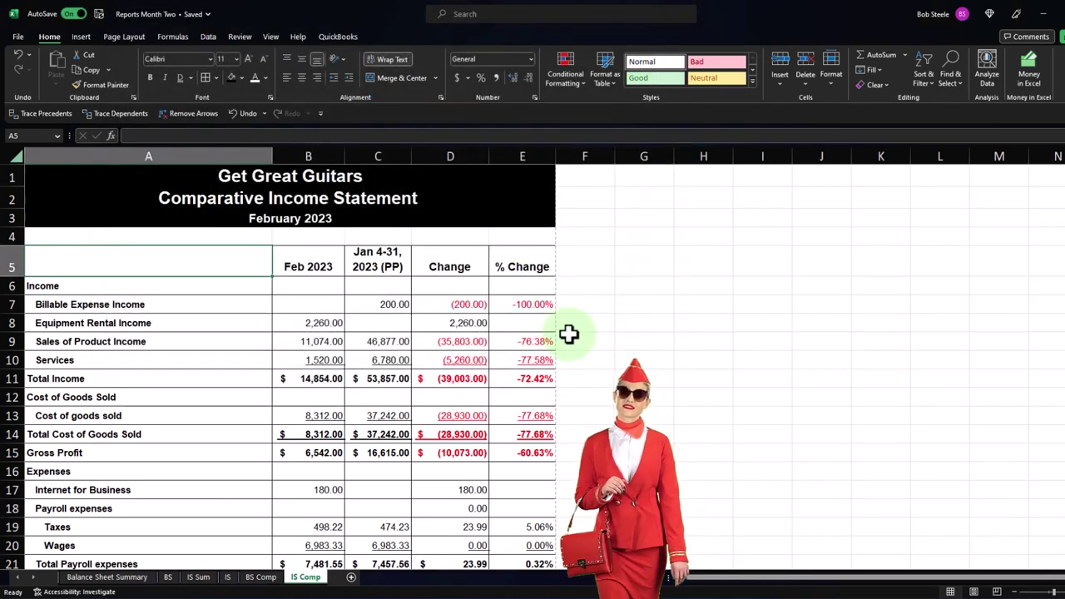
# Step: Switch to the Reports Month Two Explorer window and go up to Second Month
pyautogui.moveTo(702, 592)
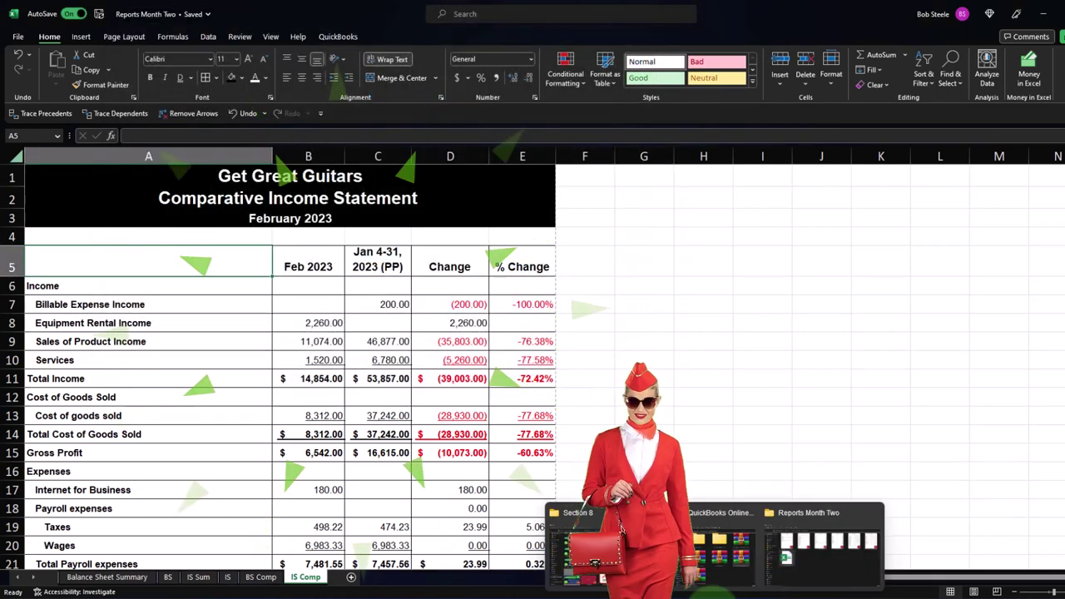
pyautogui.moveTo(782, 554)
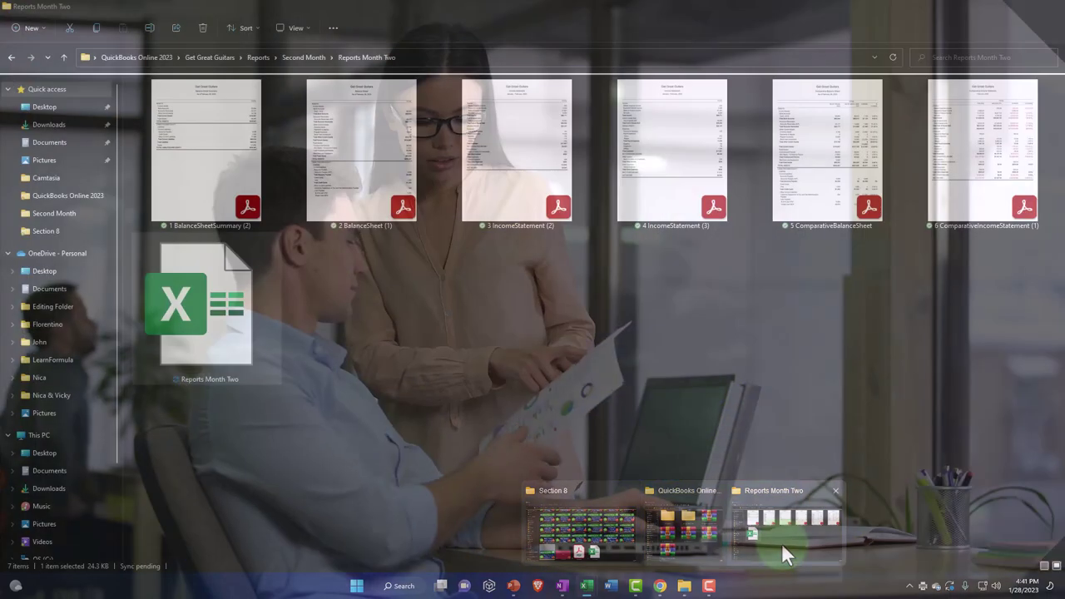
pyautogui.click(781, 543)
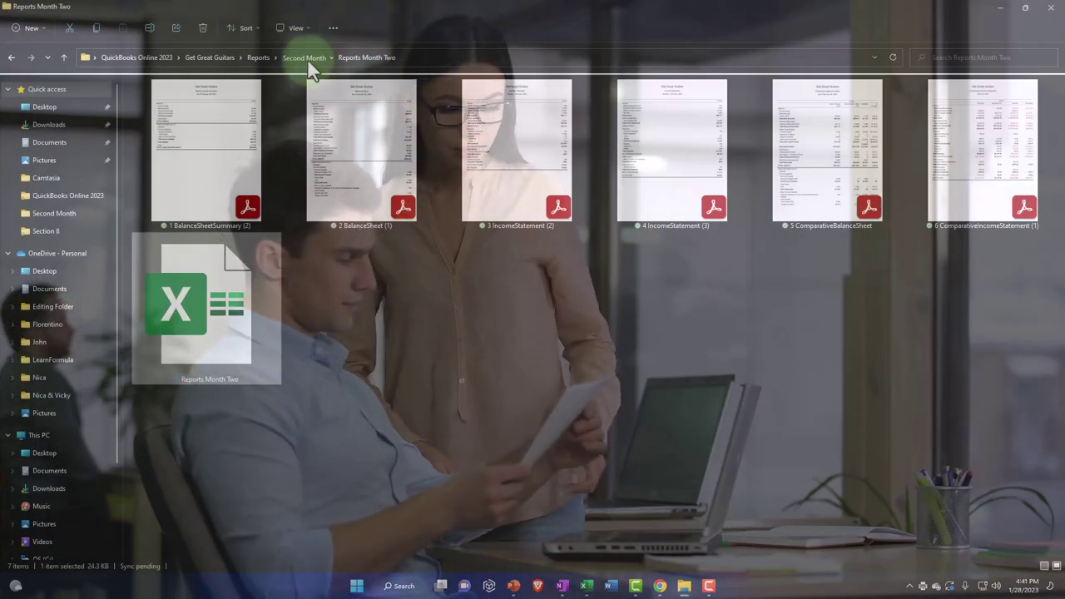
pyautogui.click(304, 58)
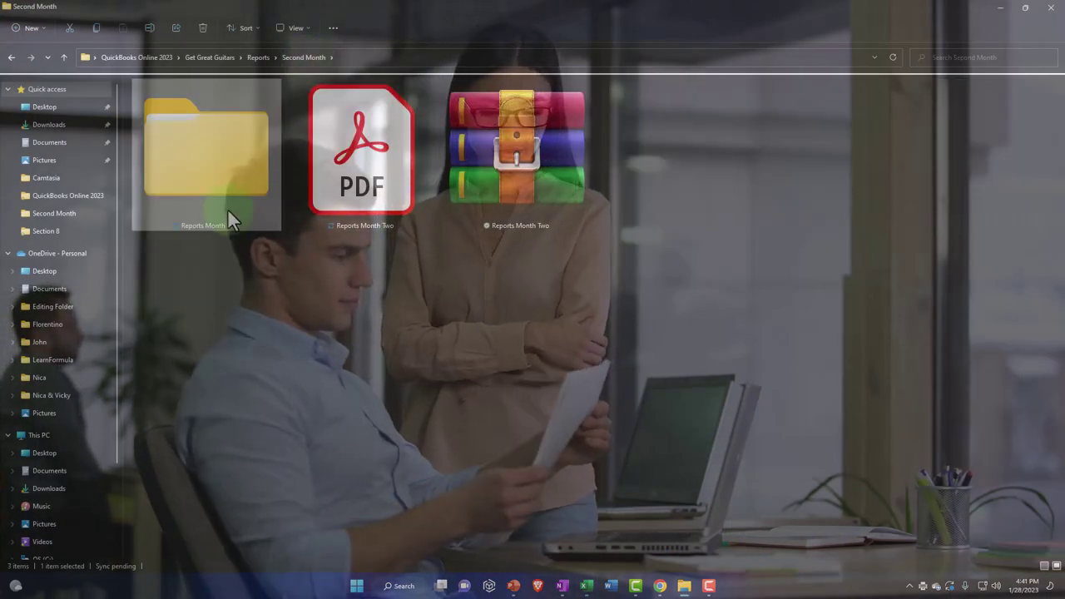
# Step: Open the Reports Month Two PDF from the Second Month folder
pyautogui.moveTo(228, 211)
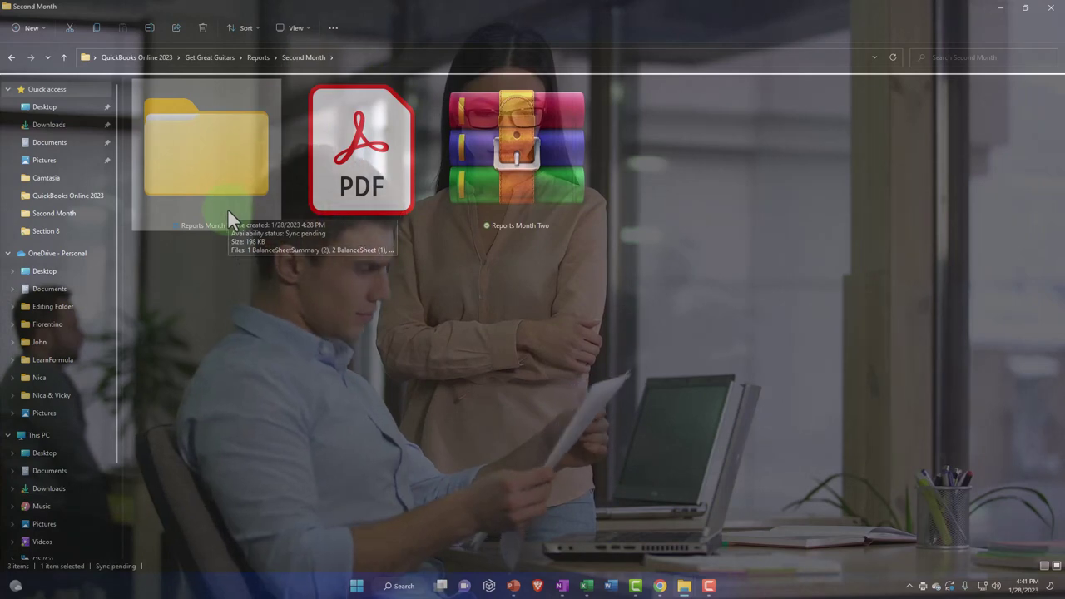
pyautogui.moveTo(526, 193)
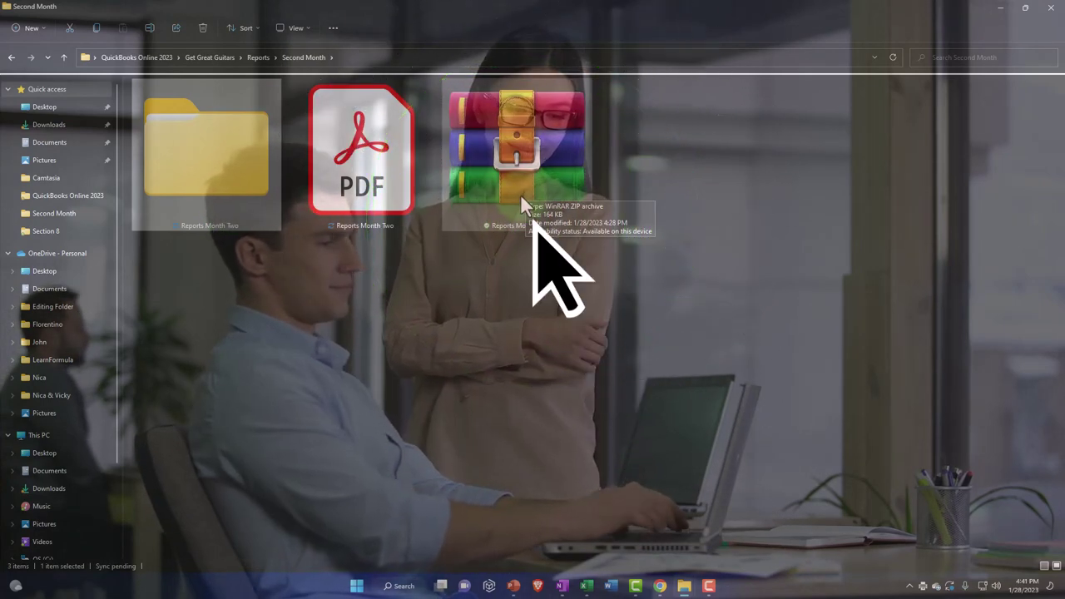
pyautogui.click(393, 212)
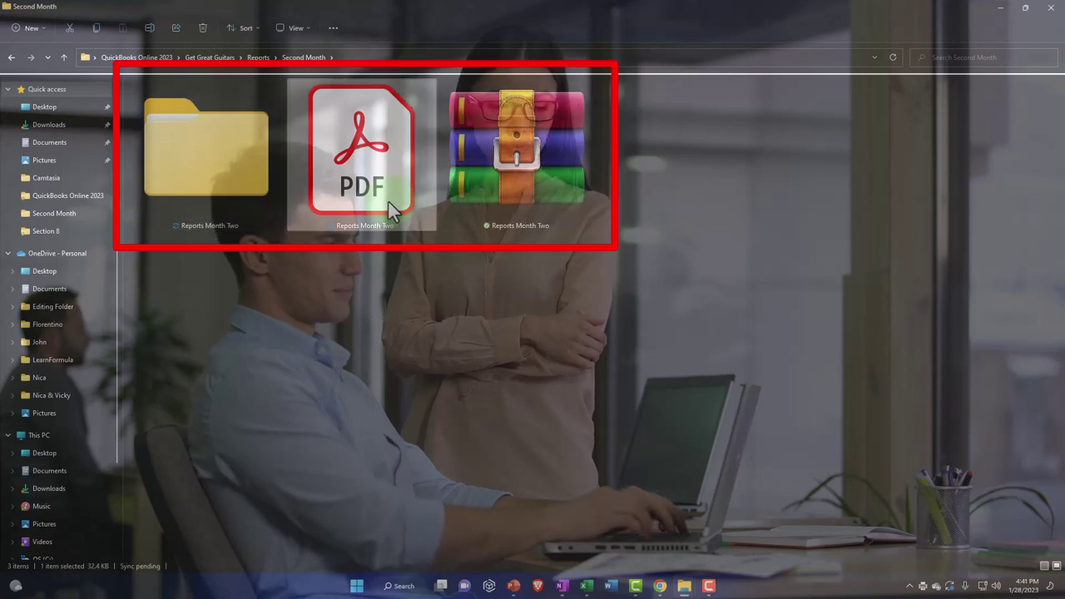
pyautogui.doubleClick(393, 212)
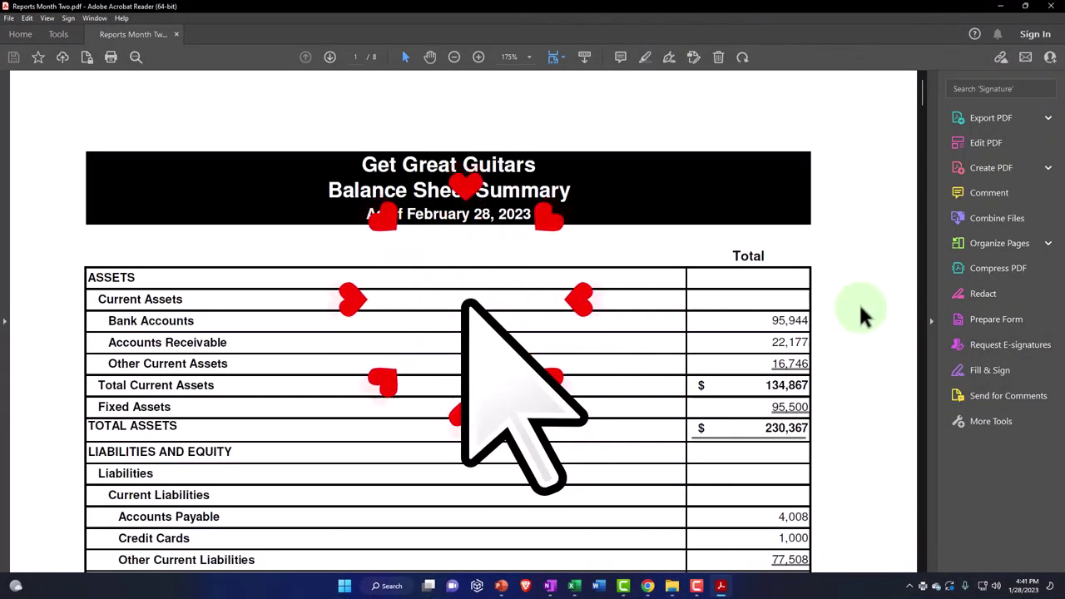
# Step: Collapse the Tools pane, scroll through all 8 PDF pages, then close Acrobat Reader
pyautogui.click(931, 320)
pyautogui.scroll(-2, 622, 374)
pyautogui.scroll(-6, 622, 370)
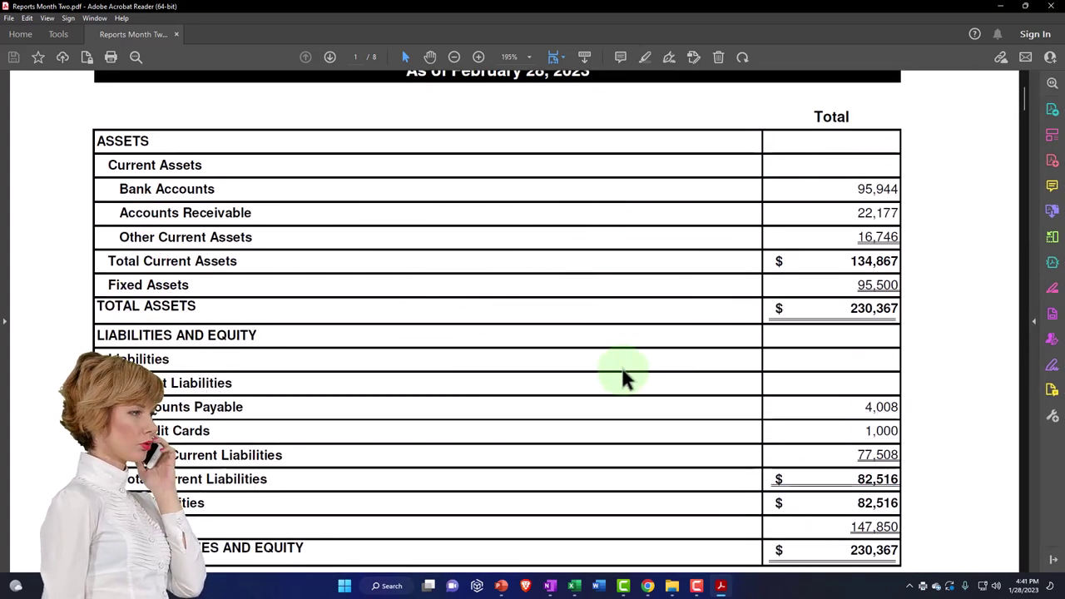
pyautogui.scroll(-6, 622, 372)
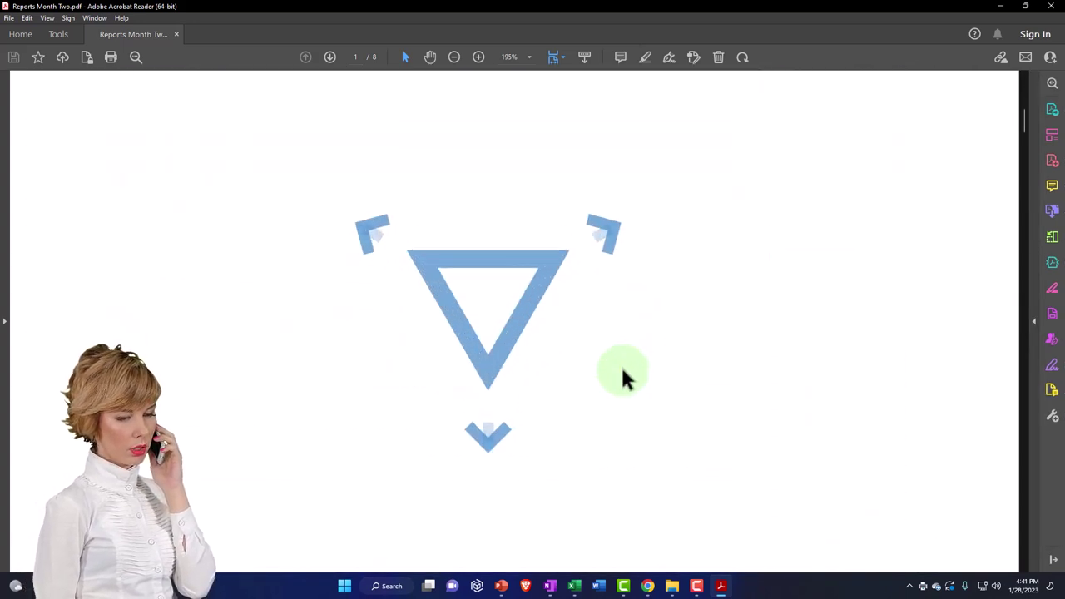
pyautogui.scroll(-8, 622, 374)
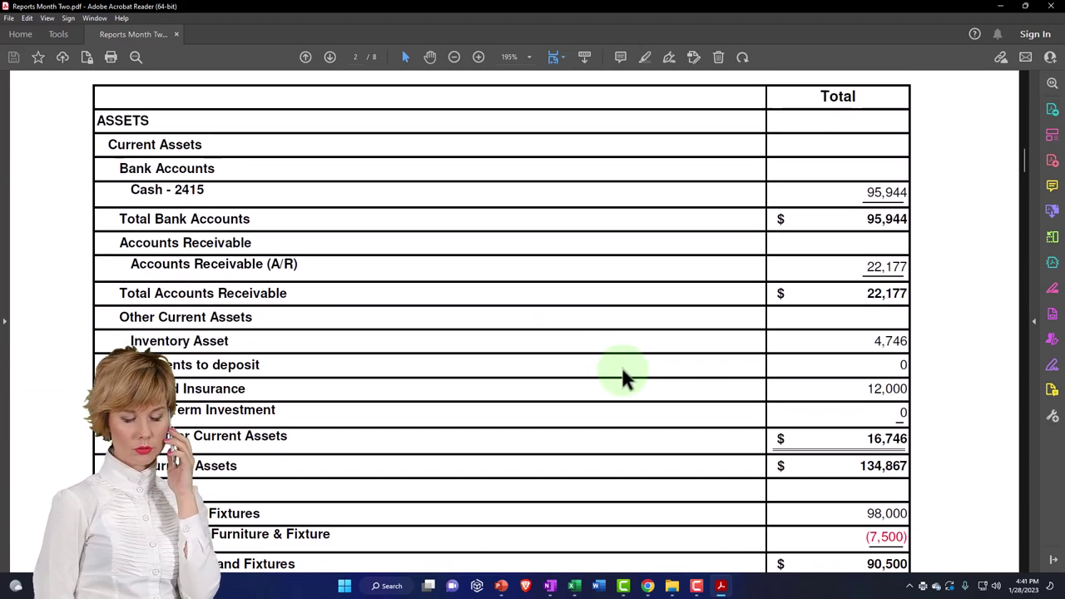
pyautogui.scroll(-8, 623, 372)
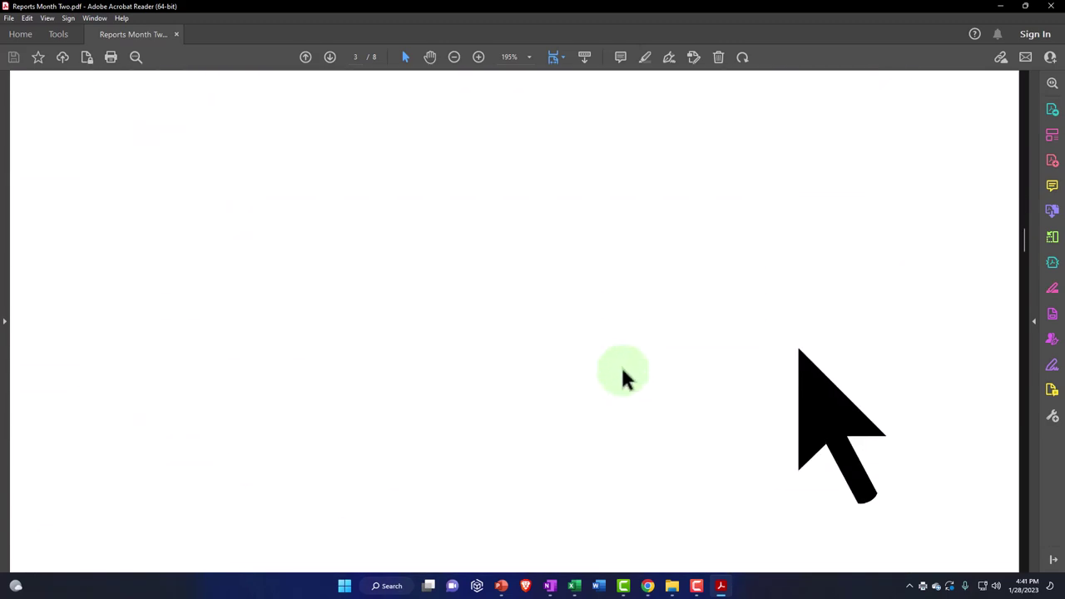
pyautogui.scroll(-10, 623, 372)
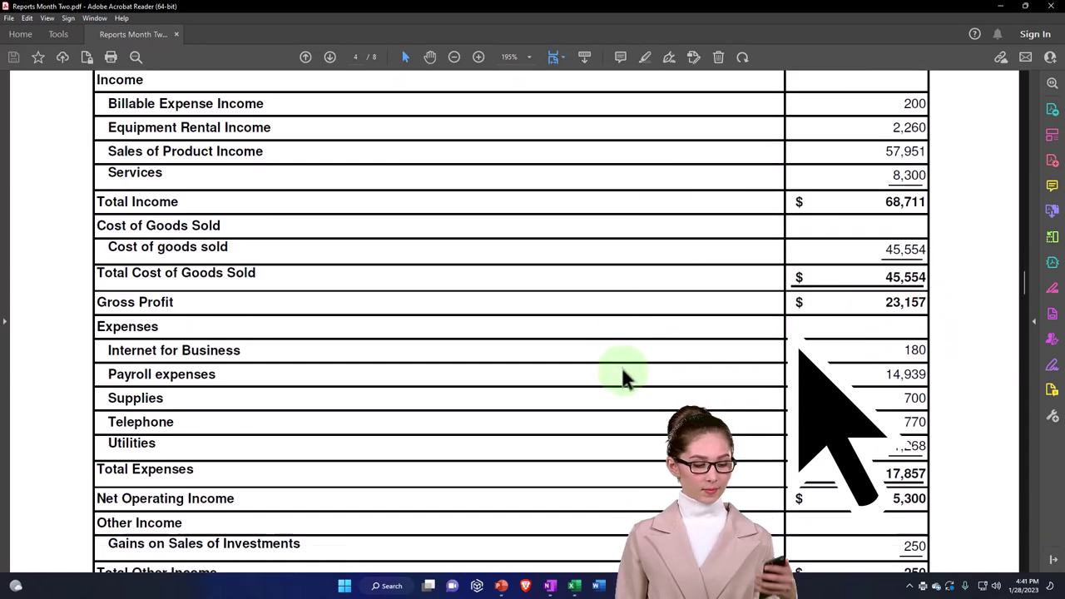
pyautogui.scroll(-10, 623, 372)
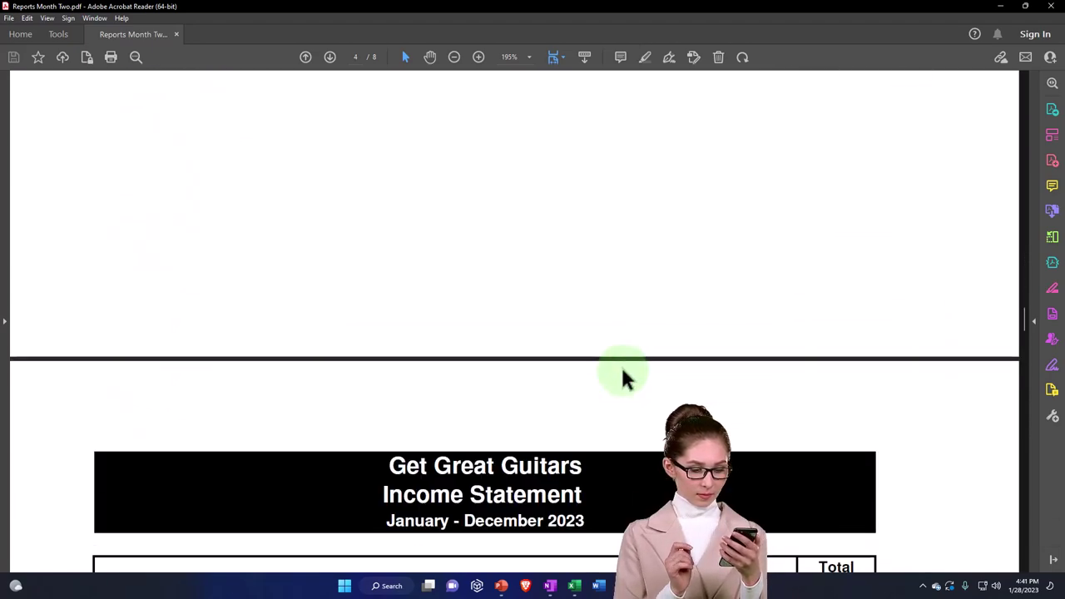
pyautogui.scroll(-10, 626, 378)
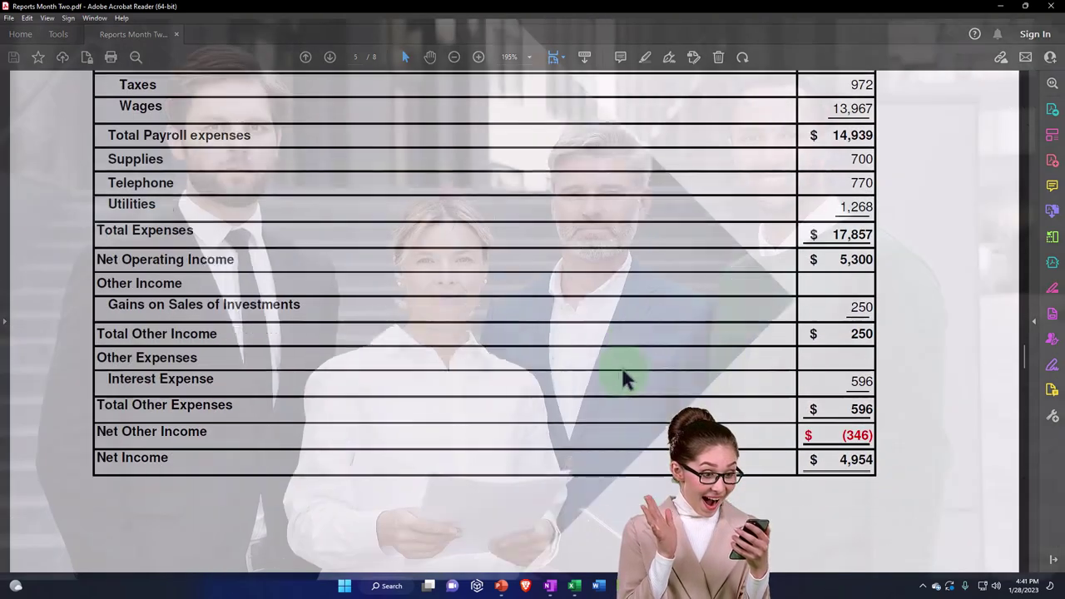
pyautogui.scroll(-10, 625, 378)
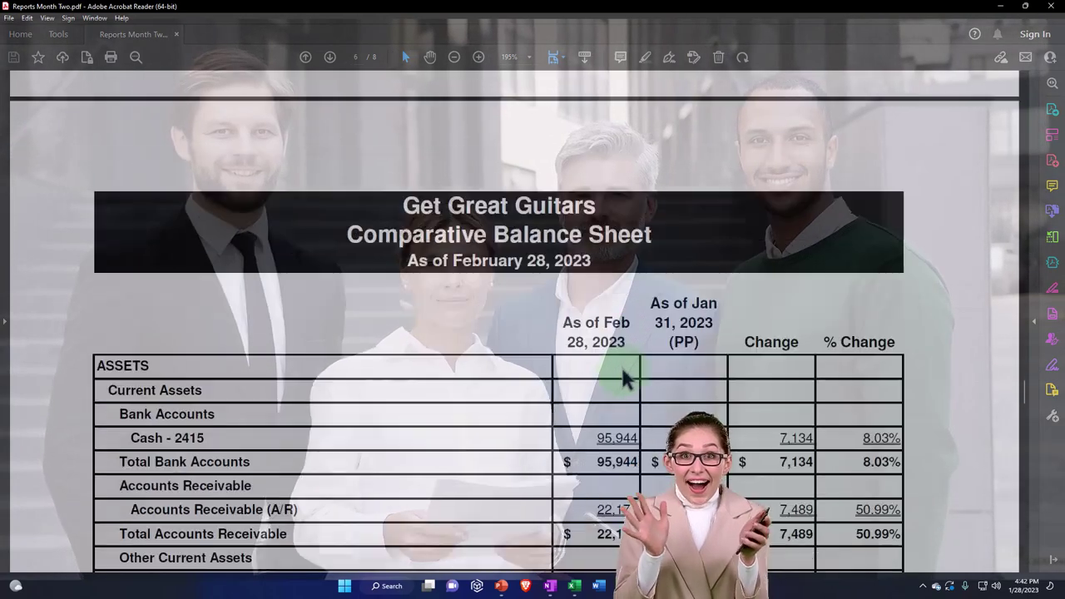
pyautogui.scroll(-10, 626, 379)
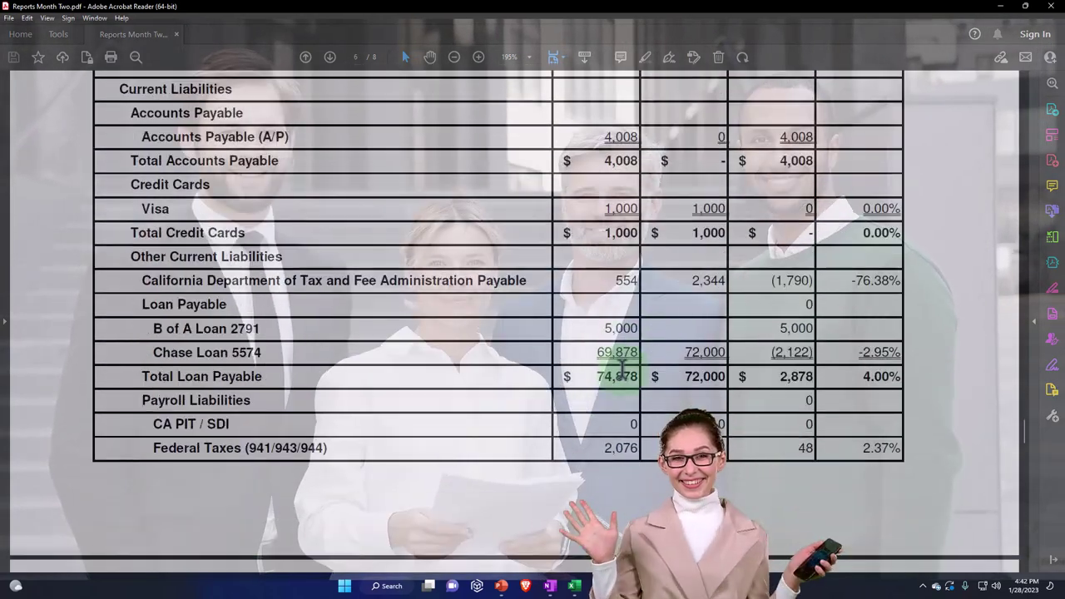
pyautogui.scroll(-10, 622, 366)
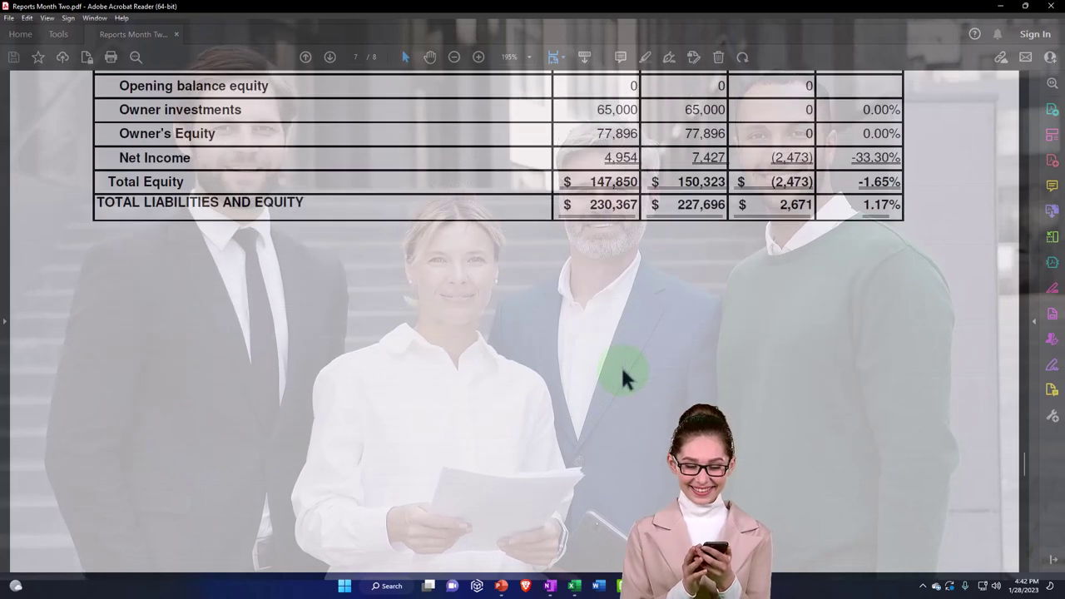
pyautogui.scroll(-8, 623, 372)
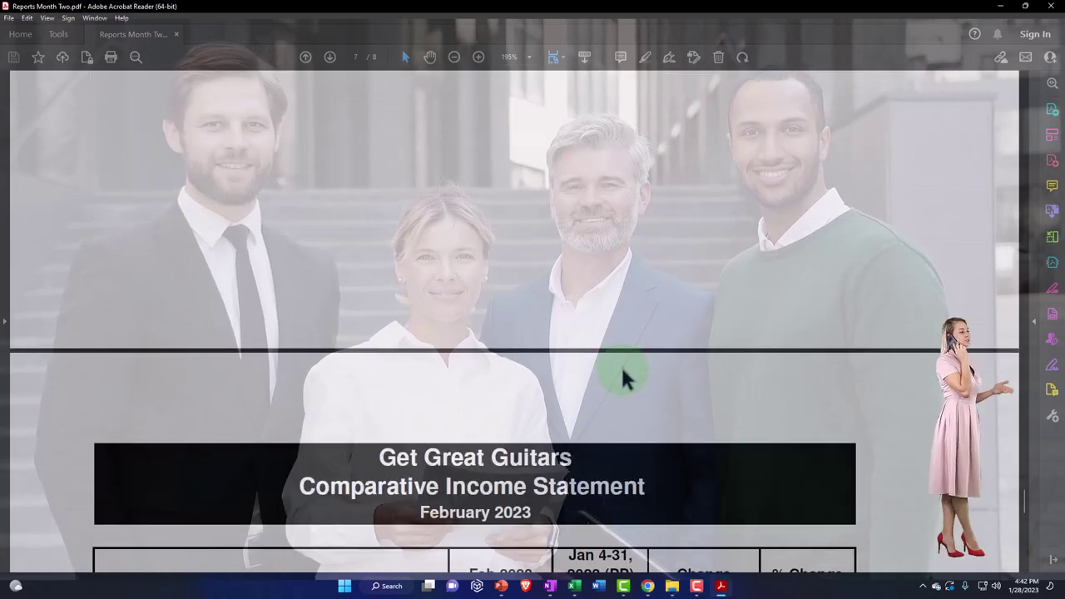
pyautogui.scroll(-12, 626, 378)
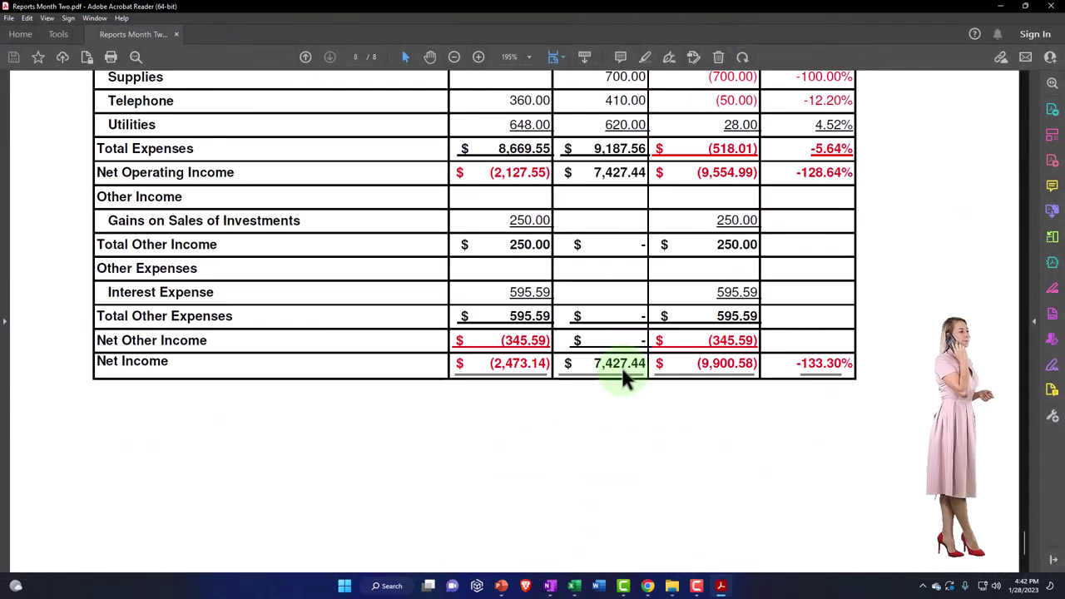
pyautogui.scroll(-3, 622, 367)
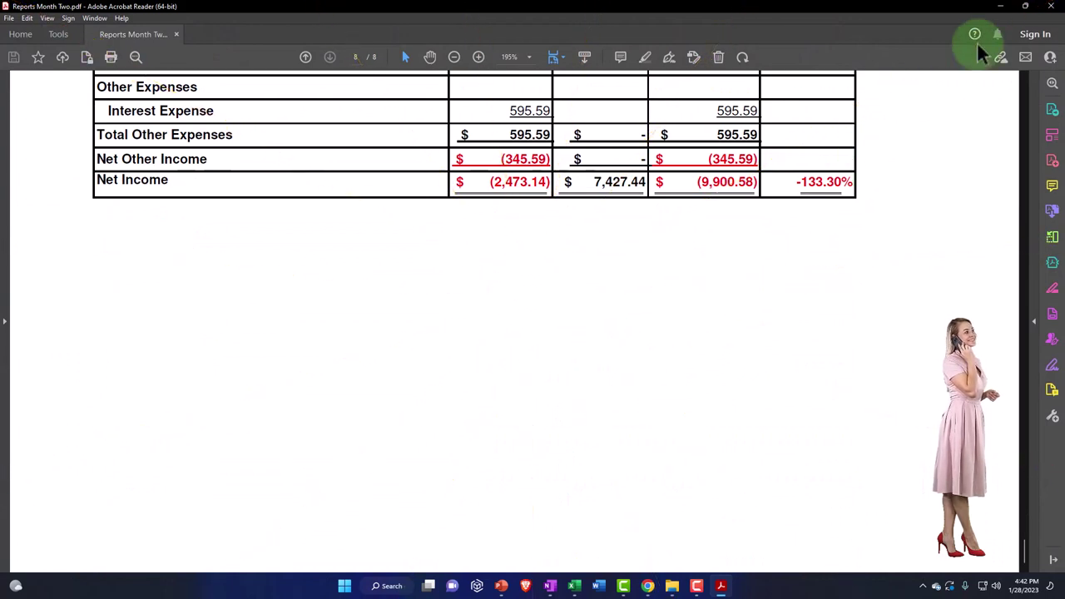
pyautogui.click(1050, 9)
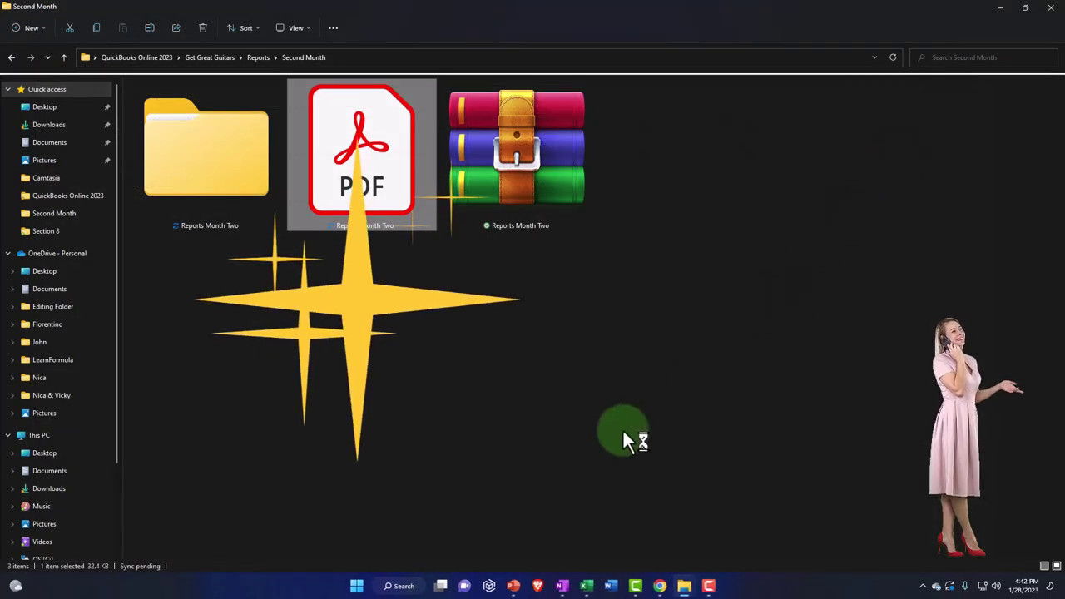